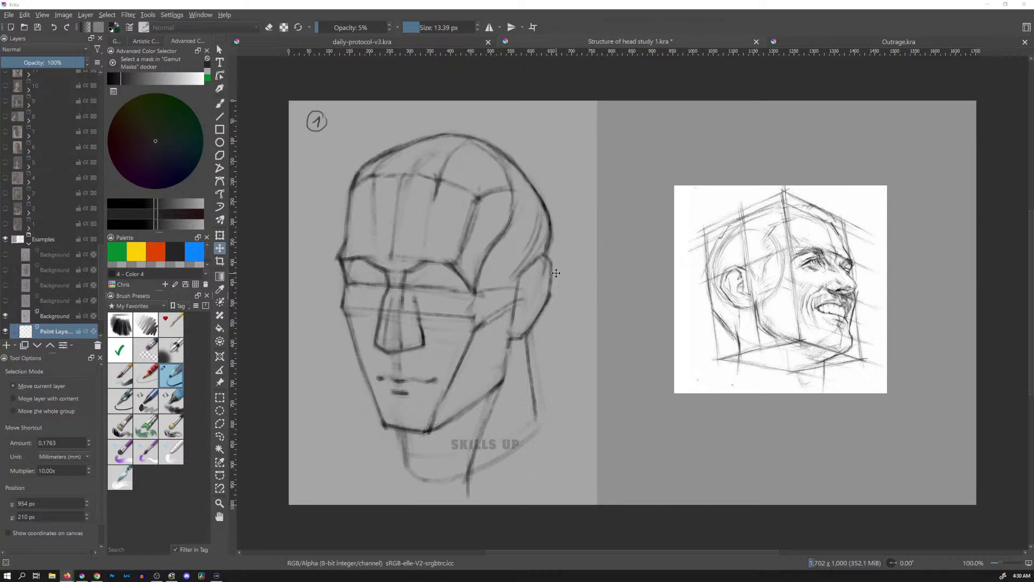
# Activate the freehand brush in the head study document and switch to the Outrage.kra document
pyautogui.click(719, 48)
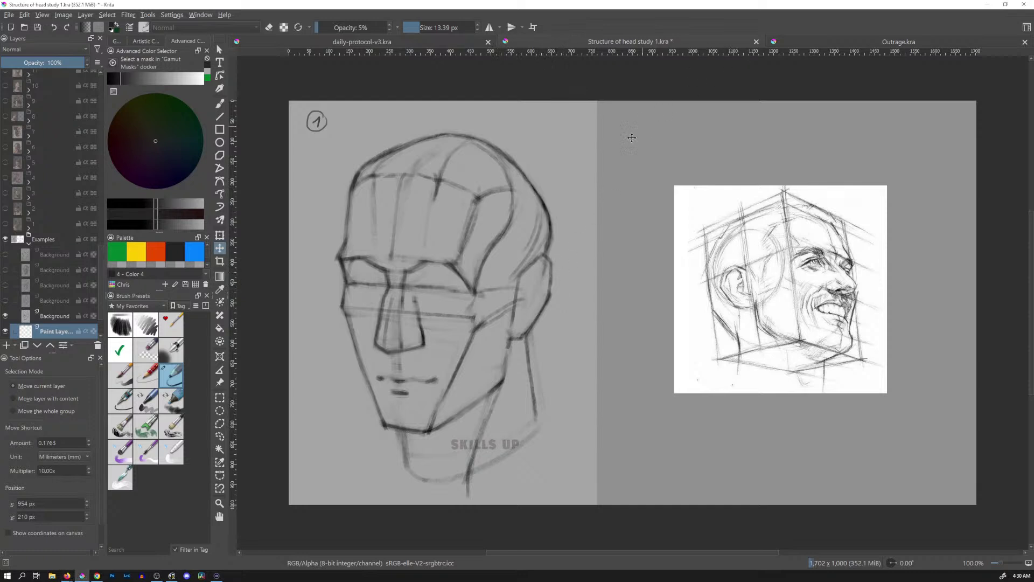
pyautogui.press('b')
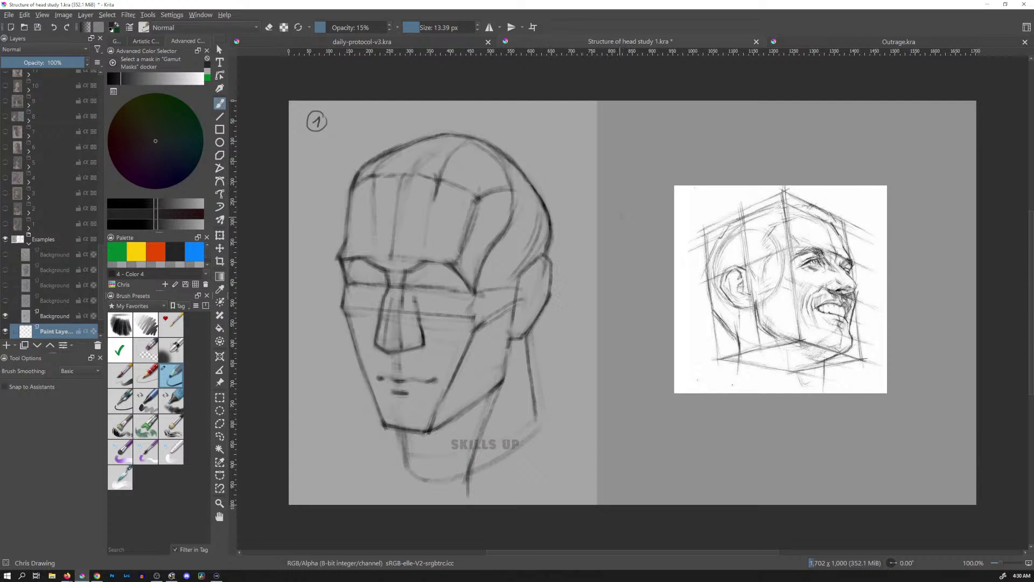
pyautogui.hotkey('alt', 'Tab')
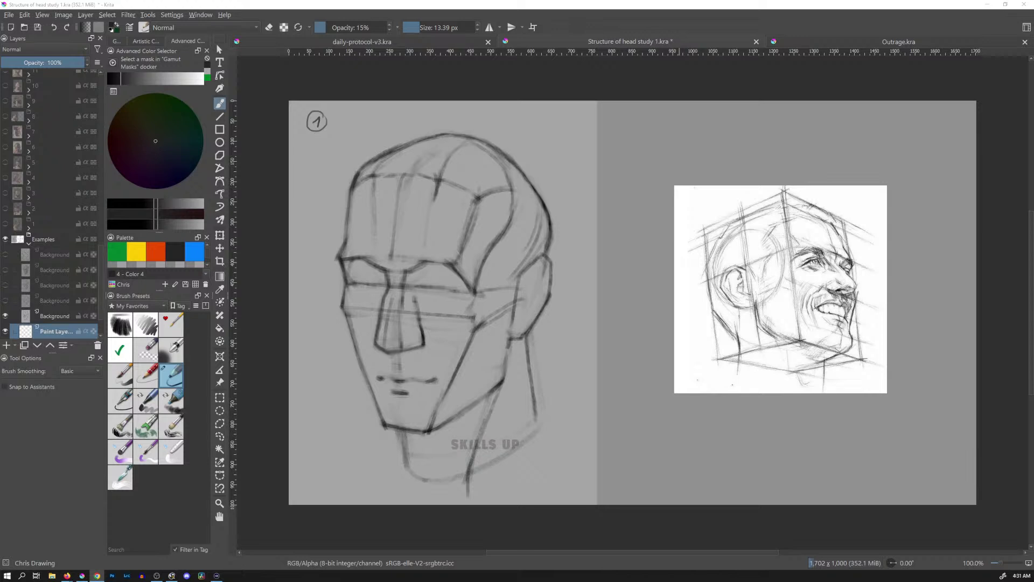
pyautogui.click(833, 43)
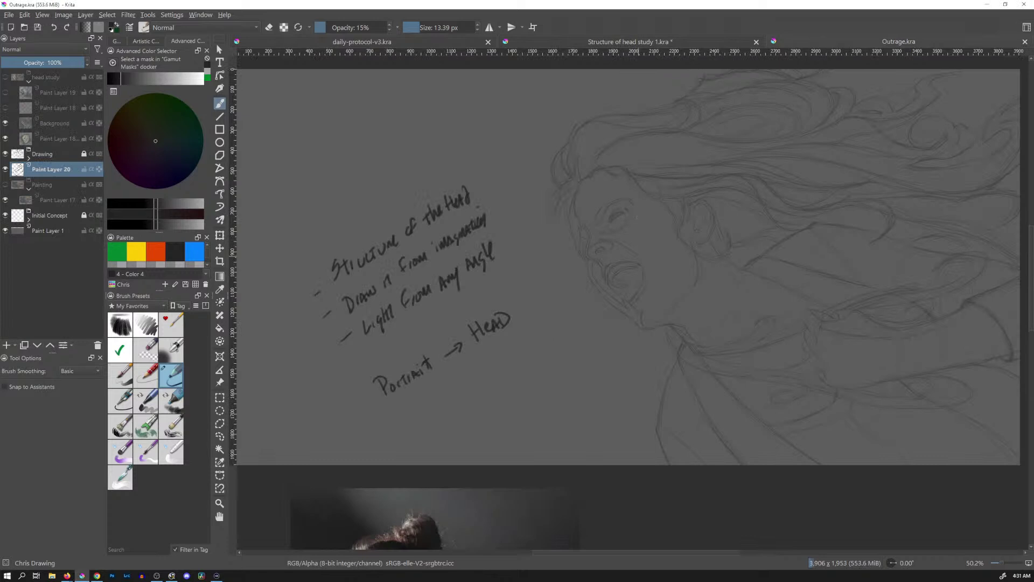
# Examine the line sketch of the shouting woman and the reference photo beneath it
pyautogui.moveTo(639, 274); pyautogui.dragTo(639, 270)
pyautogui.moveTo(679, 242)
pyautogui.mouseDown()
pyautogui.moveTo(624, 268)
pyautogui.moveTo(672, 244)
pyautogui.mouseUp()
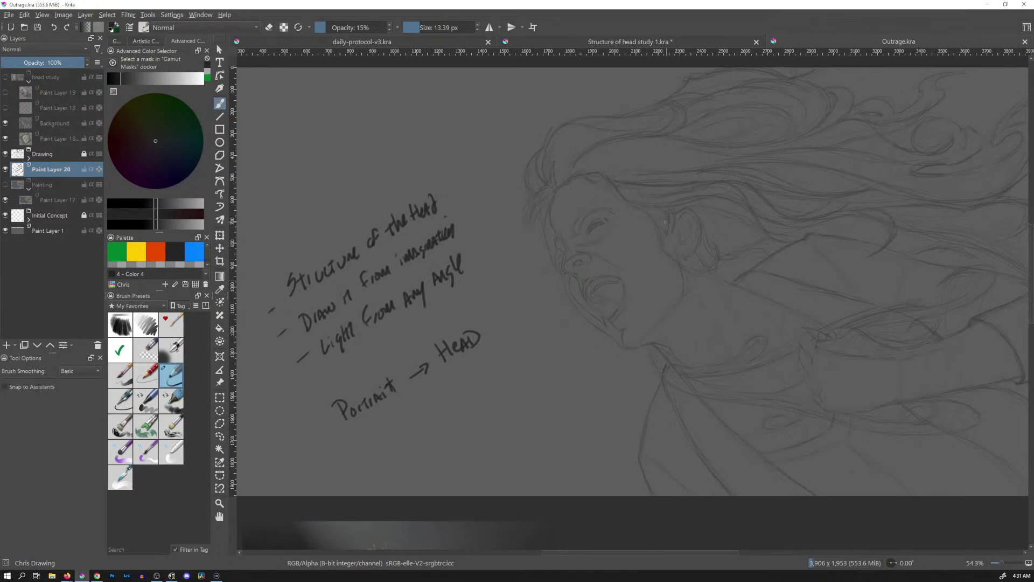
pyautogui.scroll(-3, 655, 269)
pyautogui.moveTo(656, 280)
pyautogui.mouseDown()
pyautogui.moveTo(667, 247)
pyautogui.moveTo(642, 296)
pyautogui.moveTo(649, 259)
pyautogui.mouseUp()
pyautogui.scroll(5, 649, 259)
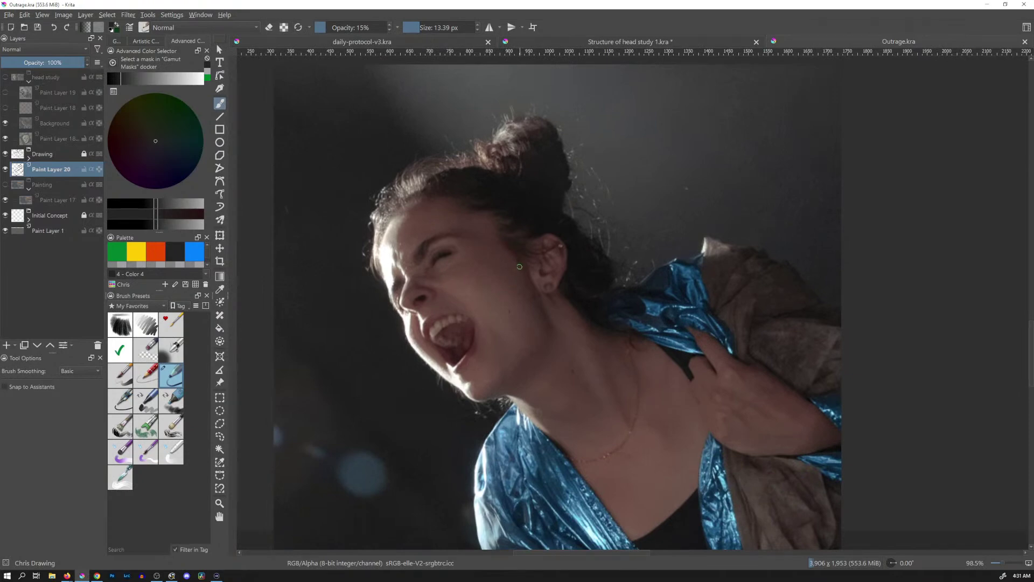
pyautogui.scroll(-3, 668, 180)
pyautogui.moveTo(673, 183)
pyautogui.mouseDown()
pyautogui.moveTo(545, 429)
pyautogui.moveTo(568, 346)
pyautogui.moveTo(586, 346)
pyautogui.moveTo(665, 201)
pyautogui.mouseUp()
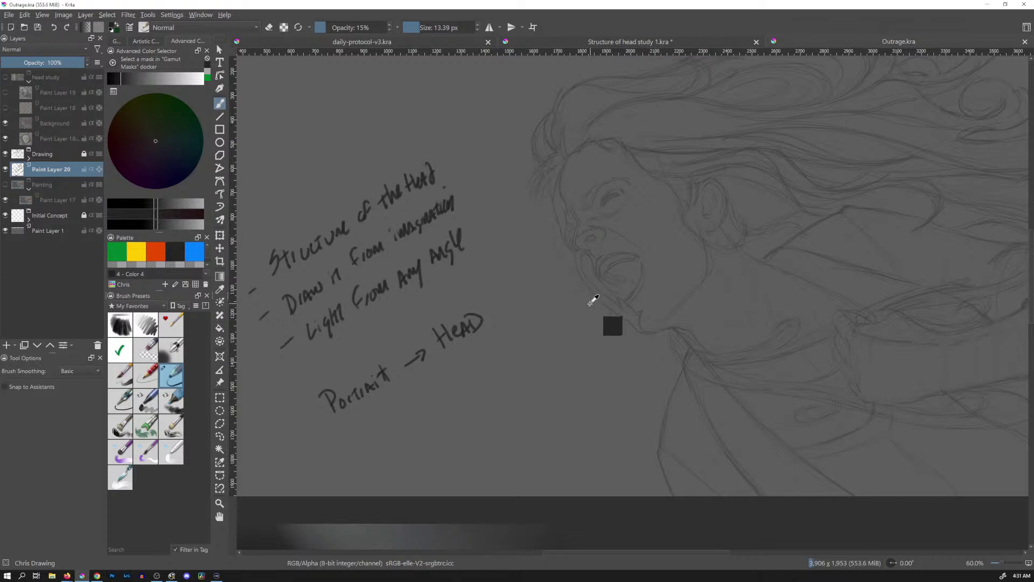
pyautogui.moveTo(586, 314)
pyautogui.mouseDown()
pyautogui.moveTo(584, 323)
pyautogui.moveTo(589, 307)
pyautogui.mouseUp()
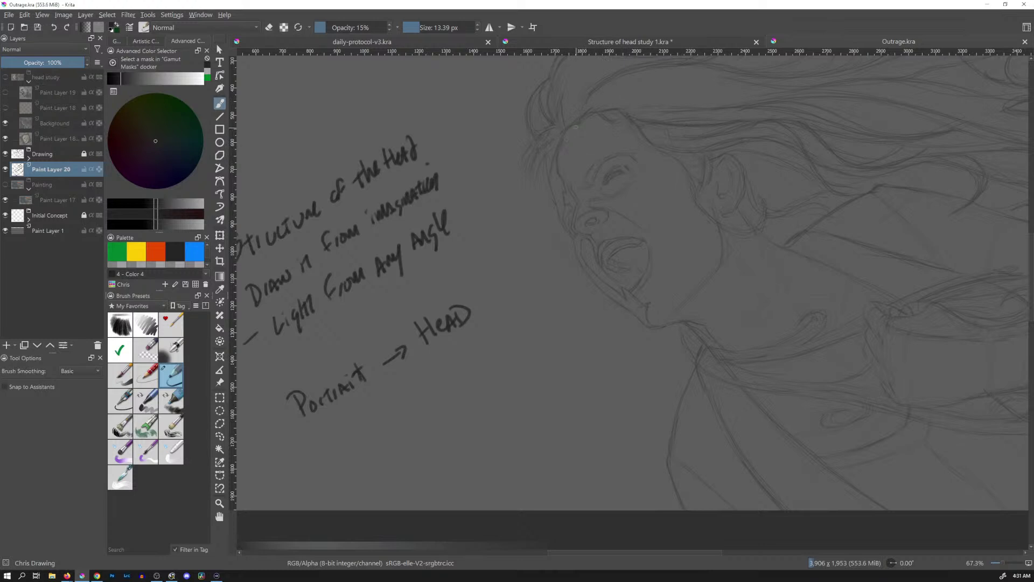
# Try a curved centre line down the sketched woman's face with an arrow pointing at it, and undo both strokes
pyautogui.moveTo(573, 126)
pyautogui.mouseDown()
pyautogui.moveTo(587, 194)
pyautogui.moveTo(627, 251)
pyautogui.moveTo(684, 296)
pyautogui.mouseUp()
pyautogui.moveTo(583, 301)
pyautogui.mouseDown()
pyautogui.moveTo(593, 245)
pyautogui.moveTo(597, 254)
pyautogui.mouseUp()
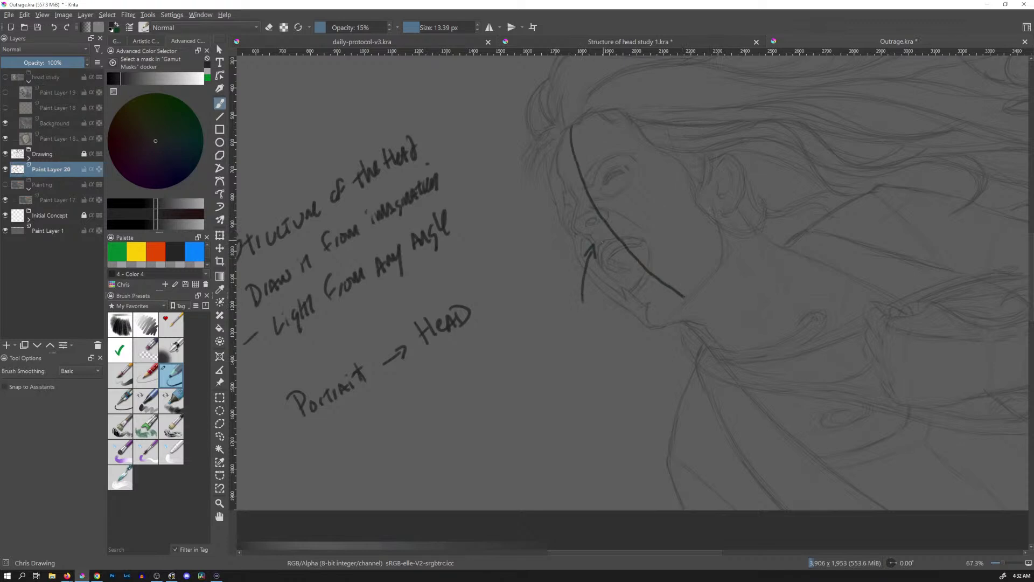
pyautogui.hotkey('ctrl', 'z')
pyautogui.hotkey('ctrl', 'z')
pyautogui.hotkey('ctrl', 'z')
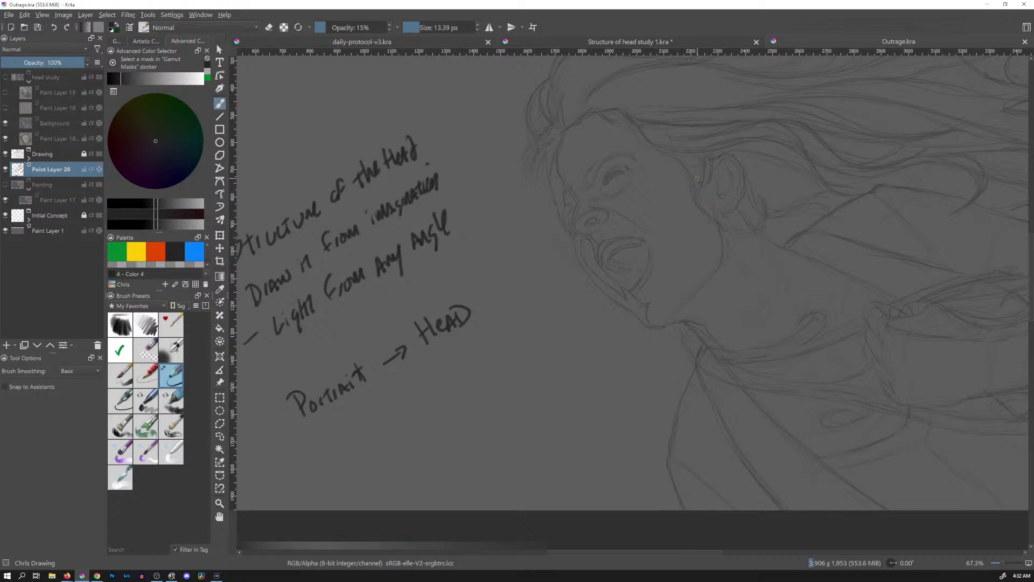
# Try construction strokes above the head and across the sketched woman's forehead, eye and cheek, and undo them
pyautogui.moveTo(689, 75)
pyautogui.mouseDown()
pyautogui.moveTo(671, 120)
pyautogui.moveTo(687, 107)
pyautogui.mouseUp()
pyautogui.hotkey('ctrl', 'z')
pyautogui.hotkey('ctrl', 'z')
pyautogui.moveTo(630, 131)
pyautogui.mouseDown()
pyautogui.moveTo(581, 153)
pyautogui.moveTo(555, 196)
pyautogui.mouseUp()
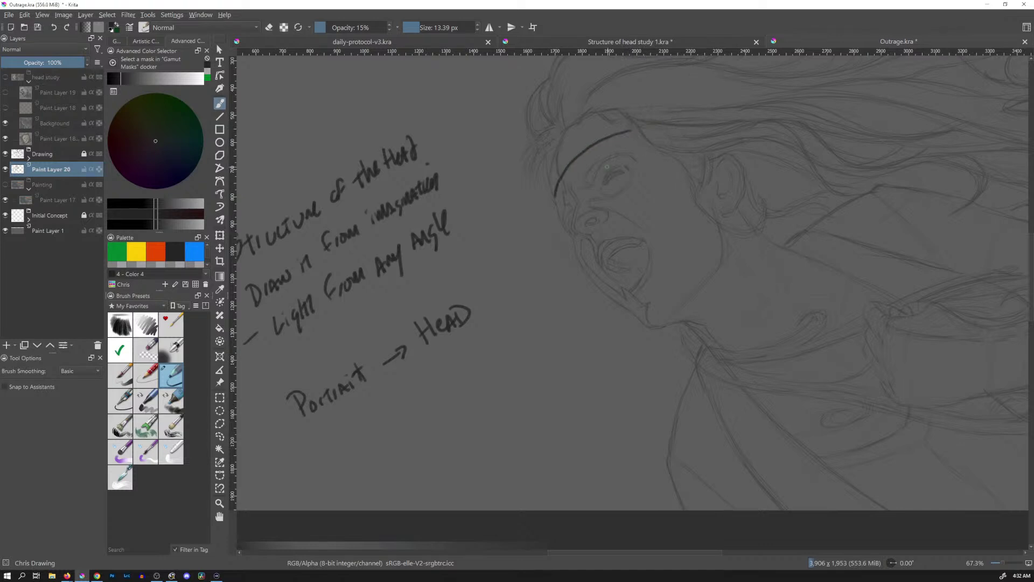
pyautogui.moveTo(604, 163); pyautogui.dragTo(609, 171)
pyautogui.moveTo(646, 175); pyautogui.dragTo(640, 223)
pyautogui.hotkey('ctrl', 'z')
pyautogui.hotkey('ctrl', 'z')
pyautogui.hotkey('ctrl', 'z')
# Underline the handwritten note "Structure of the Head", adding a second emphasis line beneath "Head"
pyautogui.moveTo(560, 351); pyautogui.dragTo(624, 307)
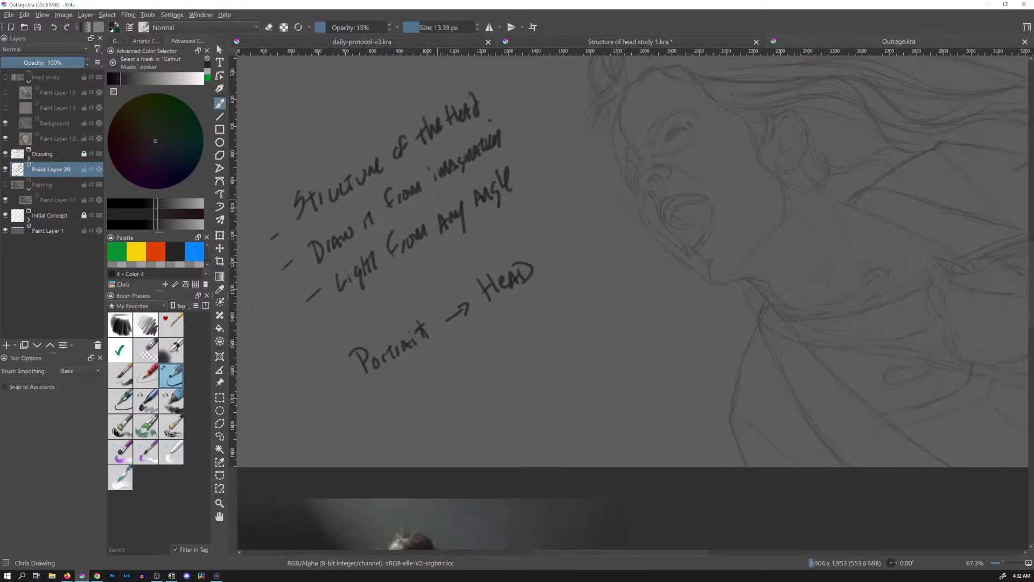
pyautogui.moveTo(304, 230); pyautogui.dragTo(491, 120)
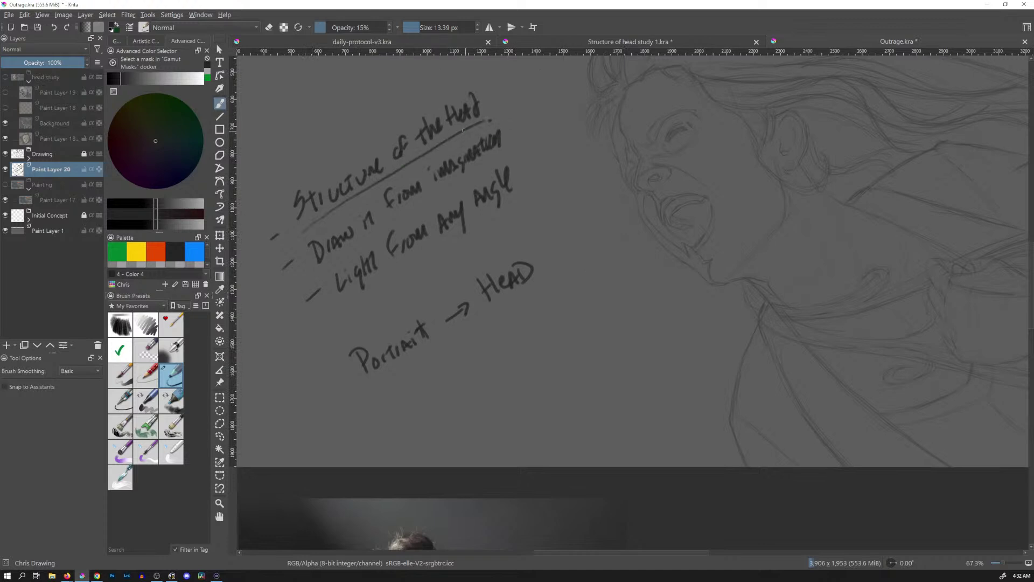
pyautogui.moveTo(486, 102)
pyautogui.mouseDown()
pyautogui.moveTo(490, 113)
pyautogui.moveTo(447, 137)
pyautogui.mouseUp()
# Set the brush size to 11 px and underline the handwritten words "Portrait" and "Head"
pyautogui.press('e')
pyautogui.press('e')
pyautogui.press(']')
pyautogui.press(']')
pyautogui.press(']')
pyautogui.press(']')
pyautogui.press(']')
pyautogui.press(']')
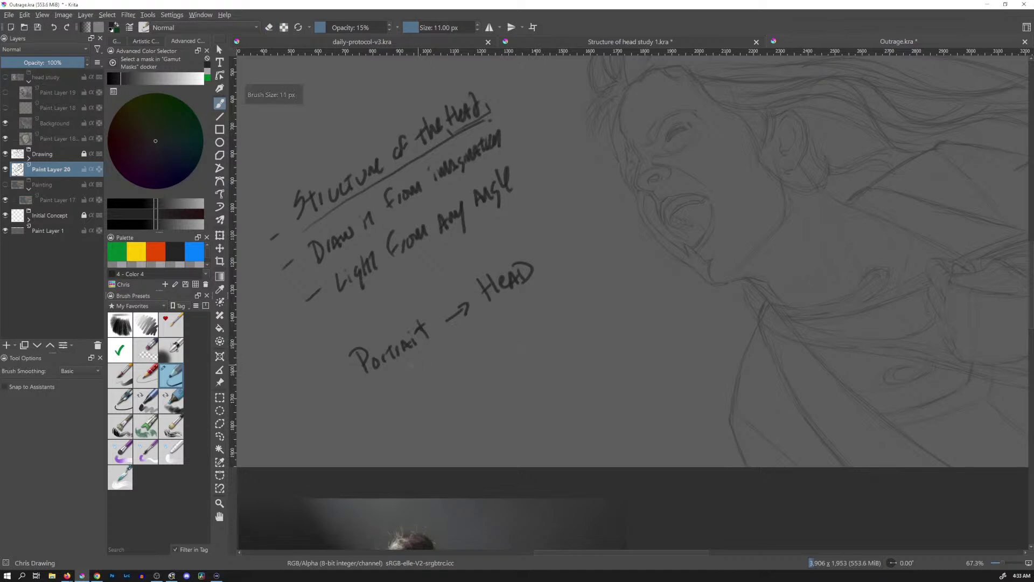
pyautogui.moveTo(375, 381); pyautogui.dragTo(434, 344)
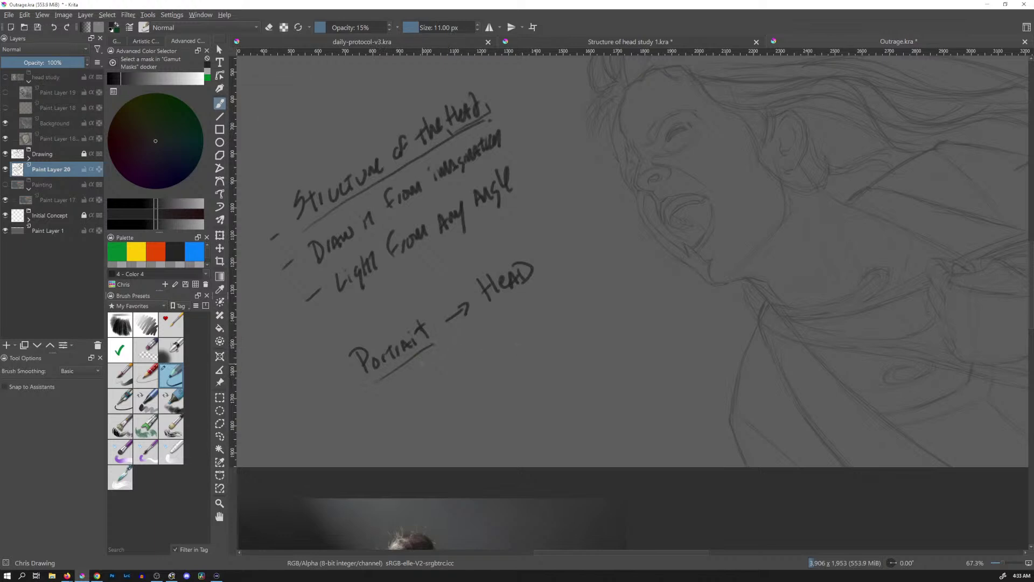
pyautogui.moveTo(471, 340); pyautogui.dragTo(559, 346)
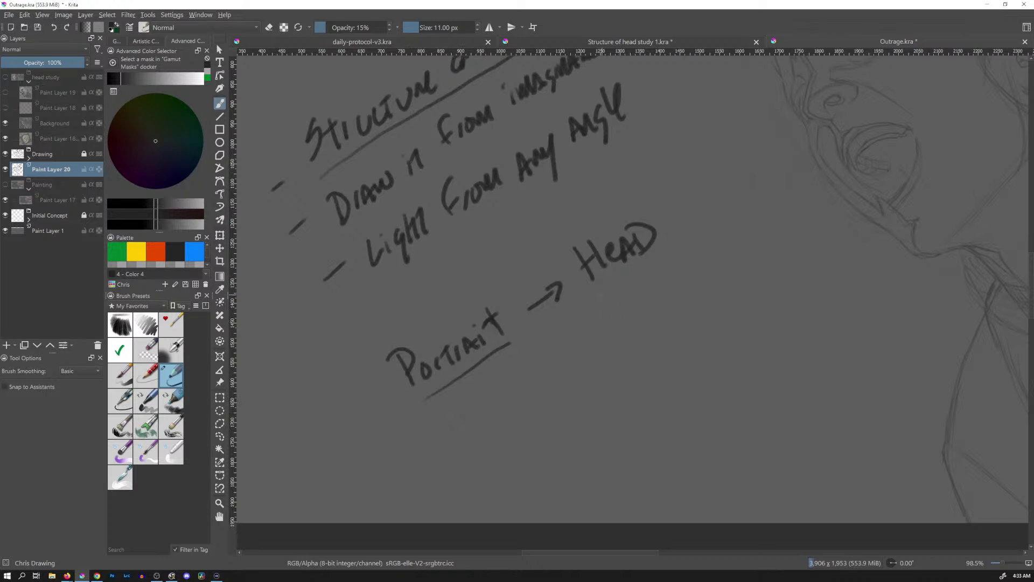
pyautogui.moveTo(596, 296); pyautogui.dragTo(660, 250)
# Draw a horizontal timeline with vertical end marks below the word "Head" and write an underlined "D101" beneath its start
pyautogui.scroll(-3, 679, 224)
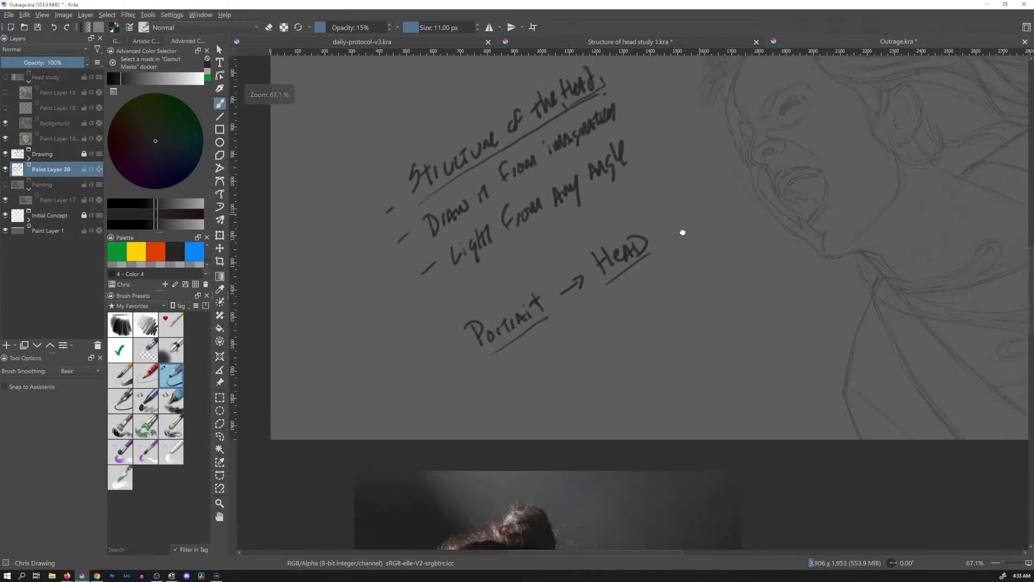
pyautogui.moveTo(690, 225); pyautogui.dragTo(623, 282)
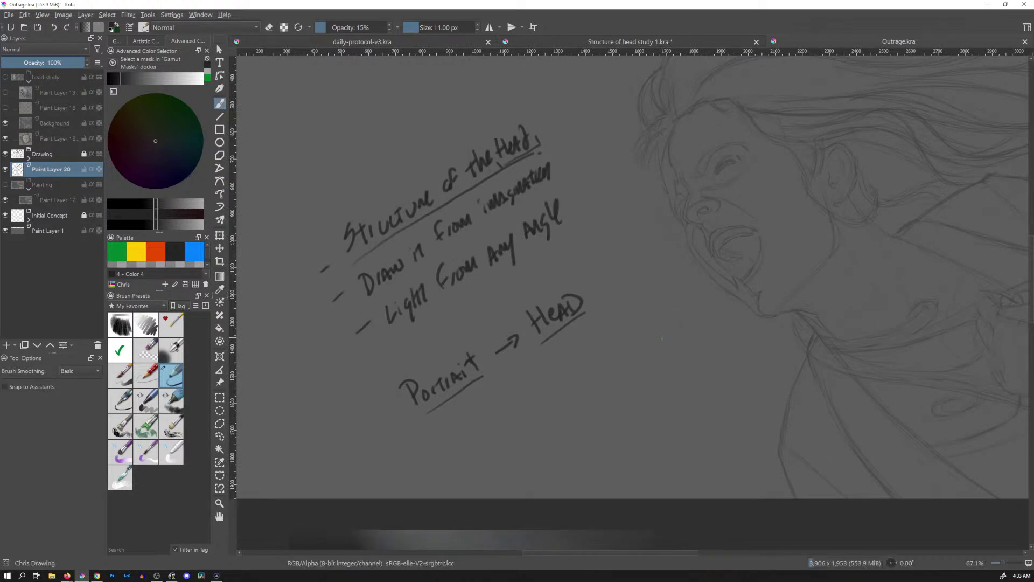
pyautogui.moveTo(706, 230)
pyautogui.mouseDown()
pyautogui.moveTo(746, 224)
pyautogui.moveTo(635, 254)
pyautogui.moveTo(616, 275)
pyautogui.moveTo(620, 265)
pyautogui.mouseUp()
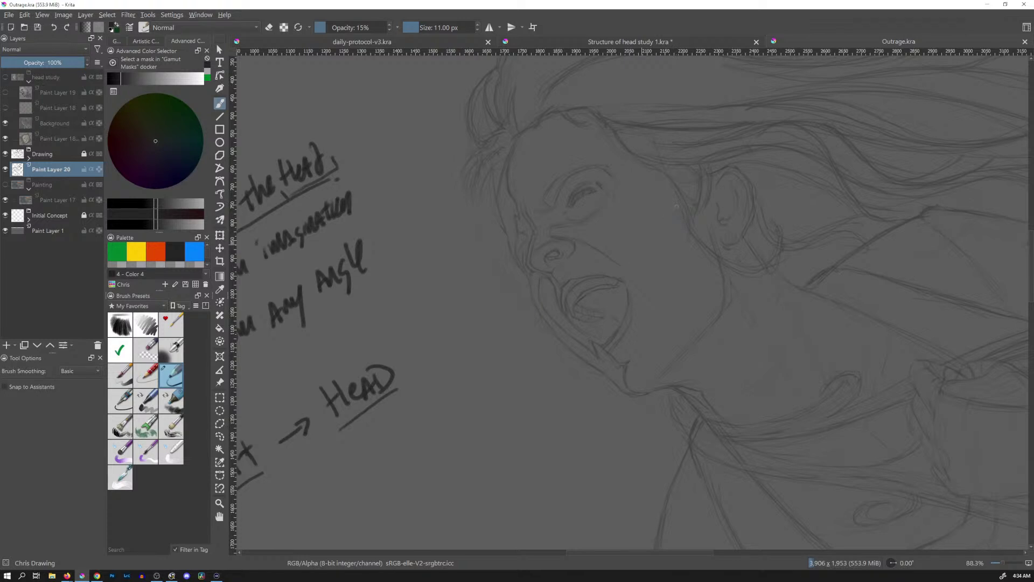
pyautogui.moveTo(619, 372); pyautogui.dragTo(656, 232)
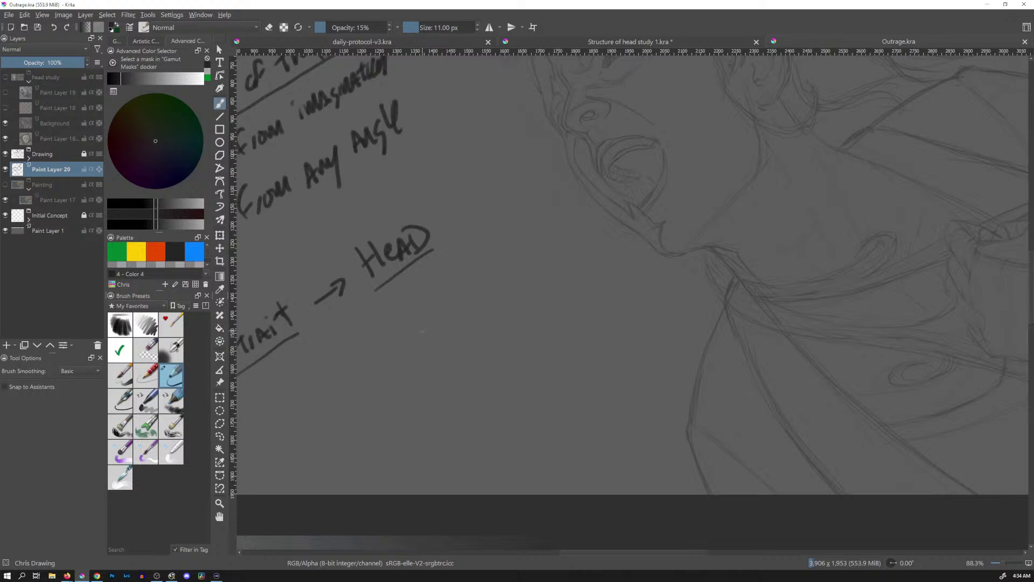
pyautogui.moveTo(428, 309)
pyautogui.mouseDown()
pyautogui.moveTo(427, 346)
pyautogui.moveTo(406, 380)
pyautogui.mouseUp()
pyautogui.moveTo(404, 361)
pyautogui.mouseDown()
pyautogui.moveTo(415, 372)
pyautogui.moveTo(408, 382)
pyautogui.mouseUp()
pyautogui.moveTo(424, 363)
pyautogui.mouseDown()
pyautogui.moveTo(426, 379)
pyautogui.moveTo(431, 372)
pyautogui.mouseUp()
pyautogui.moveTo(434, 363); pyautogui.dragTo(436, 380)
pyautogui.moveTo(439, 326)
pyautogui.mouseDown()
pyautogui.moveTo(678, 320)
pyautogui.moveTo(679, 336)
pyautogui.mouseUp()
pyautogui.moveTo(406, 391); pyautogui.dragTo(431, 394)
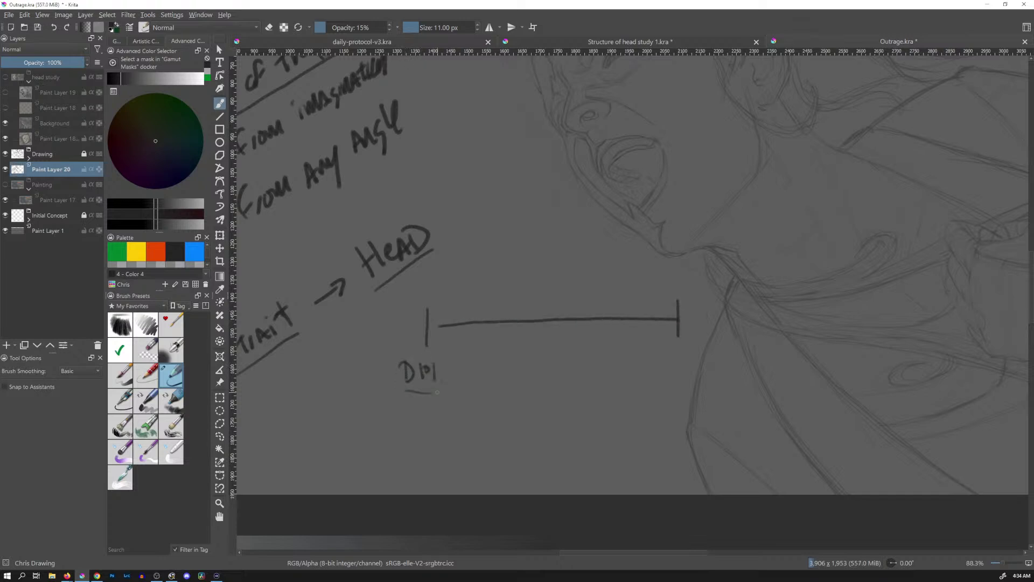
# Add five tick marks along the timeline with a small oval under each, and a chain of linked arcs beneath them
pyautogui.moveTo(555, 313); pyautogui.dragTo(556, 328)
pyautogui.moveTo(486, 324); pyautogui.dragTo(488, 340)
pyautogui.moveTo(628, 321); pyautogui.dragTo(629, 334)
pyautogui.moveTo(488, 338); pyautogui.dragTo(490, 338)
pyautogui.moveTo(521, 311); pyautogui.dragTo(521, 337)
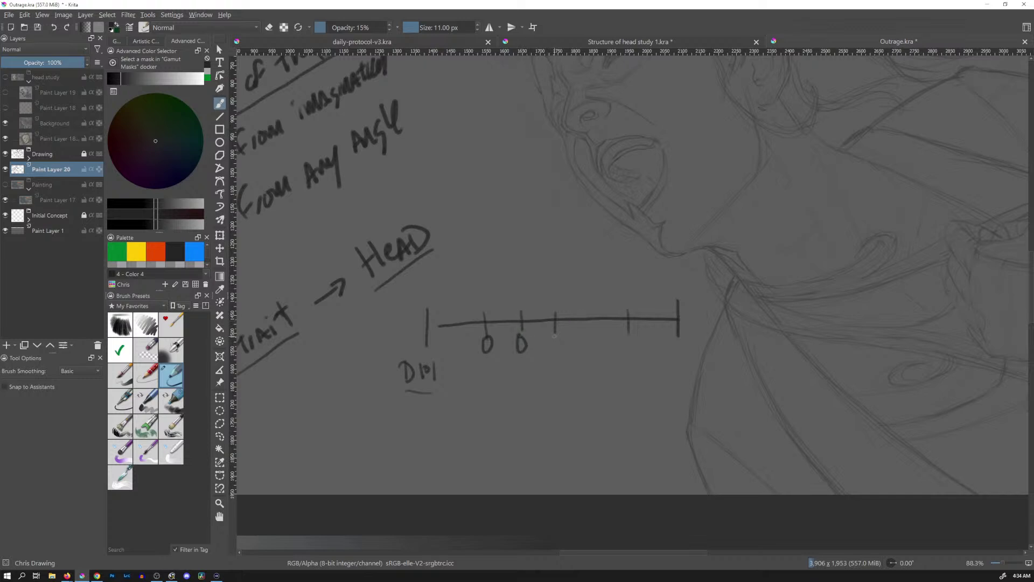
pyautogui.moveTo(555, 336); pyautogui.dragTo(555, 334)
pyautogui.moveTo(585, 311)
pyautogui.mouseDown()
pyautogui.moveTo(585, 338)
pyautogui.moveTo(626, 336)
pyautogui.mouseUp()
pyautogui.moveTo(460, 374)
pyautogui.mouseDown()
pyautogui.moveTo(519, 365)
pyautogui.moveTo(550, 375)
pyautogui.moveTo(630, 359)
pyautogui.mouseUp()
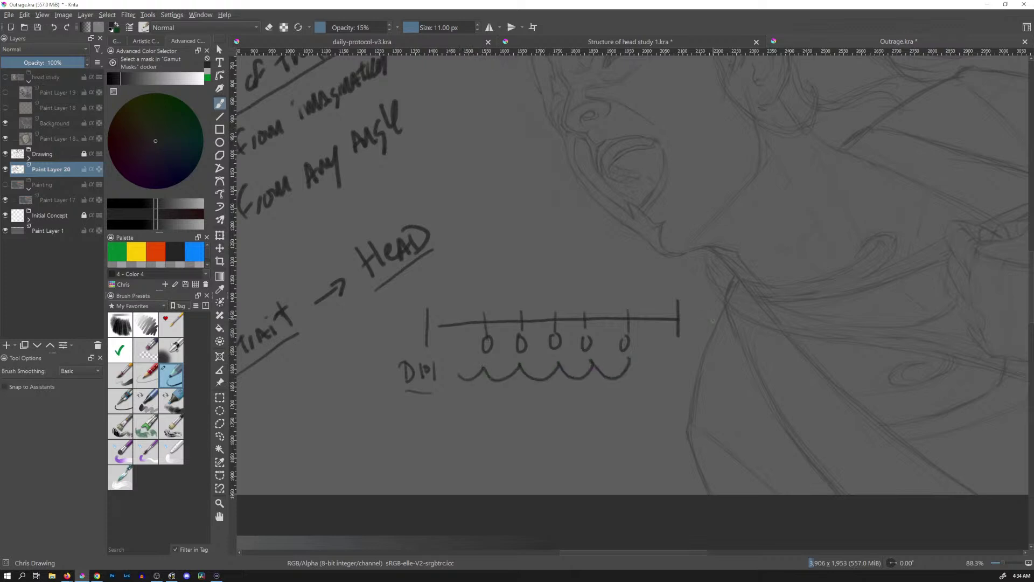
# Circle the timeline's end mark, point a small arrow at it, and draw a long curved arrow back to the start
pyautogui.moveTo(661, 300); pyautogui.dragTo(693, 294)
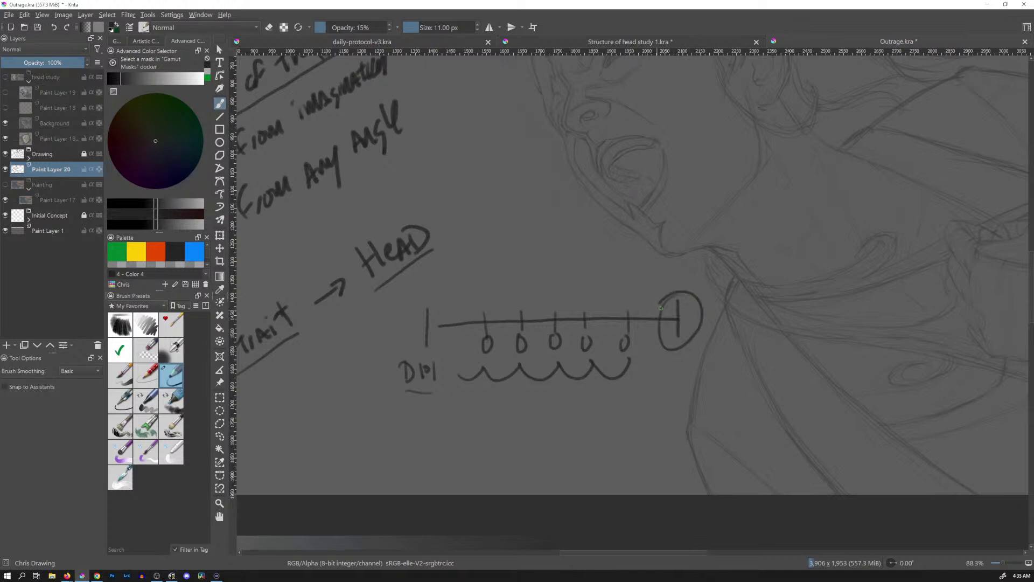
pyautogui.moveTo(648, 292); pyautogui.dragTo(553, 273)
pyautogui.moveTo(553, 273)
pyautogui.mouseDown()
pyautogui.moveTo(438, 309)
pyautogui.moveTo(448, 309)
pyautogui.mouseUp()
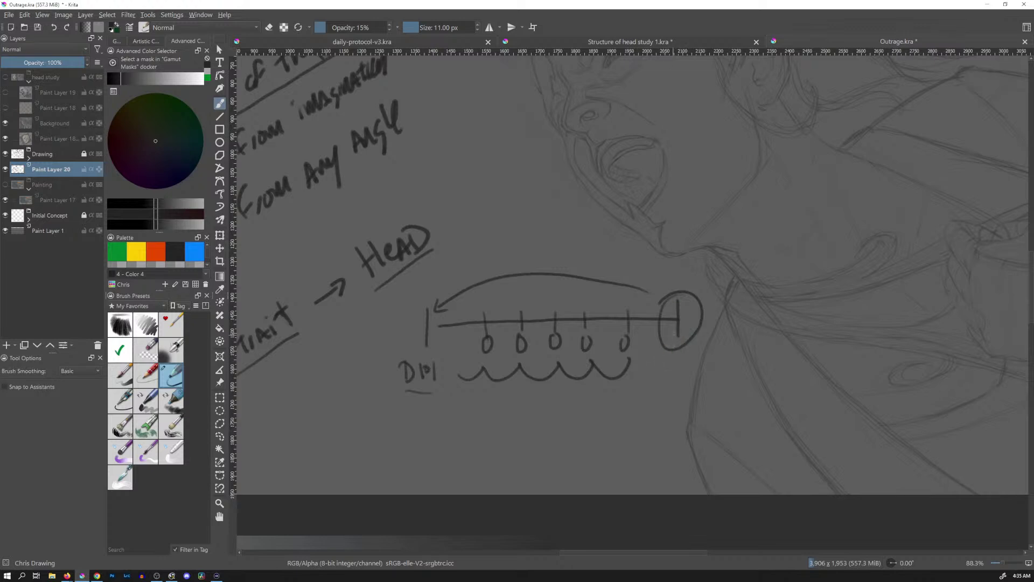
pyautogui.moveTo(649, 381); pyautogui.dragTo(667, 359)
pyautogui.moveTo(659, 364)
pyautogui.mouseDown()
pyautogui.moveTo(668, 356)
pyautogui.moveTo(668, 371)
pyautogui.mouseUp()
# Underline the handwritten note "Light from Any Angle"
pyautogui.scroll(-3, 595, 231)
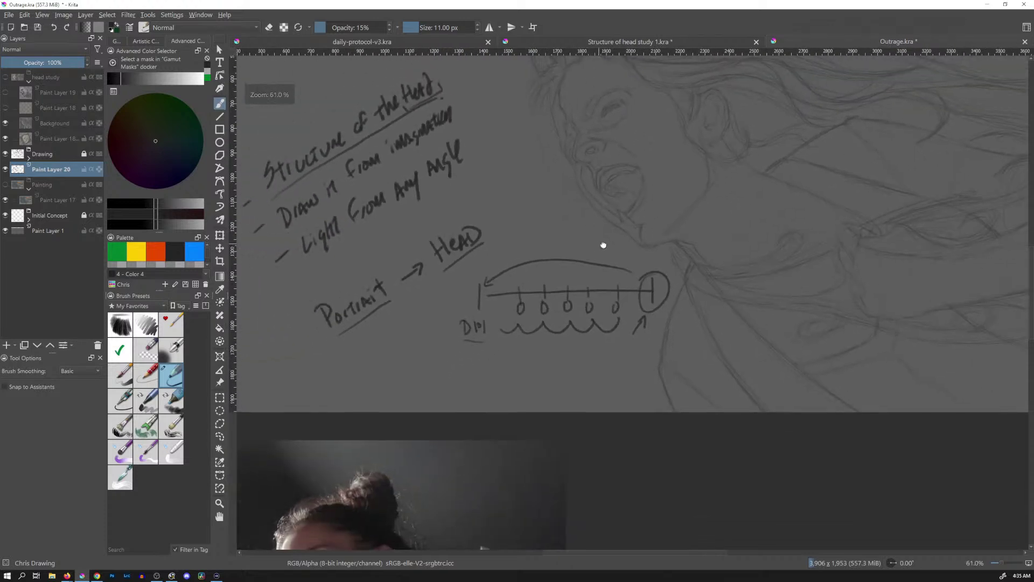
pyautogui.moveTo(595, 231); pyautogui.dragTo(652, 276)
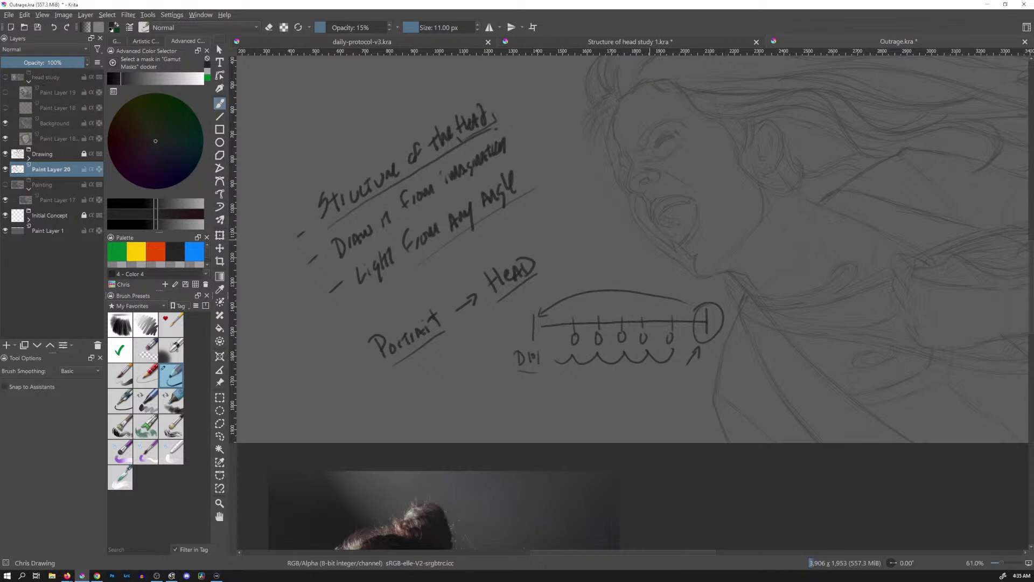
pyautogui.scroll(3, 706, 192)
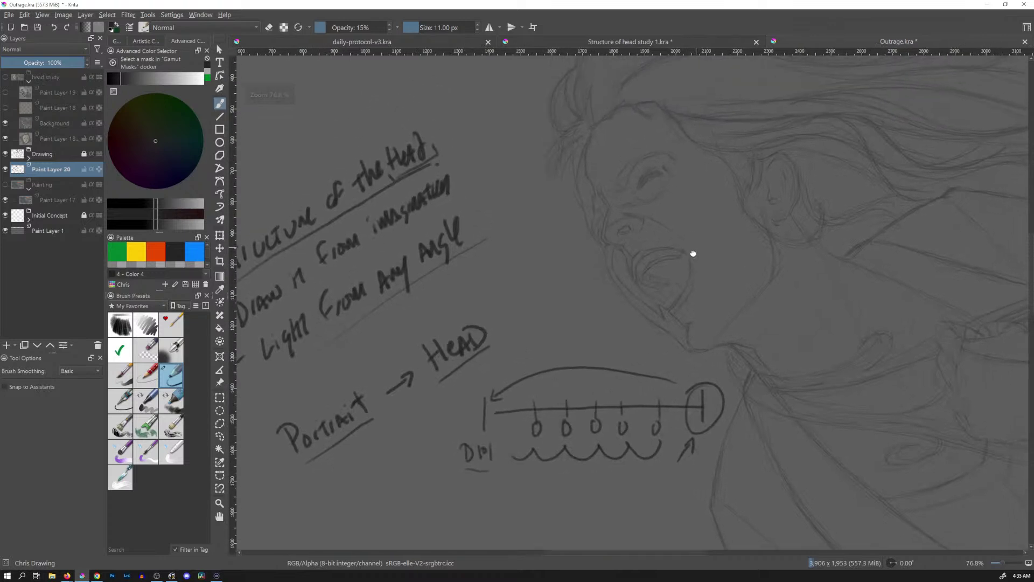
pyautogui.moveTo(642, 279); pyautogui.dragTo(685, 261)
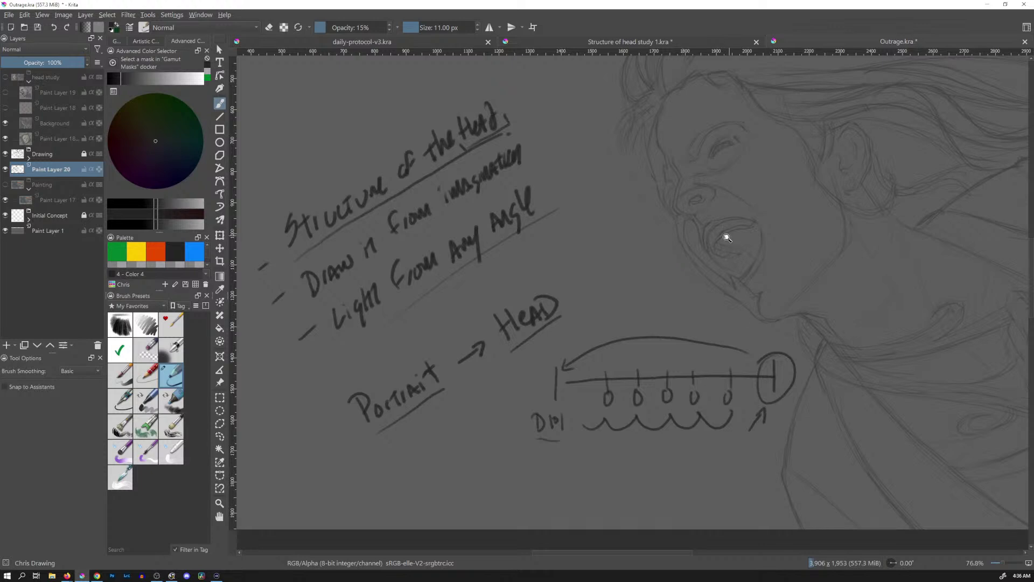
# Try a large tilted ellipse around the sketched woman's whole head, and undo it
pyautogui.scroll(-1, 722, 244)
pyautogui.moveTo(723, 245); pyautogui.dragTo(666, 312)
pyautogui.moveTo(534, 142)
pyautogui.mouseDown()
pyautogui.moveTo(660, 388)
pyautogui.moveTo(453, 213)
pyautogui.moveTo(664, 210)
pyautogui.moveTo(614, 409)
pyautogui.moveTo(678, 411)
pyautogui.mouseUp()
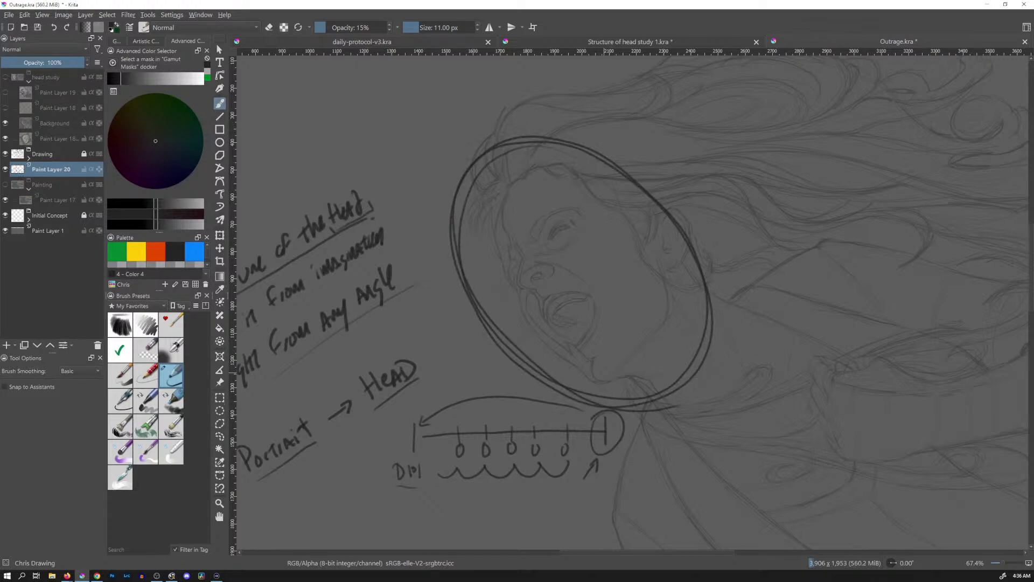
pyautogui.hotkey('ctrl', 'z')
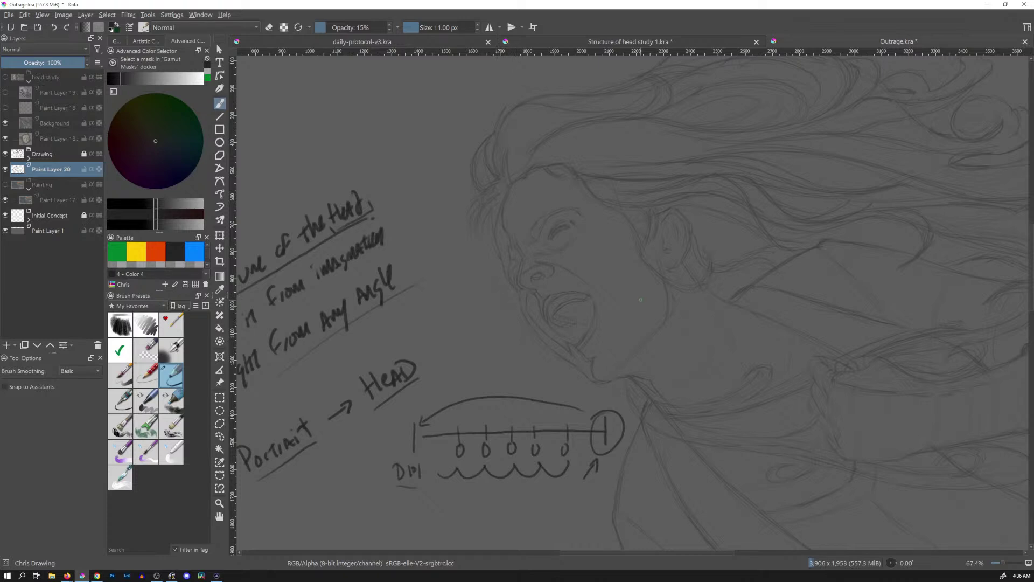
# Save the Outrage.kra document, and try a diagonal stroke across the woman's face before undoing it
pyautogui.hotkey('ctrl', 's')
pyautogui.moveTo(629, 222)
pyautogui.mouseDown()
pyautogui.moveTo(588, 240)
pyautogui.moveTo(533, 340)
pyautogui.mouseUp()
pyautogui.hotkey('ctrl', 'z')
pyautogui.moveTo(536, 263); pyautogui.dragTo(585, 294)
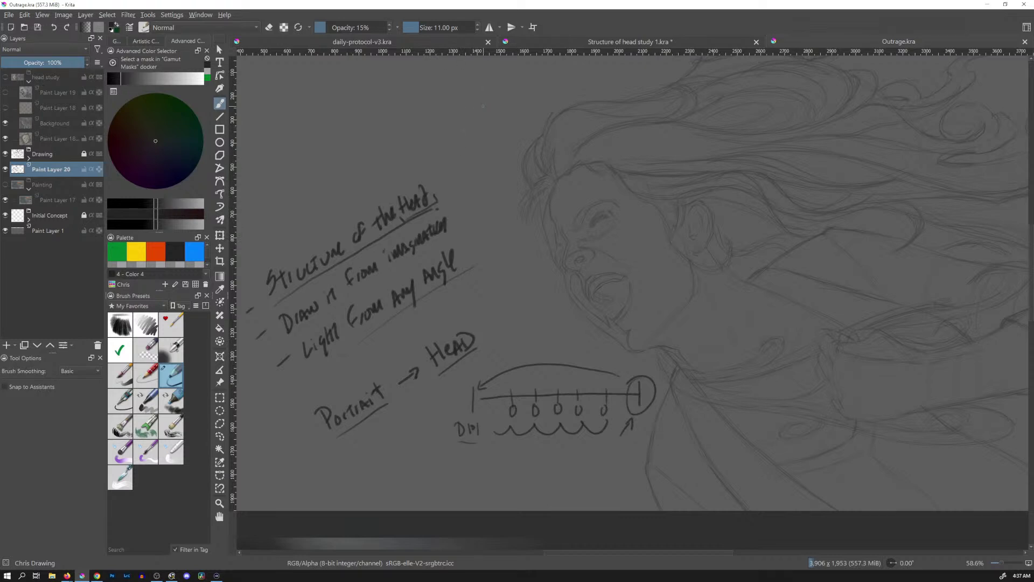
# Switch to the Structure of head study 1.kra document and add a new paint layer at the top of the Examples group
pyautogui.click(678, 44)
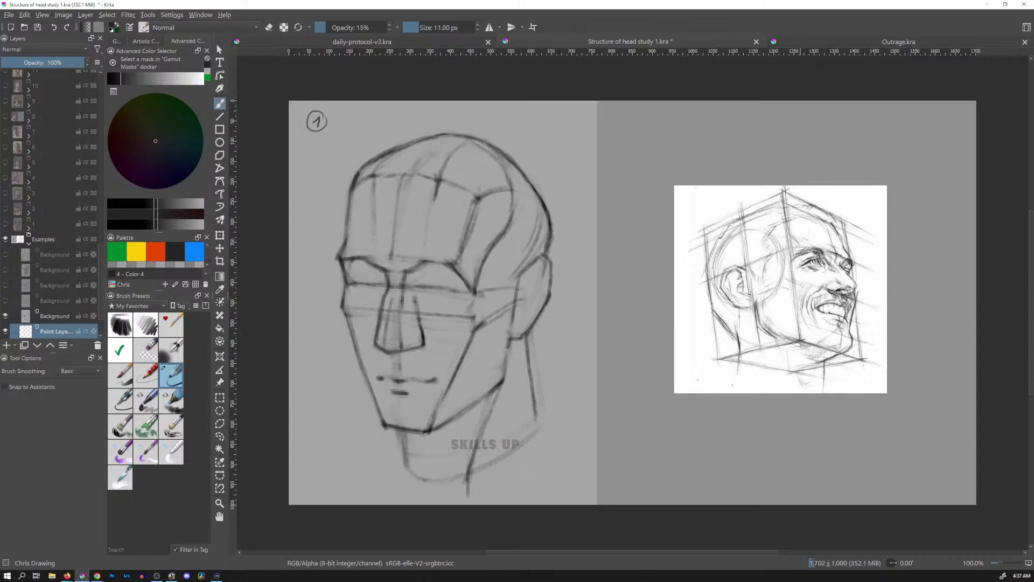
pyautogui.click(97, 260)
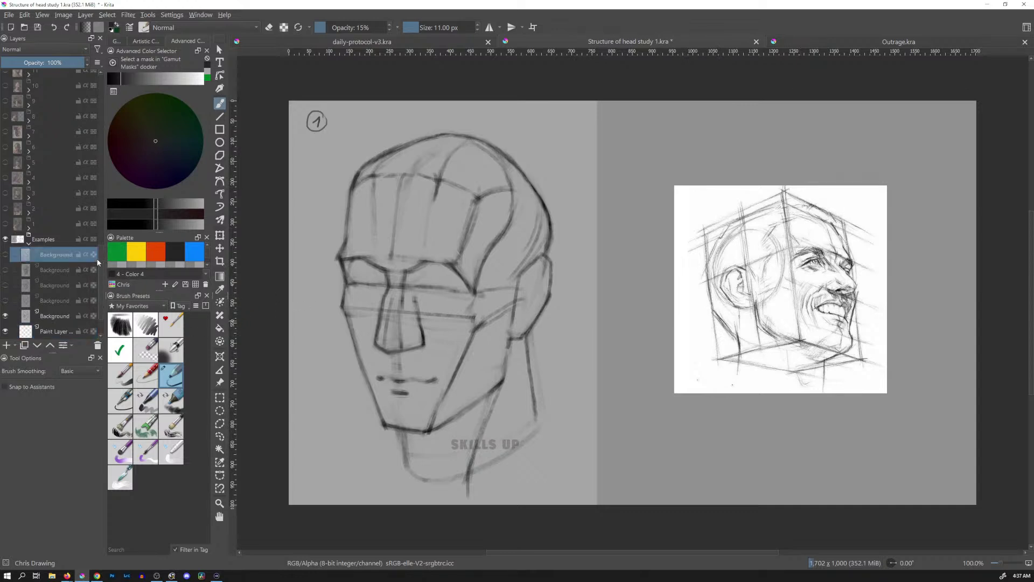
pyautogui.scroll(-1, 101, 248)
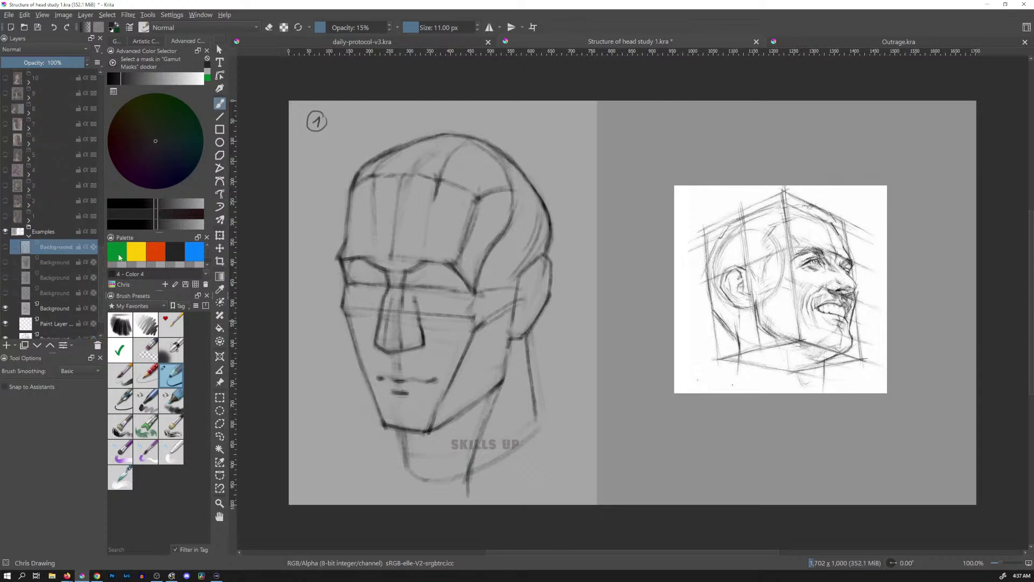
pyautogui.press('Insert')
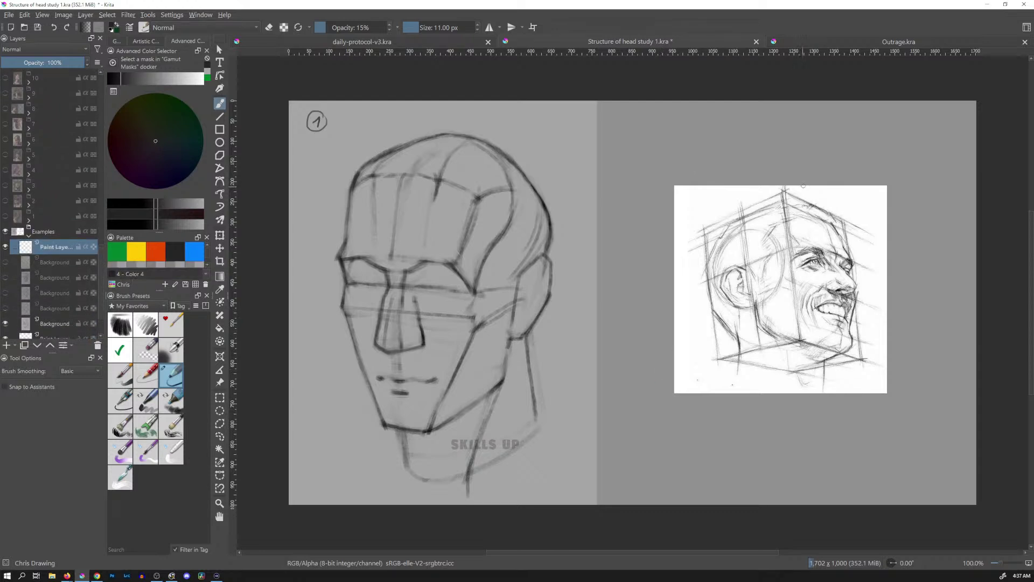
# Draw a long horizontal line above the boxed head sketch, with a hatched triangle beneath it whose tip touches the line
pyautogui.moveTo(708, 133); pyautogui.dragTo(915, 133)
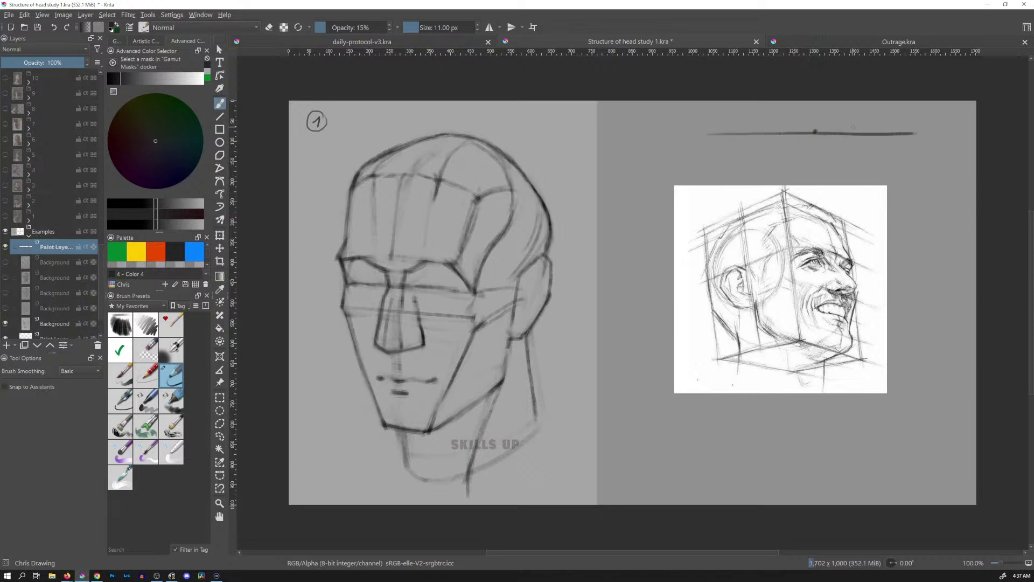
pyautogui.moveTo(773, 160); pyautogui.dragTo(854, 158)
pyautogui.moveTo(778, 158)
pyautogui.mouseDown()
pyautogui.moveTo(840, 152)
pyautogui.moveTo(819, 135)
pyautogui.mouseUp()
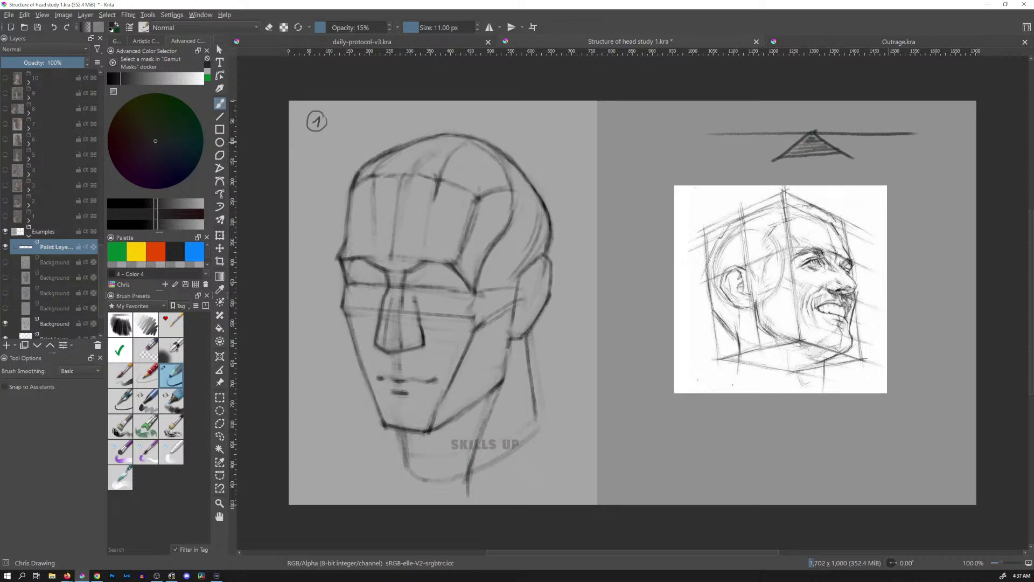
# Return to the freehand brush with a dark color and reduce its size to 5 px for marking the boxed head sketch
pyautogui.press('l')
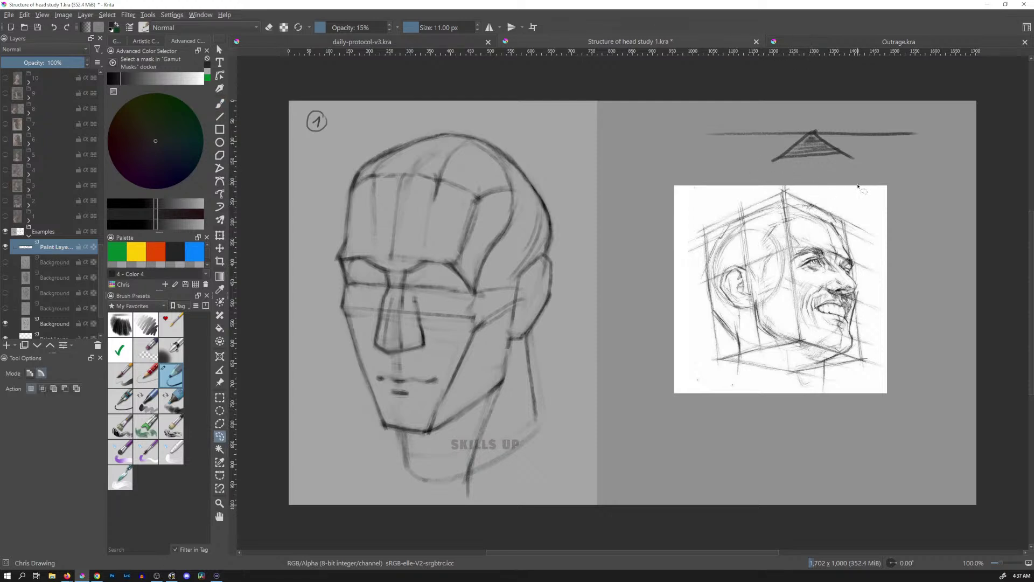
pyautogui.press('d')
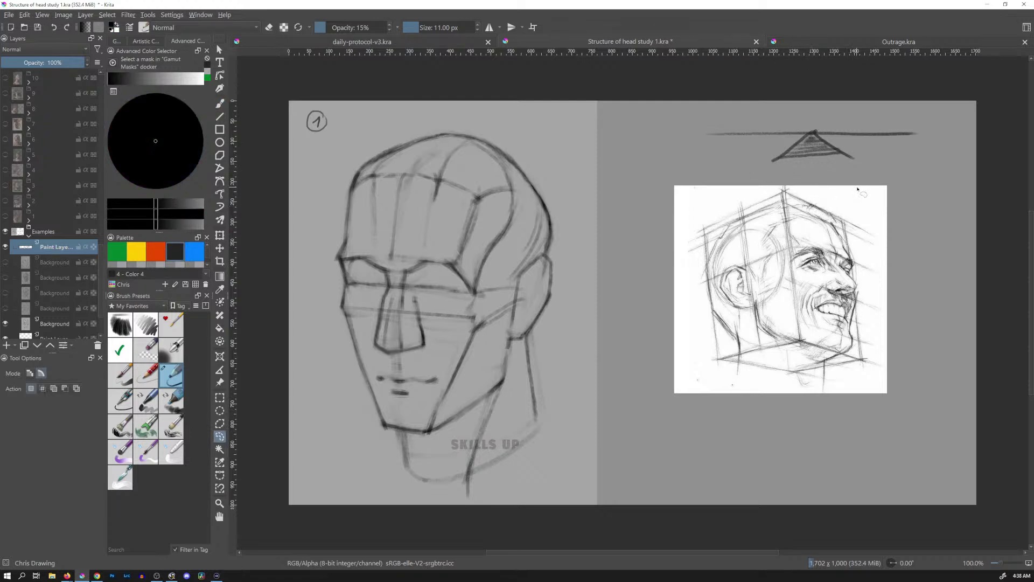
pyautogui.press('b')
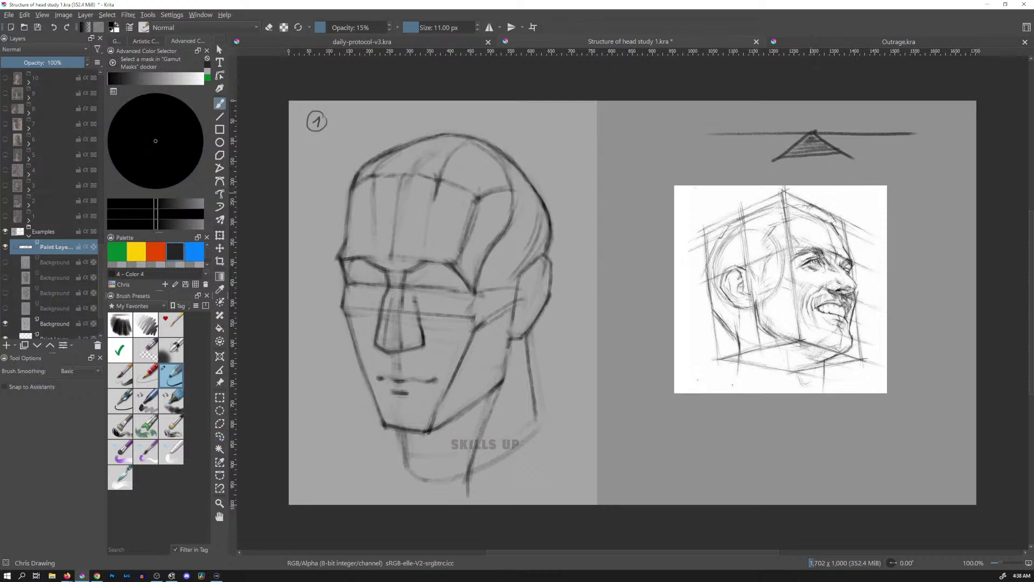
pyautogui.click(180, 265)
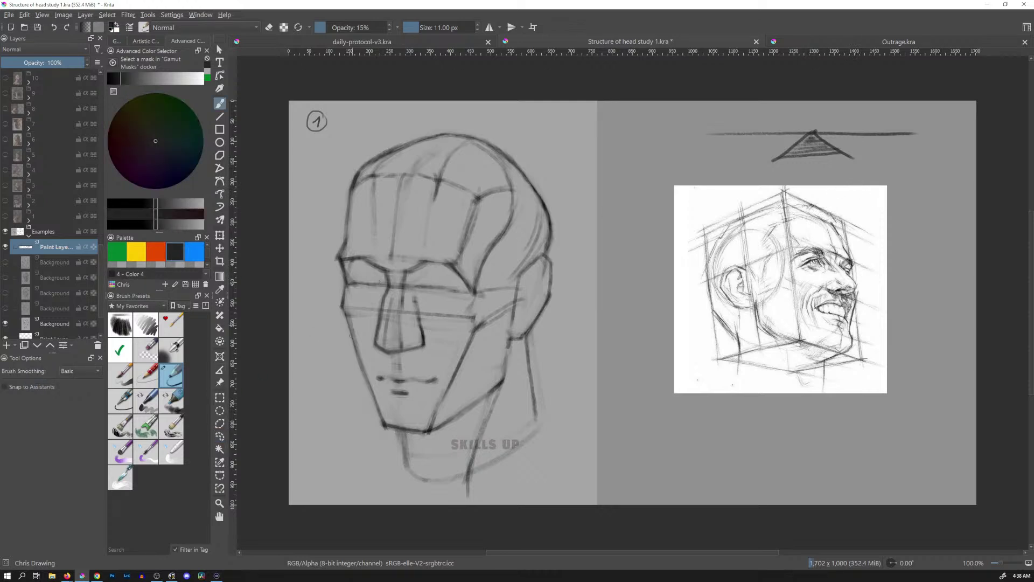
pyautogui.press('[')
pyautogui.press('[')
pyautogui.press('[')
pyautogui.press('[')
pyautogui.press('[')
pyautogui.press('[')
pyautogui.scroll(2, 790, 312)
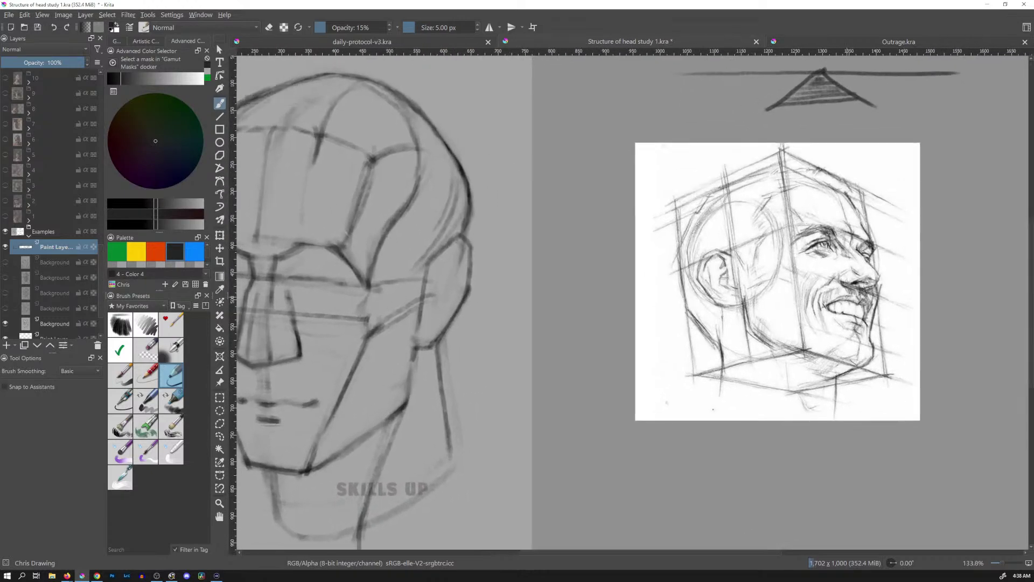
pyautogui.moveTo(858, 286); pyautogui.dragTo(709, 266)
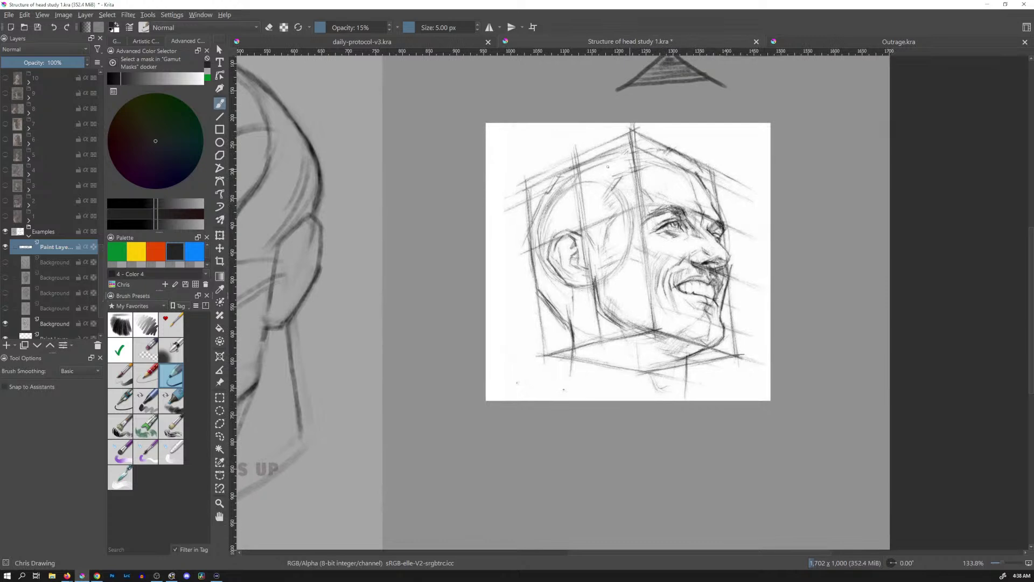
# Try dark strokes along the near vertical edge of the box around the man's head, and undo them
pyautogui.moveTo(632, 131); pyautogui.dragTo(655, 326)
pyautogui.moveTo(642, 195); pyautogui.dragTo(656, 326)
pyautogui.moveTo(633, 134); pyautogui.dragTo(647, 251)
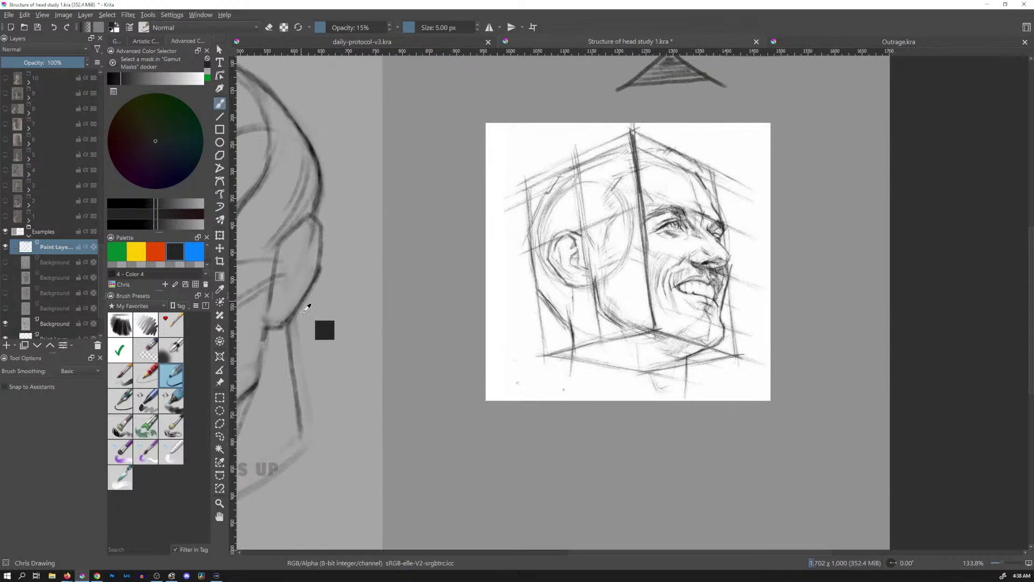
pyautogui.hotkey('ctrl', 'z')
# Trace the box around the man's head in the orange-red Color 3, covering its vertical, upper and lower edges
pyautogui.click(164, 259)
pyautogui.moveTo(632, 139); pyautogui.dragTo(654, 325)
pyautogui.moveTo(526, 186)
pyautogui.mouseDown()
pyautogui.moveTo(544, 357)
pyautogui.moveTo(639, 138)
pyautogui.moveTo(714, 173)
pyautogui.moveTo(738, 355)
pyautogui.mouseUp()
pyautogui.moveTo(655, 327); pyautogui.dragTo(739, 358)
pyautogui.moveTo(545, 355); pyautogui.dragTo(654, 329)
pyautogui.moveTo(660, 371); pyautogui.dragTo(738, 357)
pyautogui.moveTo(544, 356); pyautogui.dragTo(663, 372)
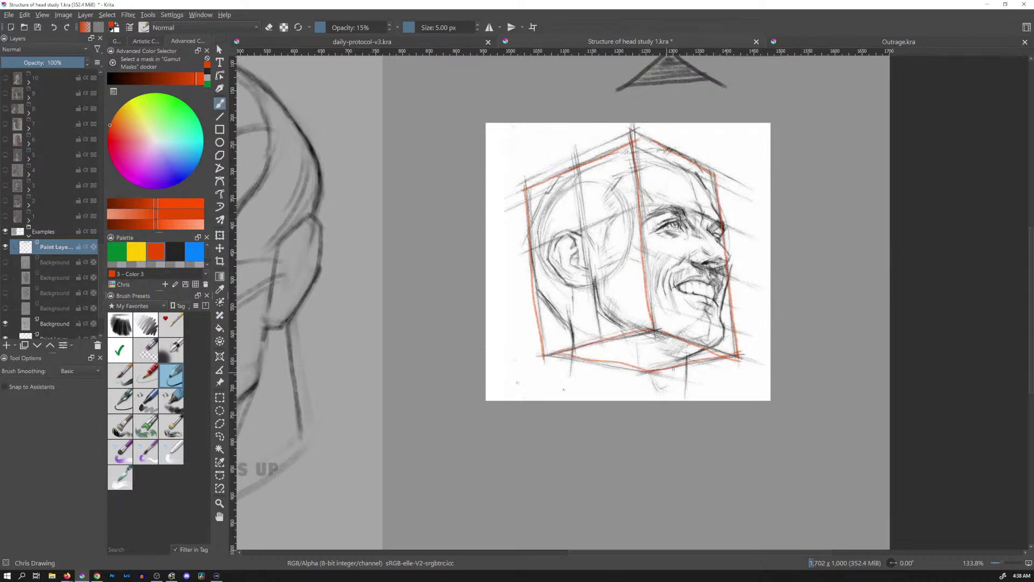
# Add red guidelines on the box: a vertical through the side plane, a brow line across both planes, and nose and mouth lines
pyautogui.moveTo(577, 168); pyautogui.dragTo(603, 343)
pyautogui.moveTo(535, 251)
pyautogui.mouseDown()
pyautogui.moveTo(639, 211)
pyautogui.moveTo(672, 209)
pyautogui.moveTo(721, 226)
pyautogui.mouseUp()
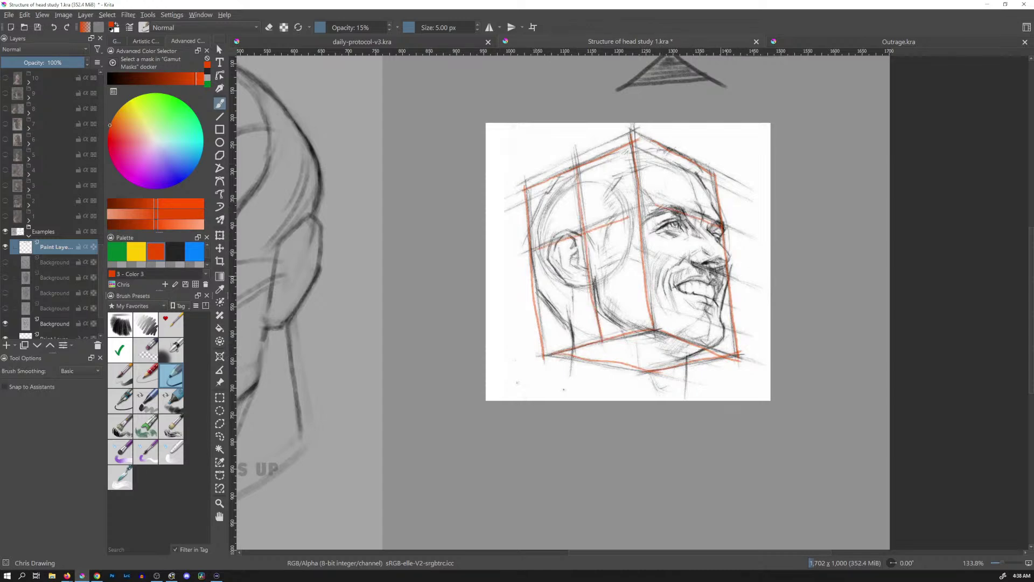
pyautogui.moveTo(666, 255); pyautogui.dragTo(727, 282)
pyautogui.moveTo(665, 306); pyautogui.dragTo(738, 334)
pyautogui.moveTo(668, 308); pyautogui.dragTo(737, 334)
pyautogui.moveTo(653, 204); pyautogui.dragTo(713, 220)
pyautogui.moveTo(636, 211)
pyautogui.mouseDown()
pyautogui.moveTo(535, 251)
pyautogui.moveTo(635, 214)
pyautogui.mouseUp()
pyautogui.moveTo(577, 178)
pyautogui.mouseDown()
pyautogui.moveTo(608, 366)
pyautogui.moveTo(652, 374)
pyautogui.mouseUp()
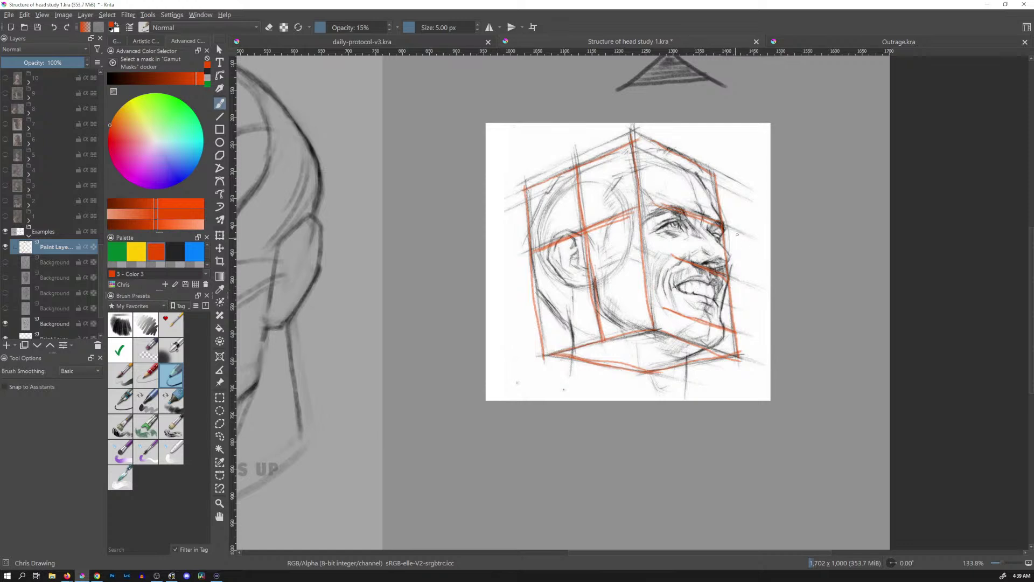
# Strengthen the red mouth line and the brow line where it wraps around the box's near edge
pyautogui.scroll(-2, 747, 227)
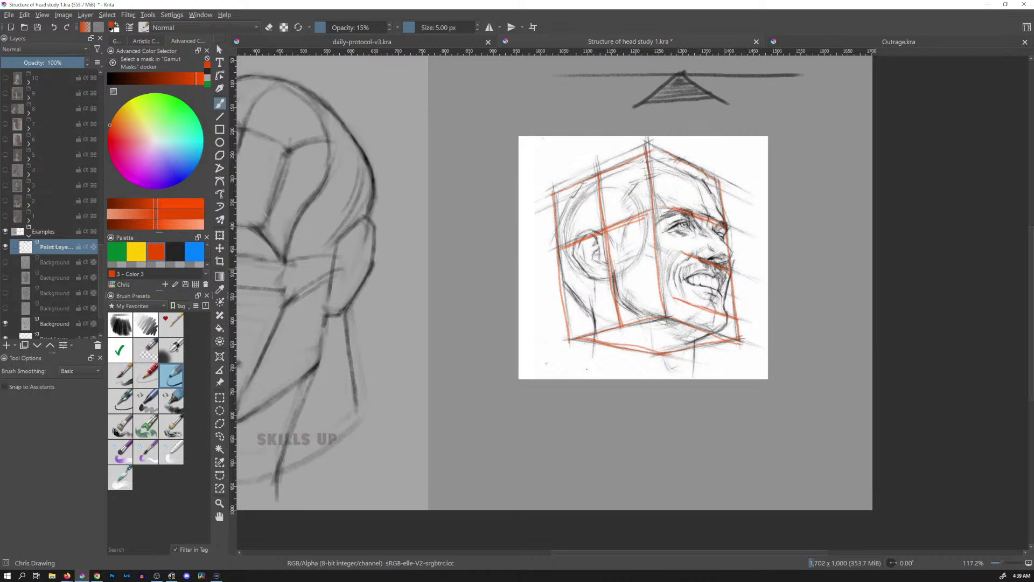
pyautogui.moveTo(696, 303); pyautogui.dragTo(725, 312)
pyautogui.moveTo(653, 214)
pyautogui.mouseDown()
pyautogui.moveTo(561, 245)
pyautogui.moveTo(663, 212)
pyautogui.mouseUp()
pyautogui.moveTo(723, 228); pyautogui.dragTo(660, 209)
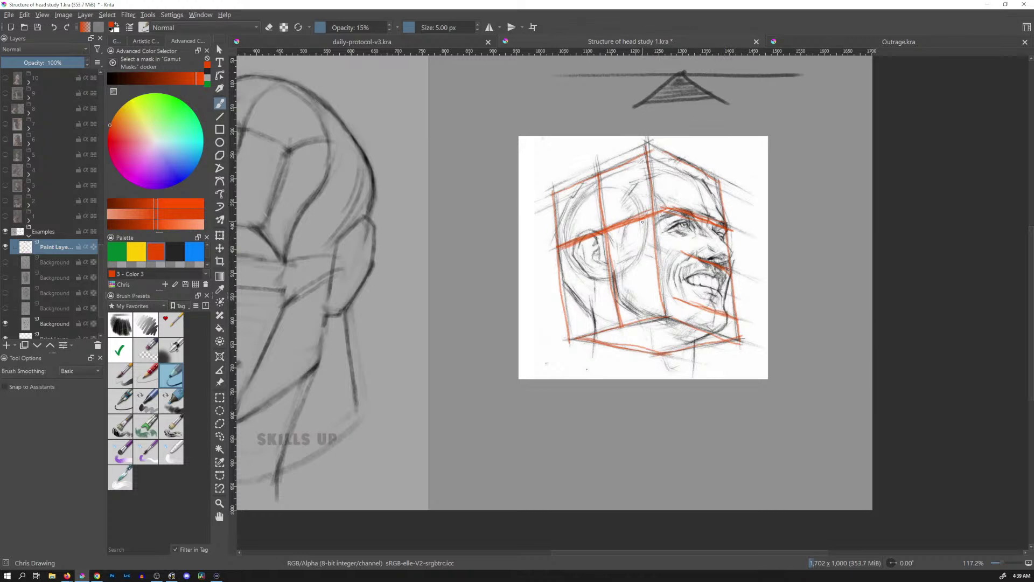
# Try a red circle on the side plane of the boxed head around the ear, and undo it
pyautogui.moveTo(649, 230); pyautogui.dragTo(653, 245)
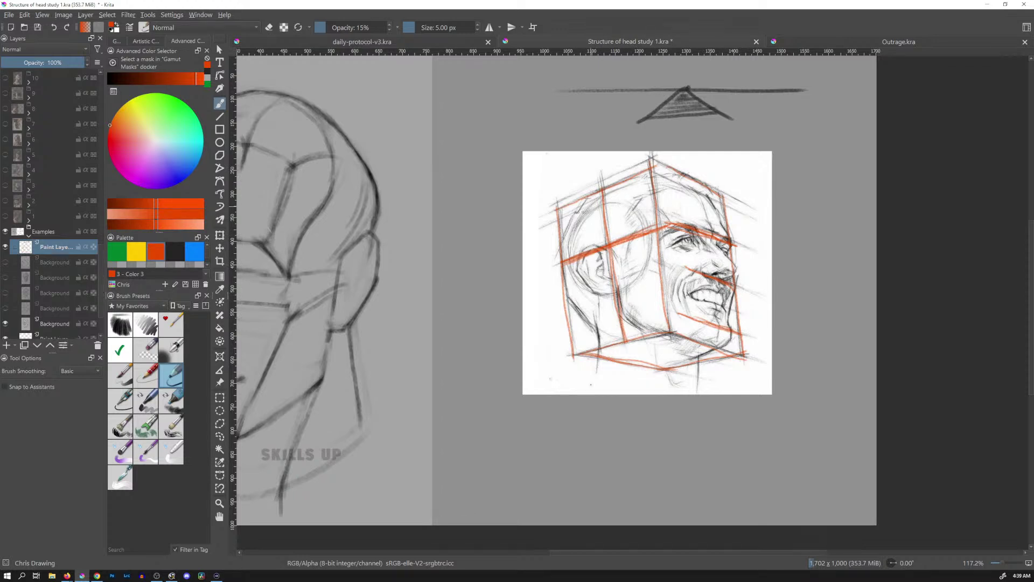
pyautogui.moveTo(566, 240)
pyautogui.mouseDown()
pyautogui.moveTo(649, 242)
pyautogui.moveTo(565, 272)
pyautogui.moveTo(651, 245)
pyautogui.moveTo(609, 298)
pyautogui.mouseUp()
pyautogui.moveTo(608, 197); pyautogui.dragTo(647, 226)
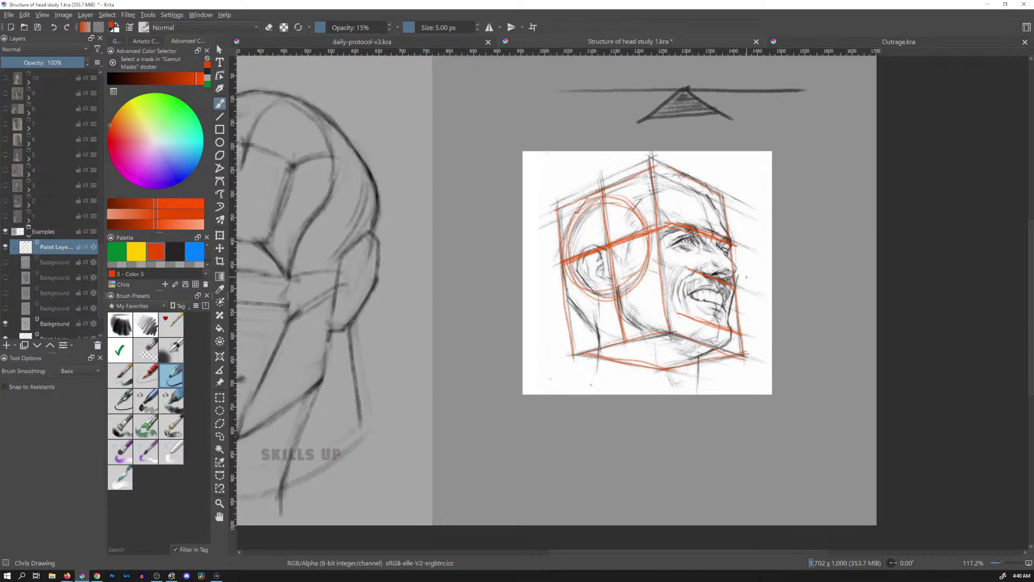
pyautogui.hotkey('ctrl', 'z')
pyautogui.hotkey('ctrl', 'z')
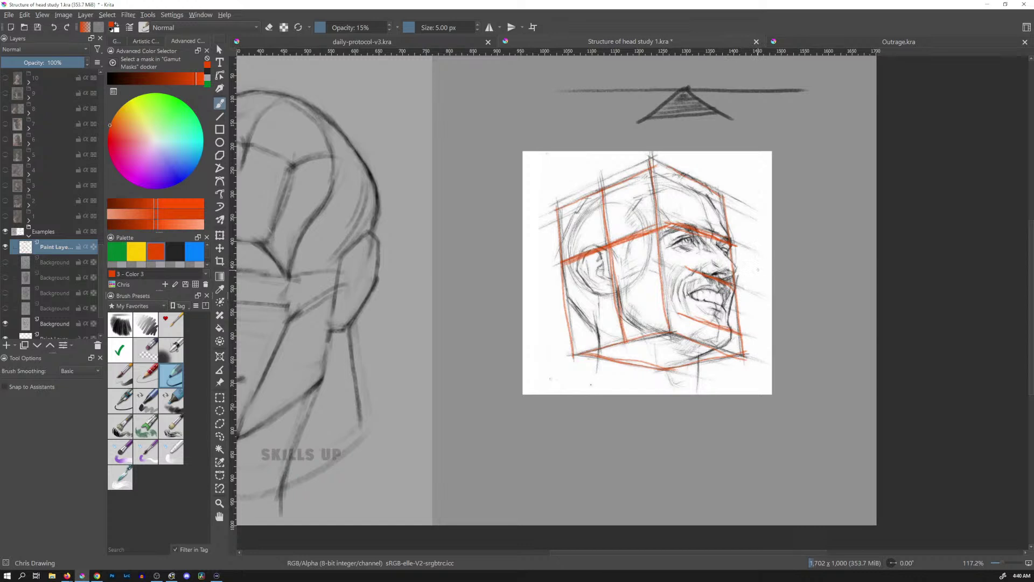
# Draw a red arrow pointing at the boxed head's brow, and show the portrait photo of group 1
pyautogui.moveTo(790, 210); pyautogui.dragTo(761, 241)
pyautogui.click(6, 216)
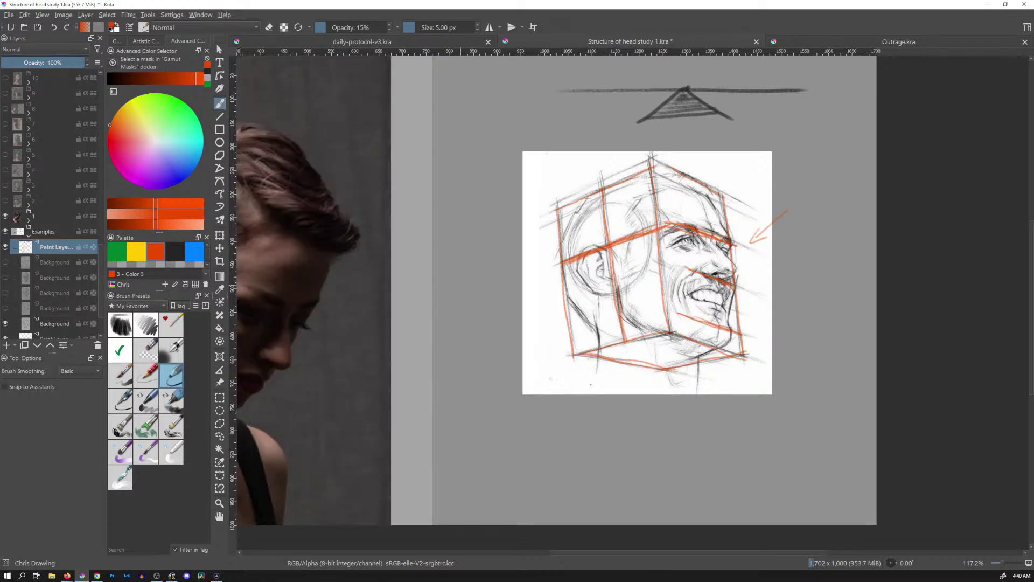
pyautogui.moveTo(515, 314); pyautogui.dragTo(679, 327)
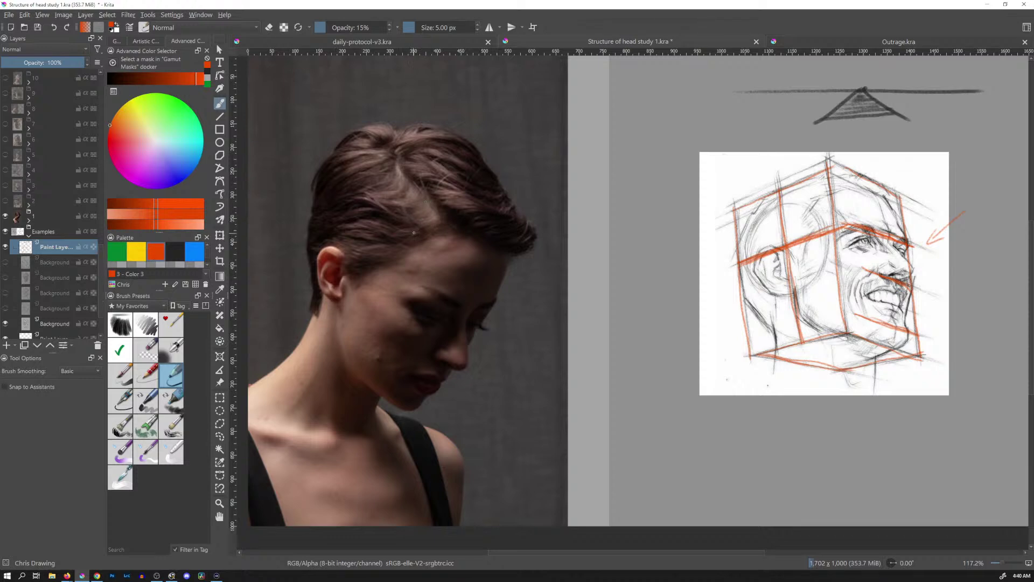
# Try a straight line down the woman's face, and select the paint layer above the photo inside group 1
pyautogui.press('v')
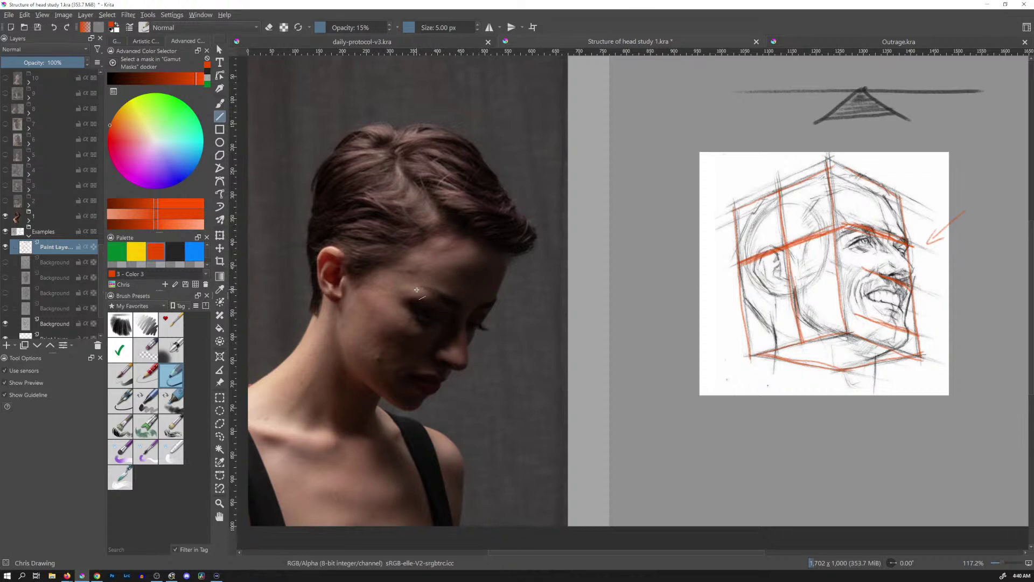
pyautogui.moveTo(474, 222); pyautogui.dragTo(365, 380)
pyautogui.click(29, 220)
pyautogui.click(54, 231)
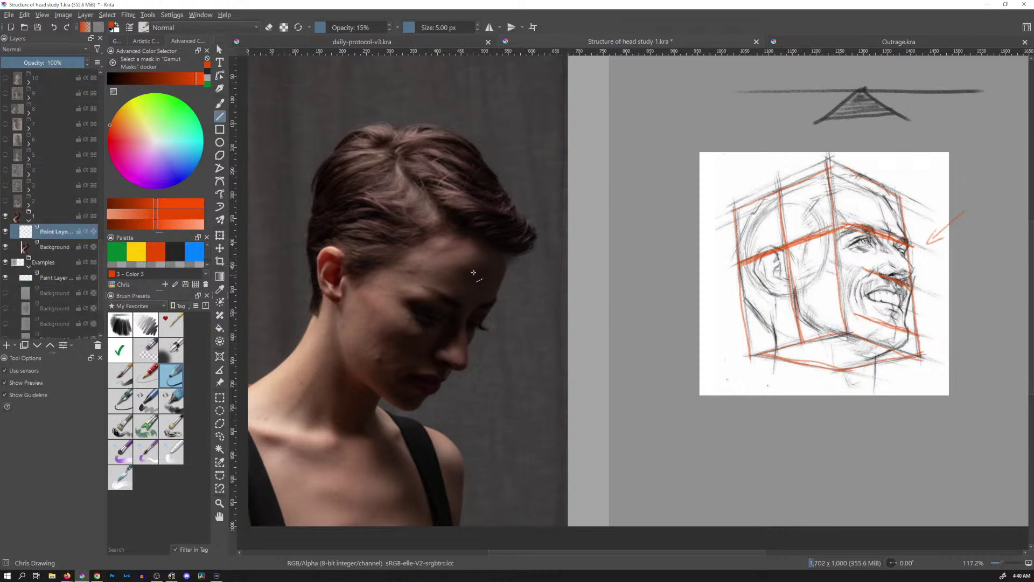
# Draw two roughly parallel straight lines over the photo, down the side edge and the front of the woman's face
pyautogui.moveTo(468, 229)
pyautogui.mouseDown()
pyautogui.moveTo(381, 346)
pyautogui.moveTo(366, 385)
pyautogui.mouseUp()
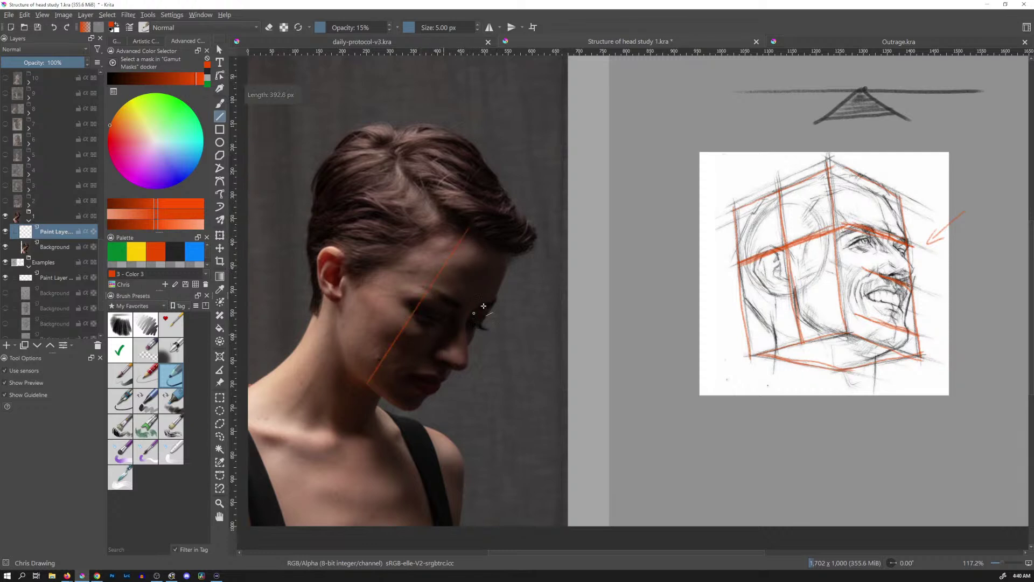
pyautogui.moveTo(529, 243); pyautogui.dragTo(419, 413)
pyautogui.press('ctrl')
pyautogui.hotkey('ctrl', 'z')
pyautogui.moveTo(533, 240); pyautogui.dragTo(415, 412)
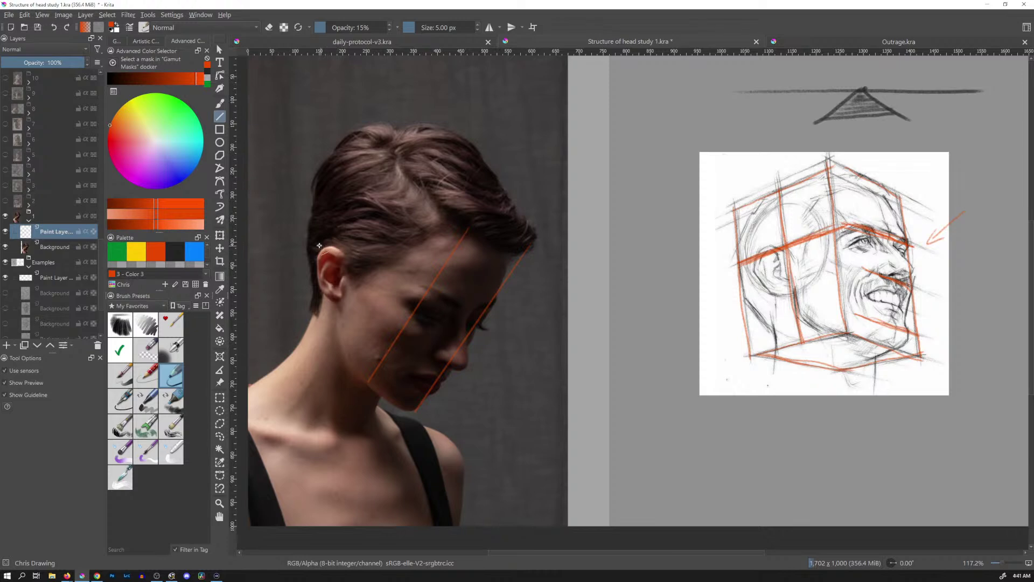
# Add the brow line from behind the ear across the face, plus hairline, nose and chin lines joining the two face lines
pyautogui.moveTo(312, 241); pyautogui.dragTo(424, 295)
pyautogui.moveTo(489, 309); pyautogui.dragTo(423, 296)
pyautogui.moveTo(472, 227); pyautogui.dragTo(529, 245)
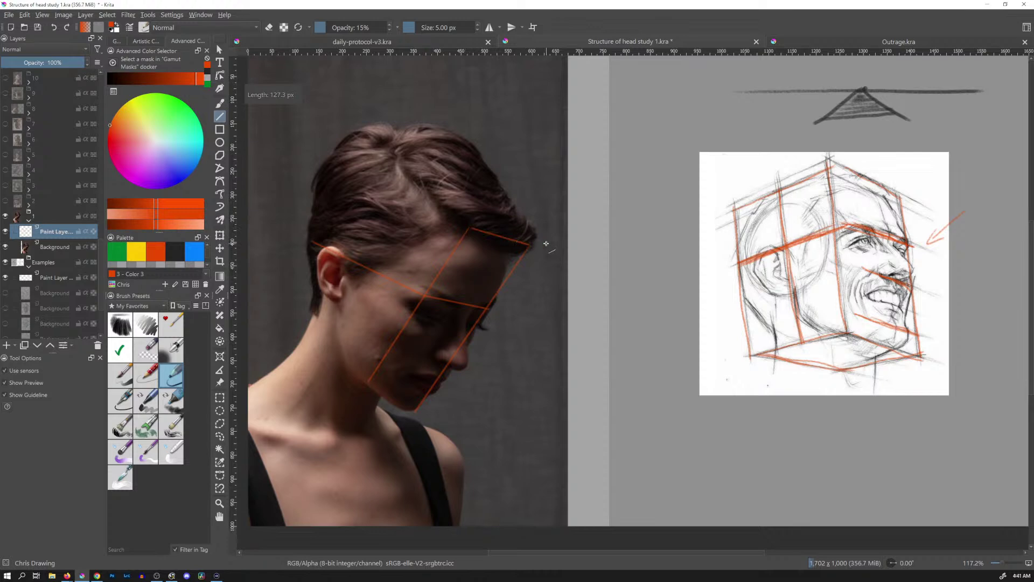
pyautogui.moveTo(416, 409); pyautogui.dragTo(360, 397)
pyautogui.moveTo(446, 364); pyautogui.dragTo(390, 353)
pyautogui.moveTo(360, 396); pyautogui.dragTo(370, 376)
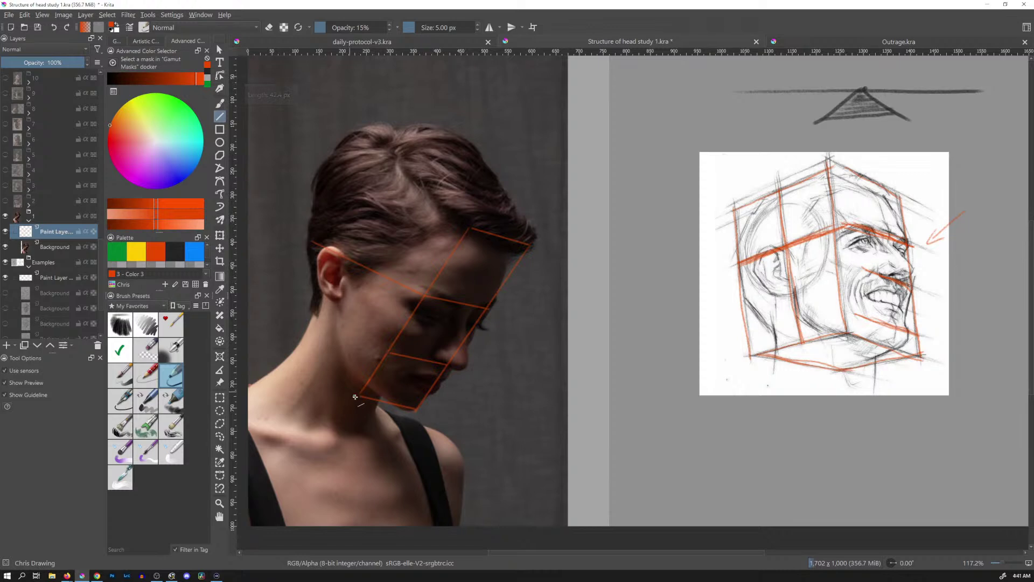
# Extend the box's side plane back from the hairline and chin, close it behind the head, and try another top line before undoing it
pyautogui.moveTo(468, 225); pyautogui.dragTo(331, 166)
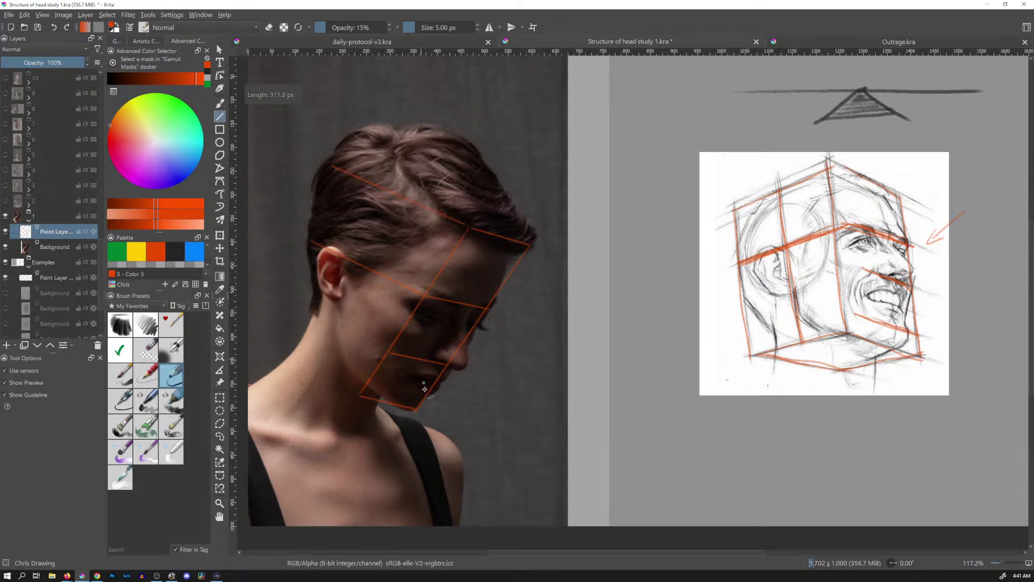
pyautogui.moveTo(357, 394); pyautogui.dragTo(273, 326)
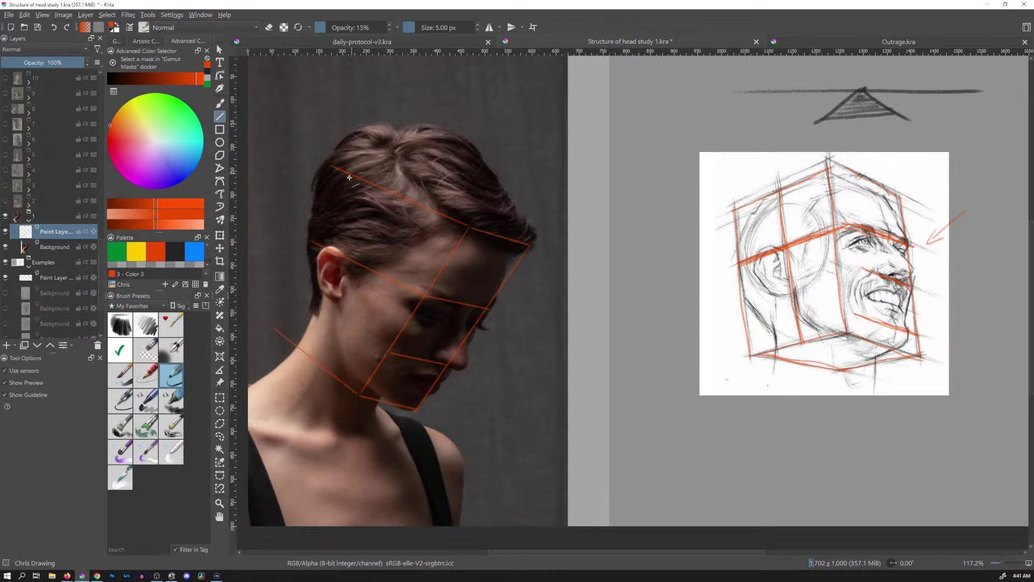
pyautogui.moveTo(334, 167); pyautogui.dragTo(262, 326)
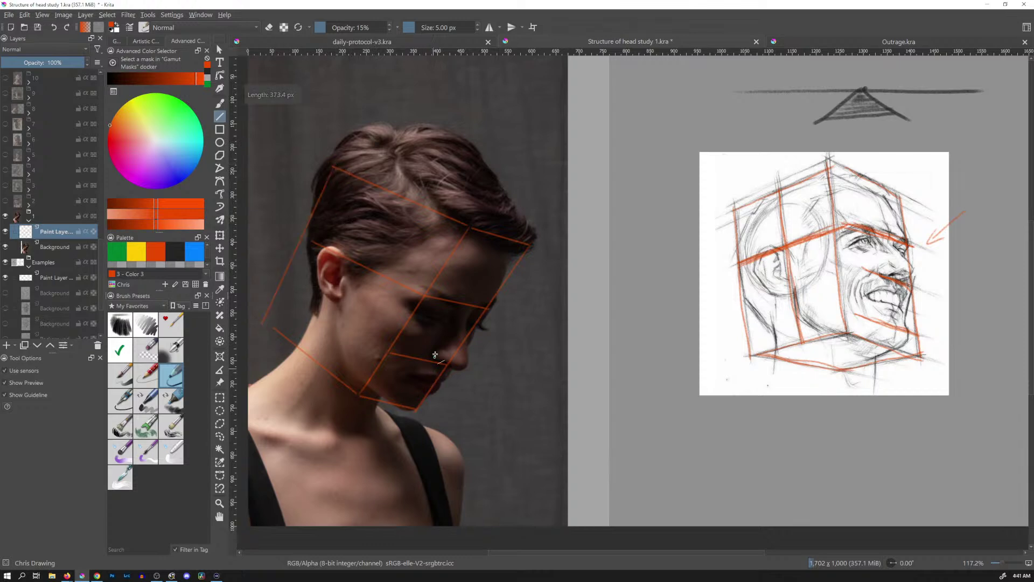
pyautogui.moveTo(336, 164); pyautogui.dragTo(527, 246)
pyautogui.hotkey('ctrl', 'z')
pyautogui.hotkey('ctrl', 'z')
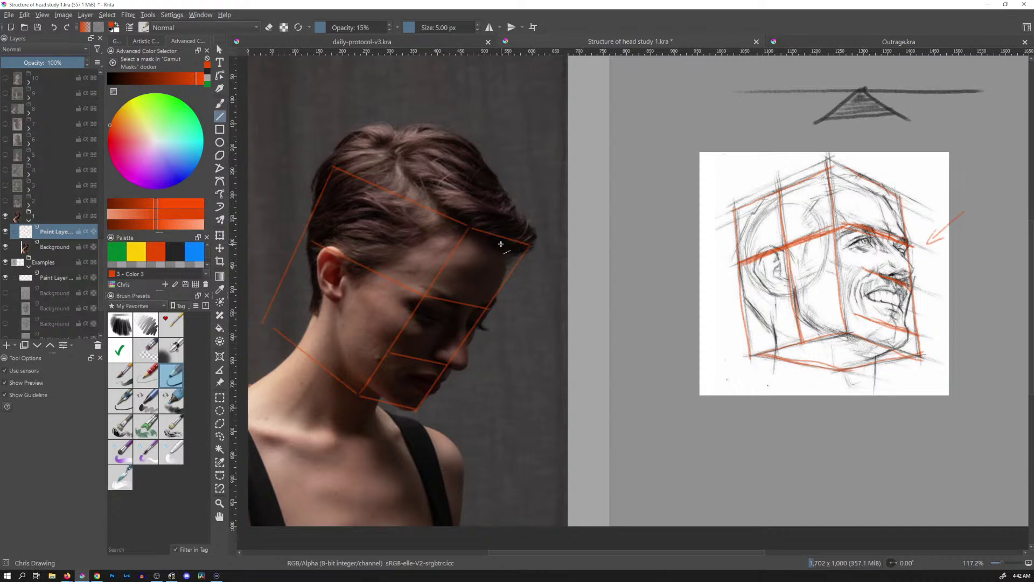
# Undo all the straight construction lines on the portrait photo and return to the freehand brush
pyautogui.hotkey('ctrl', 'z')
pyautogui.hotkey('ctrl', 'z')
pyautogui.hotkey('ctrl', 'z')
pyautogui.hotkey('ctrl', 'z')
pyautogui.hotkey('ctrl', 'z')
pyautogui.hotkey('ctrl', 'z')
pyautogui.hotkey('ctrl', 'z')
pyautogui.hotkey('ctrl', 'z')
pyautogui.hotkey('ctrl', 'z')
pyautogui.hotkey('ctrl', 'z')
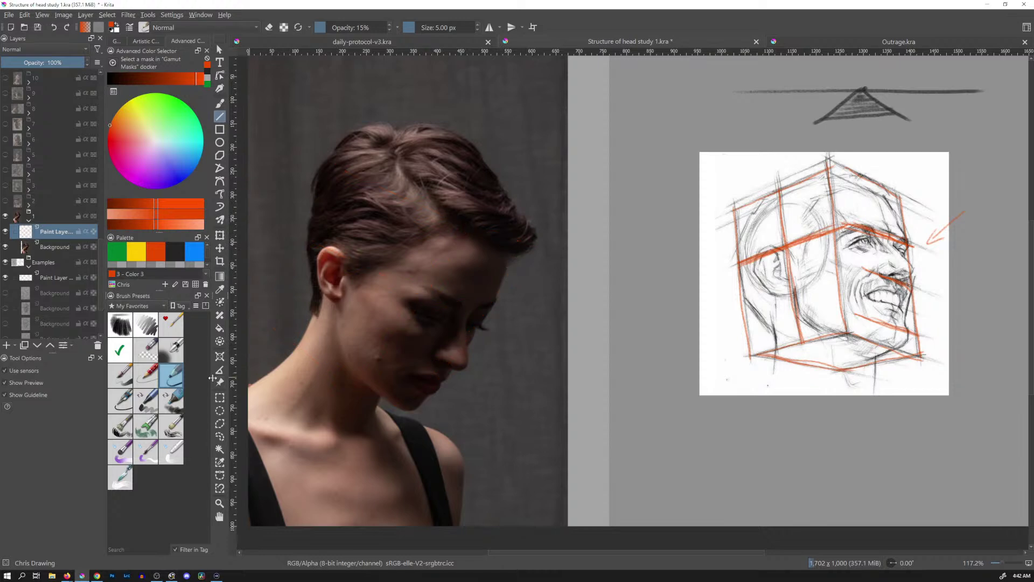
pyautogui.press('b')
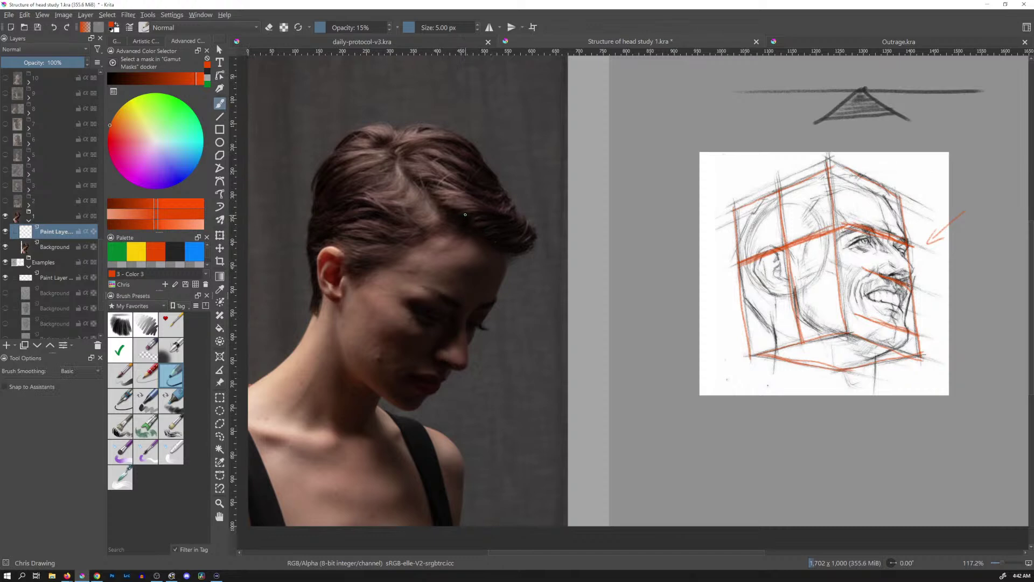
# Sketch freehand lines on the portrait for the face's side edge and front, the back of the head, and the brow line from the ear
pyautogui.moveTo(462, 214)
pyautogui.mouseDown()
pyautogui.moveTo(385, 361)
pyautogui.moveTo(472, 201)
pyautogui.moveTo(394, 353)
pyautogui.mouseUp()
pyautogui.moveTo(505, 287); pyautogui.dragTo(440, 412)
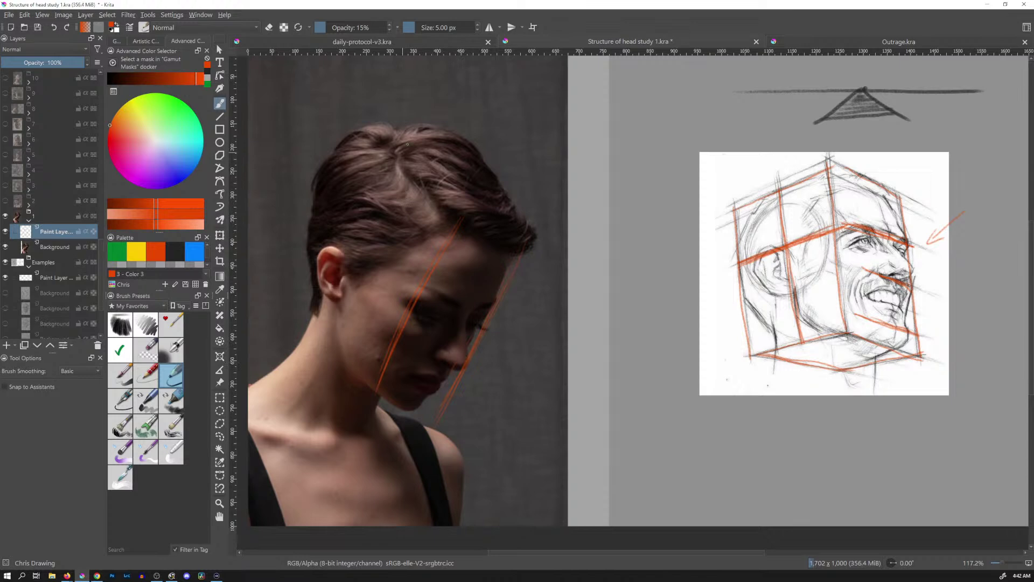
pyautogui.moveTo(280, 326); pyautogui.dragTo(315, 218)
pyautogui.moveTo(310, 229); pyautogui.dragTo(396, 280)
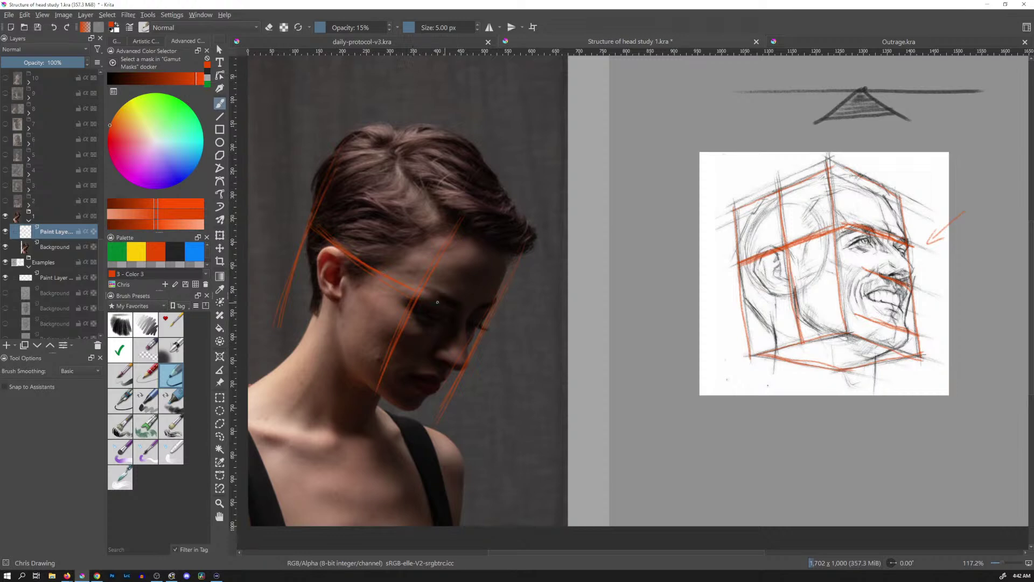
# Continue the brow line across the woman's face, add nose, chin and hairline lines, and extend the side plane's edges toward the back
pyautogui.moveTo(423, 297); pyautogui.dragTo(490, 311)
pyautogui.moveTo(424, 296); pyautogui.dragTo(492, 304)
pyautogui.moveTo(398, 345); pyautogui.dragTo(462, 366)
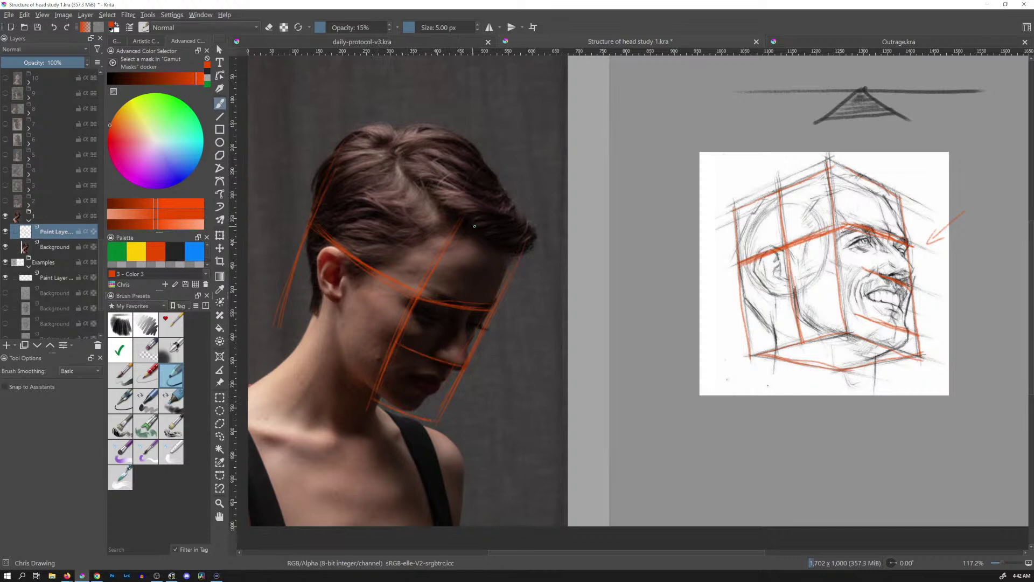
pyautogui.moveTo(460, 226); pyautogui.dragTo(523, 251)
pyautogui.moveTo(333, 371); pyautogui.dragTo(366, 391)
pyautogui.moveTo(372, 164); pyautogui.dragTo(445, 218)
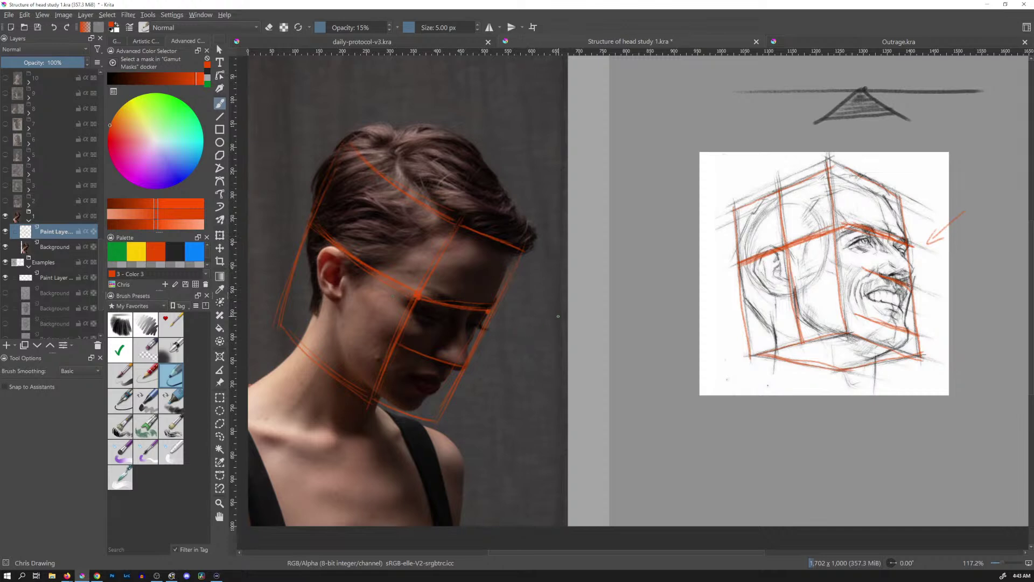
# Hide the portrait photo group and clear the orange lines from its paint layer and from the top paint layer in Examples
pyautogui.press('Delete')
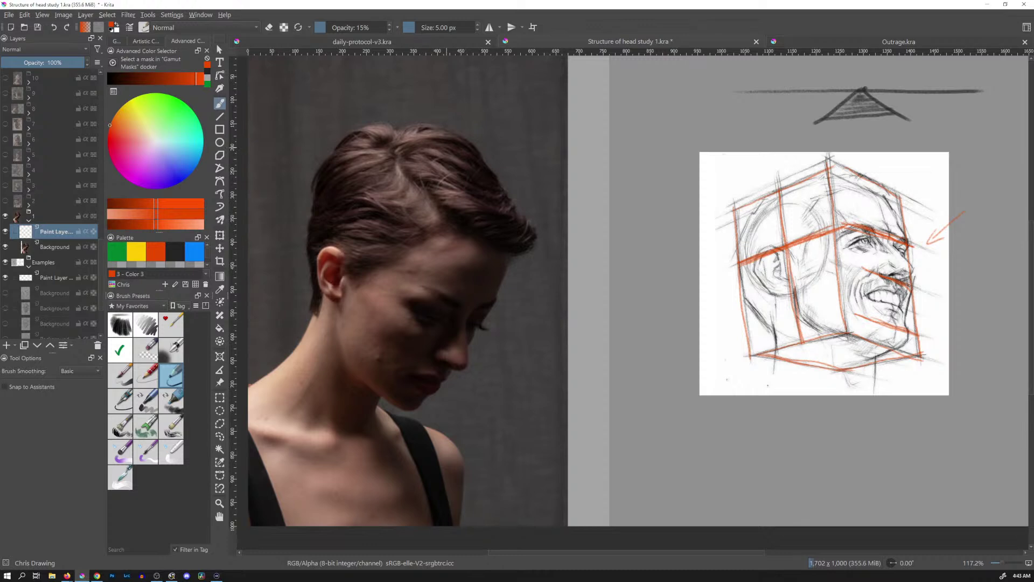
pyautogui.click(6, 216)
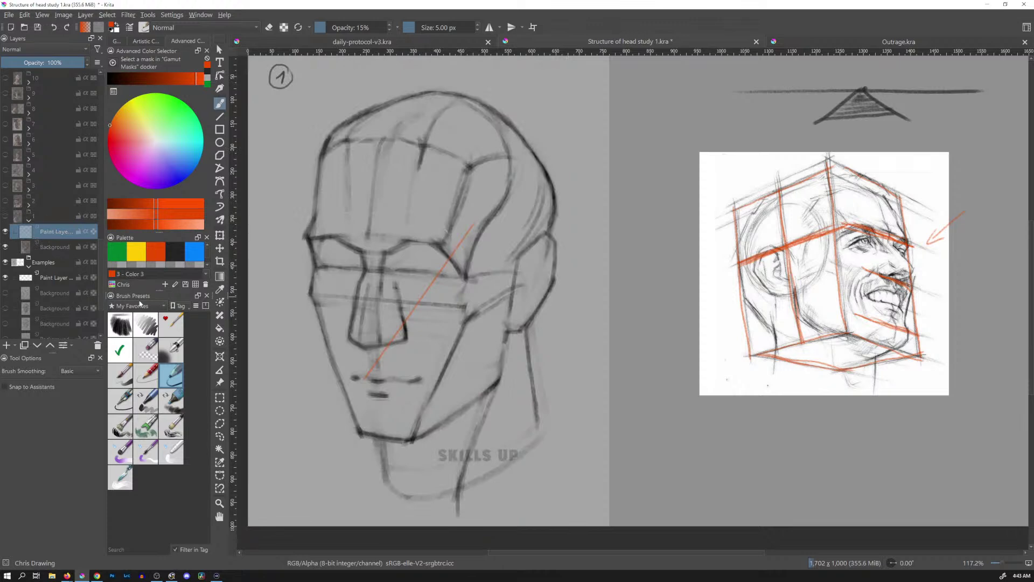
pyautogui.scroll(-3, 100, 260)
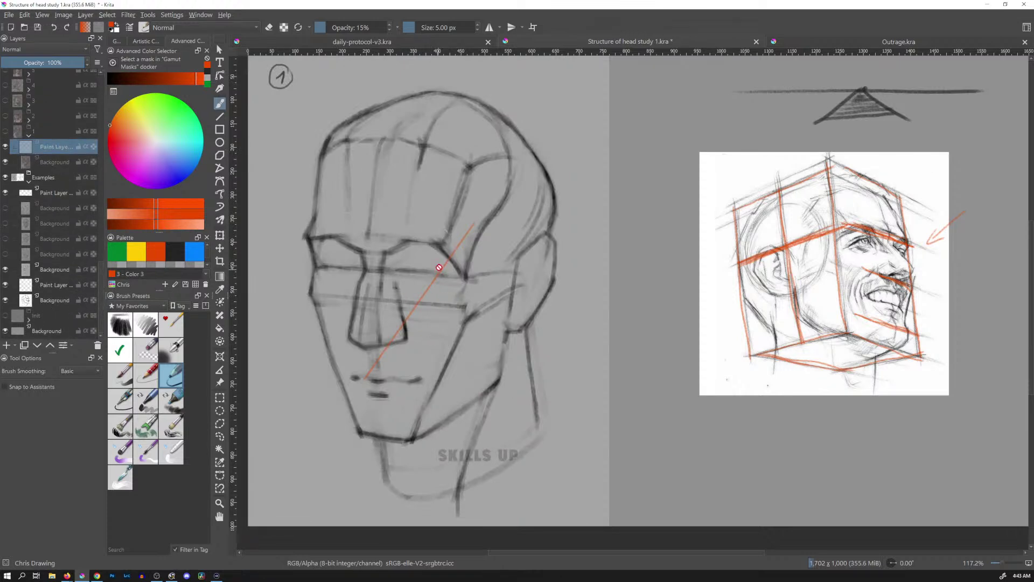
pyautogui.click(48, 196)
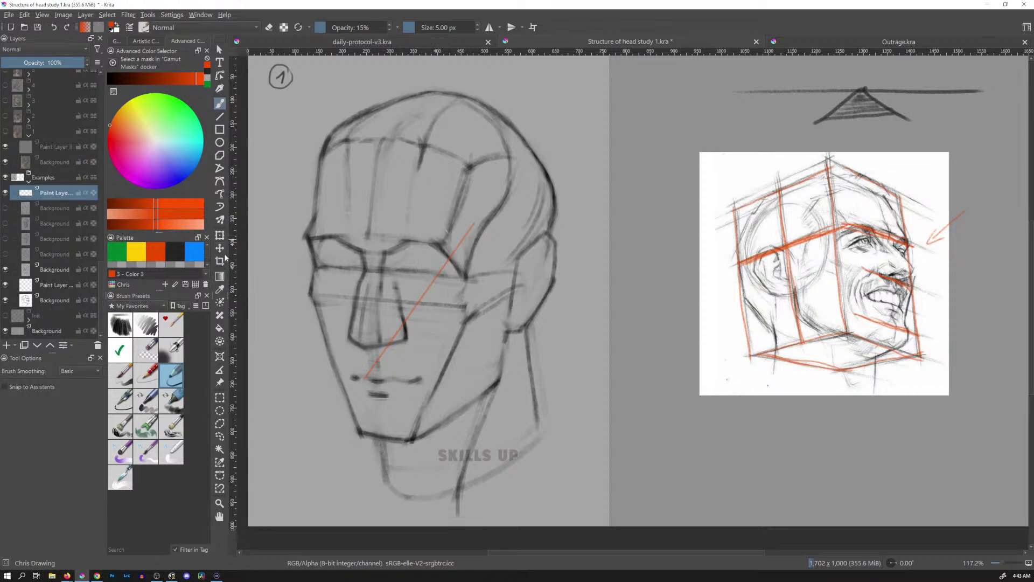
pyautogui.press('Delete')
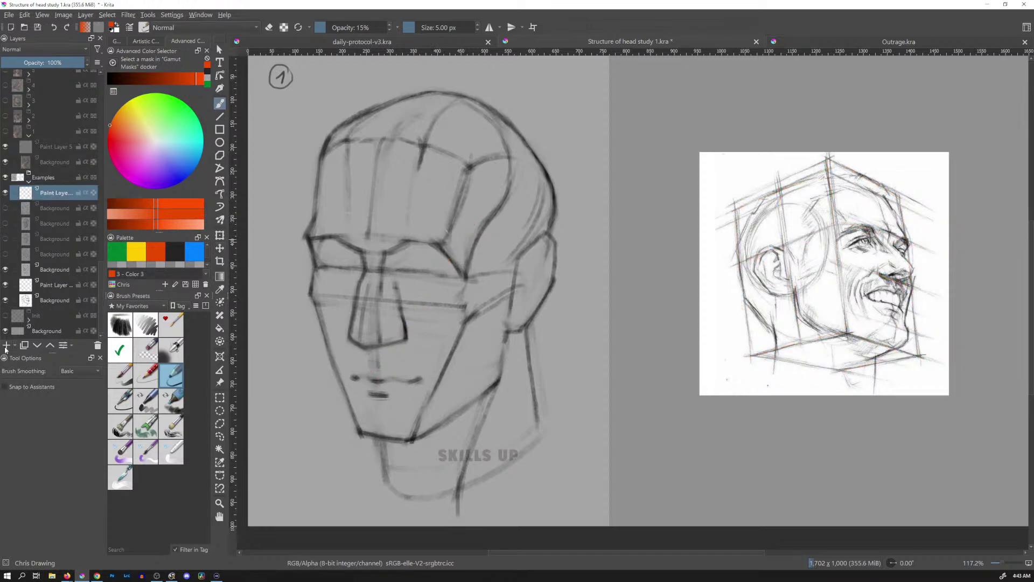
# Hide the boxed head sketch, select the lower Examples paint layer with it visible, and choose black as the brush color
pyautogui.click(6, 301)
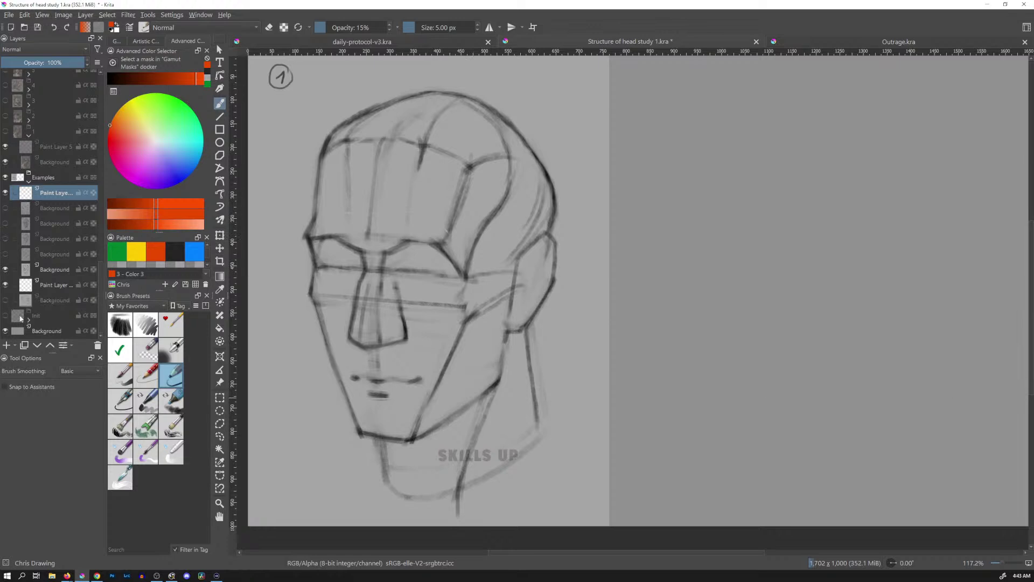
pyautogui.click(6, 289)
pyautogui.click(54, 273)
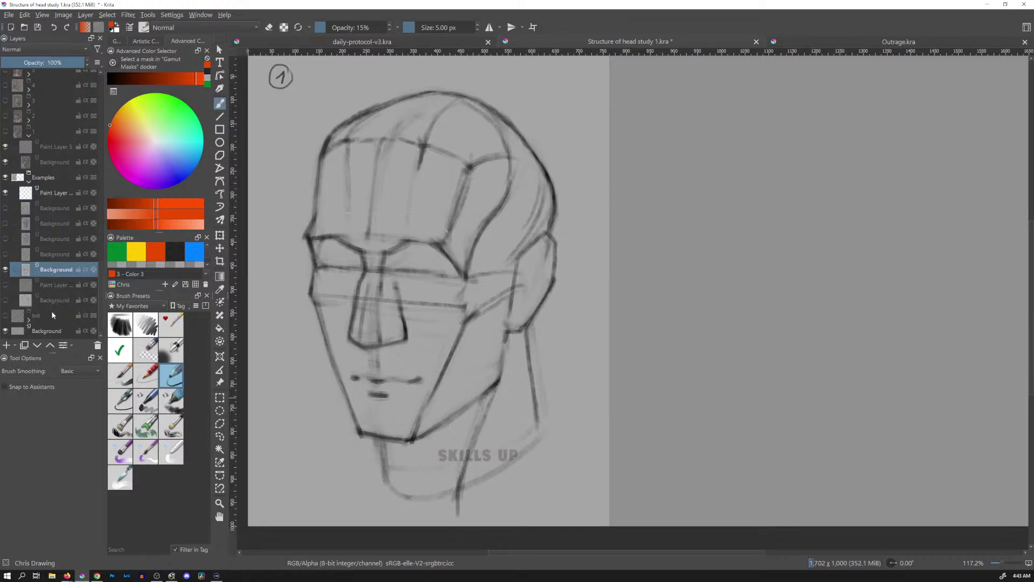
pyautogui.moveTo(52, 315)
pyautogui.click(6, 286)
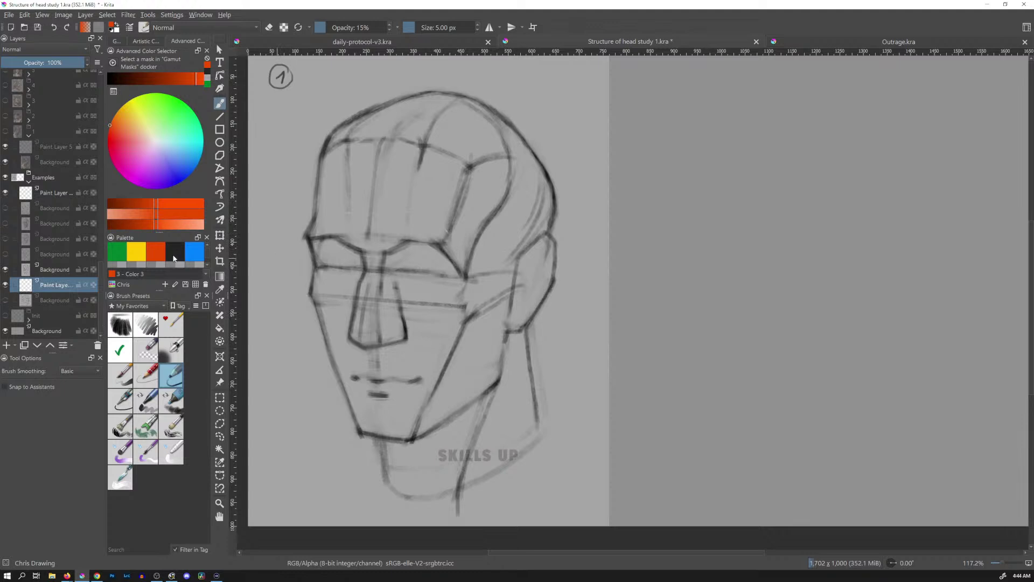
pyautogui.click(174, 251)
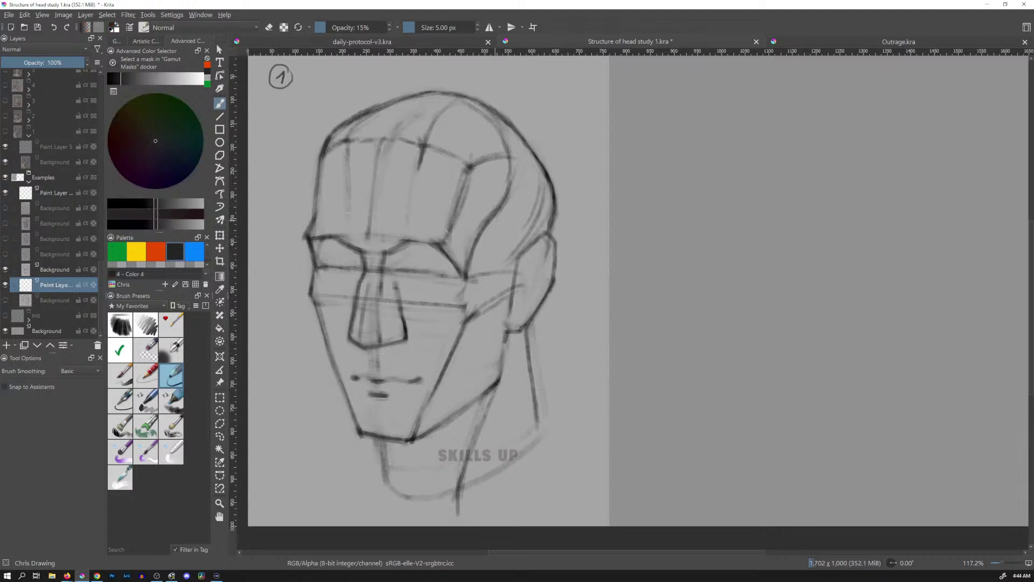
pyautogui.click(120, 82)
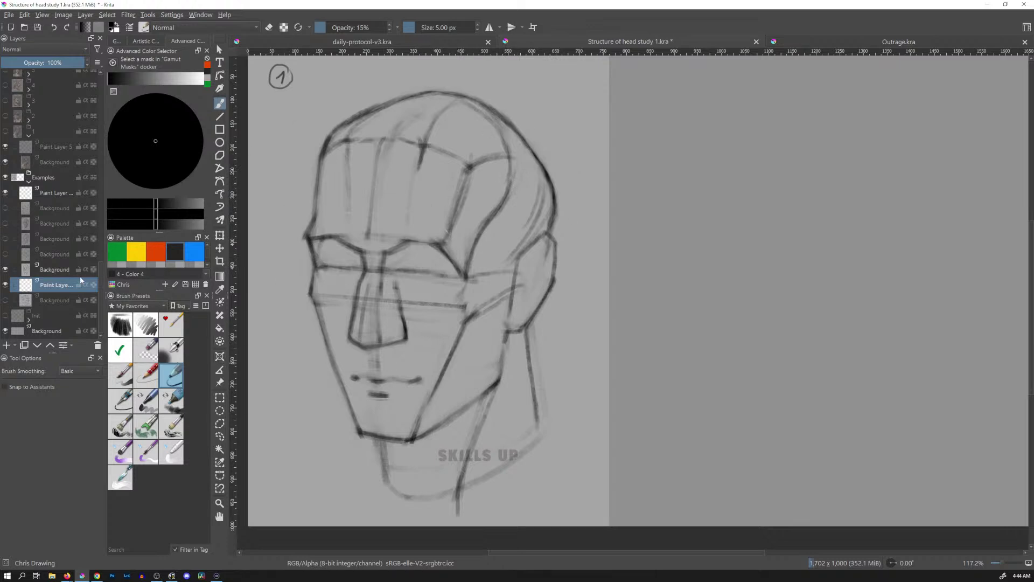
# Show head study stages 2, 3 and 4 one after another, and go back to stage 1
pyautogui.click(5, 254)
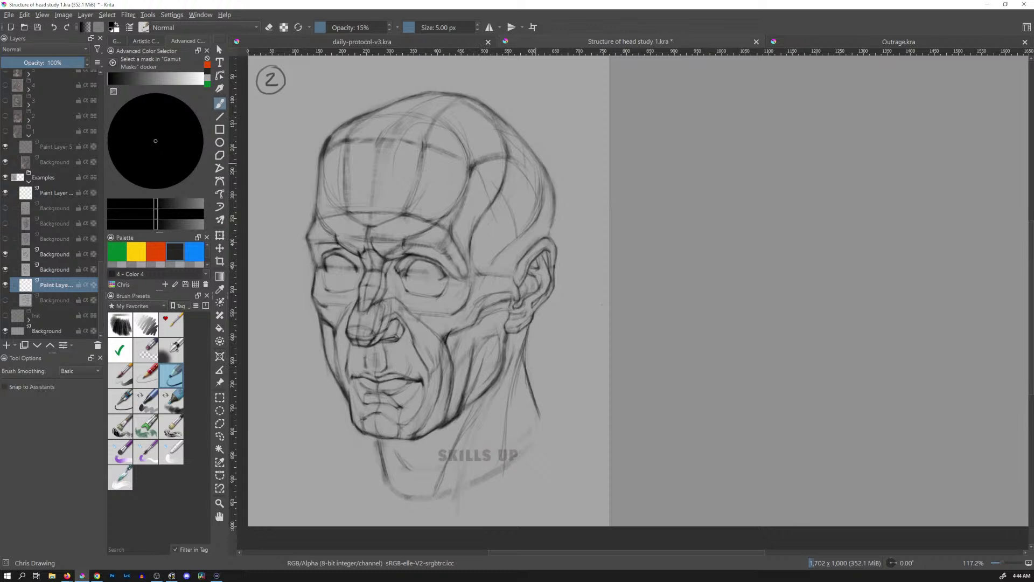
pyautogui.click(5, 239)
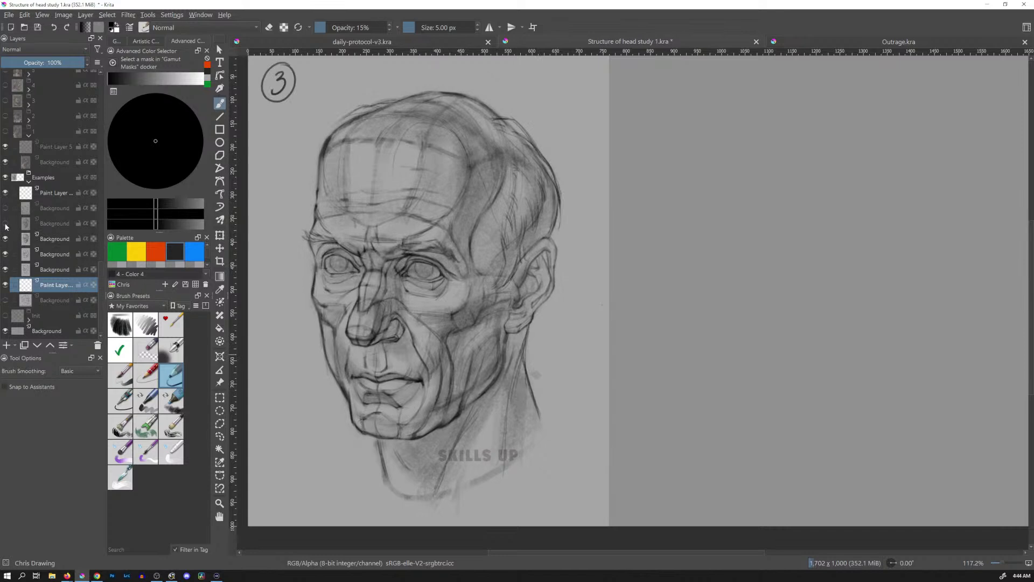
pyautogui.click(6, 224)
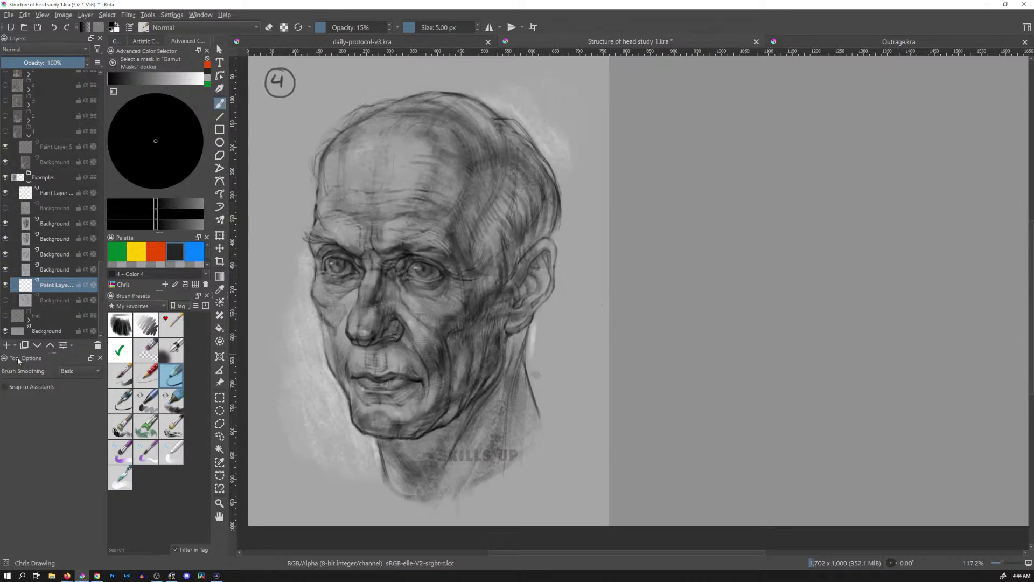
pyautogui.click(6, 223)
pyautogui.click(5, 239)
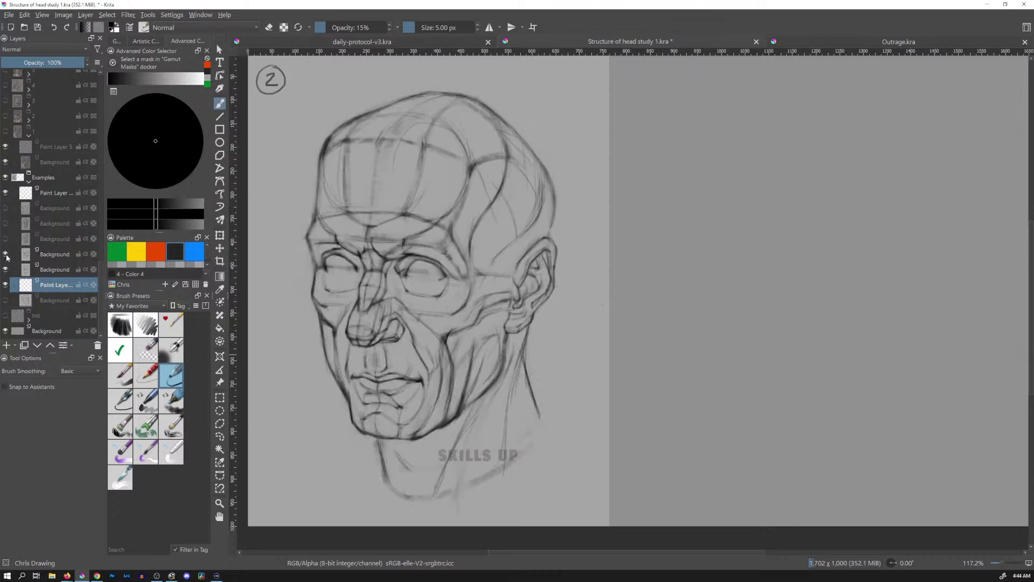
pyautogui.click(6, 254)
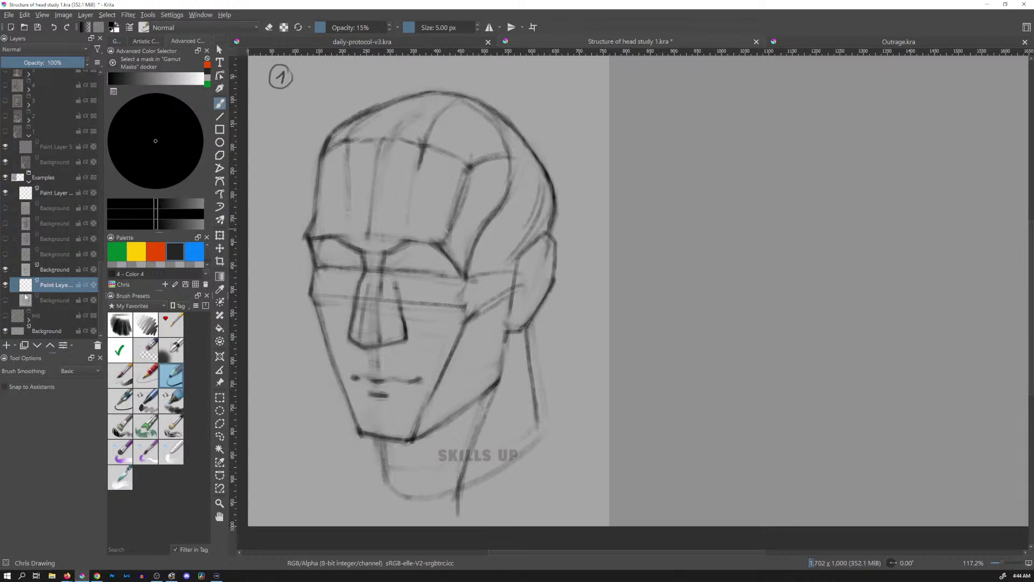
# Hide the stage 1 head study in the Examples group
pyautogui.click(5, 269)
pyautogui.moveTo(22, 302)
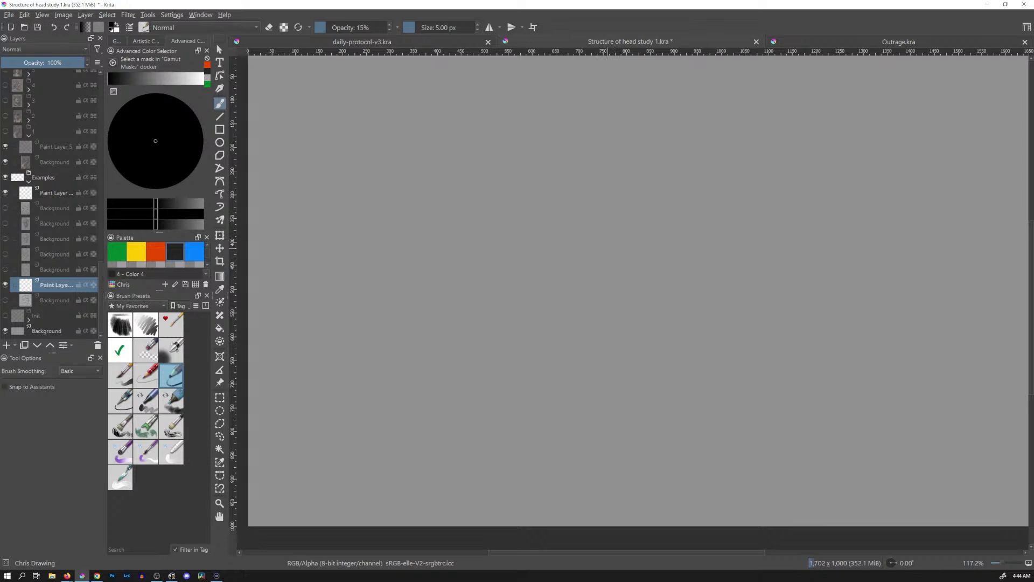
pyautogui.scroll(-2, 668, 181)
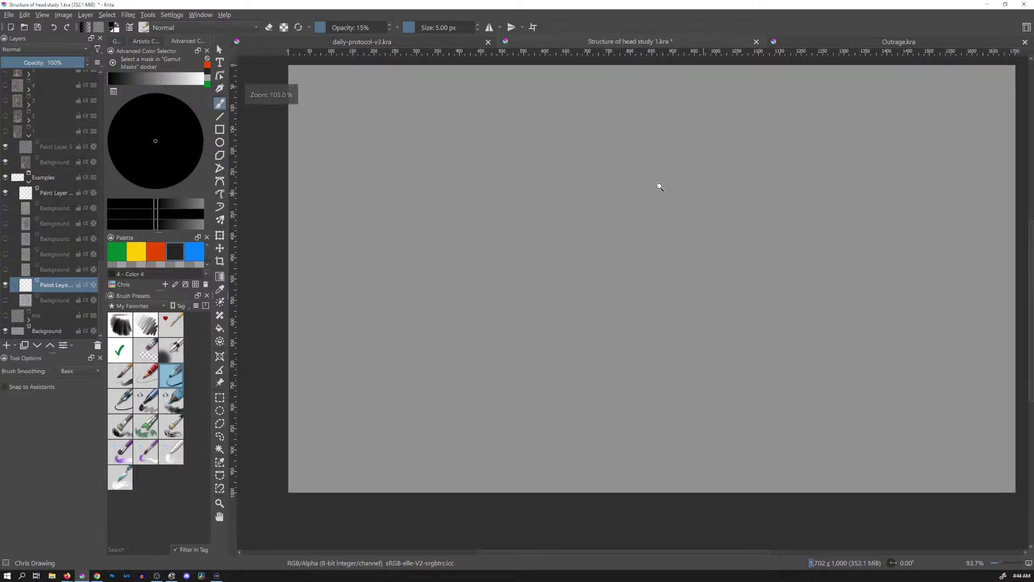
pyautogui.moveTo(676, 183); pyautogui.dragTo(677, 203)
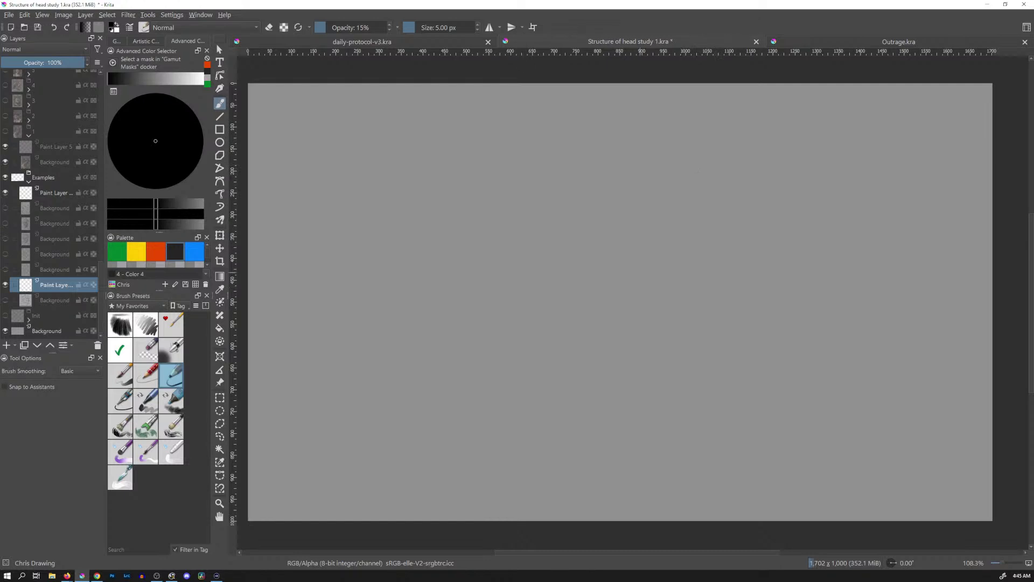
# Using the dark palette color 4, sketch a large circle for the cranium and a narrow upright oval for its side plane
pyautogui.click(171, 253)
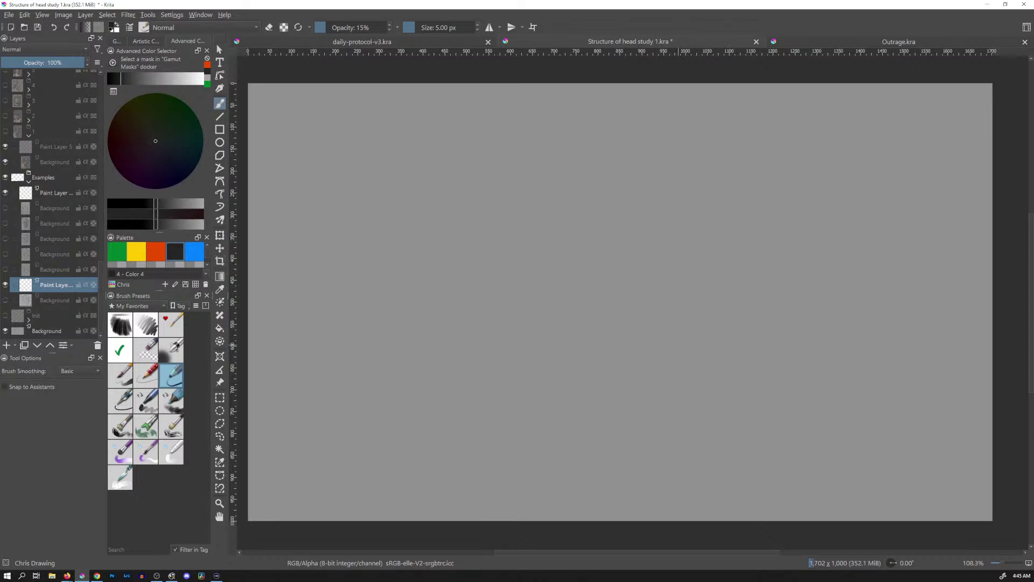
pyautogui.moveTo(582, 159)
pyautogui.mouseDown()
pyautogui.moveTo(514, 334)
pyautogui.moveTo(620, 156)
pyautogui.moveTo(533, 226)
pyautogui.moveTo(738, 285)
pyautogui.mouseUp()
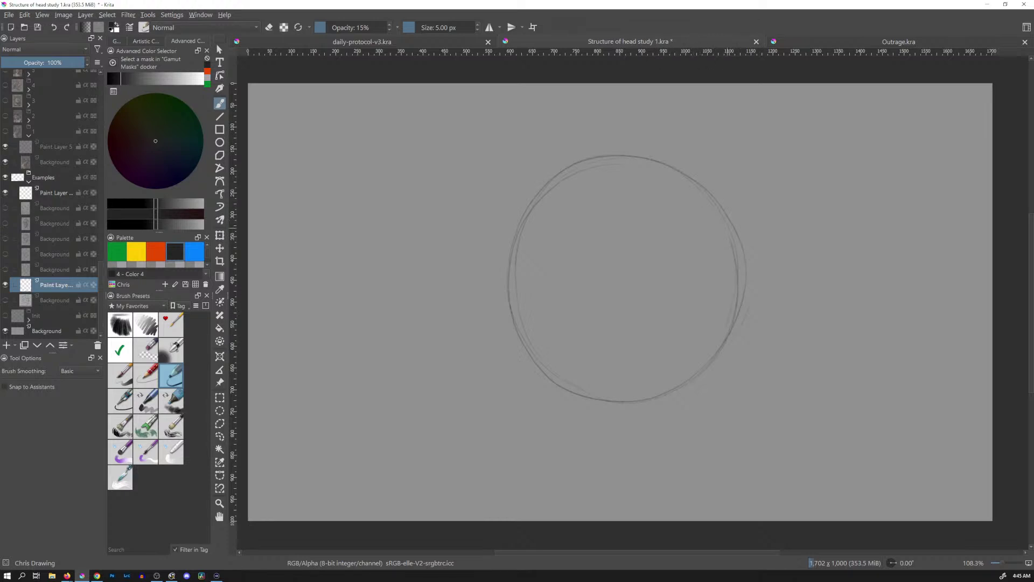
pyautogui.moveTo(732, 248); pyautogui.dragTo(729, 297)
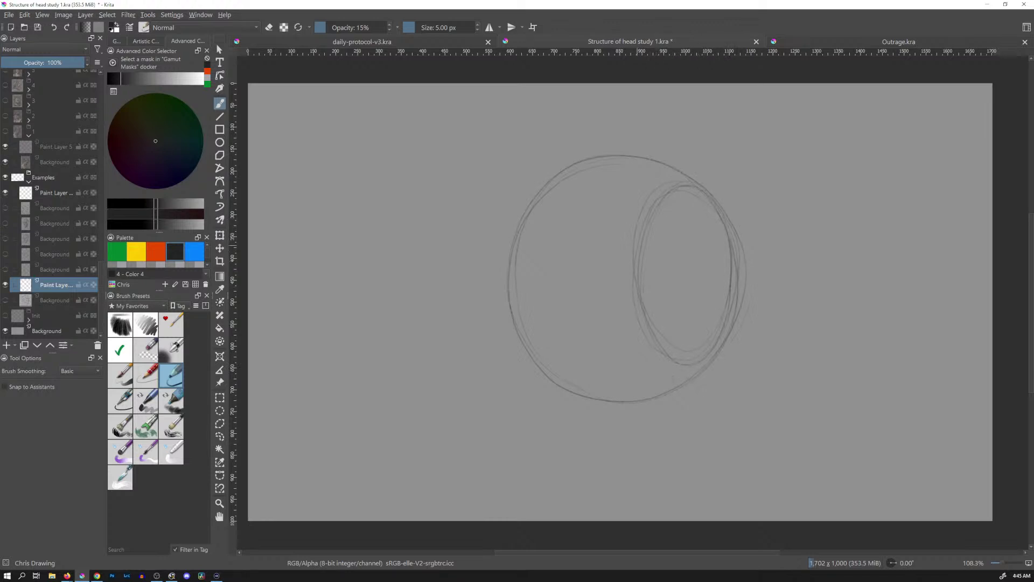
pyautogui.moveTo(570, 183)
pyautogui.mouseDown()
pyautogui.moveTo(567, 309)
pyautogui.moveTo(590, 394)
pyautogui.mouseUp()
pyautogui.moveTo(645, 274); pyautogui.dragTo(734, 273)
pyautogui.hotkey('ctrl', 'z')
pyautogui.hotkey('ctrl', 'z')
# Draw the slightly curved brow line across the circle and the side oval, and divide the oval with a vertical line
pyautogui.moveTo(722, 271)
pyautogui.mouseDown()
pyautogui.moveTo(641, 270)
pyautogui.moveTo(724, 274)
pyautogui.mouseUp()
pyautogui.moveTo(513, 282); pyautogui.dragTo(638, 269)
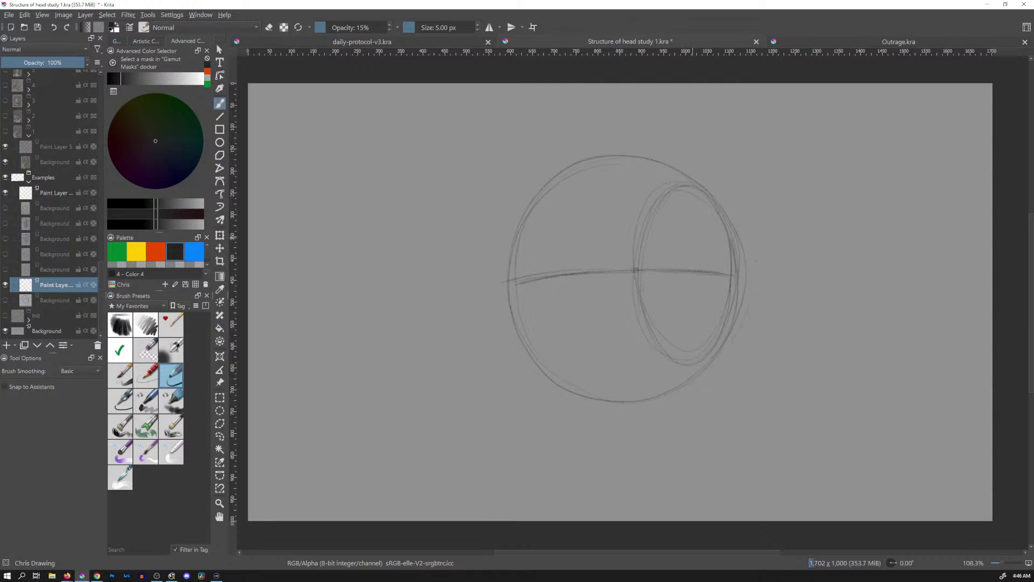
pyautogui.moveTo(692, 190); pyautogui.dragTo(688, 351)
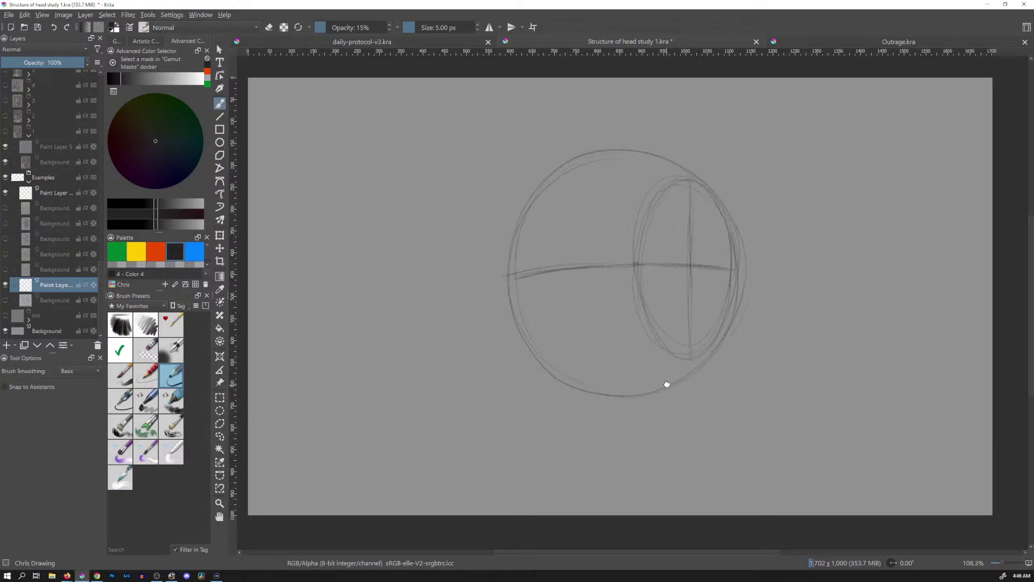
# Draw the nose base line from the front of the circle to the oval's lower end, and mark the chin level with a short dash
pyautogui.moveTo(667, 384); pyautogui.dragTo(664, 362)
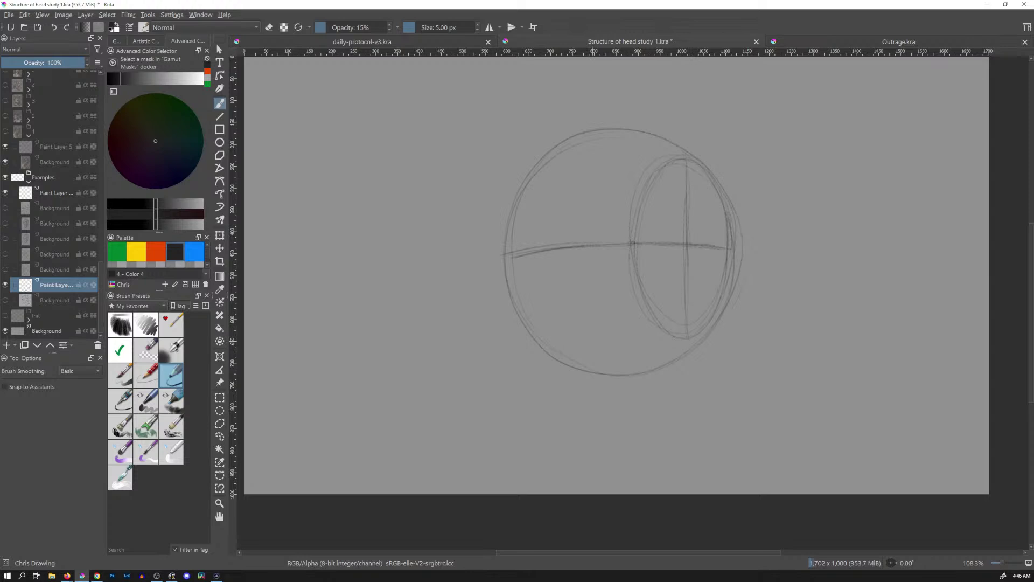
pyautogui.moveTo(544, 350); pyautogui.dragTo(685, 338)
pyautogui.moveTo(564, 346); pyautogui.dragTo(677, 338)
pyautogui.moveTo(555, 344); pyautogui.dragTo(581, 342)
pyautogui.moveTo(570, 450); pyautogui.dragTo(594, 447)
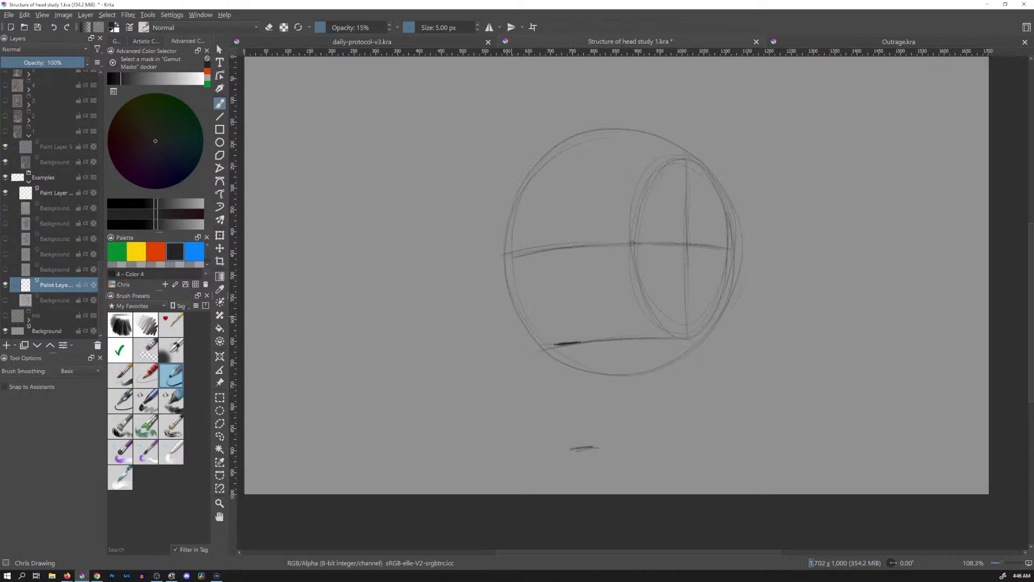
# Draw the front line of the face from the brow line down to the chin level, redoing the lower stroke
pyautogui.moveTo(509, 267); pyautogui.dragTo(541, 415)
pyautogui.moveTo(517, 302); pyautogui.dragTo(543, 394)
pyautogui.moveTo(520, 320); pyautogui.dragTo(556, 447)
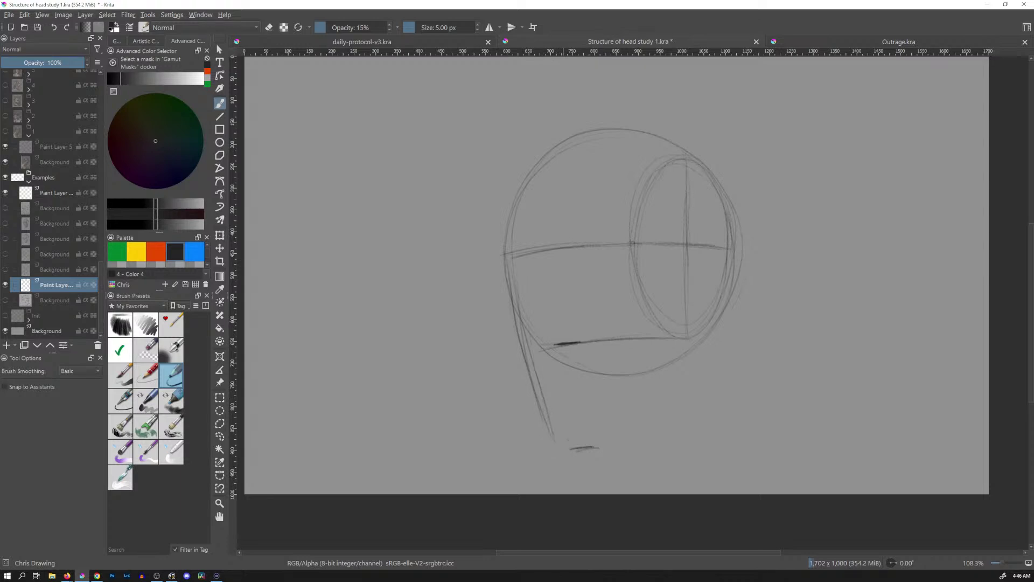
pyautogui.hotkey('ctrl', 'z')
pyautogui.moveTo(529, 375); pyautogui.dragTo(557, 462)
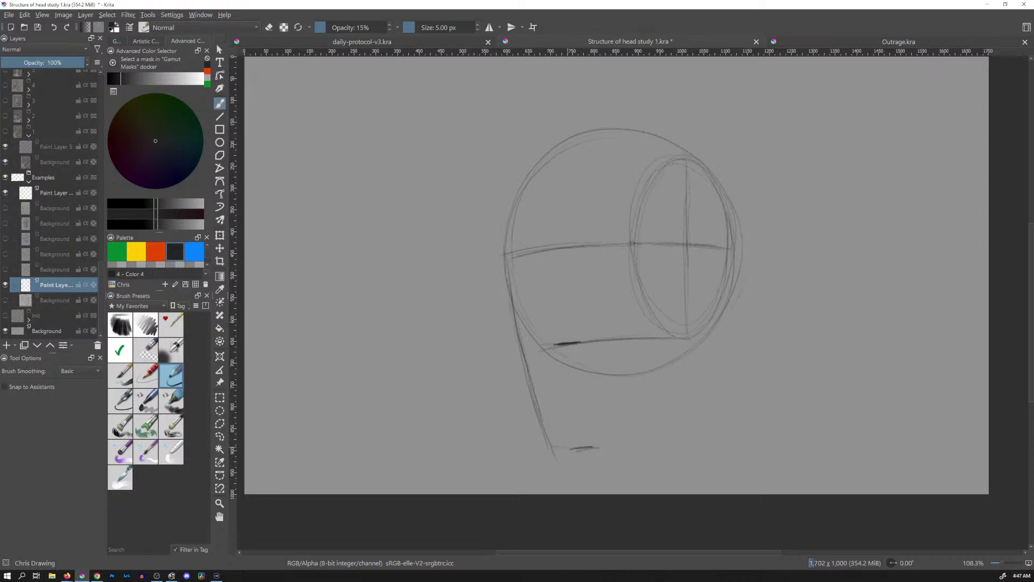
# Close the chin and draw the jaw line up to a vertical extended down from the side oval's center line
pyautogui.moveTo(554, 445); pyautogui.dragTo(576, 448)
pyautogui.moveTo(598, 445); pyautogui.dragTo(684, 398)
pyautogui.moveTo(688, 314); pyautogui.dragTo(685, 396)
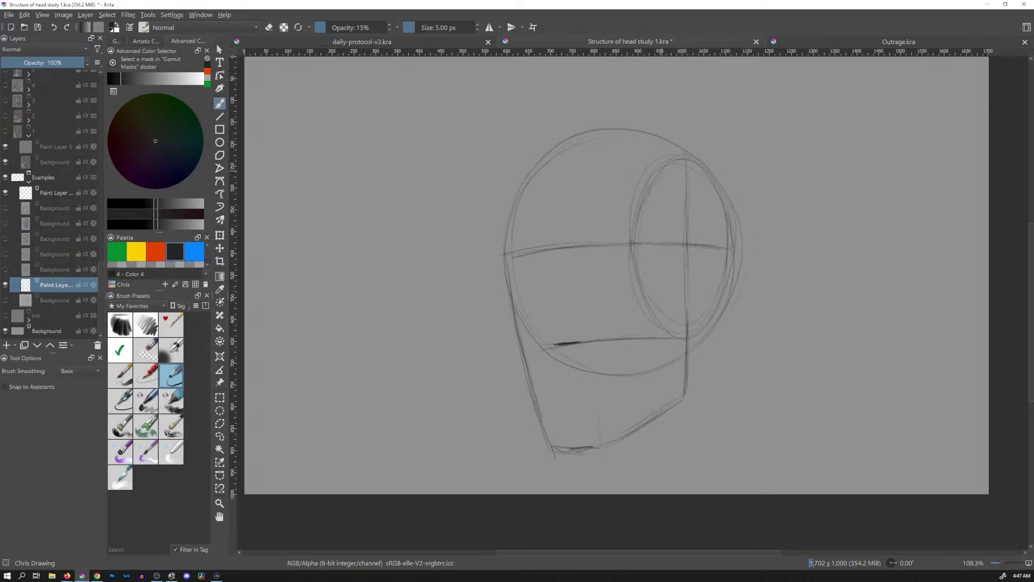
pyautogui.moveTo(632, 242); pyautogui.dragTo(599, 399)
pyautogui.moveTo(630, 260); pyautogui.dragTo(608, 394)
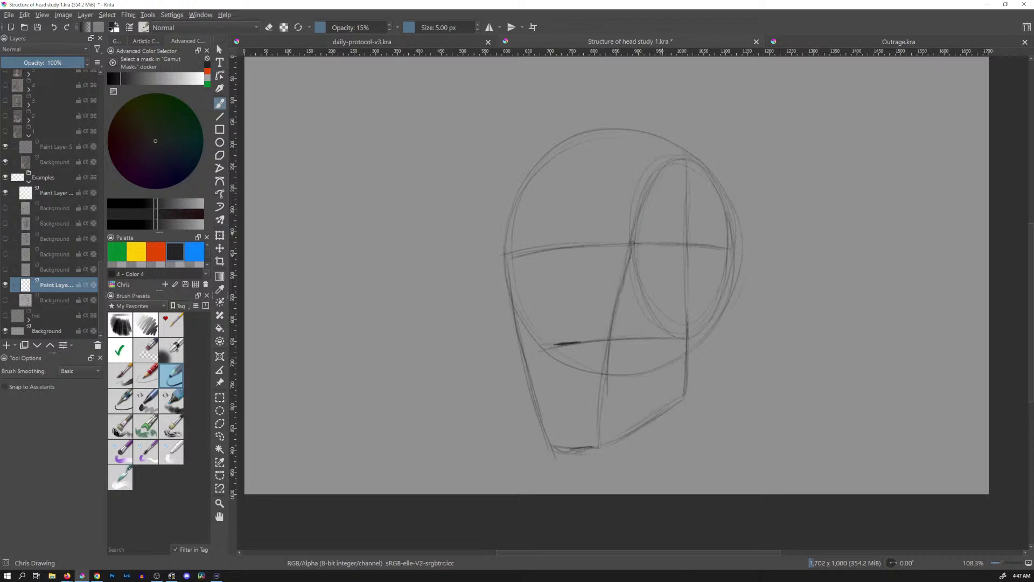
pyautogui.moveTo(636, 218); pyautogui.dragTo(598, 445)
pyautogui.hotkey('ctrl', 'z')
pyautogui.hotkey('ctrl', 'z')
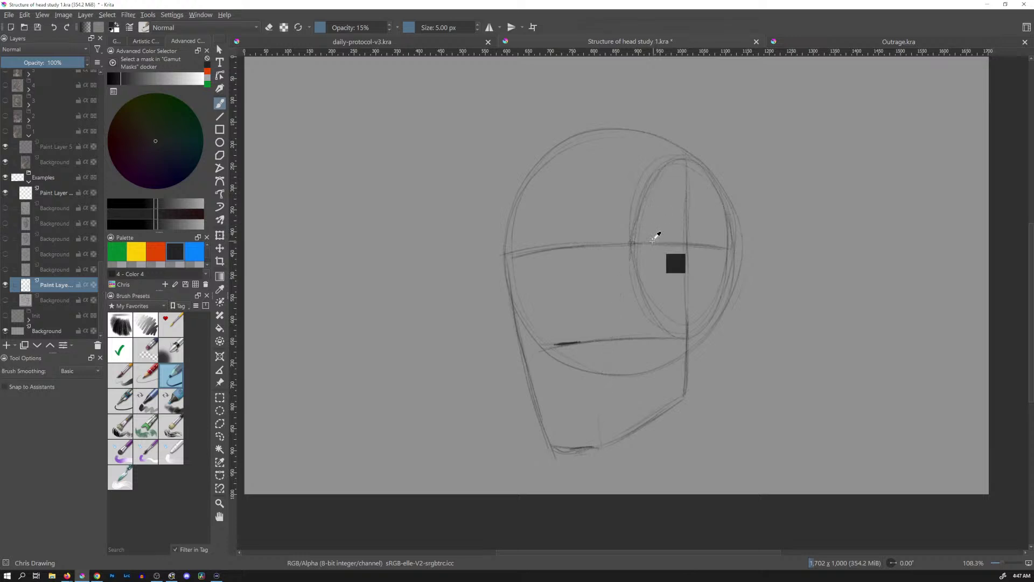
# Draw the edge of the face's side plane from the oval down to the chin, and the curved vertical centre line of the face
pyautogui.moveTo(637, 218); pyautogui.dragTo(626, 302)
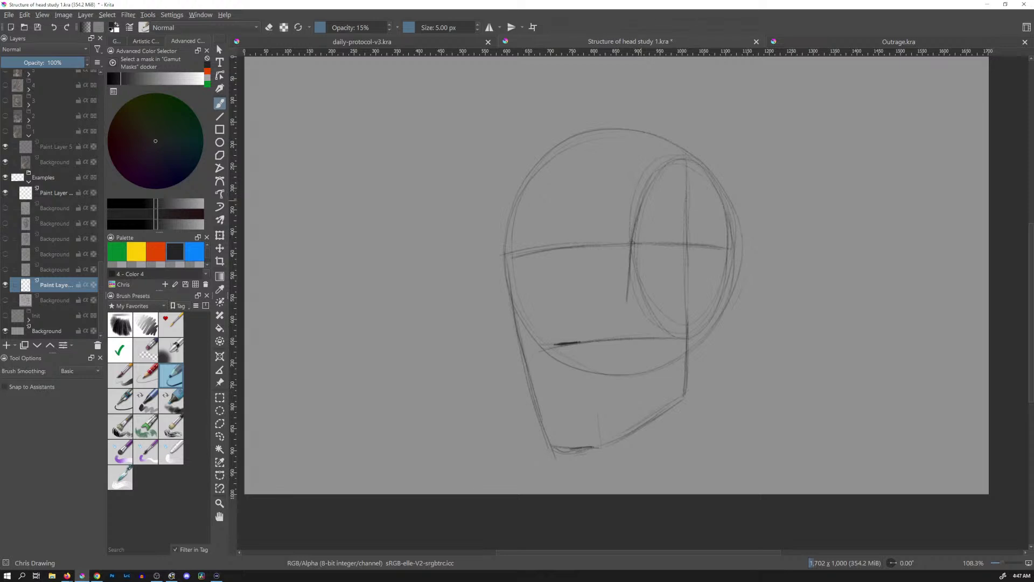
pyautogui.moveTo(632, 252); pyautogui.dragTo(597, 456)
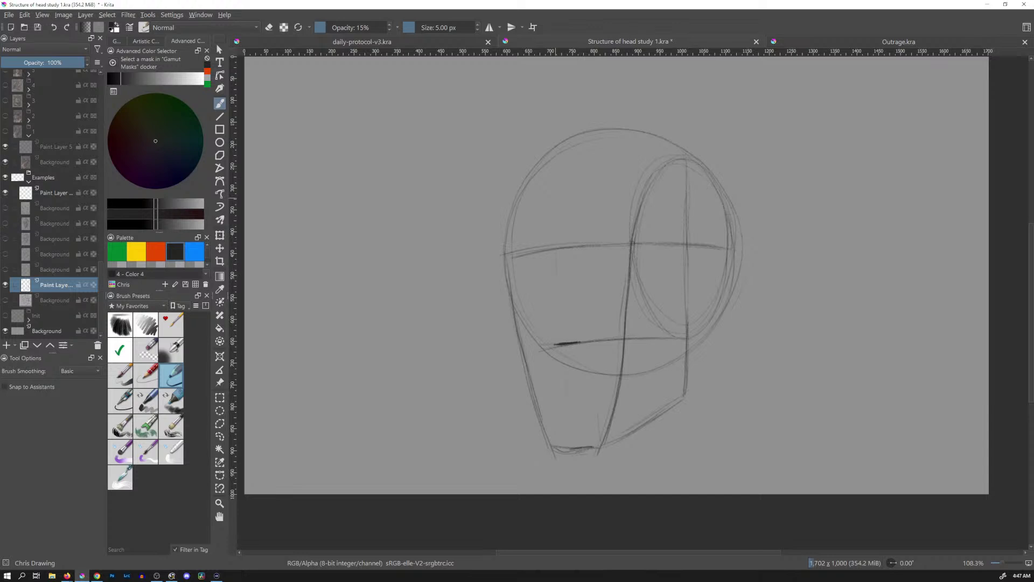
pyautogui.moveTo(555, 189); pyautogui.dragTo(573, 447)
pyautogui.moveTo(574, 145); pyautogui.dragTo(561, 176)
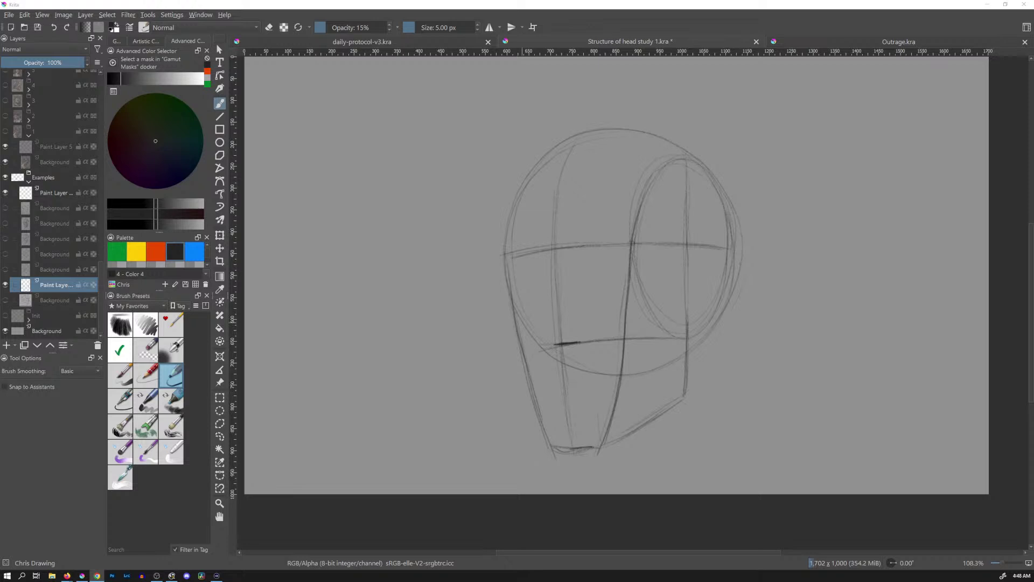
# Look at the handwritten notes in the Outrage document and return to the head structure study
pyautogui.hotkey('ctrl', 'Tab')
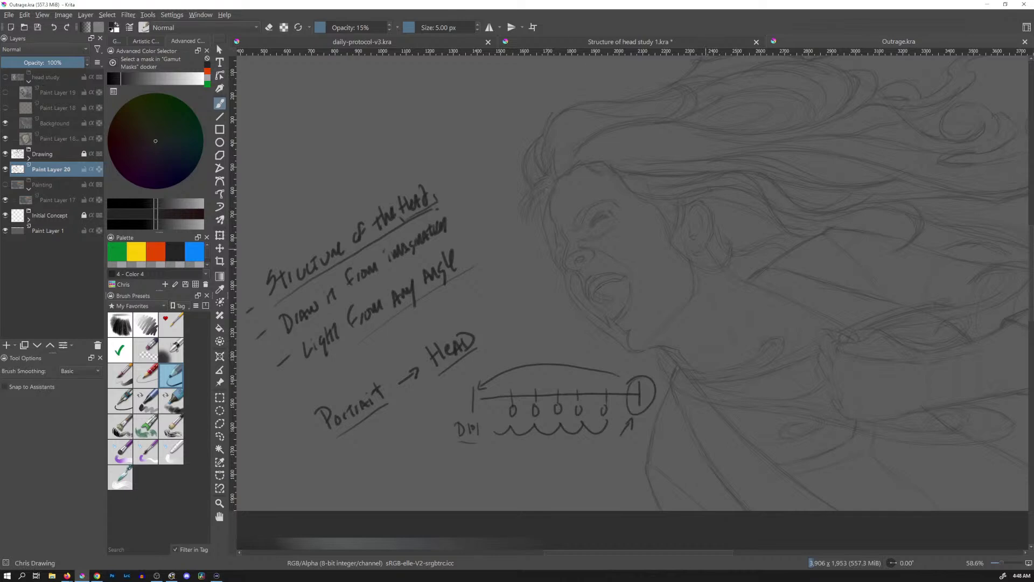
pyautogui.click(666, 43)
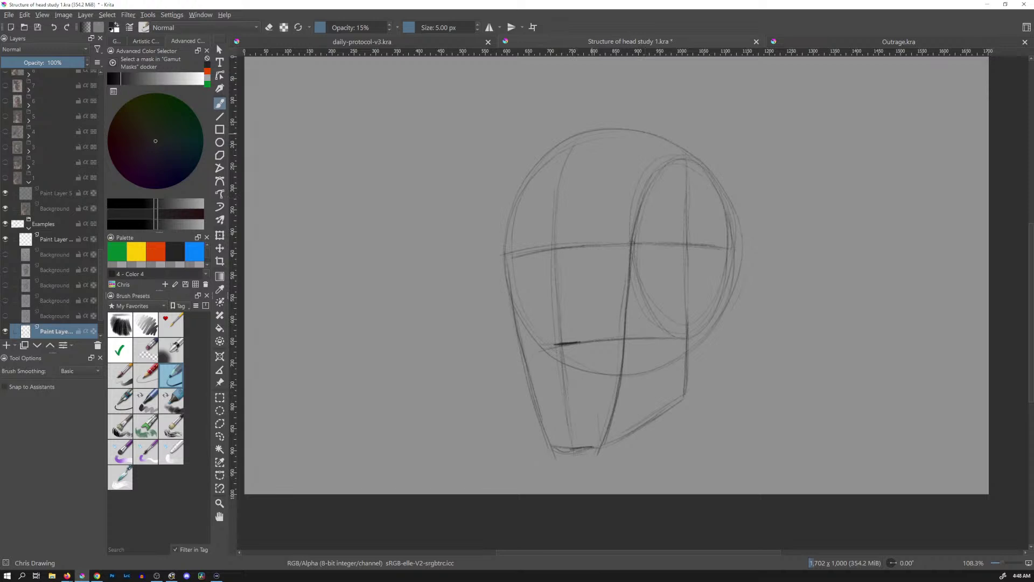
pyautogui.scroll(1, 617, 275)
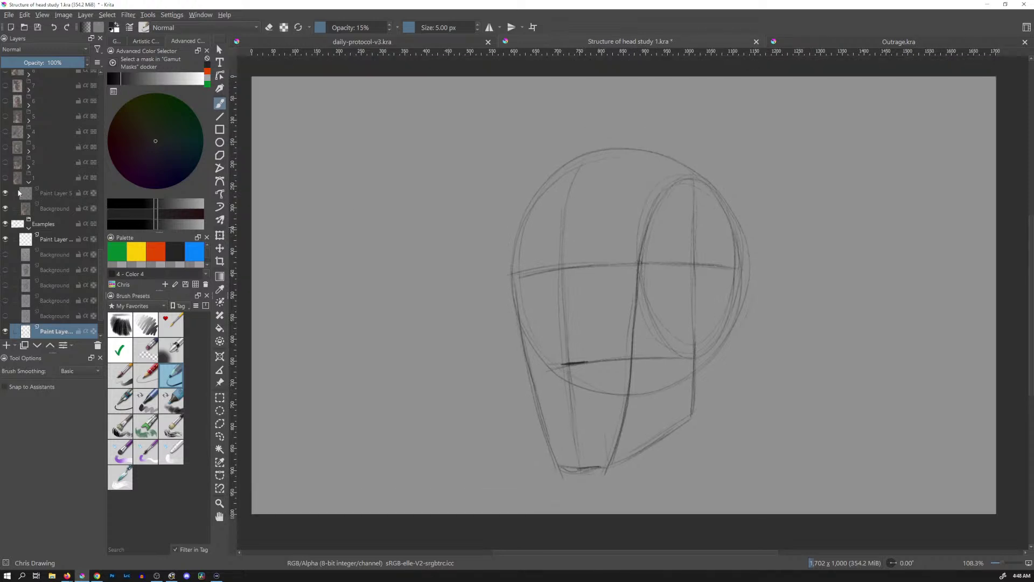
# Hide and collapse the Examples group, show the photo of group 1 and select Paint Layer 5 in it
pyautogui.click(5, 224)
pyautogui.click(28, 227)
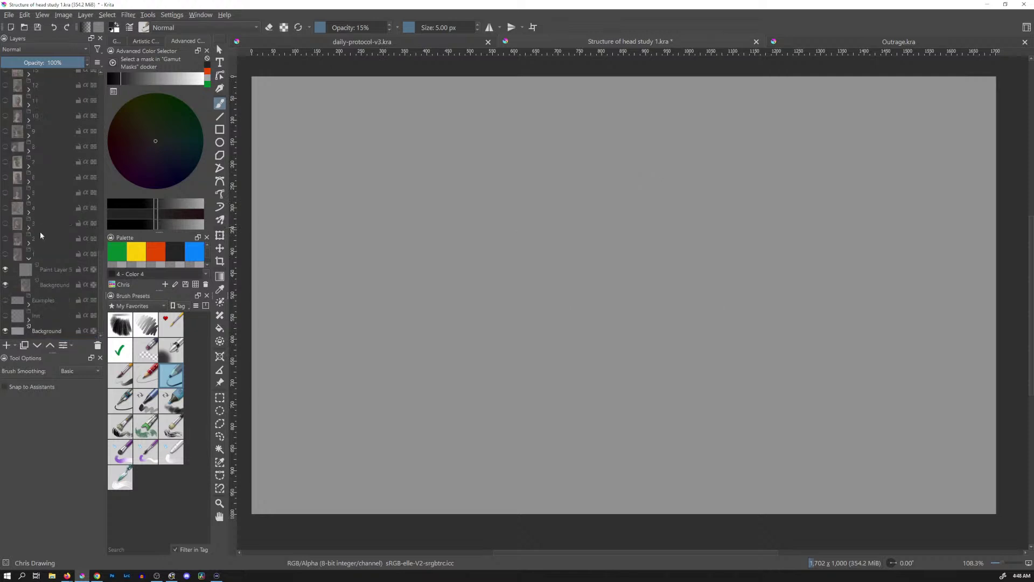
pyautogui.click(6, 255)
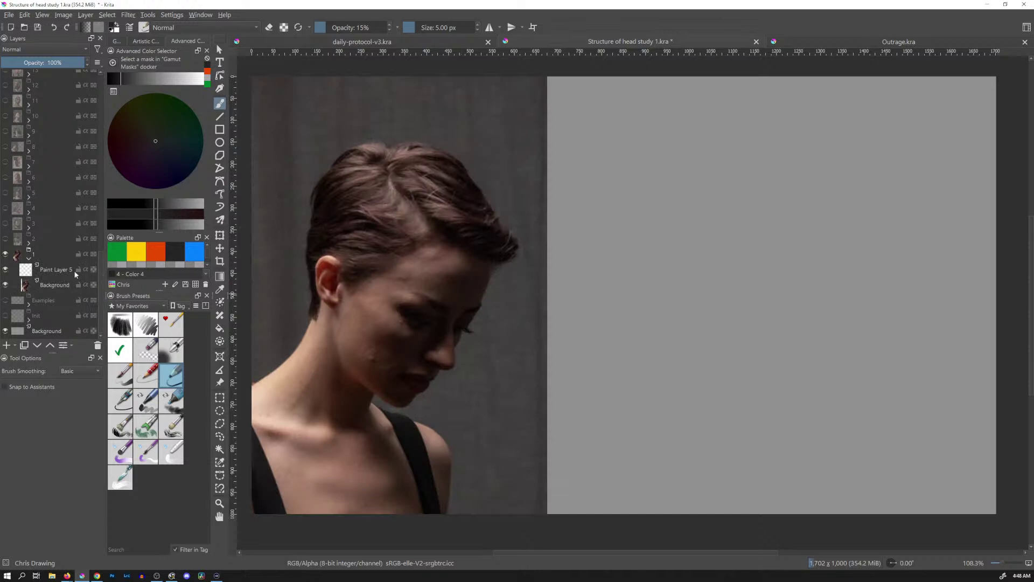
pyautogui.click(54, 269)
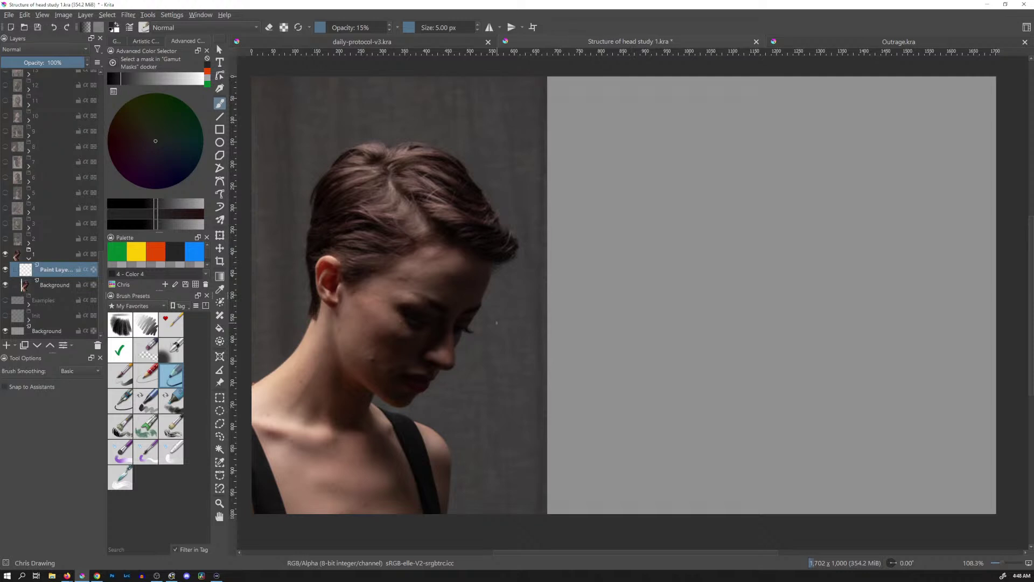
# Browse the numbered portrait groups in the layer stack and preview the photo of group 2 before hiding it again
pyautogui.moveTo(99, 318); pyautogui.dragTo(100, 146)
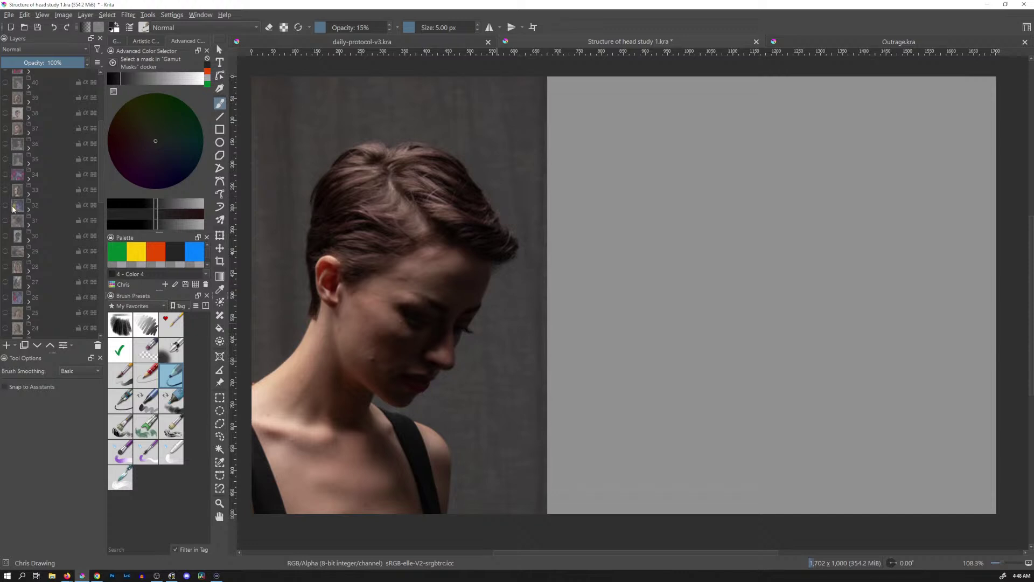
pyautogui.moveTo(98, 156); pyautogui.dragTo(99, 302)
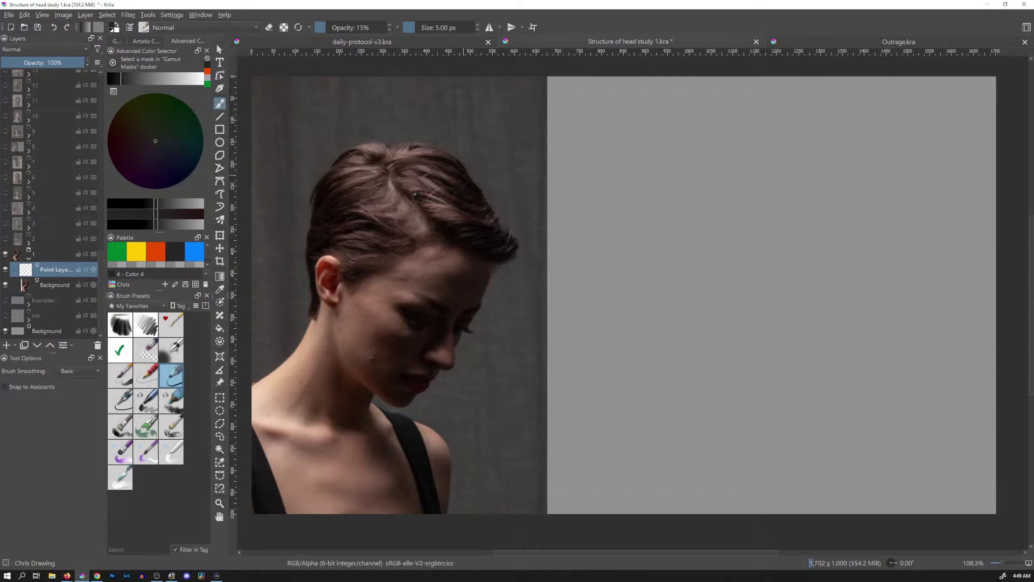
pyautogui.click(5, 241)
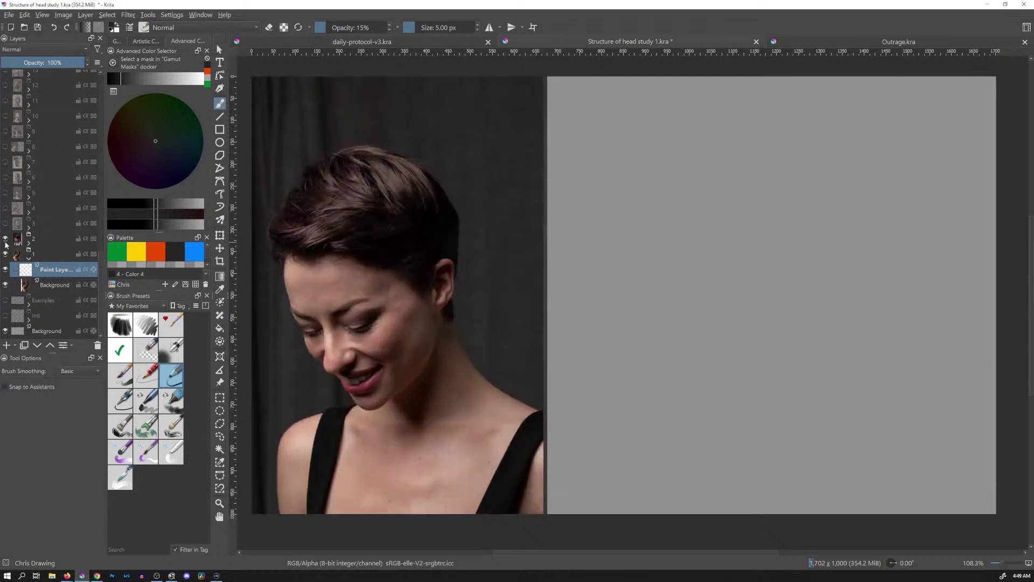
pyautogui.click(6, 238)
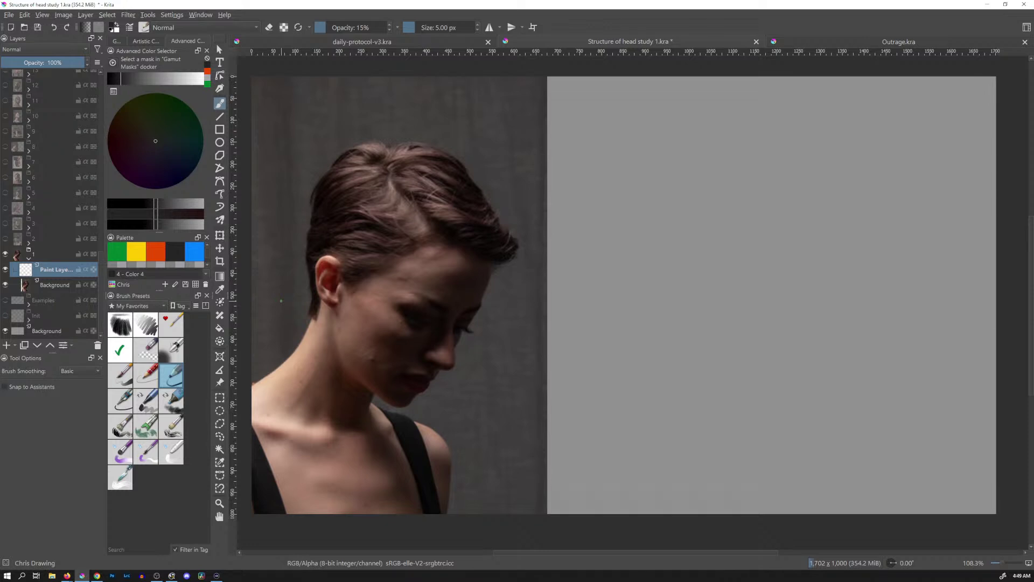
pyautogui.moveTo(671, 286)
pyautogui.mouseDown()
pyautogui.moveTo(681, 272)
pyautogui.moveTo(691, 303)
pyautogui.mouseUp()
pyautogui.hotkey('ctrl', 'z')
pyautogui.keyDown('ctrl'); pyautogui.click(734, 280); pyautogui.keyUp('ctrl')
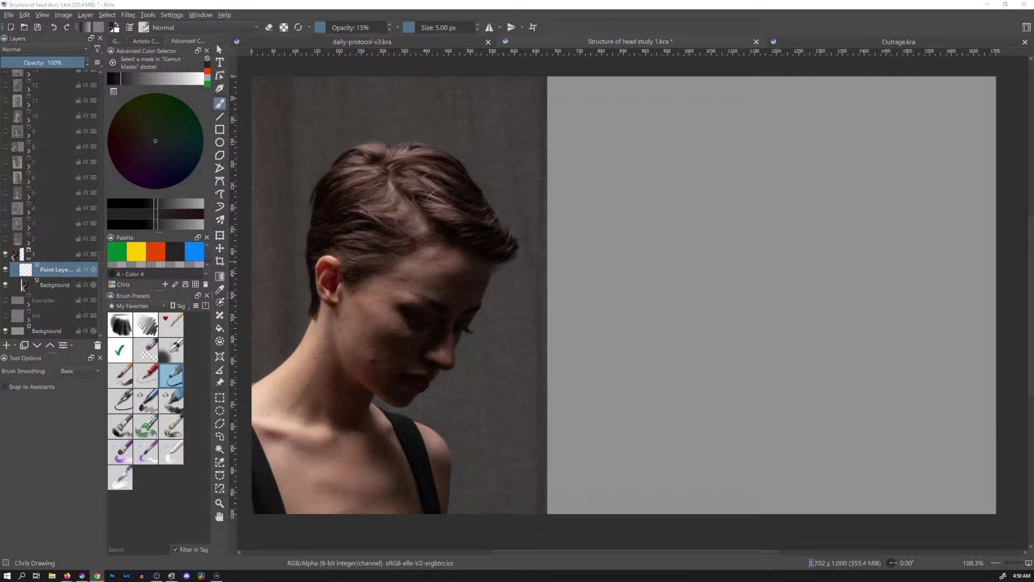
# Switch to Chrome, place the Memorized Head product page over the canvas and view the head's second image
pyautogui.moveTo(705, 0); pyautogui.dragTo(525, 40)
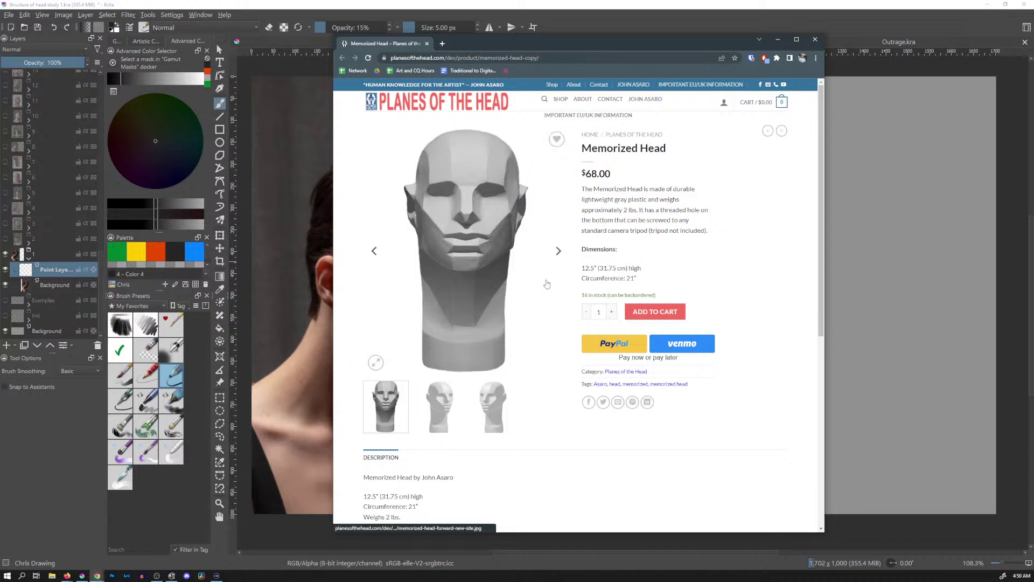
pyautogui.click(558, 250)
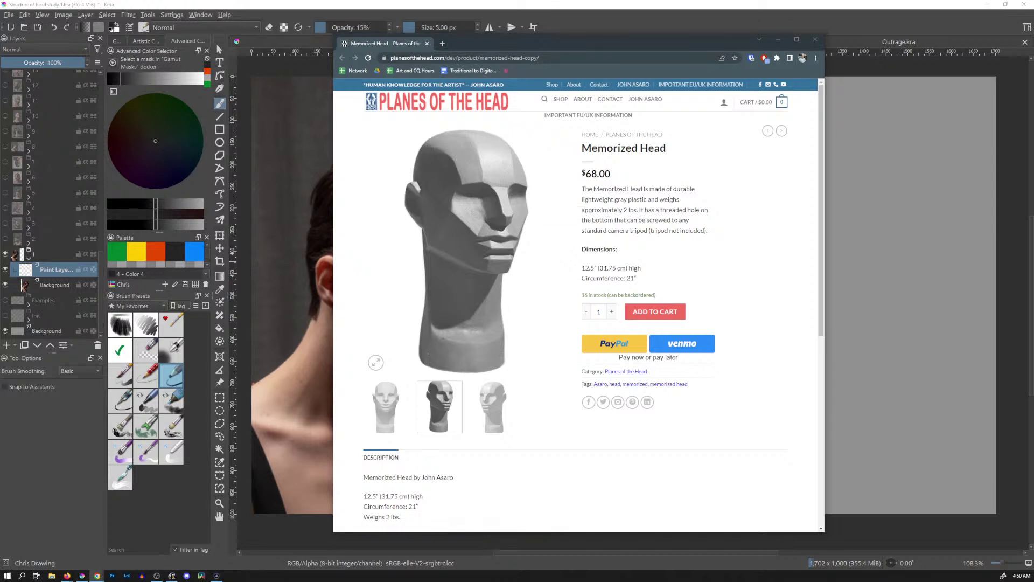
# Open planesofthehead.com/dev/product/original-head/ in a new tab, compare the head's first two images and return to the Memorized Head page
pyautogui.click(443, 43)
pyautogui.write('https://www.planesofthehead.com/dev/product/original-head/')
pyautogui.press('Return')
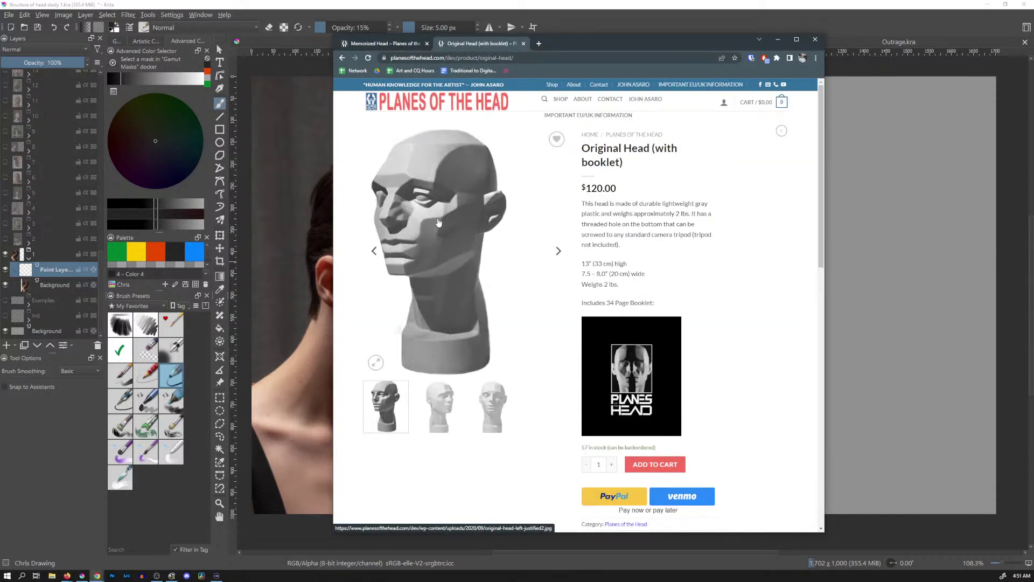
pyautogui.click(559, 250)
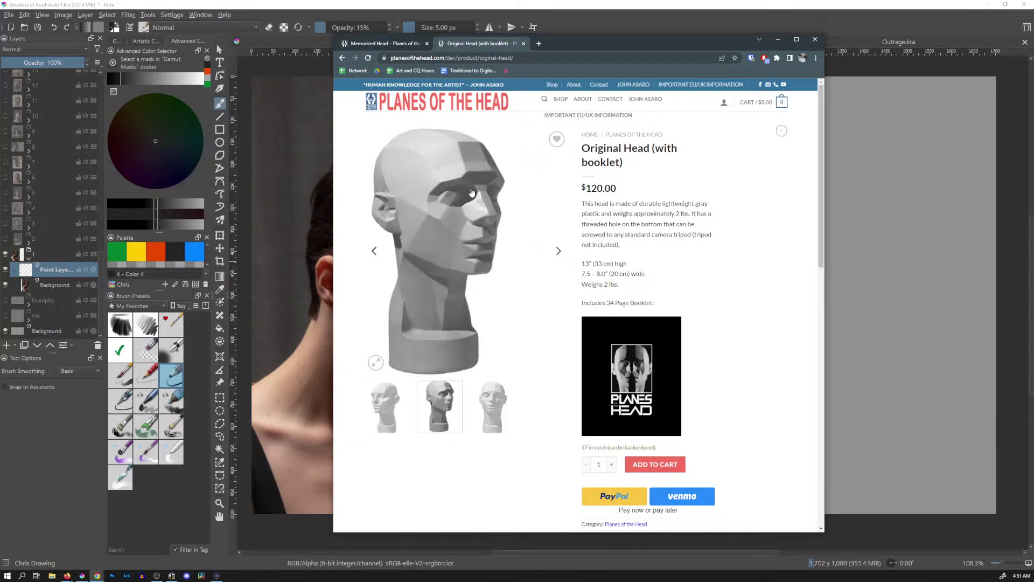
pyautogui.click(374, 250)
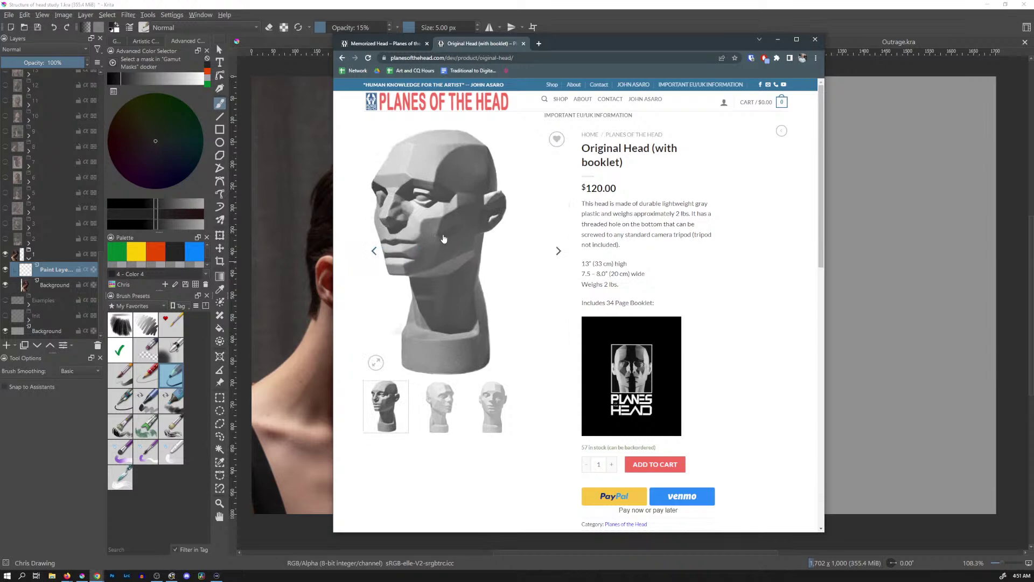
pyautogui.click(559, 251)
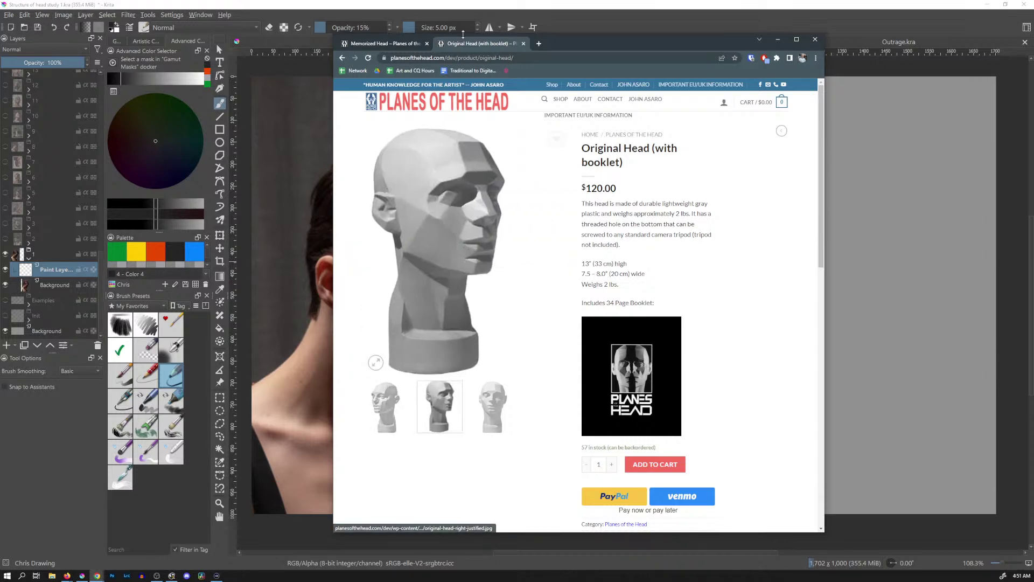
pyautogui.click(399, 44)
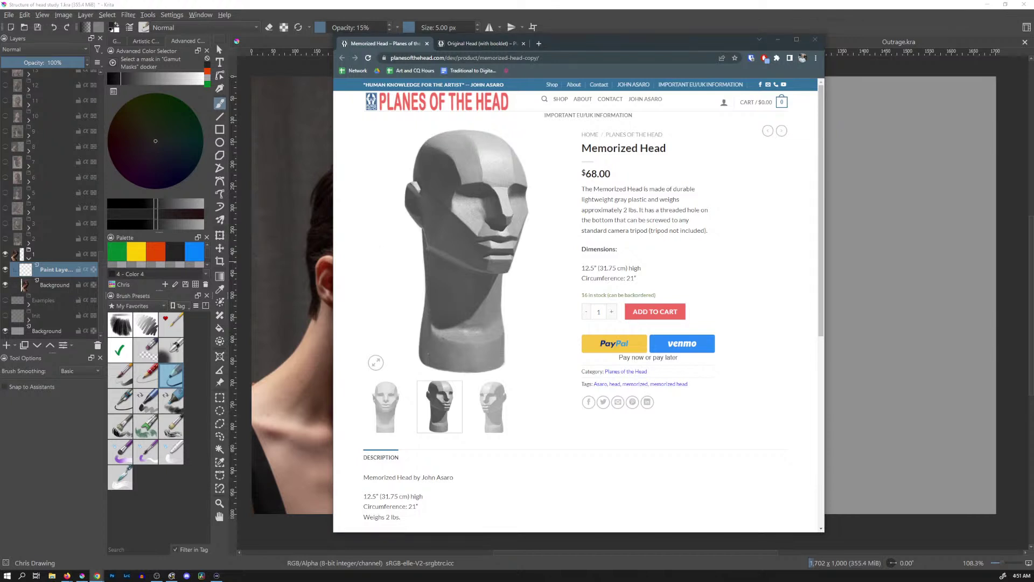
# Open artstation.com/artwork/6a0Par in a new tab, widening the browser window and dismissing the Google sign-in prompt
pyautogui.click(538, 43)
pyautogui.write('https://www.artstation.com/artwork/6a0Par')
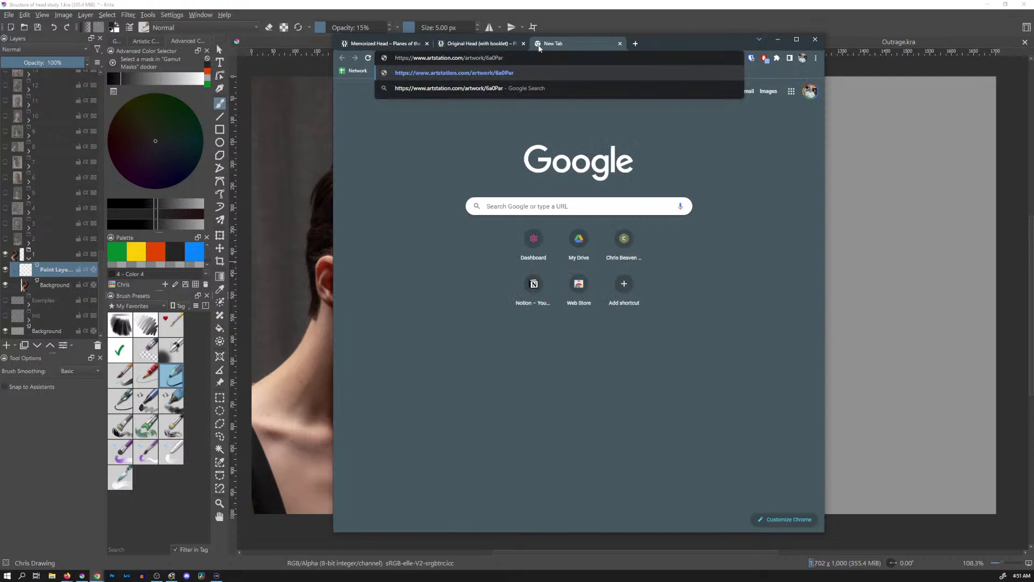
pyautogui.press('Return')
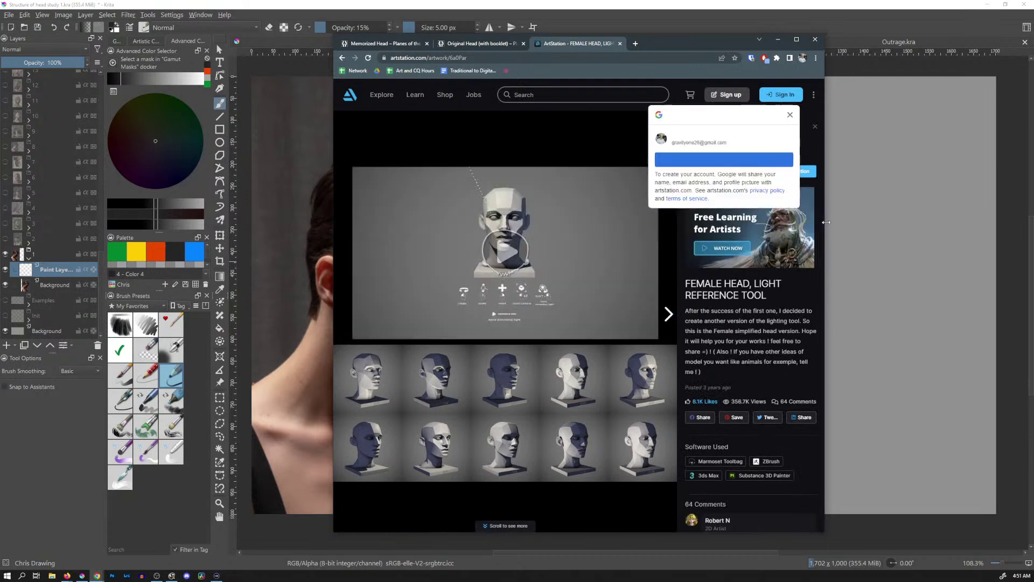
pyautogui.moveTo(824, 218); pyautogui.dragTo(949, 218)
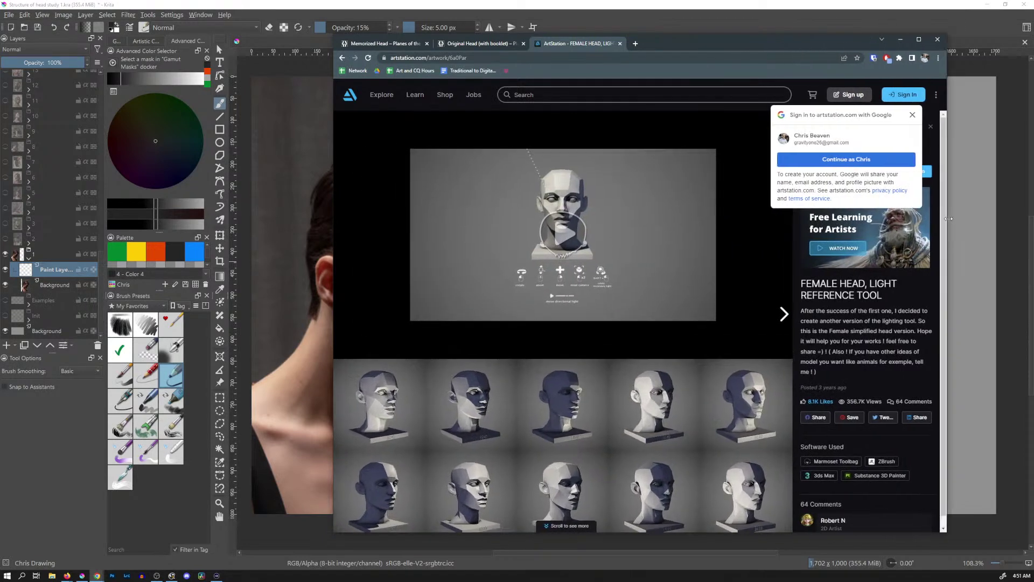
pyautogui.click(913, 114)
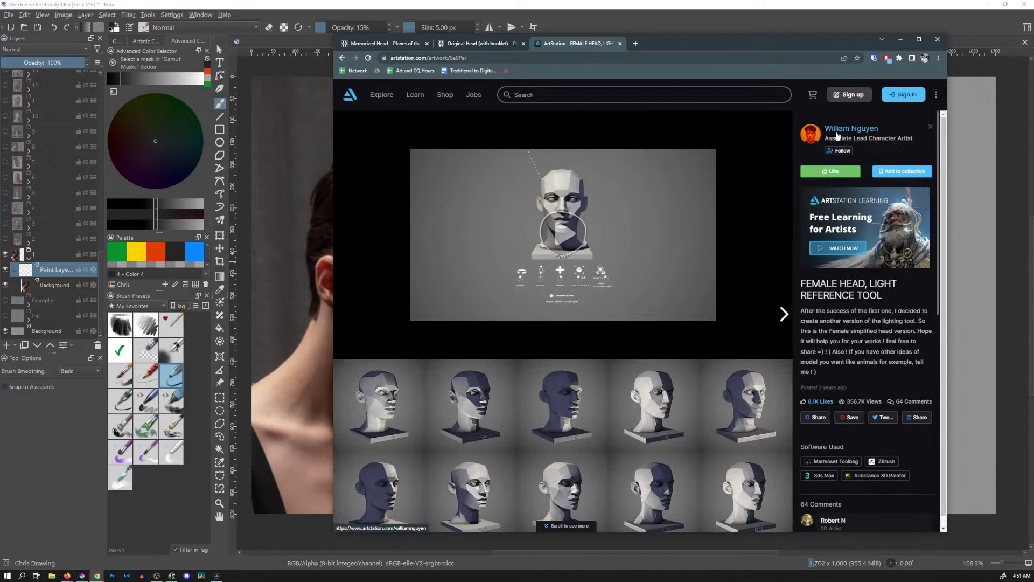
# Load the interactive female head model, play its directional light partway and rotate the head to a side view
pyautogui.click(564, 235)
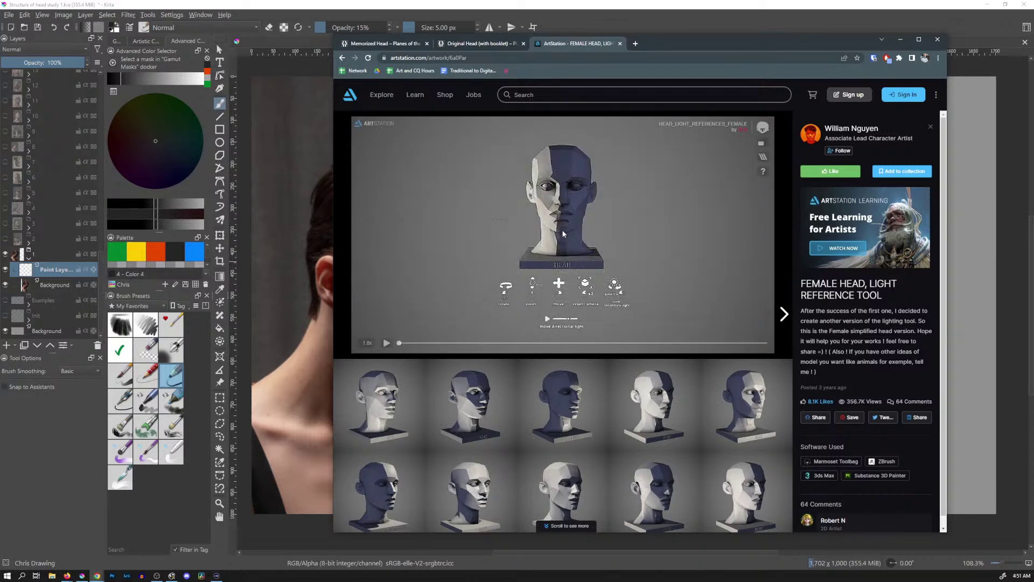
pyautogui.click(386, 343)
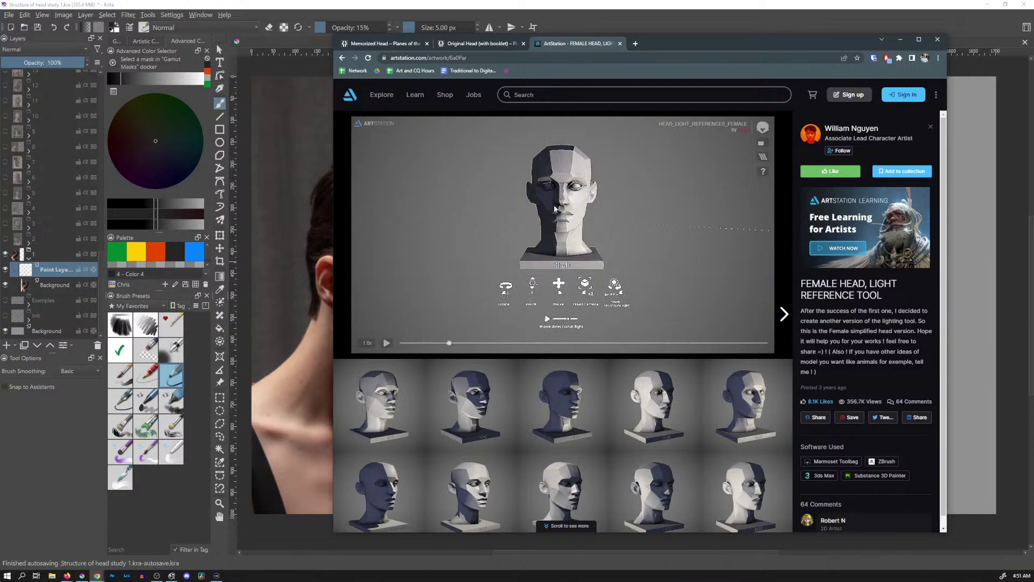
pyautogui.moveTo(522, 163); pyautogui.dragTo(607, 163)
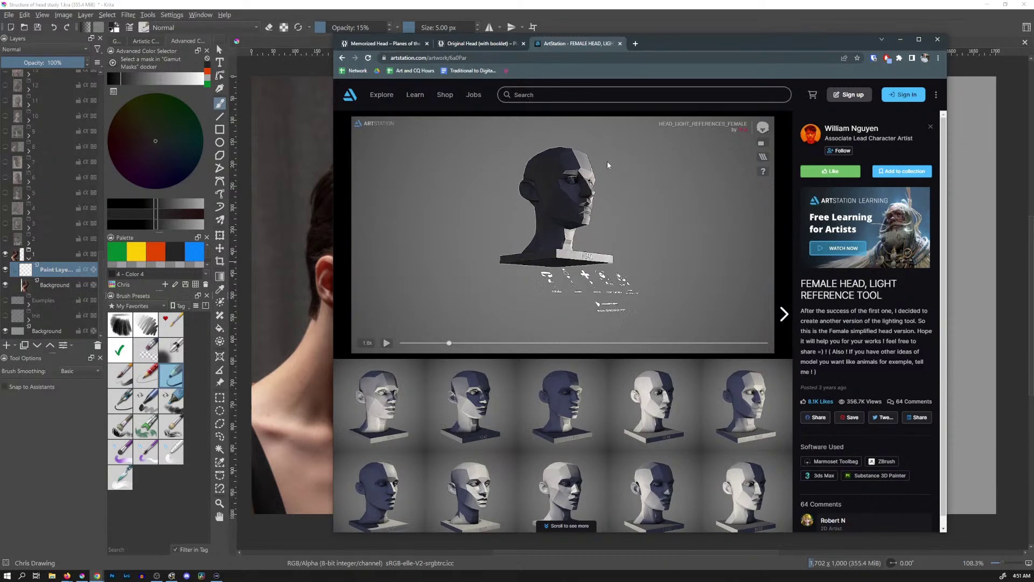
pyautogui.doubleClick(608, 164)
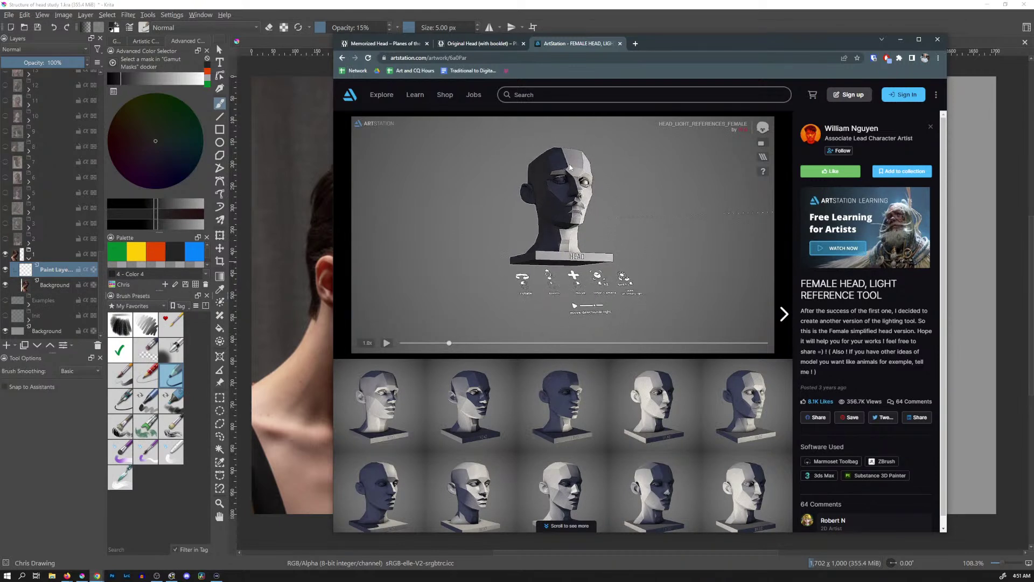
# Zoom and rotate the female head model to examine light and shadow on its planes from different angles
pyautogui.scroll(6, 561, 172)
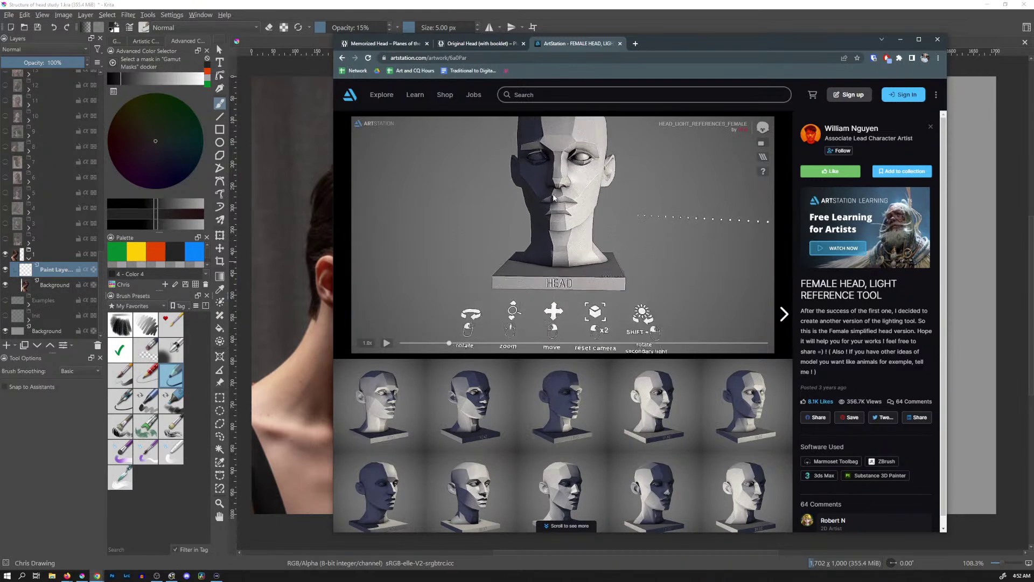
pyautogui.scroll(-8, 596, 309)
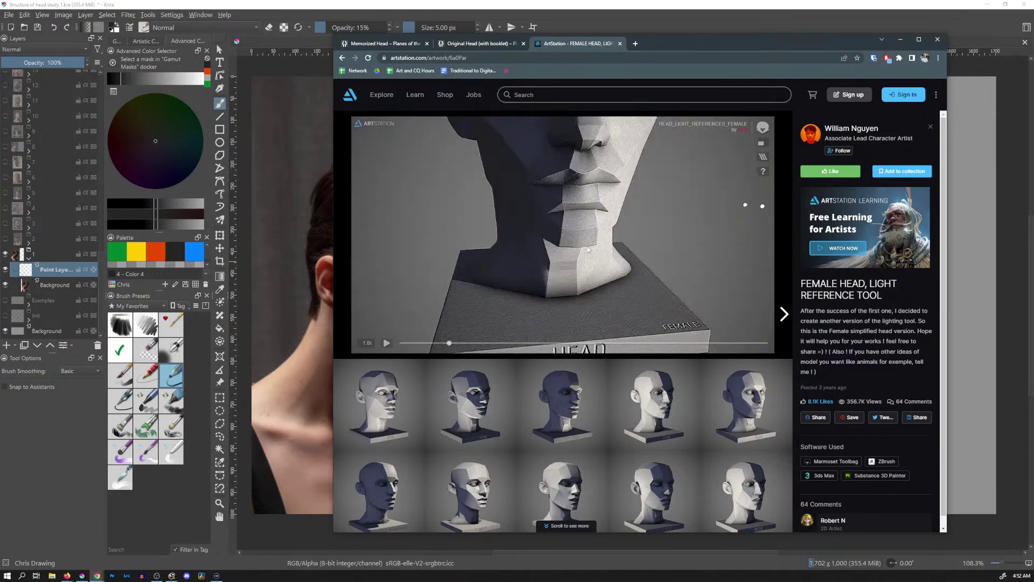
pyautogui.moveTo(570, 176); pyautogui.dragTo(539, 201)
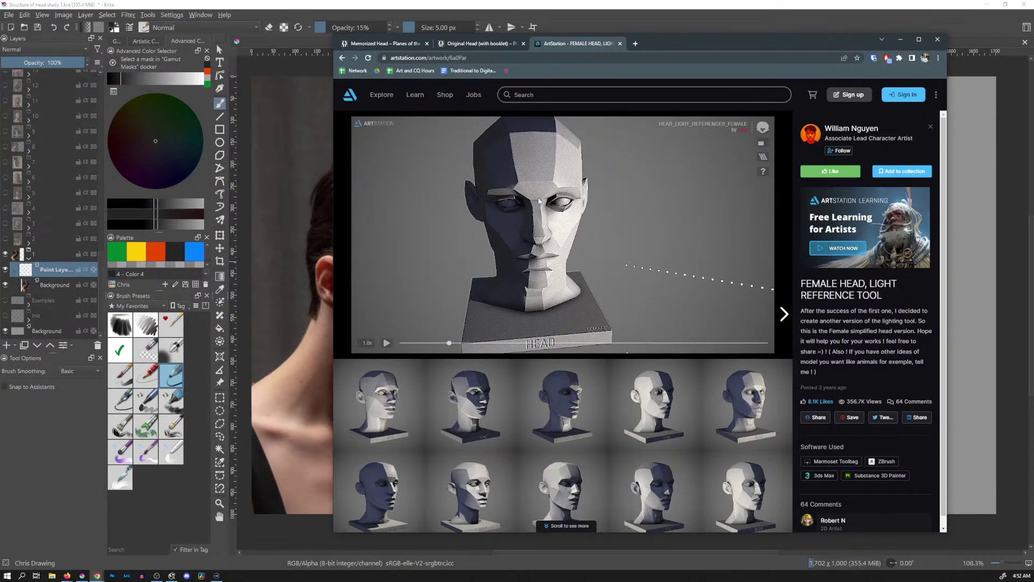
pyautogui.doubleClick(540, 201)
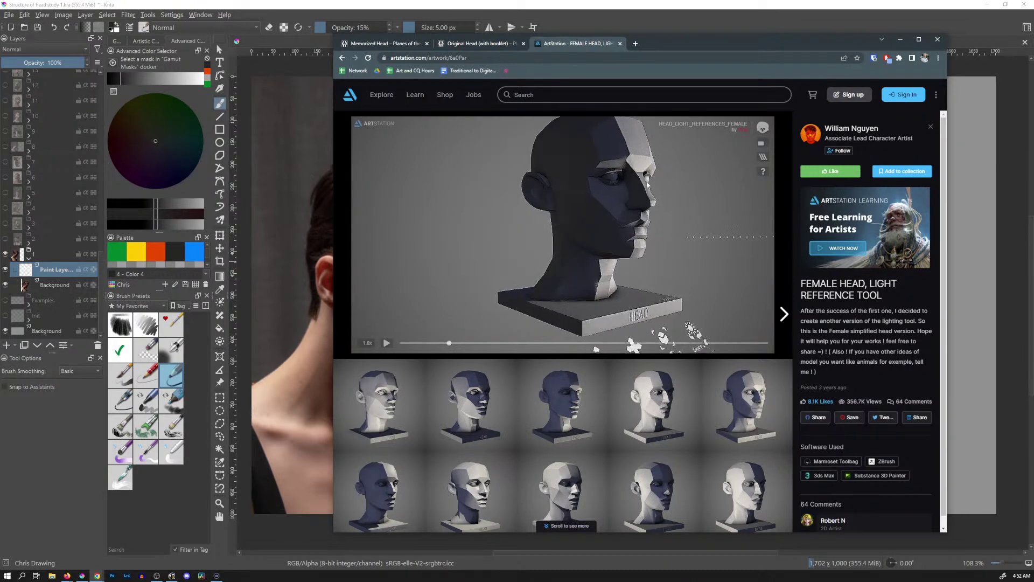
pyautogui.moveTo(557, 161); pyautogui.dragTo(564, 212)
pyautogui.doubleClick(564, 212)
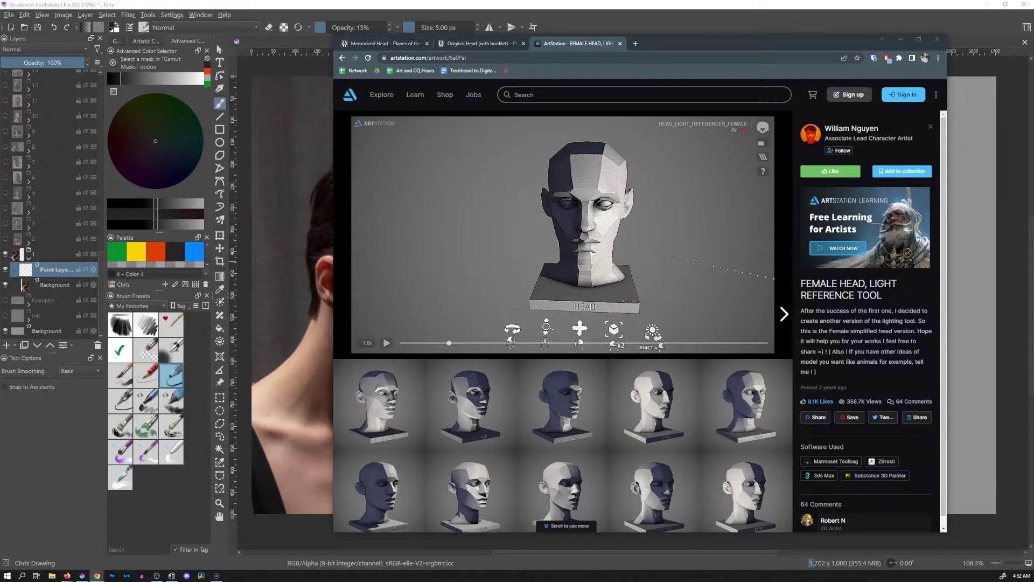
# Open artstation.com/artwork/KOgZoo in a new browser tab
pyautogui.click(636, 43)
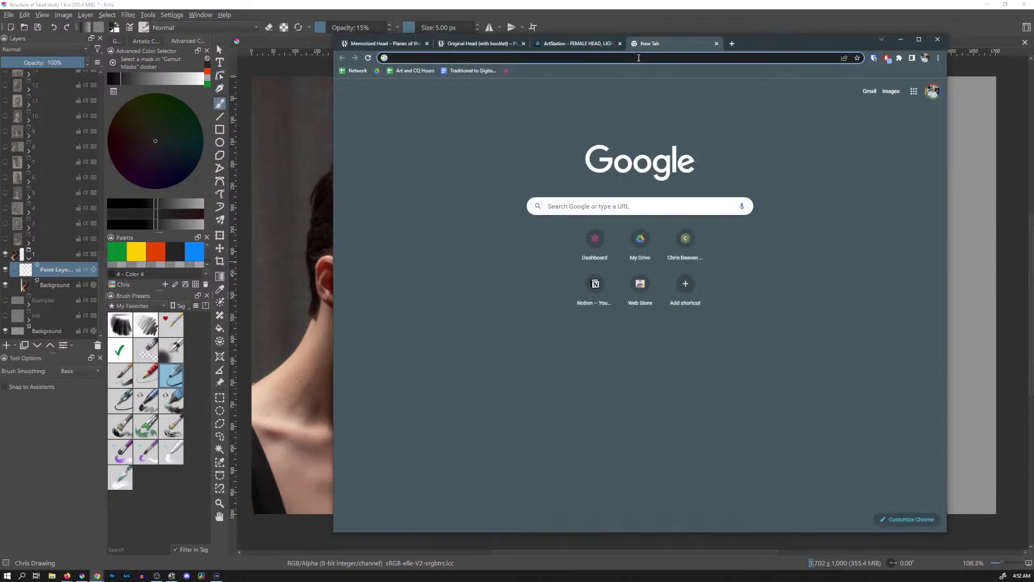
pyautogui.click(639, 58)
pyautogui.write('https://www.artstation.com/artwork/KOgZoo')
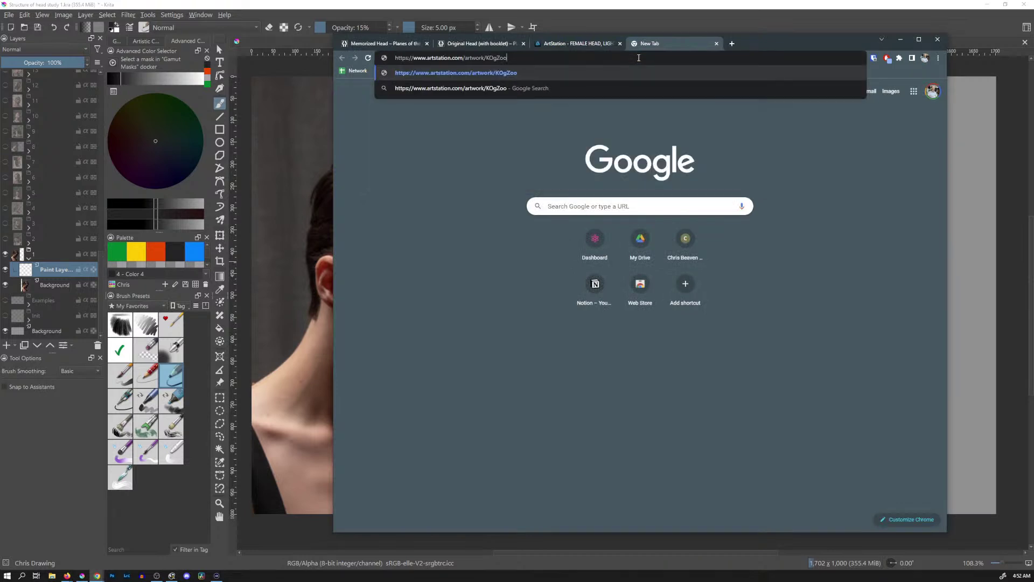
pyautogui.press('Return')
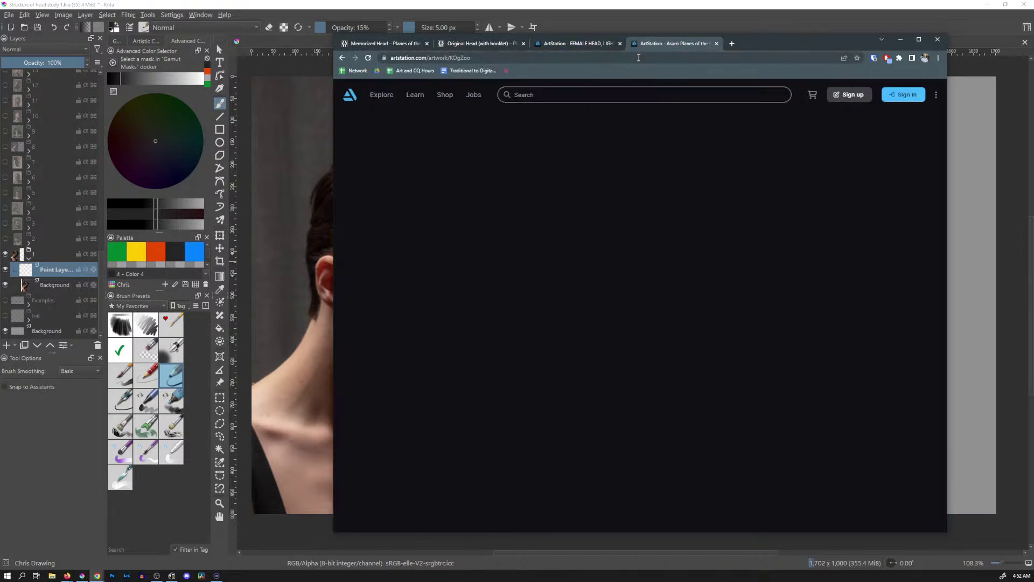
# Load the interactive Asaro head model, rotate it to view its planes from an angle, and return to the portrait document in Krita
pyautogui.scroll(-2, 604, 288)
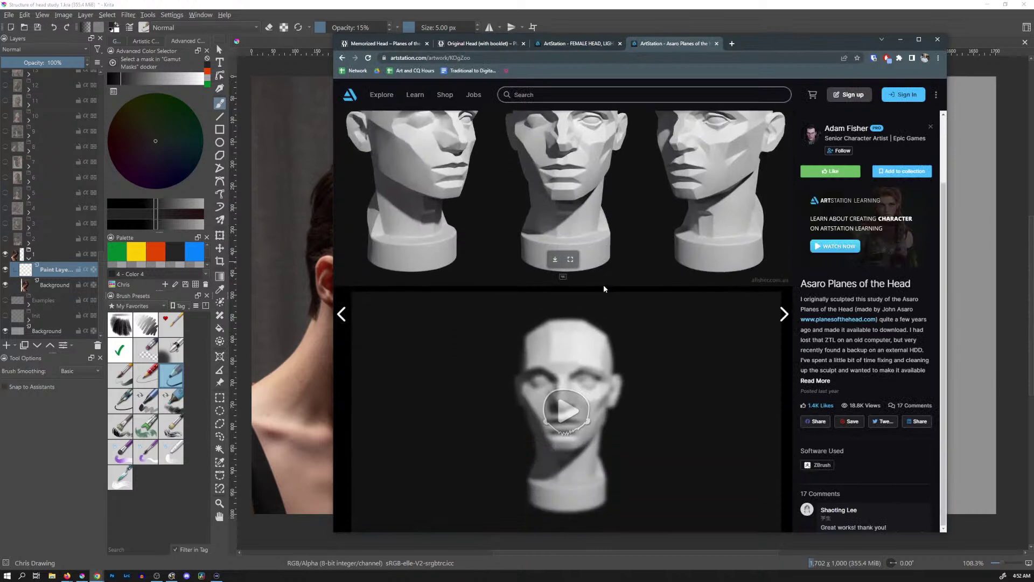
pyautogui.click(587, 403)
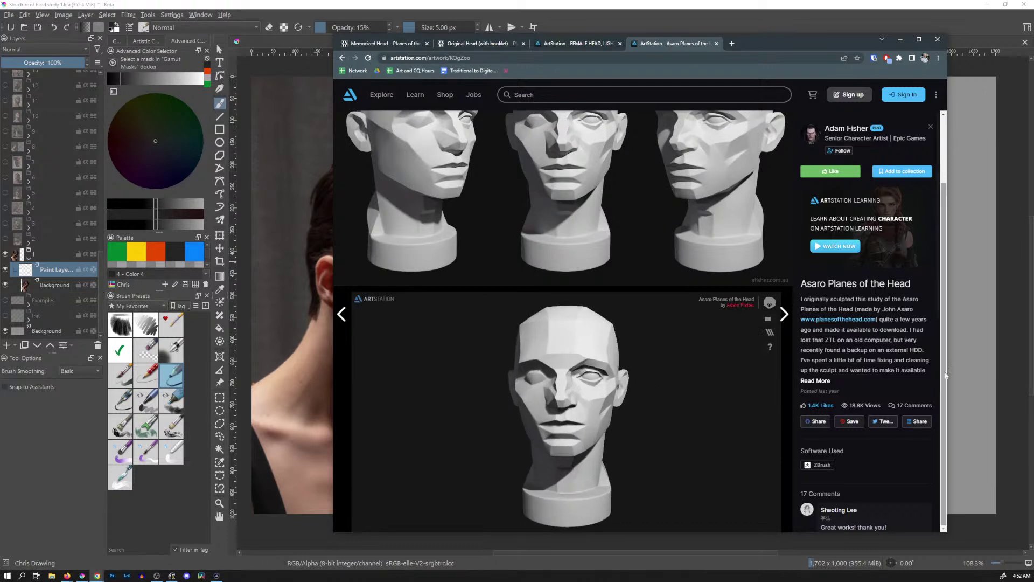
pyautogui.moveTo(612, 399); pyautogui.dragTo(507, 405)
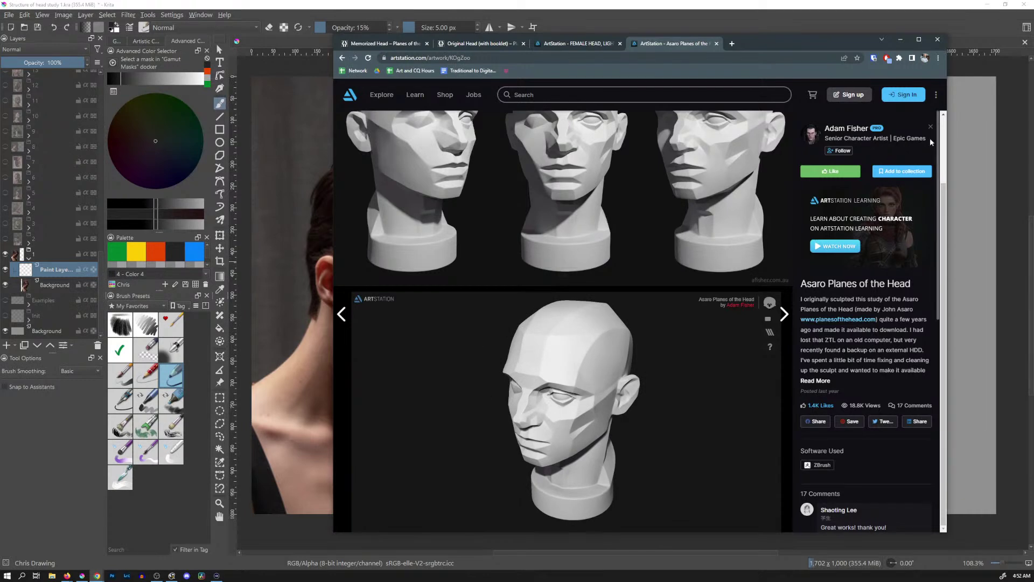
pyautogui.click(939, 43)
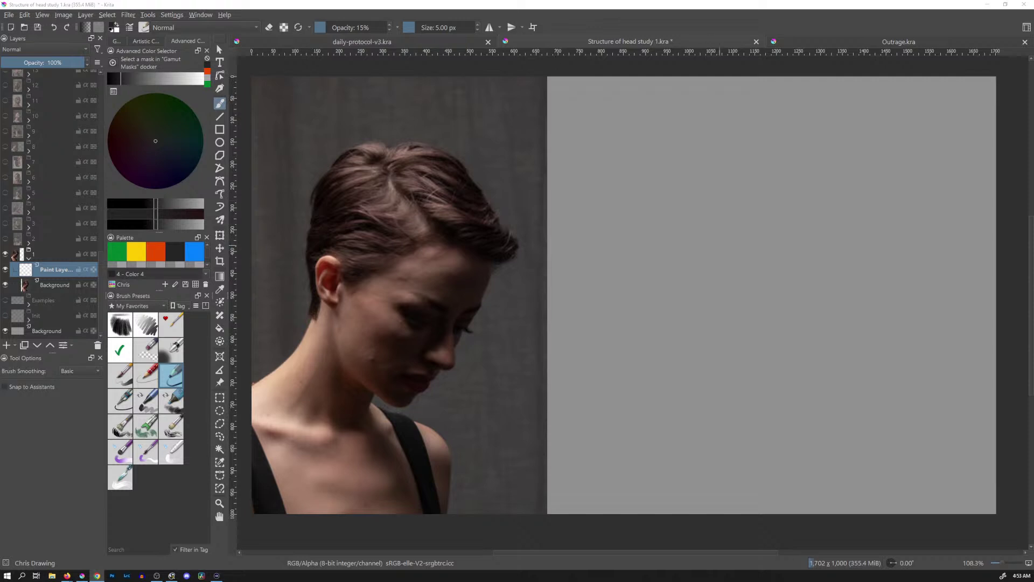
# Handwrite a numbered practice list beside the portrait: 1 "100 Boxes", 2 "100 Loomis", 3 "100 Simple Asaro", 4 "Portrait 100"
pyautogui.moveTo(577, 108)
pyautogui.mouseDown()
pyautogui.moveTo(582, 121)
pyautogui.moveTo(613, 102)
pyautogui.mouseUp()
pyautogui.moveTo(622, 102); pyautogui.dragTo(661, 98)
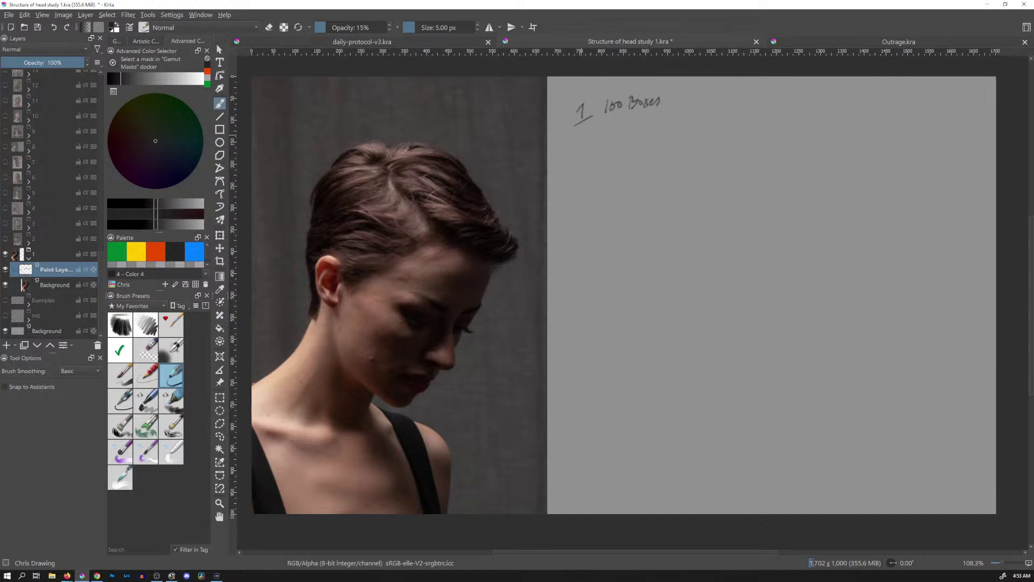
pyautogui.moveTo(579, 138); pyautogui.dragTo(606, 144)
pyautogui.moveTo(614, 134); pyautogui.dragTo(661, 125)
pyautogui.moveTo(579, 167)
pyautogui.mouseDown()
pyautogui.moveTo(584, 181)
pyautogui.moveTo(613, 165)
pyautogui.mouseUp()
pyautogui.moveTo(620, 163); pyautogui.dragTo(653, 162)
pyautogui.hotkey('ctrl', 'z')
pyautogui.moveTo(654, 157)
pyautogui.mouseDown()
pyautogui.moveTo(654, 168)
pyautogui.moveTo(682, 144)
pyautogui.mouseUp()
pyautogui.moveTo(682, 144)
pyautogui.mouseDown()
pyautogui.moveTo(684, 155)
pyautogui.moveTo(697, 141)
pyautogui.mouseUp()
pyautogui.moveTo(694, 150); pyautogui.dragTo(709, 140)
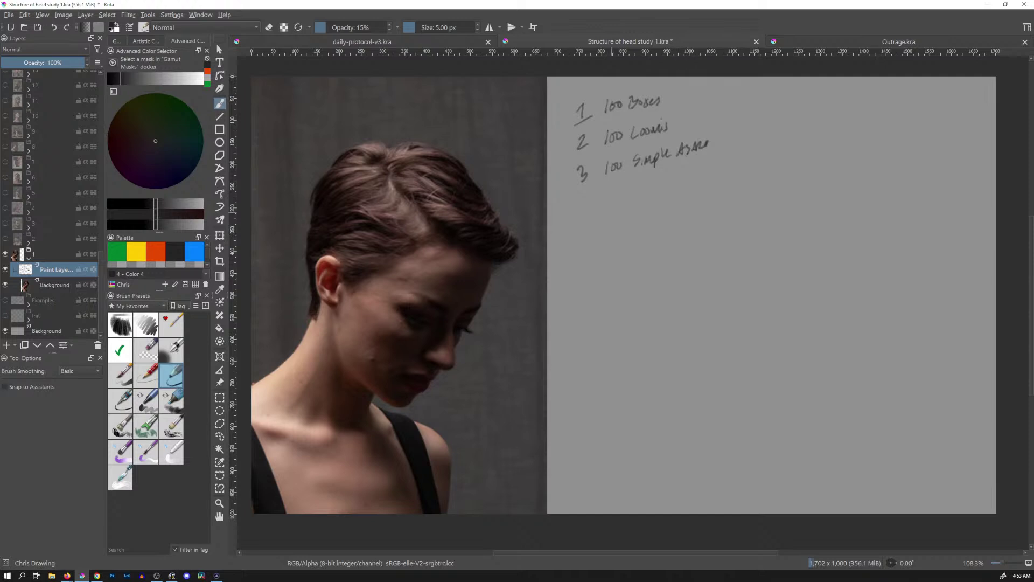
pyautogui.moveTo(582, 199)
pyautogui.mouseDown()
pyautogui.moveTo(584, 216)
pyautogui.moveTo(606, 215)
pyautogui.moveTo(615, 197)
pyautogui.moveTo(650, 194)
pyautogui.mouseUp()
pyautogui.moveTo(659, 181); pyautogui.dragTo(666, 180)
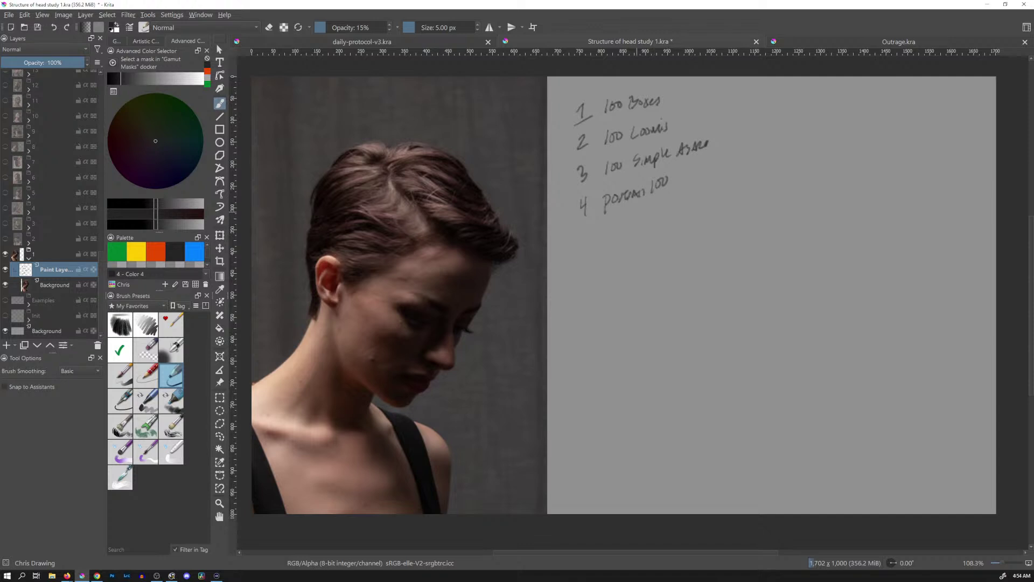
# Try a large construction circle with arrows pointing at it below the practice list, and undo all of these strokes
pyautogui.moveTo(743, 196)
pyautogui.mouseDown()
pyautogui.moveTo(710, 323)
pyautogui.moveTo(748, 190)
pyautogui.moveTo(765, 345)
pyautogui.moveTo(717, 232)
pyautogui.mouseUp()
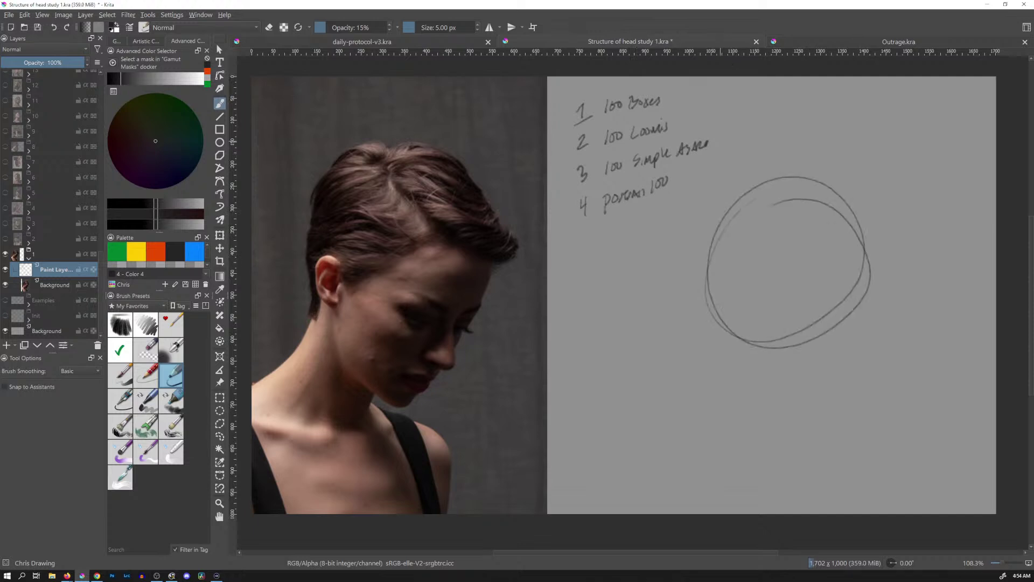
pyautogui.moveTo(711, 136); pyautogui.dragTo(760, 183)
pyautogui.moveTo(762, 160); pyautogui.dragTo(760, 183)
pyautogui.moveTo(675, 187); pyautogui.dragTo(723, 224)
pyautogui.moveTo(726, 200); pyautogui.dragTo(726, 225)
pyautogui.hotkey('ctrl', 'z')
pyautogui.hotkey('ctrl', 'z')
pyautogui.hotkey('ctrl', 'z')
pyautogui.hotkey('ctrl', 'z')
pyautogui.hotkey('ctrl', 'z')
pyautogui.hotkey('ctrl', 'z')
pyautogui.hotkey('ctrl', 'z')
pyautogui.hotkey('ctrl', 'z')
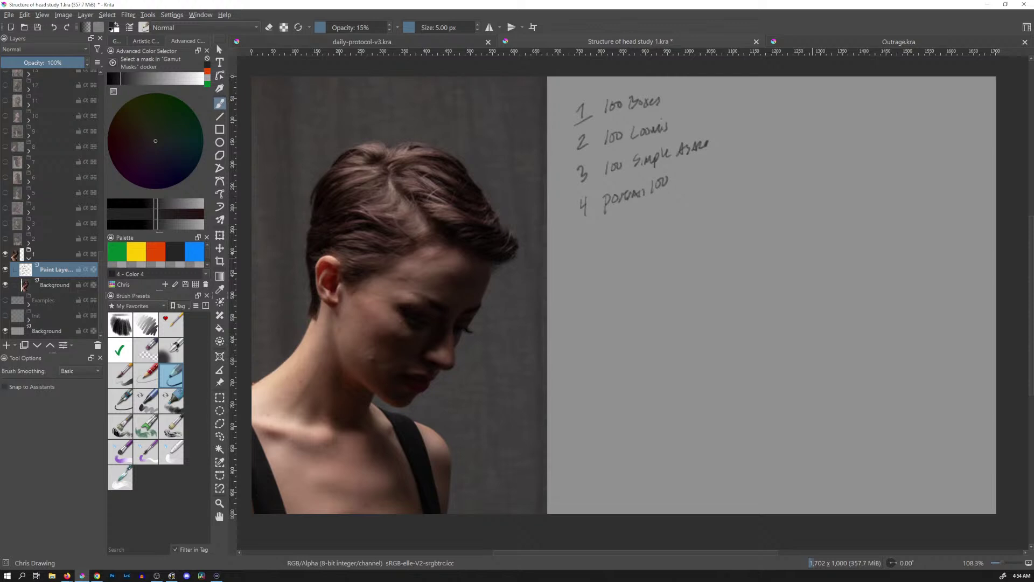
# Clear the handwritten list from the paint layer and save the document
pyautogui.press('Delete')
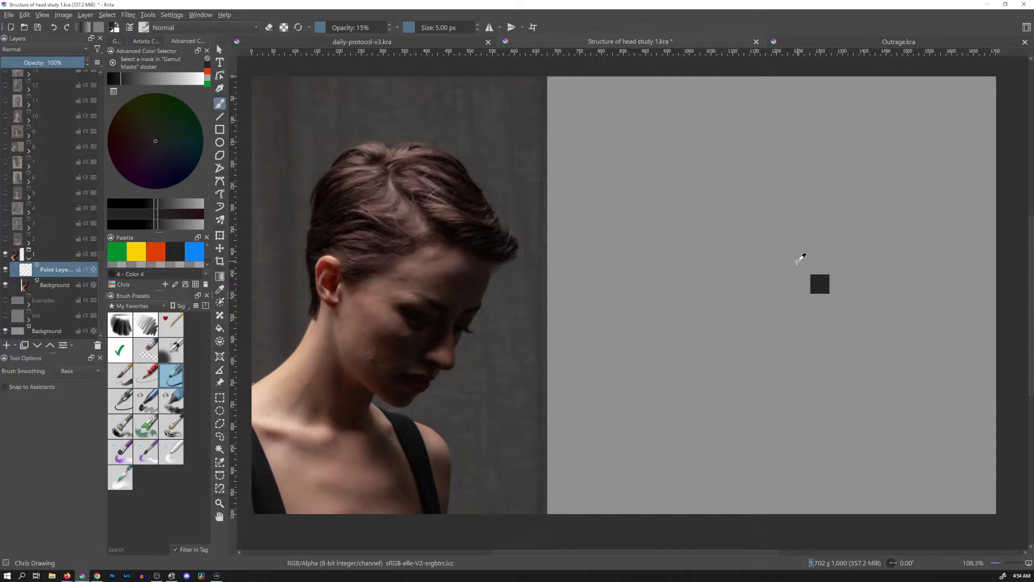
pyautogui.hotkey('ctrl', 's')
# Sketch the head's ball on the gray area, with a tilted side-plane oval and a brow line slanting across the oval
pyautogui.press('1')
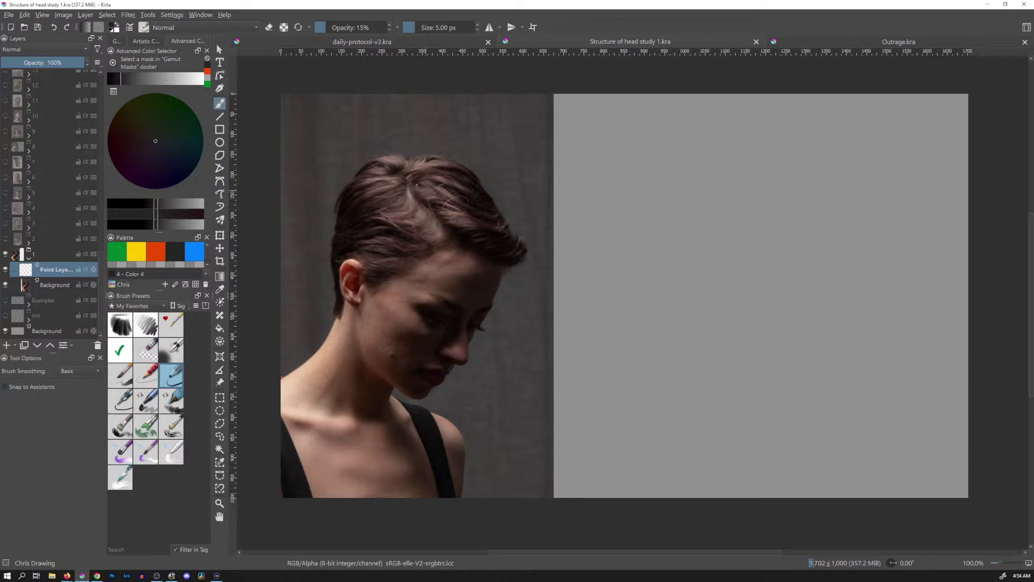
pyautogui.moveTo(808, 283)
pyautogui.mouseDown()
pyautogui.moveTo(725, 318)
pyautogui.moveTo(816, 180)
pyautogui.mouseUp()
pyautogui.moveTo(682, 199); pyautogui.dragTo(711, 324)
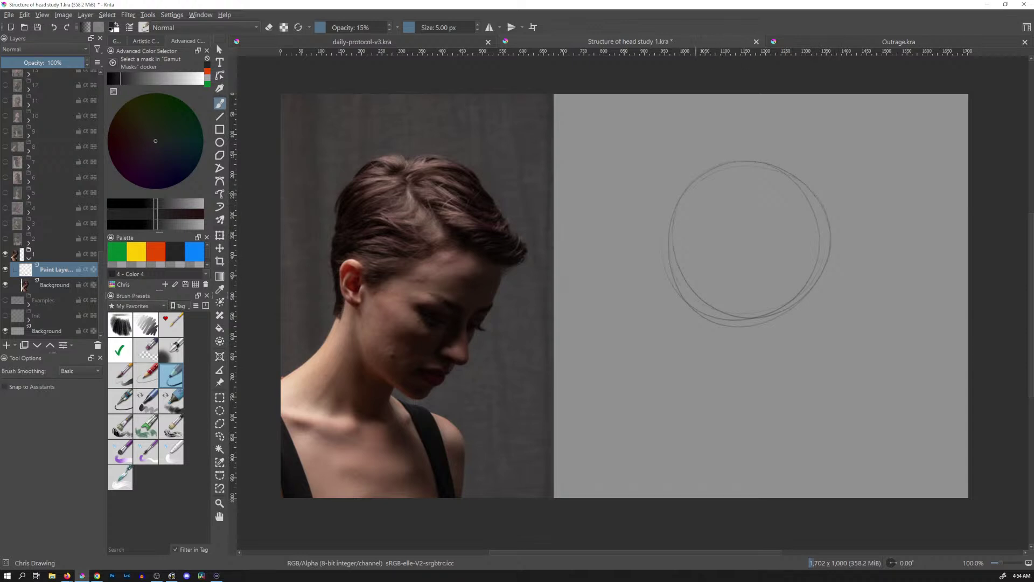
pyautogui.moveTo(704, 289); pyautogui.dragTo(763, 205)
pyautogui.moveTo(707, 285)
pyautogui.mouseDown()
pyautogui.moveTo(749, 233)
pyautogui.moveTo(748, 188)
pyautogui.mouseUp()
pyautogui.moveTo(682, 219); pyautogui.dragTo(747, 257)
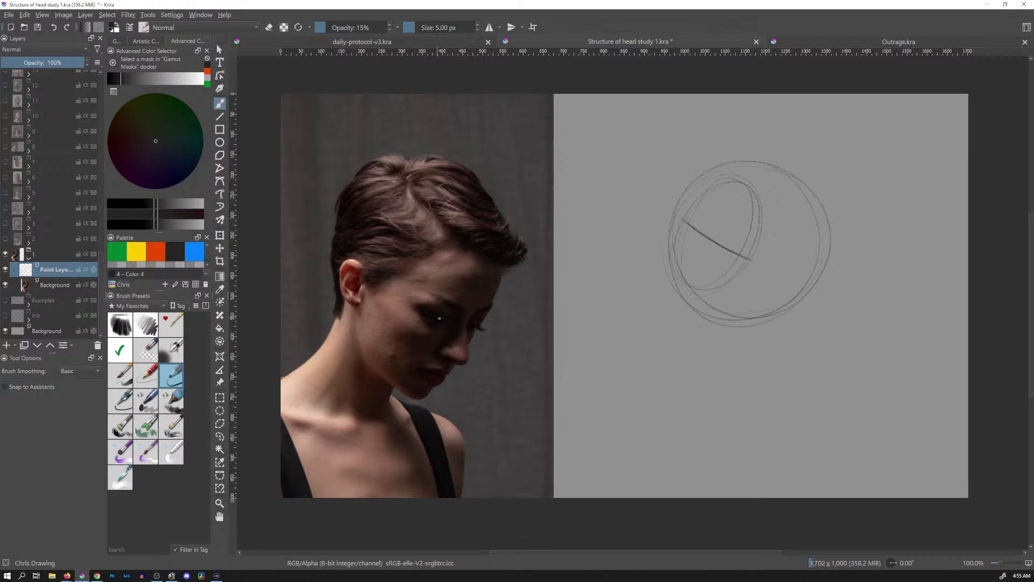
# Try marking the brow line's tilt over the portrait photo in orange, undo the marks and restore the dark gray color
pyautogui.moveTo(394, 282); pyautogui.dragTo(431, 301)
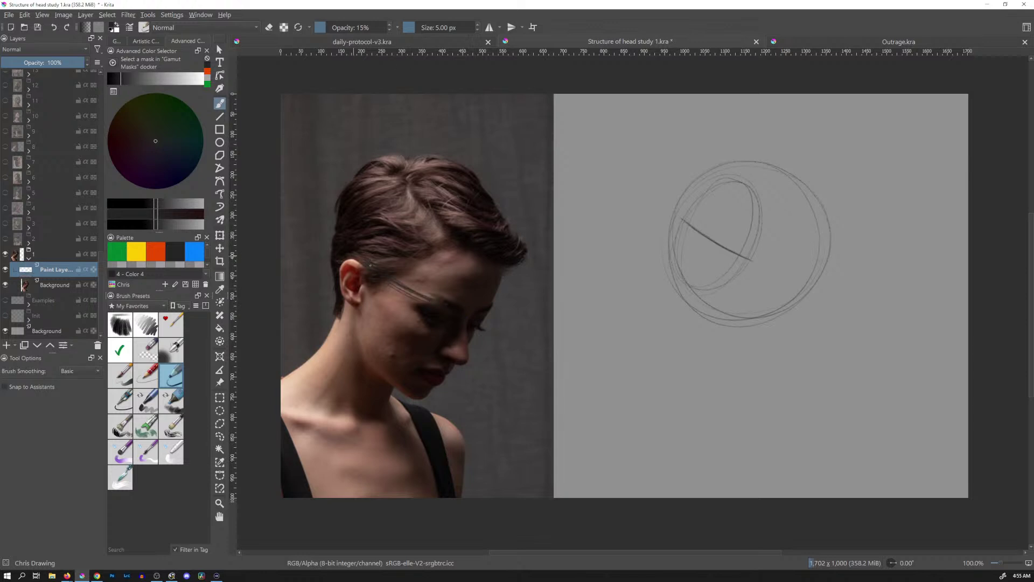
pyautogui.hotkey('ctrl', 'z')
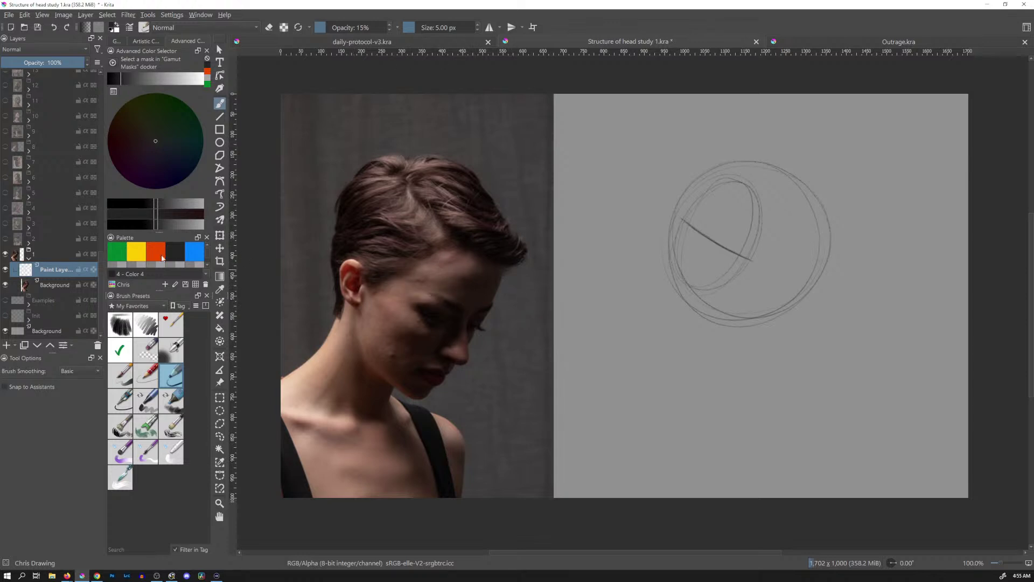
pyautogui.moveTo(372, 261)
pyautogui.mouseDown()
pyautogui.moveTo(450, 303)
pyautogui.moveTo(441, 297)
pyautogui.mouseUp()
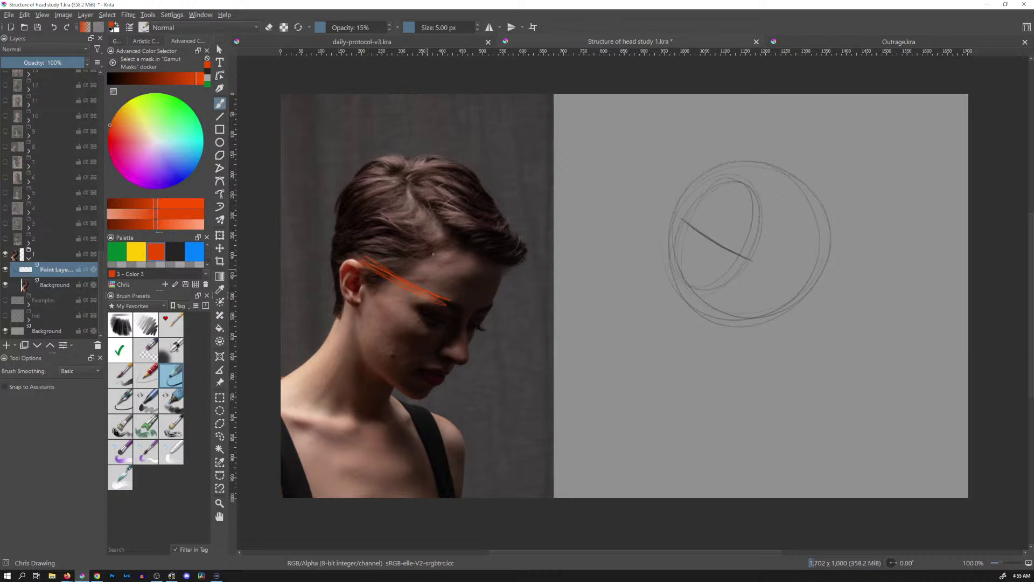
pyautogui.hotkey('ctrl', 'z')
pyautogui.hotkey('ctrl', 'z')
pyautogui.hotkey('ctrl', 'z')
pyautogui.click(177, 252)
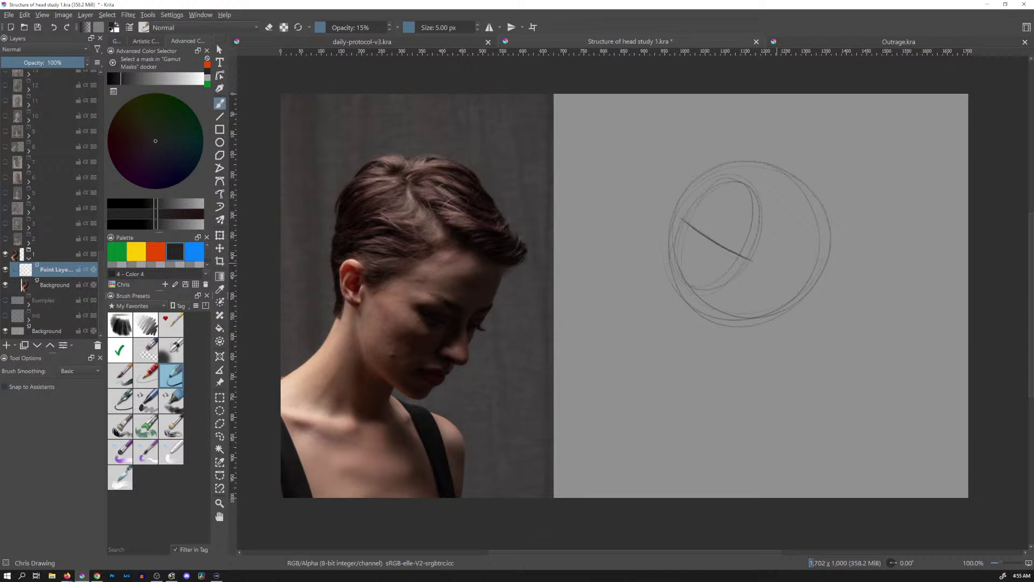
# Extend the brow line across the front of the ball, divide the side oval lengthwise and draw the face's center line toward the chin
pyautogui.moveTo(749, 262)
pyautogui.mouseDown()
pyautogui.moveTo(814, 278)
pyautogui.moveTo(805, 277)
pyautogui.mouseUp()
pyautogui.moveTo(708, 248); pyautogui.dragTo(697, 272)
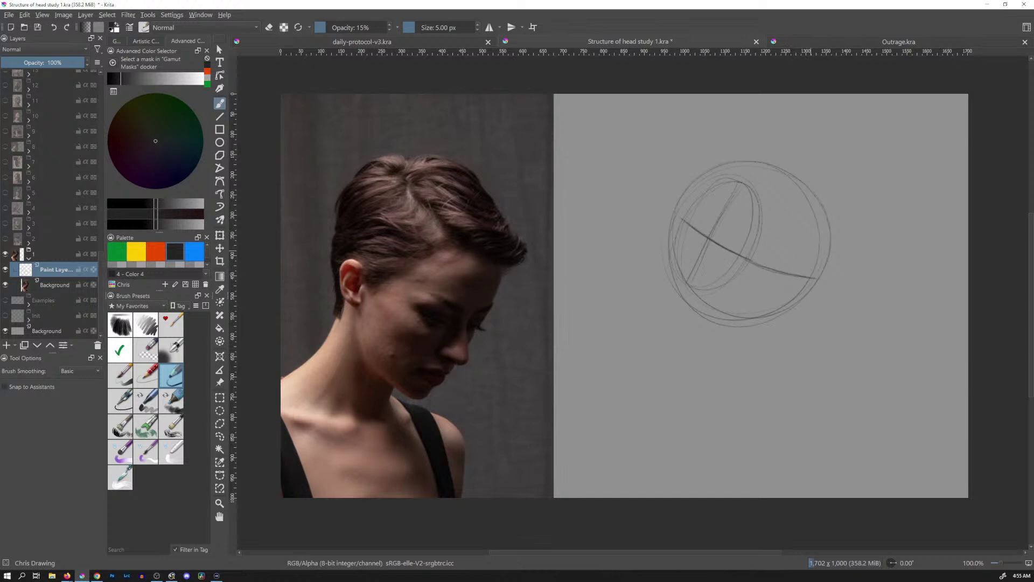
pyautogui.moveTo(778, 320); pyautogui.dragTo(759, 347)
pyautogui.moveTo(810, 257); pyautogui.dragTo(798, 277)
pyautogui.moveTo(776, 317); pyautogui.dragTo(733, 387)
# Try marking the center line from brow to chin over the photo in orange, undo it and restore the dark gray color
pyautogui.click(156, 251)
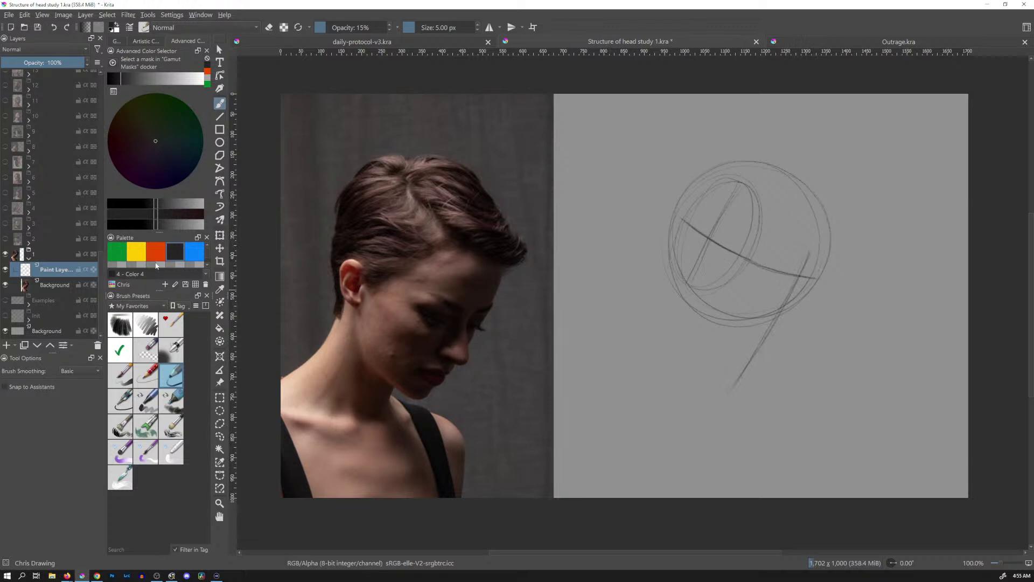
pyautogui.moveTo(475, 294); pyautogui.dragTo(464, 326)
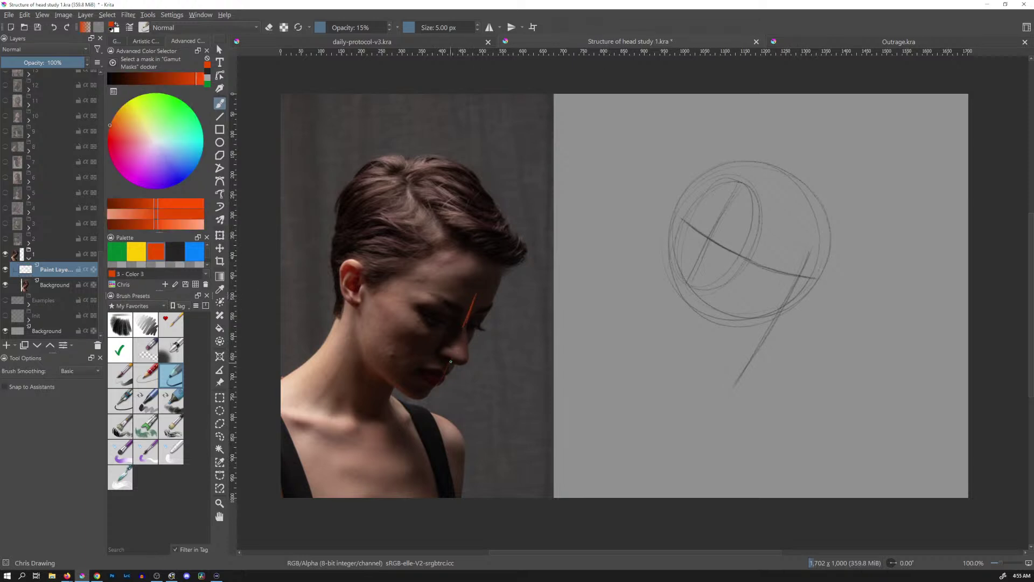
pyautogui.moveTo(456, 355); pyautogui.dragTo(438, 384)
pyautogui.moveTo(472, 311); pyautogui.dragTo(434, 388)
pyautogui.hotkey('ctrl', 'z')
pyautogui.hotkey('ctrl', 'z')
pyautogui.hotkey('ctrl', 'z')
pyautogui.click(181, 257)
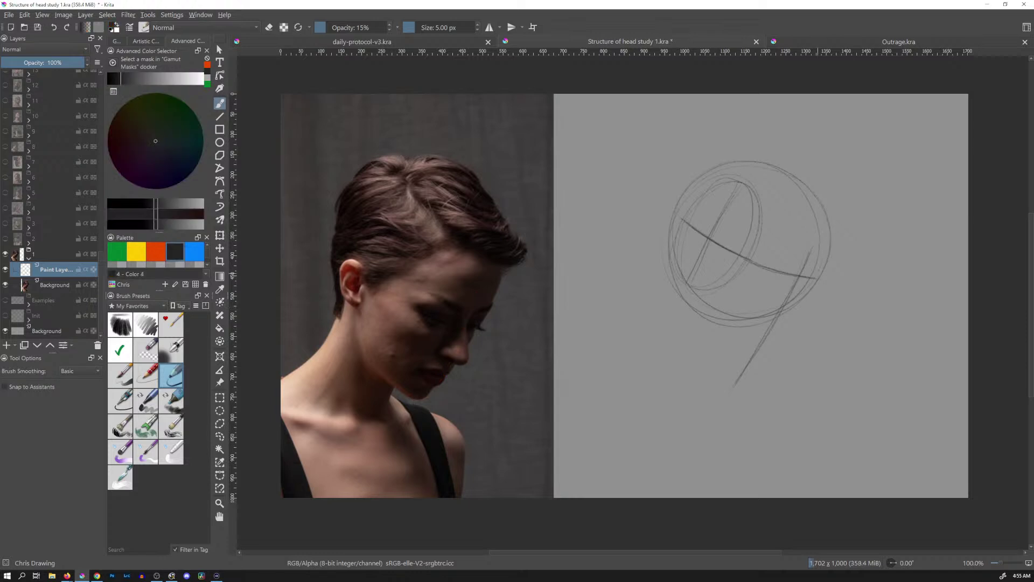
# Strengthen the face's center line, add the nose base line under the ball, and reinforce the brow and nose lines on the front
pyautogui.moveTo(823, 268); pyautogui.dragTo(763, 361)
pyautogui.moveTo(774, 329); pyautogui.dragTo(717, 304)
pyautogui.hotkey('ctrl', 'z')
pyautogui.moveTo(719, 309); pyautogui.dragTo(800, 325)
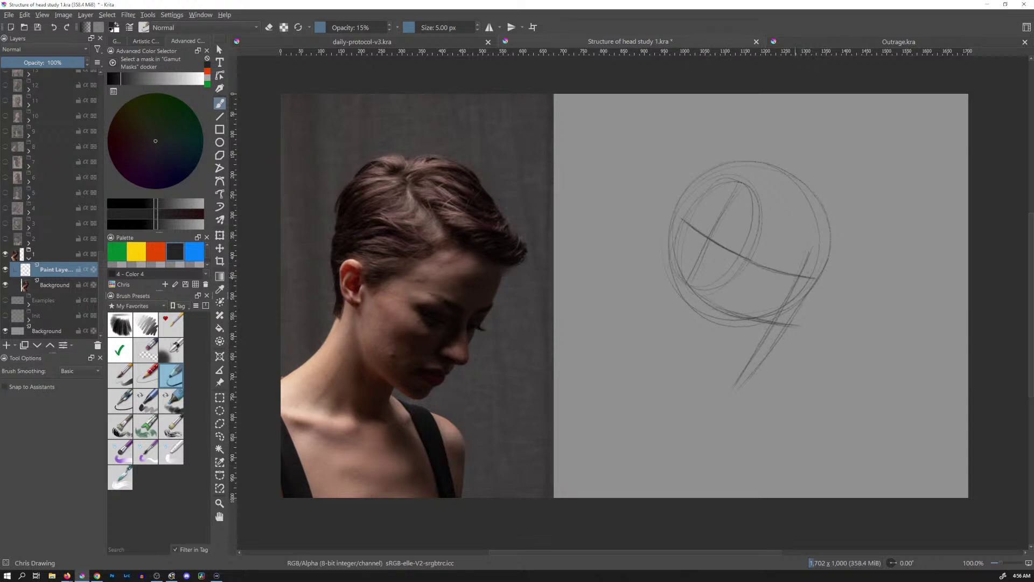
pyautogui.moveTo(758, 268); pyautogui.dragTo(824, 280)
pyautogui.moveTo(755, 322); pyautogui.dragTo(792, 328)
# Try curved brackets comparing the brow-to-nose and nose-to-chin distances beside the face, and undo these marks
pyautogui.moveTo(830, 282)
pyautogui.mouseDown()
pyautogui.moveTo(825, 309)
pyautogui.moveTo(788, 357)
pyautogui.mouseUp()
pyautogui.hotkey('ctrl', 'z')
pyautogui.hotkey('ctrl', 'z')
pyautogui.moveTo(827, 286); pyautogui.dragTo(777, 369)
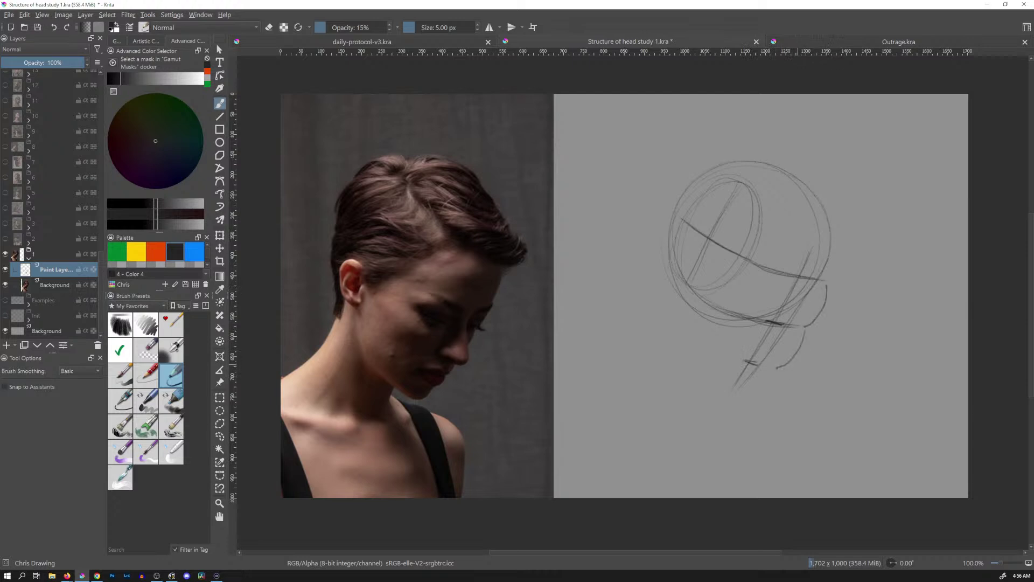
pyautogui.hotkey('ctrl', 'z')
pyautogui.hotkey('ctrl', 'z')
pyautogui.moveTo(745, 370); pyautogui.dragTo(753, 372)
pyautogui.hotkey('ctrl', 'z')
# Draw the jaw from the side oval to the chin and the curved edge separating the face's front and side planes
pyautogui.moveTo(724, 351); pyautogui.dragTo(742, 363)
pyautogui.moveTo(697, 267)
pyautogui.mouseDown()
pyautogui.moveTo(694, 323)
pyautogui.moveTo(717, 349)
pyautogui.mouseUp()
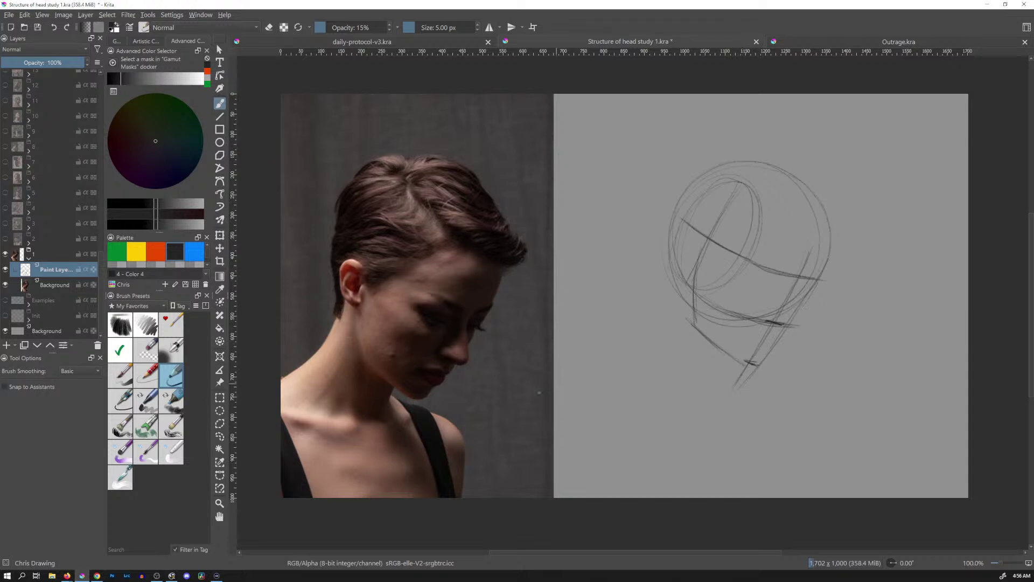
pyautogui.moveTo(731, 316); pyautogui.dragTo(735, 350)
pyautogui.moveTo(759, 205); pyautogui.dragTo(748, 282)
pyautogui.moveTo(761, 228)
pyautogui.mouseDown()
pyautogui.moveTo(743, 292)
pyautogui.moveTo(743, 368)
pyautogui.mouseUp()
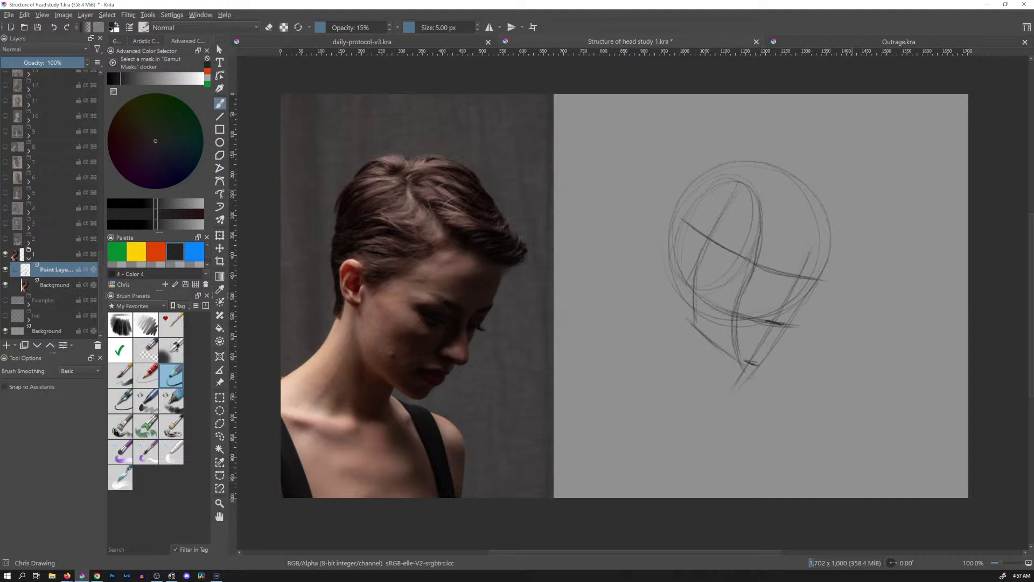
# Reinforce the chin mark and handwrite the critique notes "Messy" and "Front plane too large" beside the head
pyautogui.moveTo(869, 175)
pyautogui.mouseDown()
pyautogui.moveTo(871, 165)
pyautogui.moveTo(893, 164)
pyautogui.moveTo(894, 186)
pyautogui.mouseUp()
pyautogui.moveTo(742, 363); pyautogui.dragTo(753, 370)
pyautogui.moveTo(818, 294)
pyautogui.mouseDown()
pyautogui.moveTo(791, 314)
pyautogui.moveTo(787, 346)
pyautogui.moveTo(832, 294)
pyautogui.mouseUp()
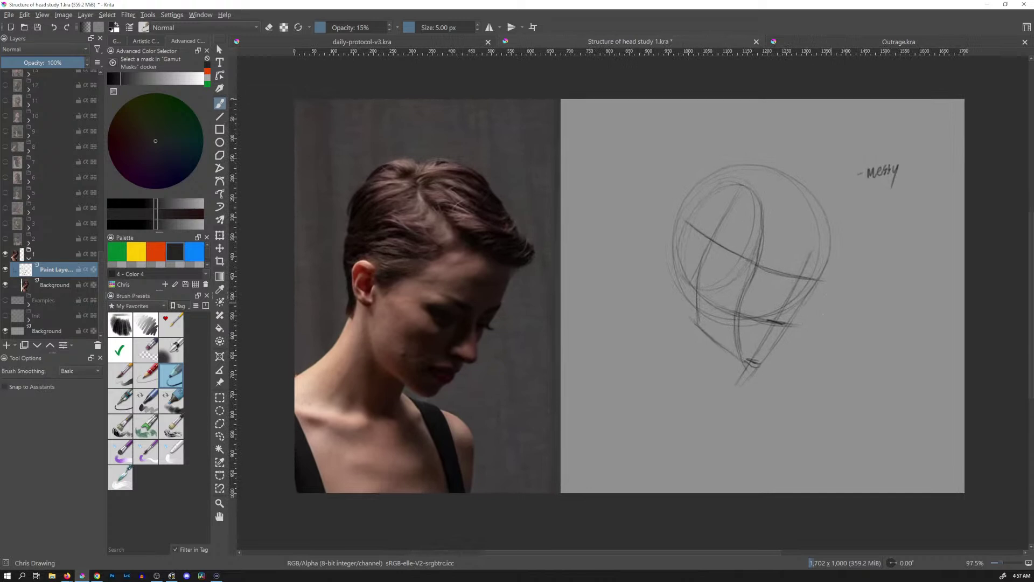
pyautogui.moveTo(881, 194)
pyautogui.mouseDown()
pyautogui.moveTo(873, 204)
pyautogui.moveTo(901, 207)
pyautogui.moveTo(926, 188)
pyautogui.moveTo(894, 222)
pyautogui.moveTo(907, 219)
pyautogui.mouseUp()
pyautogui.moveTo(908, 214); pyautogui.dragTo(927, 221)
pyautogui.moveTo(926, 214); pyautogui.dragTo(936, 209)
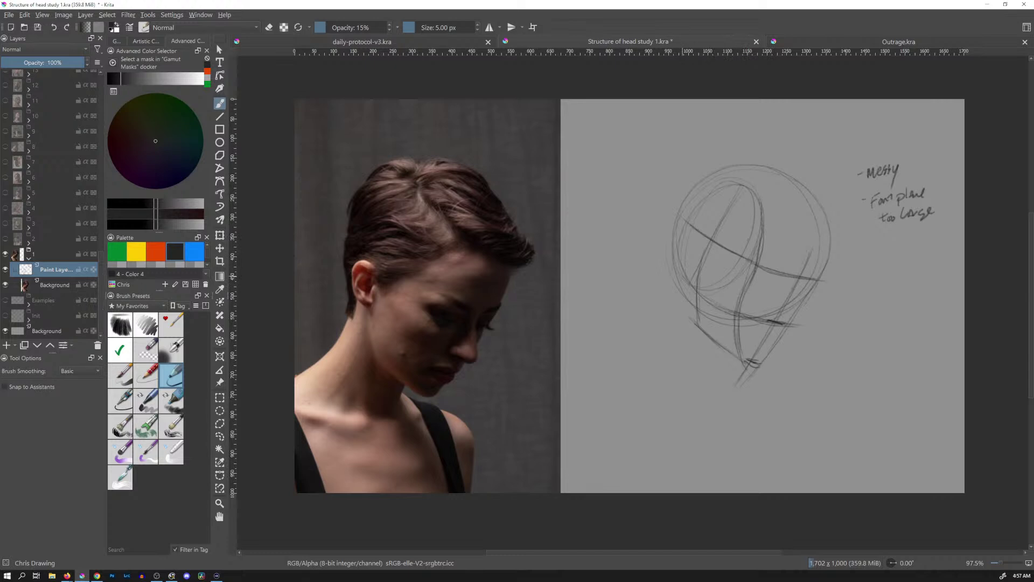
# Sketch the neck as a slanted cylinder with a rounded base and strengthen the back edge of the side oval
pyautogui.moveTo(673, 295); pyautogui.dragTo(629, 353)
pyautogui.moveTo(731, 360); pyautogui.dragTo(713, 386)
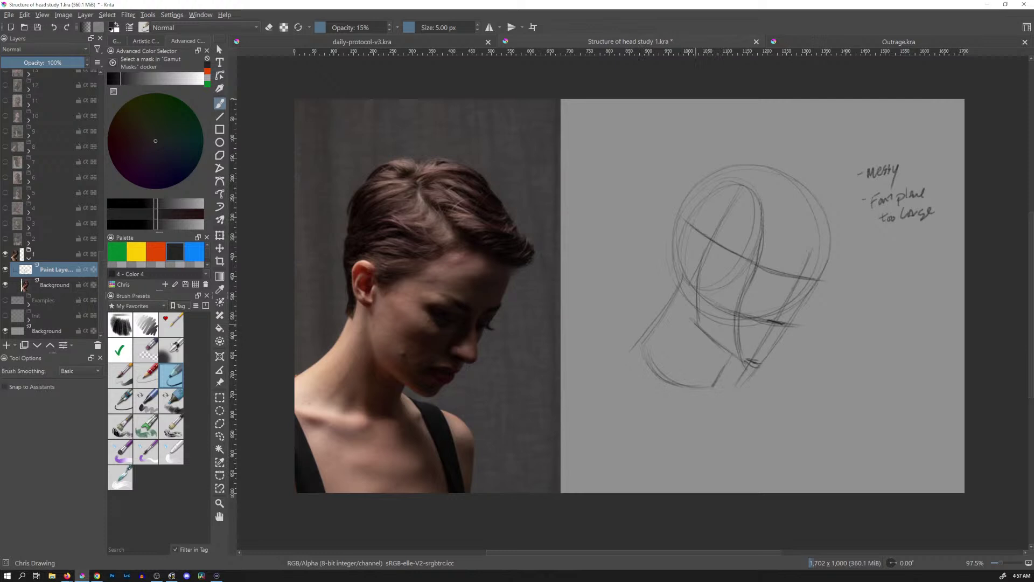
pyautogui.moveTo(661, 364); pyautogui.dragTo(693, 388)
pyautogui.moveTo(696, 195); pyautogui.dragTo(678, 241)
# Hide study group 1, show group 2 with the smiling portrait, and select the paint layer inside it
pyautogui.click(28, 260)
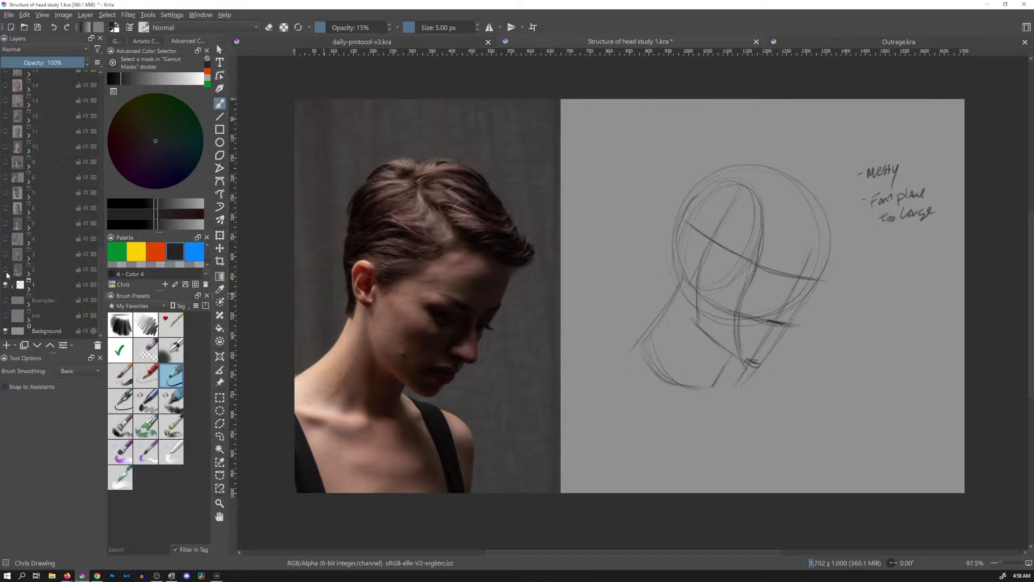
pyautogui.click(5, 268)
pyautogui.click(6, 284)
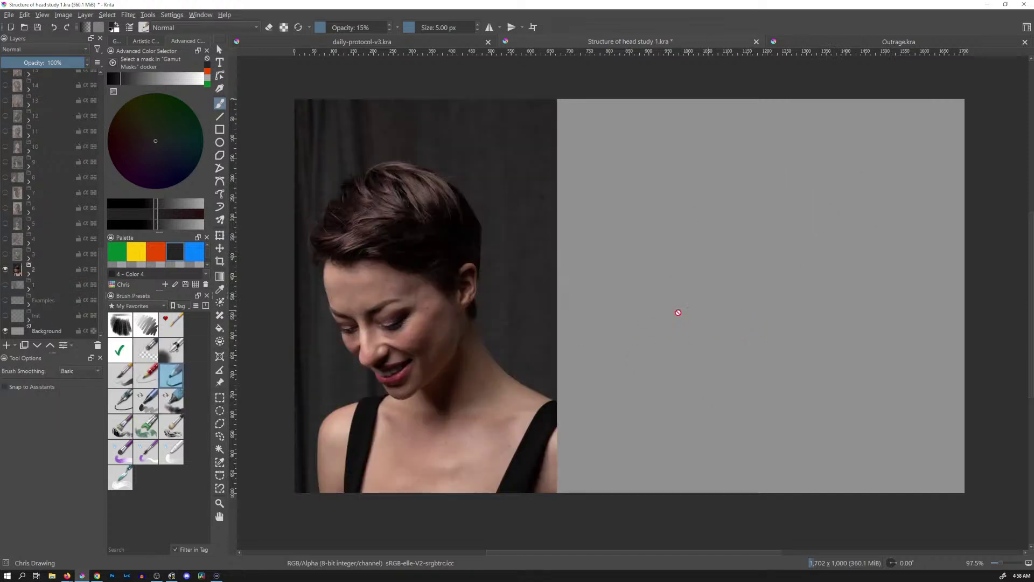
pyautogui.click(28, 273)
pyautogui.click(54, 284)
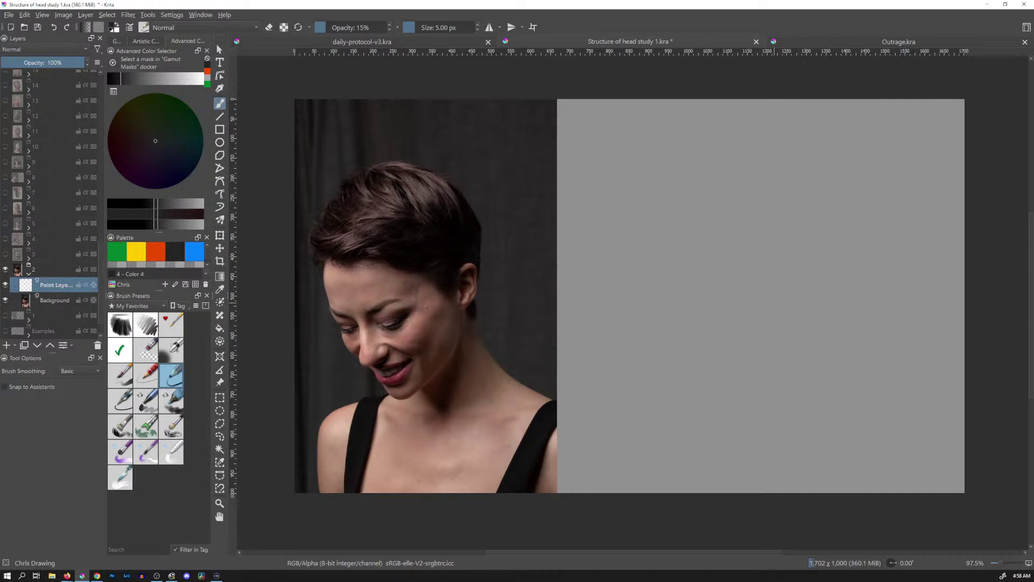
# Sketch a large ball for the cranium beside the smiling portrait and draw a tilted oval for the side plane on its ear side
pyautogui.moveTo(636, 178)
pyautogui.mouseDown()
pyautogui.moveTo(792, 208)
pyautogui.moveTo(673, 339)
pyautogui.moveTo(620, 227)
pyautogui.moveTo(616, 259)
pyautogui.mouseUp()
pyautogui.moveTo(778, 324); pyautogui.dragTo(757, 340)
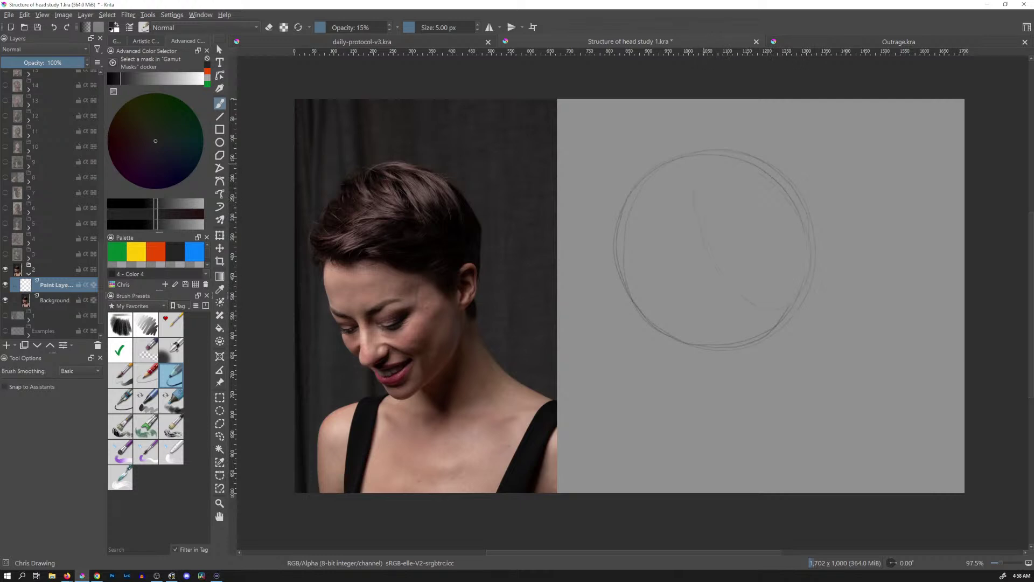
pyautogui.moveTo(725, 160)
pyautogui.mouseDown()
pyautogui.moveTo(704, 200)
pyautogui.moveTo(805, 270)
pyautogui.moveTo(760, 167)
pyautogui.mouseUp()
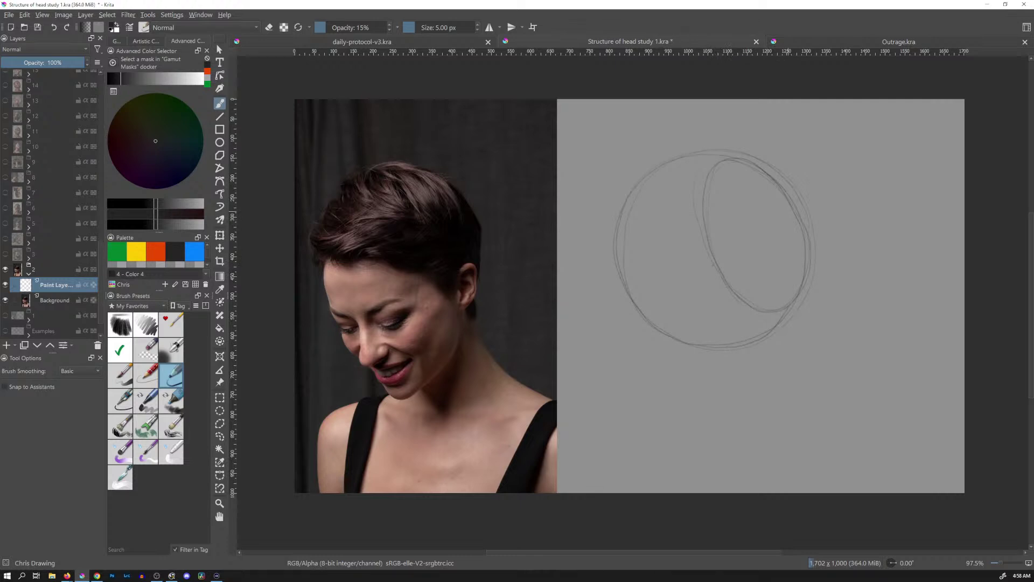
# Draw the brow line wrapping across the side oval and front of the ball, plus the slanted face centre line with nose and chin marks
pyautogui.moveTo(723, 253); pyautogui.dragTo(774, 226)
pyautogui.moveTo(767, 175); pyautogui.dragTo(756, 299)
pyautogui.hotkey('ctrl', 'z')
pyautogui.hotkey('ctrl', 'z')
pyautogui.moveTo(639, 285); pyautogui.dragTo(686, 277)
pyautogui.moveTo(658, 288); pyautogui.dragTo(752, 438)
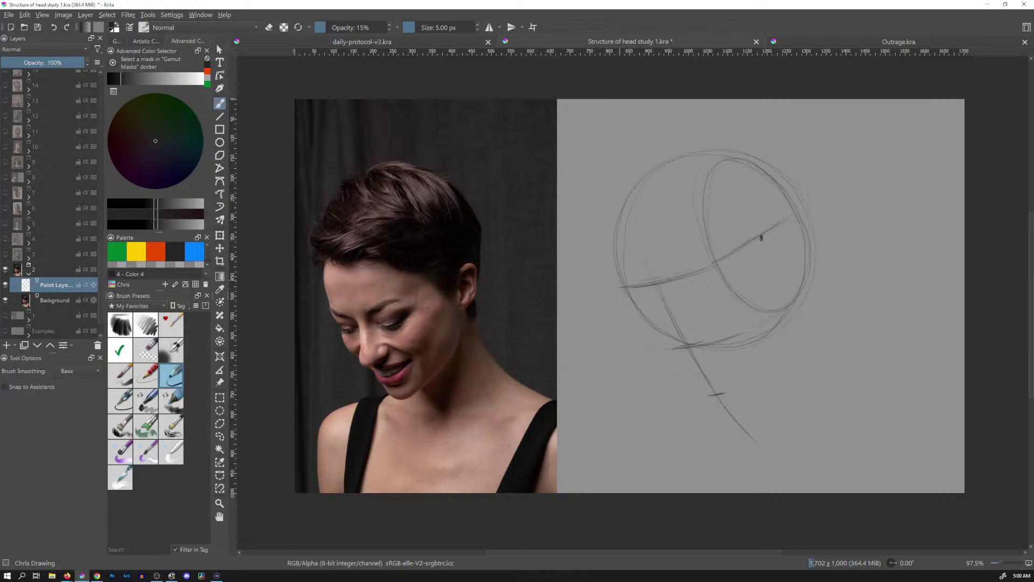
# Add the far face contour, the side oval's vertical axis, the jaw to the chin, and the edge separating front and side planes
pyautogui.moveTo(646, 262)
pyautogui.mouseDown()
pyautogui.moveTo(681, 375)
pyautogui.moveTo(707, 396)
pyautogui.mouseUp()
pyautogui.moveTo(738, 198); pyautogui.dragTo(787, 291)
pyautogui.moveTo(771, 343); pyautogui.dragTo(744, 379)
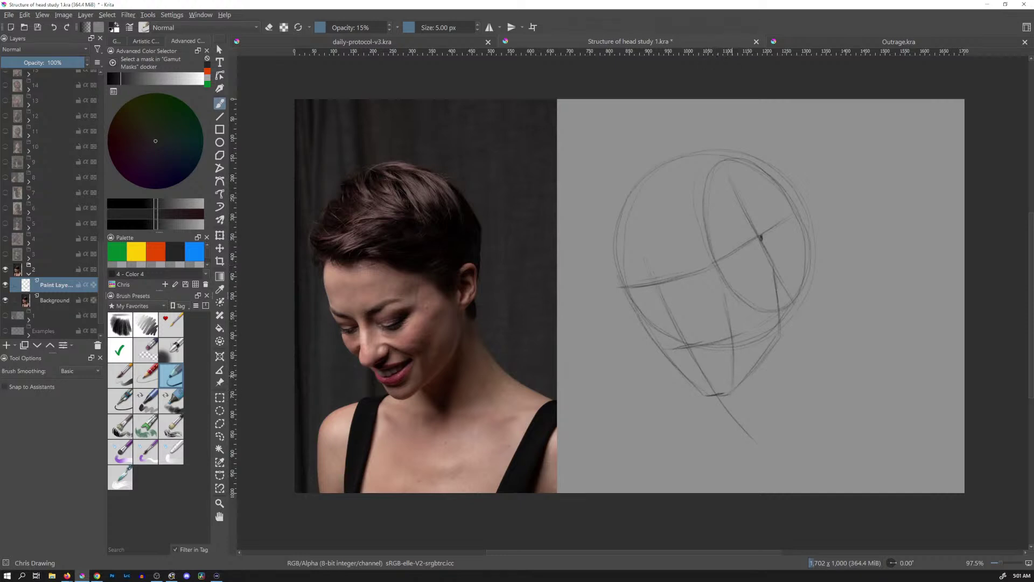
pyautogui.moveTo(703, 204); pyautogui.dragTo(734, 378)
# Erase the centre line's overshoot below the chin and sketch the neck as a short cylinder with a rounded base
pyautogui.moveTo(776, 387); pyautogui.dragTo(793, 387)
pyautogui.press('e')
pyautogui.moveTo(744, 415)
pyautogui.mouseDown()
pyautogui.moveTo(721, 415)
pyautogui.moveTo(728, 405)
pyautogui.moveTo(719, 405)
pyautogui.moveTo(757, 454)
pyautogui.mouseUp()
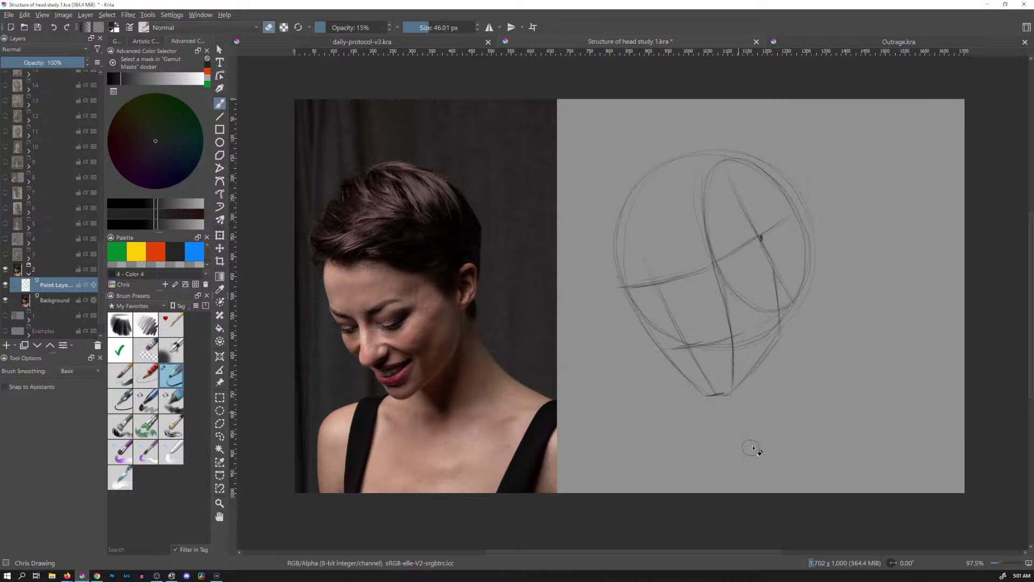
pyautogui.press('e')
pyautogui.moveTo(803, 286); pyautogui.dragTo(833, 404)
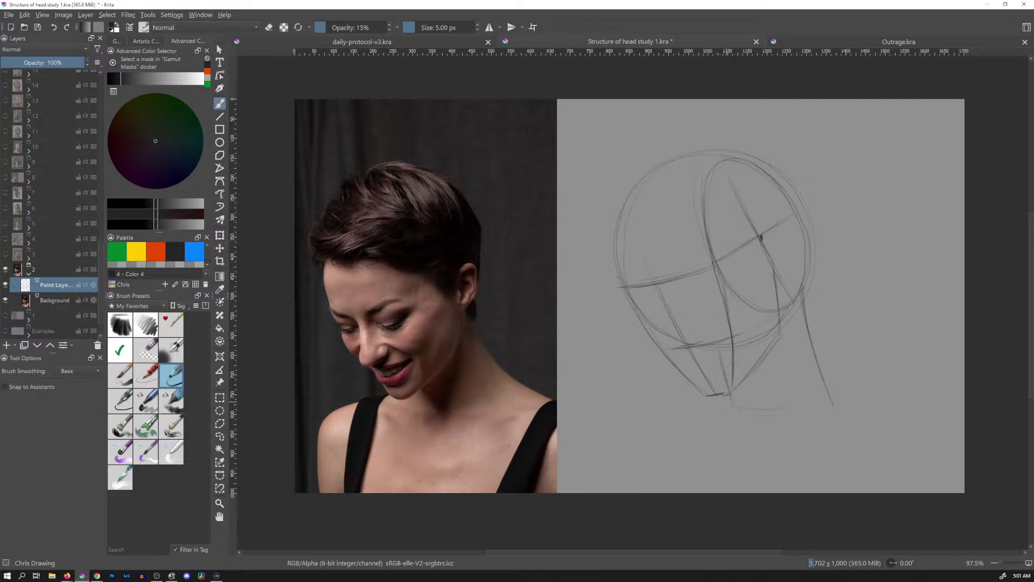
pyautogui.moveTo(820, 387)
pyautogui.mouseDown()
pyautogui.moveTo(807, 409)
pyautogui.moveTo(739, 408)
pyautogui.mouseUp()
# Sketch a timeline above the head with two circles, a connecting line and return arc, labelled "effort", "10 years" and "Success"
pyautogui.moveTo(603, 122)
pyautogui.mouseDown()
pyautogui.moveTo(597, 133)
pyautogui.moveTo(604, 123)
pyautogui.mouseUp()
pyautogui.moveTo(931, 120)
pyautogui.mouseDown()
pyautogui.moveTo(913, 148)
pyautogui.moveTo(944, 145)
pyautogui.mouseUp()
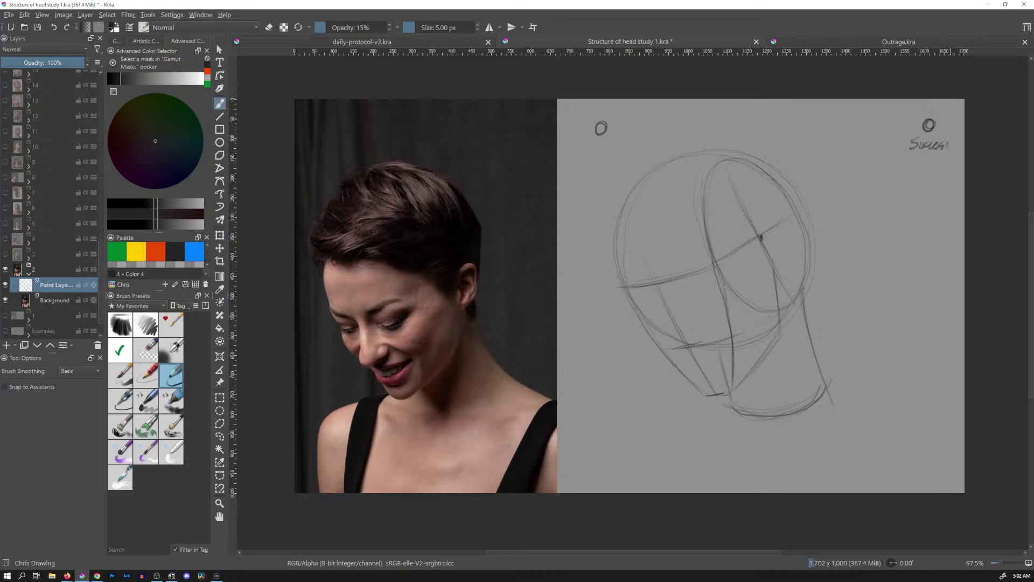
pyautogui.moveTo(766, 142); pyautogui.dragTo(790, 141)
pyautogui.moveTo(623, 127); pyautogui.dragTo(892, 116)
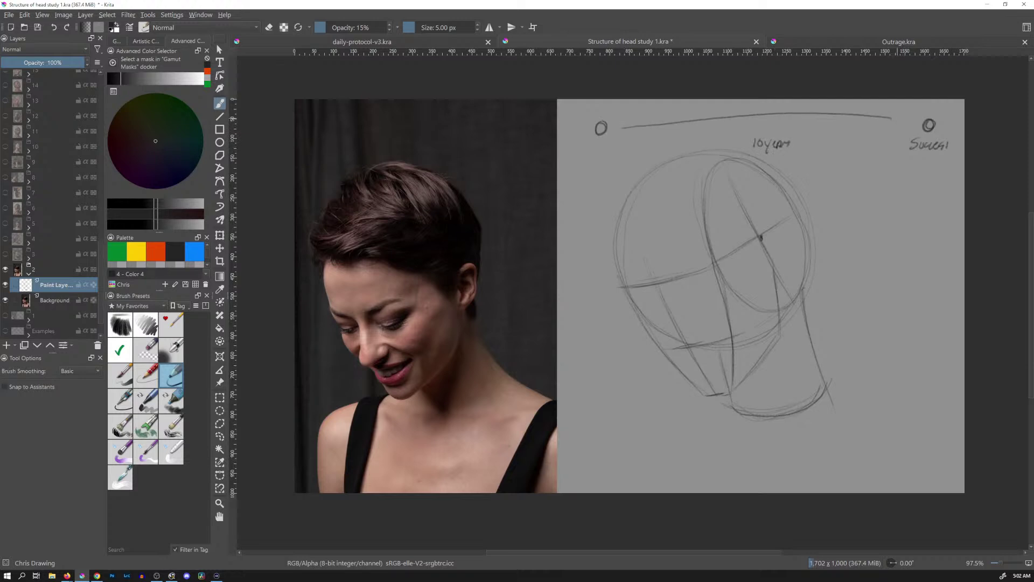
pyautogui.moveTo(627, 123); pyautogui.dragTo(595, 152)
pyautogui.moveTo(594, 153); pyautogui.dragTo(604, 143)
pyautogui.moveTo(609, 146); pyautogui.dragTo(613, 151)
pyautogui.moveTo(620, 123)
pyautogui.mouseDown()
pyautogui.moveTo(808, 100)
pyautogui.moveTo(908, 127)
pyautogui.mouseUp()
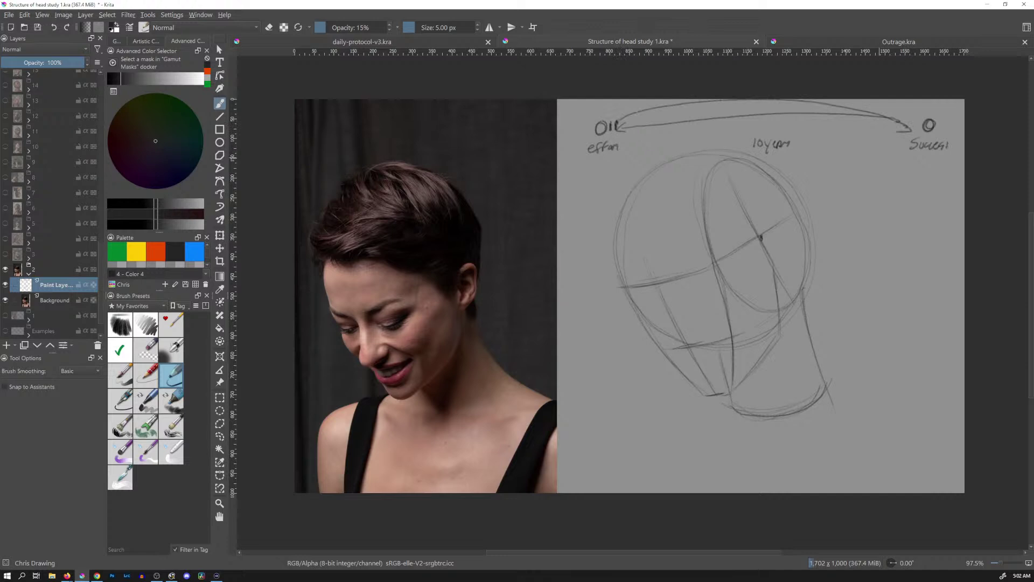
pyautogui.moveTo(625, 127); pyautogui.dragTo(639, 127)
# Delete the timeline sketch above the head using a freehand selection, clear the selection and return to the brush
pyautogui.hotkey('ctrl', 'r')
pyautogui.moveTo(841, 179)
pyautogui.mouseDown()
pyautogui.moveTo(984, 109)
pyautogui.moveTo(865, 70)
pyautogui.moveTo(665, 76)
pyautogui.moveTo(568, 133)
pyautogui.moveTo(617, 178)
pyautogui.mouseUp()
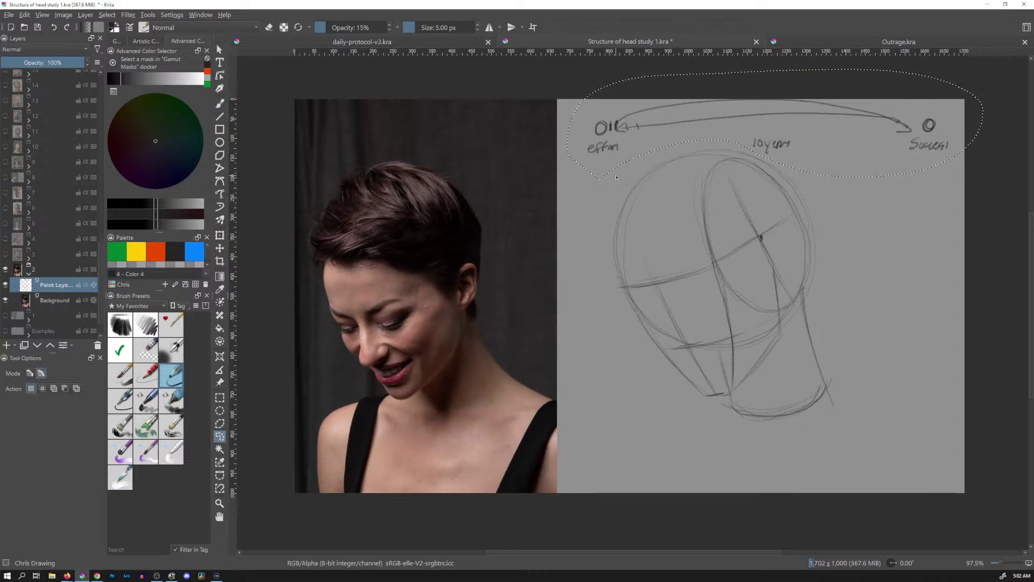
pyautogui.press('Delete')
pyautogui.hotkey('ctrl', 'shift', 'a')
pyautogui.press('b')
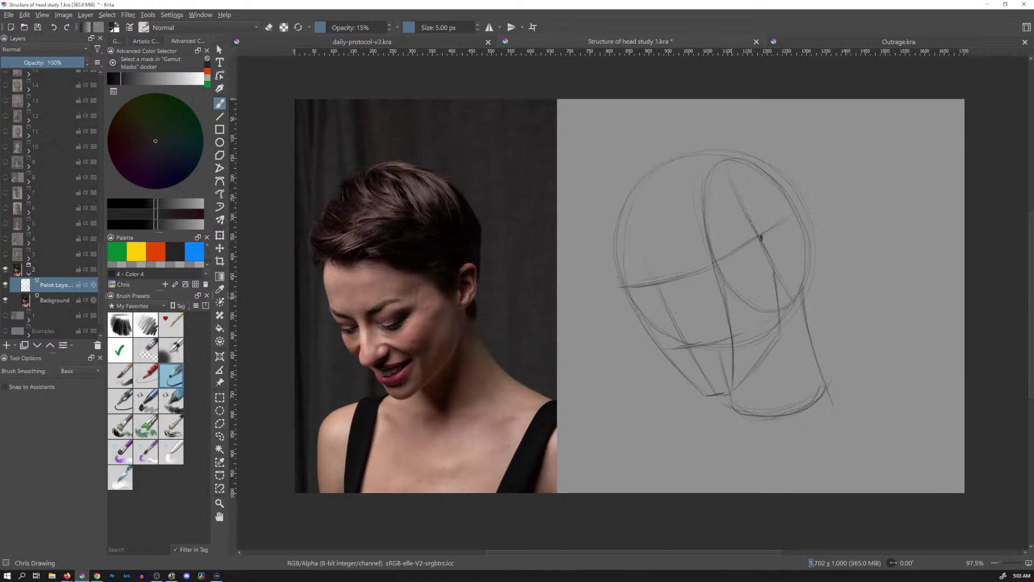
pyautogui.moveTo(801, 127); pyautogui.dragTo(757, 199)
pyautogui.moveTo(807, 122); pyautogui.dragTo(840, 131)
pyautogui.hotkey('ctrl', 'z')
pyautogui.moveTo(827, 129); pyautogui.dragTo(837, 139)
pyautogui.hotkey('ctrl', 'z')
pyautogui.hotkey('ctrl', 'z')
pyautogui.hotkey('ctrl', 'z')
pyautogui.hotkey('ctrl', 'z')
pyautogui.hotkey('ctrl', 'z')
# Handwrite the critique notes "ellipse very wrong" and "clean" with a check mark above the head, and save the document
pyautogui.moveTo(845, 127)
pyautogui.mouseDown()
pyautogui.moveTo(941, 121)
pyautogui.moveTo(944, 132)
pyautogui.mouseUp()
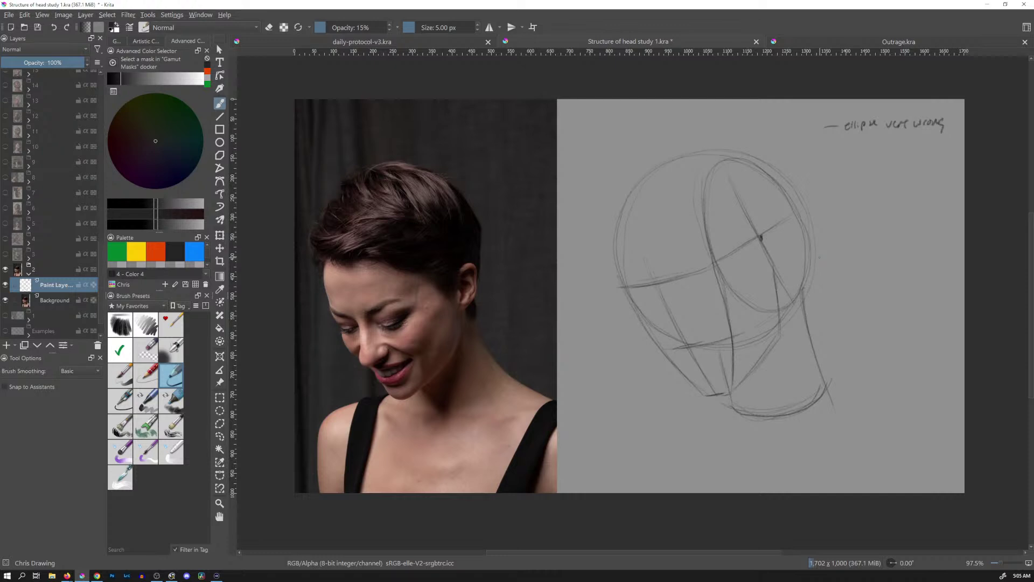
pyautogui.hotkey('ctrl', 's')
pyautogui.moveTo(852, 143)
pyautogui.mouseDown()
pyautogui.moveTo(870, 149)
pyautogui.moveTo(901, 135)
pyautogui.mouseUp()
# Compare with the previous study by showing group 1 in place of group 2, and return to group 2 with its layers expanded
pyautogui.click(29, 274)
pyautogui.click(5, 269)
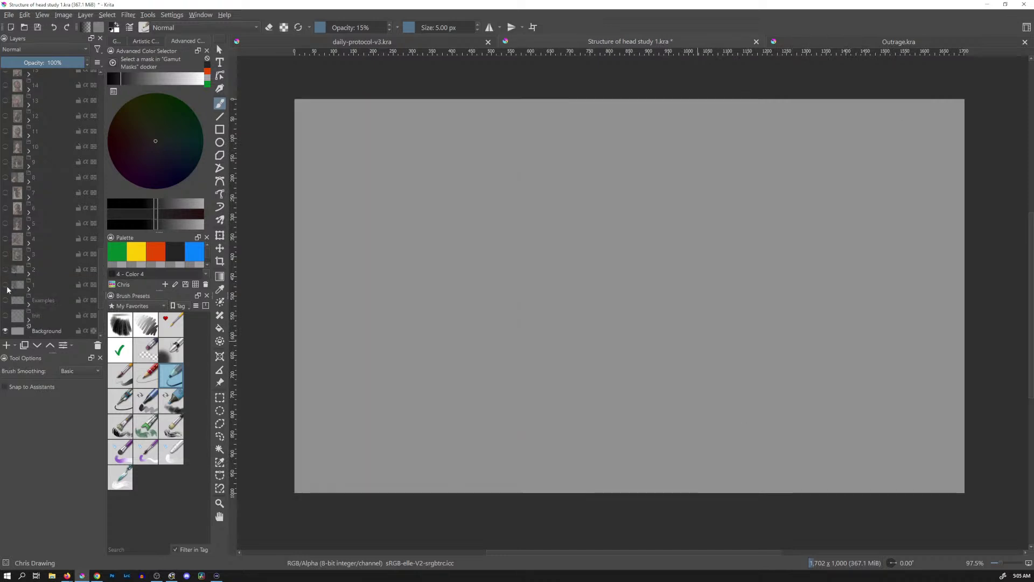
pyautogui.click(5, 285)
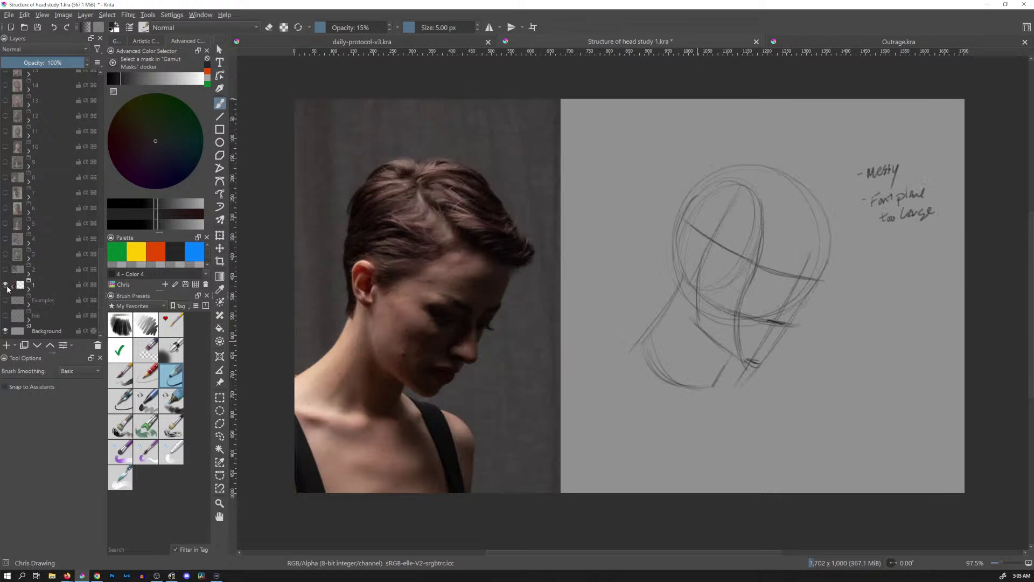
pyautogui.click(5, 284)
pyautogui.click(5, 269)
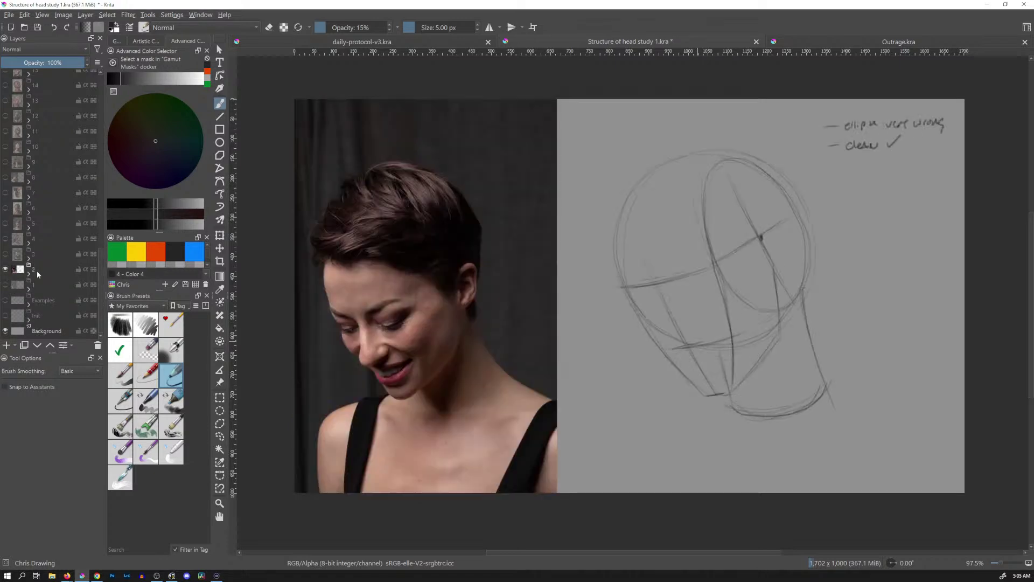
pyautogui.click(29, 273)
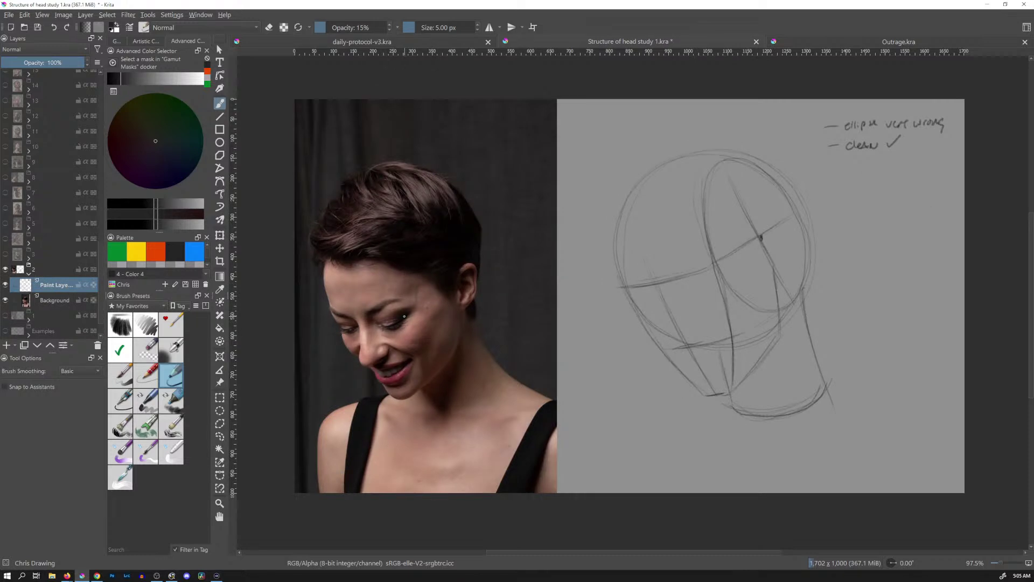
# Draw orange-red slanted guide strokes on the portrait photo over the near eye, the far edge of the face and the back of the head
pyautogui.click(155, 251)
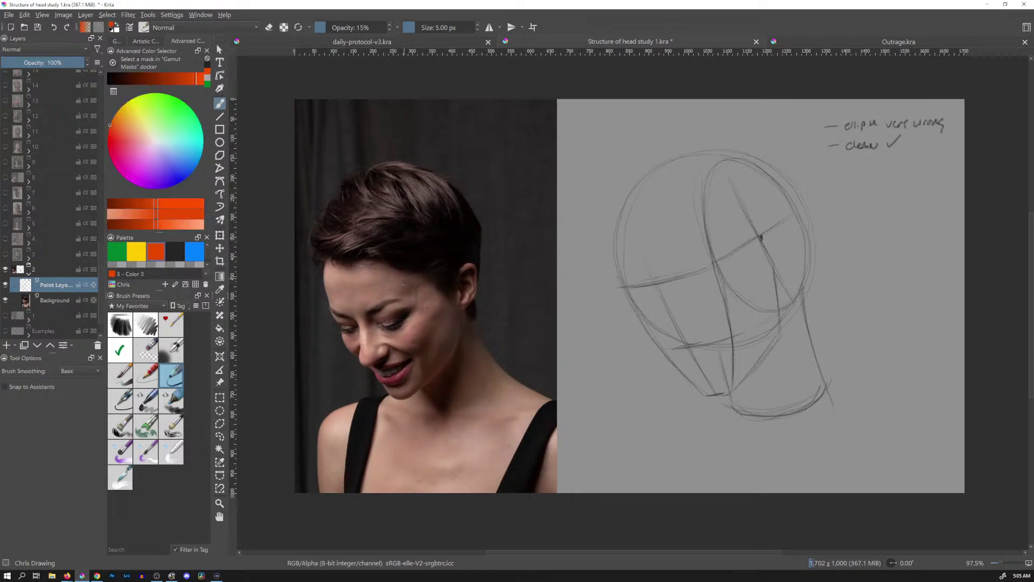
pyautogui.moveTo(389, 280); pyautogui.dragTo(410, 327)
pyautogui.hotkey('ctrl', 'z')
pyautogui.moveTo(398, 301)
pyautogui.mouseDown()
pyautogui.moveTo(373, 312)
pyautogui.moveTo(398, 299)
pyautogui.moveTo(399, 326)
pyautogui.mouseUp()
pyautogui.hotkey('ctrl', 'z')
pyautogui.hotkey('ctrl', 'z')
pyautogui.hotkey('ctrl', 'z')
pyautogui.moveTo(389, 287); pyautogui.dragTo(403, 323)
pyautogui.moveTo(327, 303); pyautogui.dragTo(342, 343)
pyautogui.moveTo(466, 206); pyautogui.dragTo(498, 274)
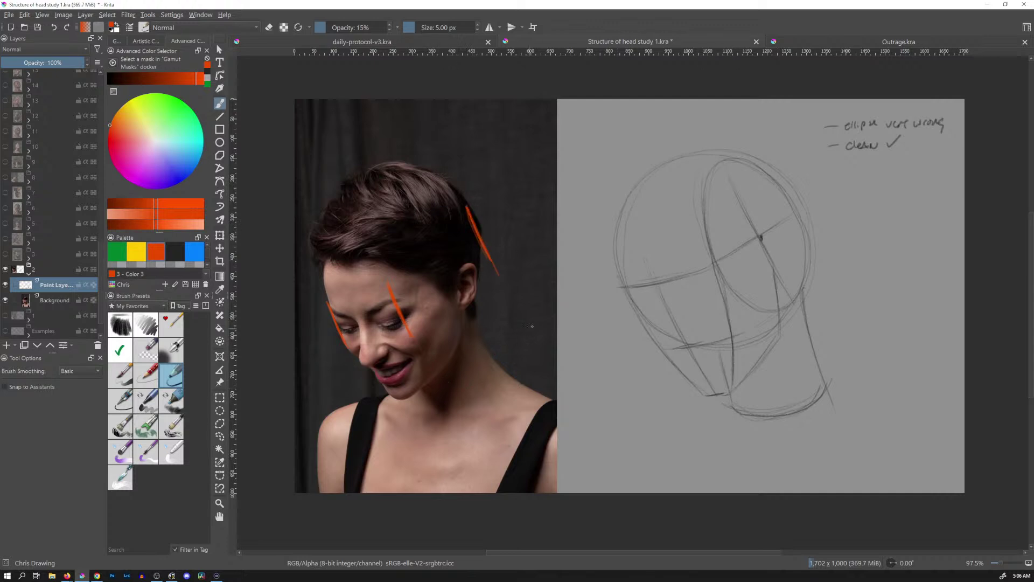
# Undo the orange-red guide strokes on the photo
pyautogui.hotkey('ctrl', 'z')
pyautogui.hotkey('ctrl', 'z')
pyautogui.hotkey('ctrl', 'z')
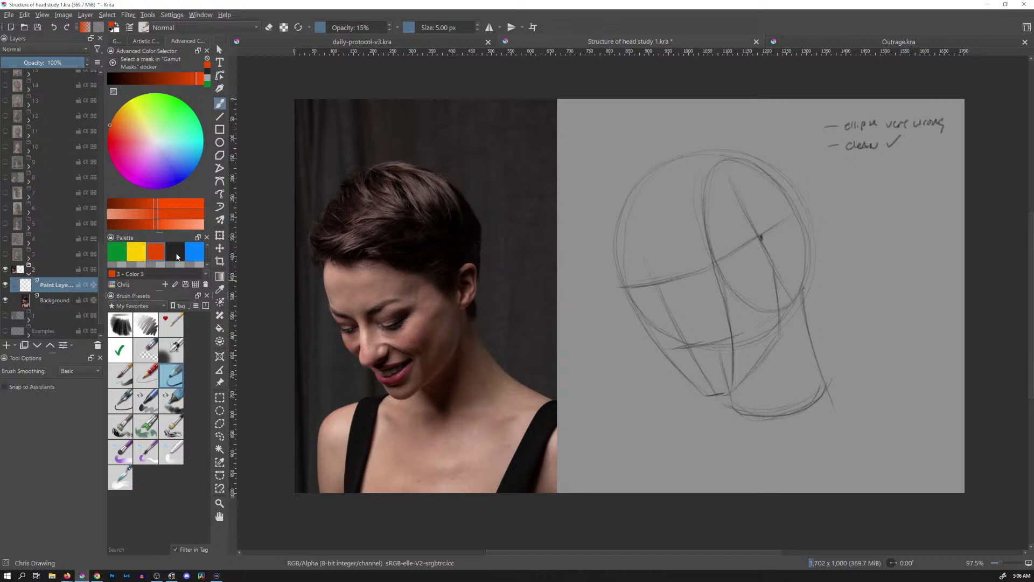
# Handwrite the third critique note "Front plane too wide" in the dark palette colour below the others and save the document
pyautogui.click(175, 251)
pyautogui.moveTo(832, 166)
pyautogui.mouseDown()
pyautogui.moveTo(855, 163)
pyautogui.moveTo(917, 173)
pyautogui.mouseUp()
pyautogui.moveTo(921, 167); pyautogui.dragTo(955, 166)
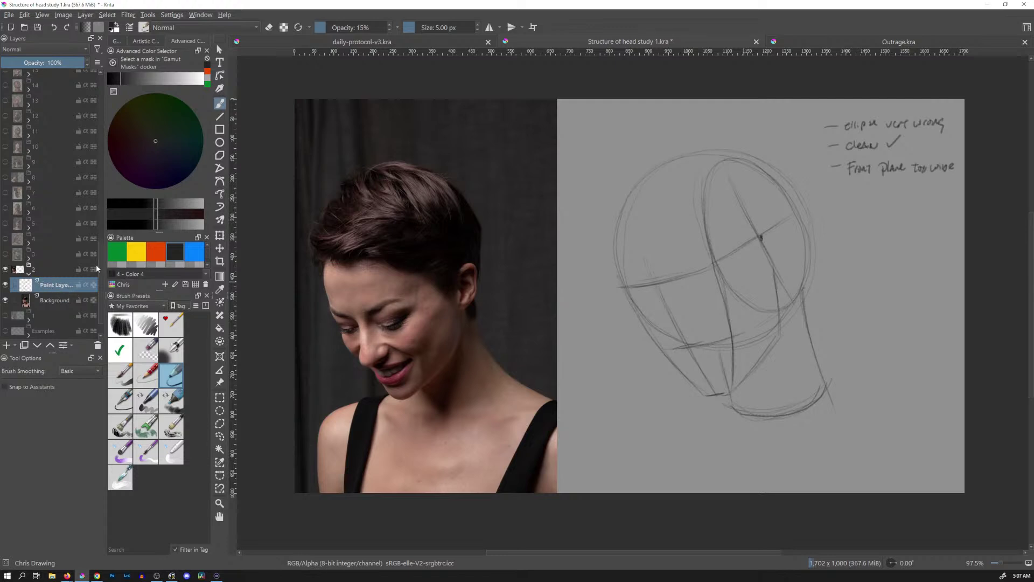
pyautogui.hotkey('ctrl', 's')
# Hide study group 2, show group 3 with the bearded man's portrait, and select the paint layer inside it
pyautogui.click(29, 273)
pyautogui.click(29, 258)
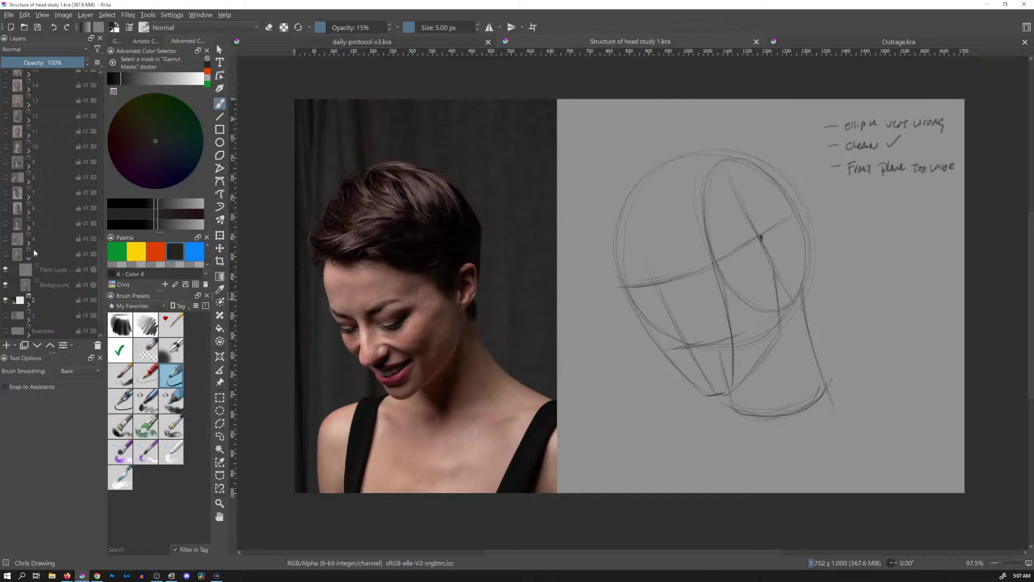
pyautogui.click(6, 254)
pyautogui.click(6, 300)
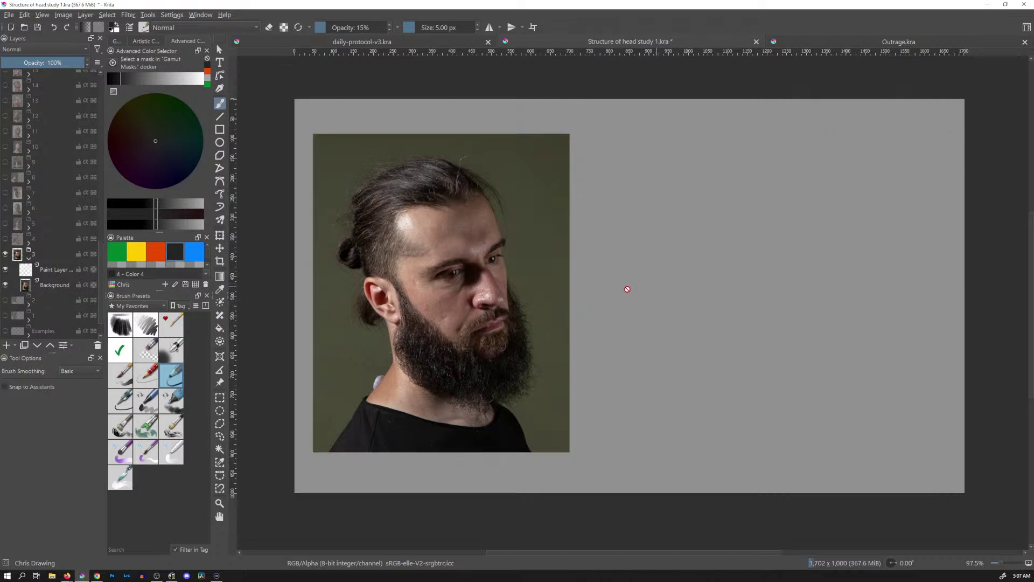
pyautogui.click(56, 274)
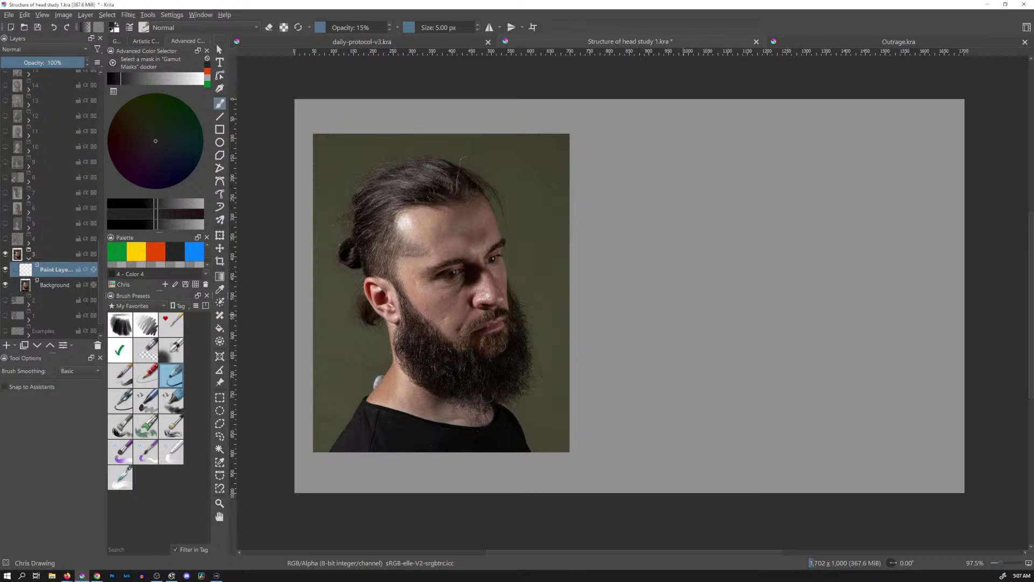
# Sketch a large ball for the cranium beside the bearded man's portrait
pyautogui.moveTo(768, 173)
pyautogui.mouseDown()
pyautogui.moveTo(756, 338)
pyautogui.moveTo(797, 204)
pyautogui.mouseUp()
pyautogui.hotkey('ctrl', 'z')
pyautogui.moveTo(722, 142)
pyautogui.mouseDown()
pyautogui.moveTo(639, 165)
pyautogui.moveTo(746, 337)
pyautogui.mouseUp()
pyautogui.moveTo(701, 139)
pyautogui.mouseDown()
pyautogui.moveTo(628, 205)
pyautogui.moveTo(700, 343)
pyautogui.moveTo(808, 242)
pyautogui.moveTo(749, 148)
pyautogui.mouseUp()
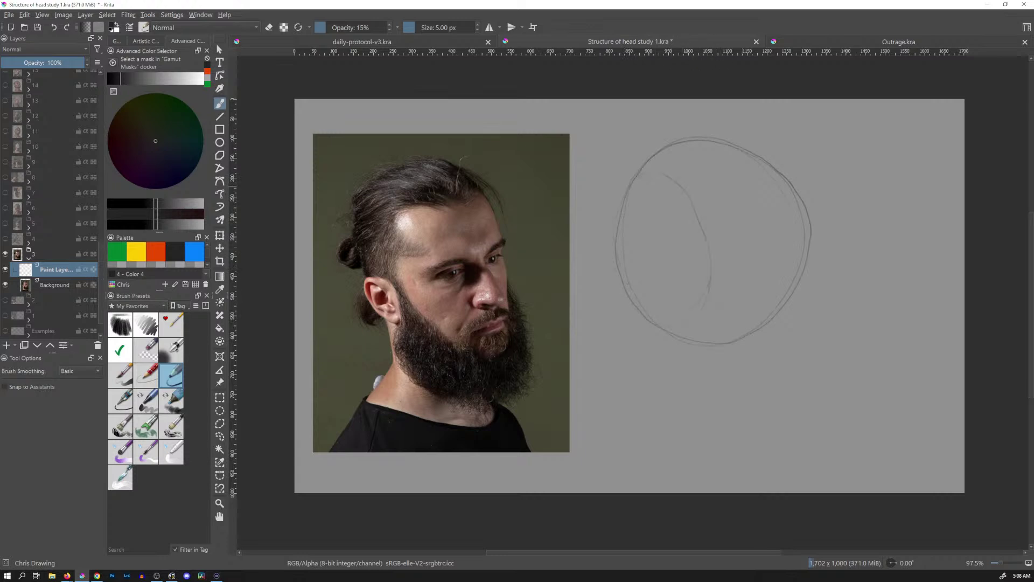
# Rework the side plane as a tilted oval along the back edge of the ball
pyautogui.hotkey('ctrl', 'z')
pyautogui.moveTo(697, 337)
pyautogui.mouseDown()
pyautogui.moveTo(638, 184)
pyautogui.moveTo(639, 304)
pyautogui.mouseUp()
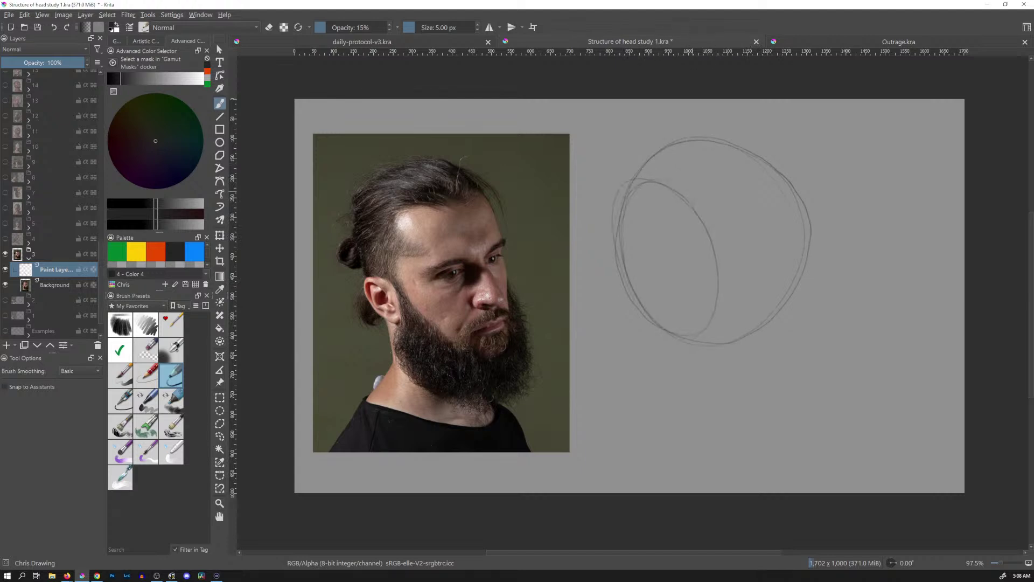
pyautogui.hotkey('ctrl', 'z')
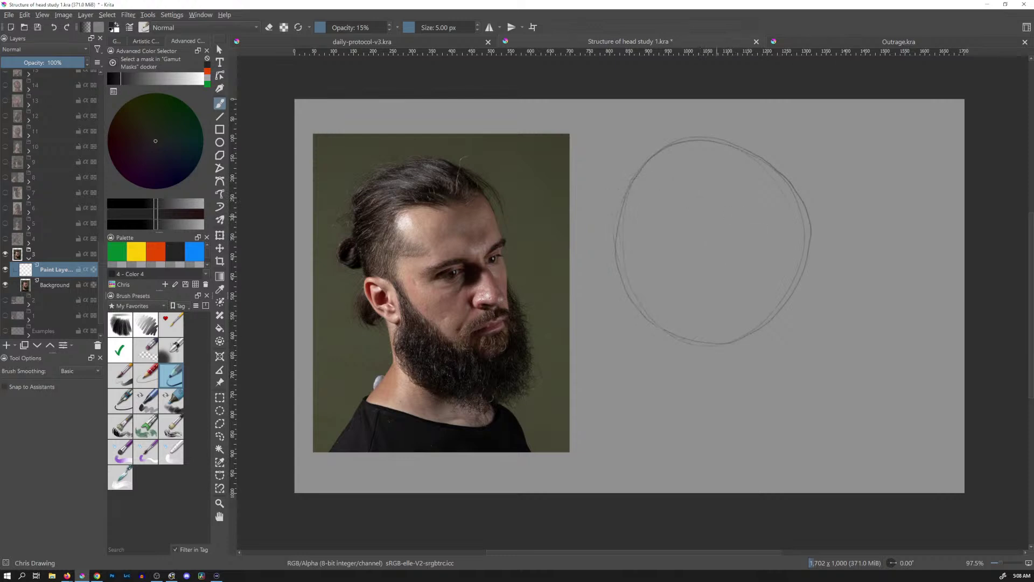
pyautogui.moveTo(636, 281); pyautogui.dragTo(670, 326)
pyautogui.moveTo(617, 218); pyautogui.dragTo(653, 322)
pyautogui.hotkey('ctrl', 'z')
pyautogui.moveTo(680, 341); pyautogui.dragTo(669, 182)
pyautogui.hotkey('ctrl', 'z')
pyautogui.moveTo(624, 225)
pyautogui.mouseDown()
pyautogui.moveTo(695, 339)
pyautogui.moveTo(635, 186)
pyautogui.mouseUp()
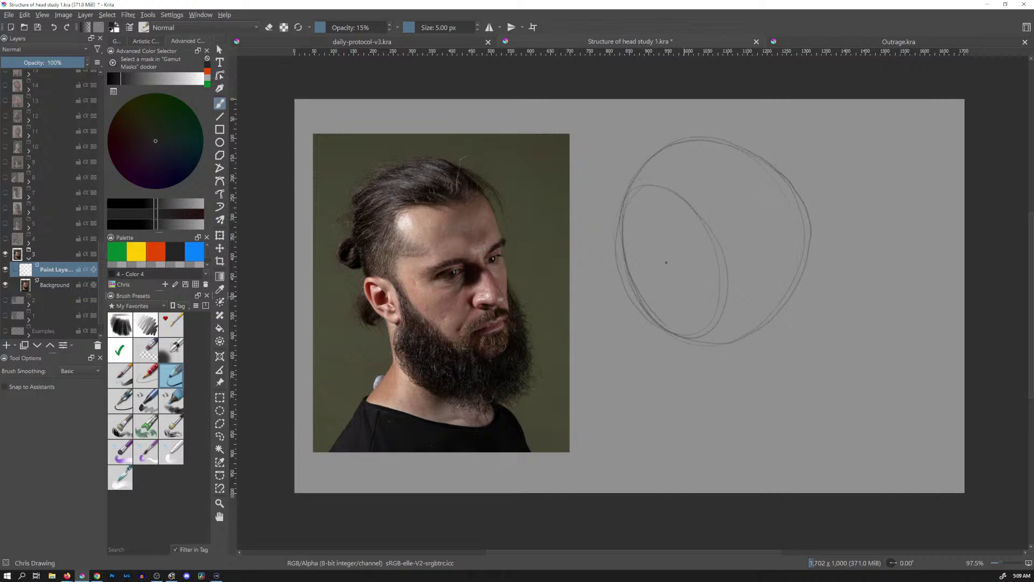
# Draw crossing axes through the side oval and extend the brow line across the front of the ball to its far edge
pyautogui.moveTo(649, 199); pyautogui.dragTo(692, 329)
pyautogui.moveTo(658, 243); pyautogui.dragTo(687, 312)
pyautogui.moveTo(718, 249); pyautogui.dragTo(801, 208)
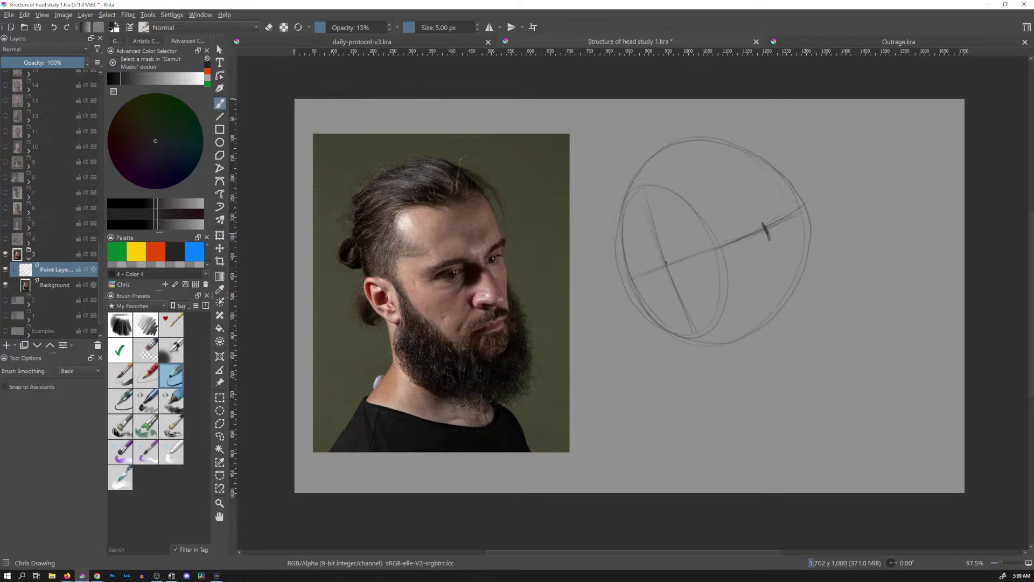
pyautogui.hotkey('ctrl', 'z')
# Draw the face's centre line slanting down from the brow line and mark the base of the nose
pyautogui.moveTo(771, 207); pyautogui.dragTo(832, 386)
pyautogui.moveTo(817, 316); pyautogui.dragTo(852, 450)
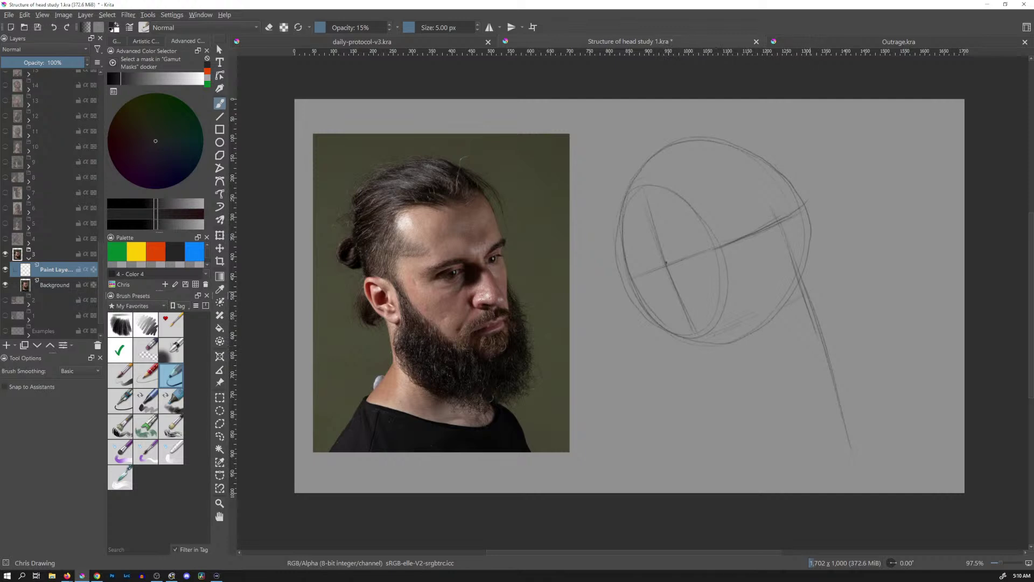
pyautogui.moveTo(828, 285); pyautogui.dragTo(802, 296)
# Outline the far side of the face from the brow down to the chin and mark the chin
pyautogui.moveTo(818, 269); pyautogui.dragTo(832, 329)
pyautogui.moveTo(817, 252); pyautogui.dragTo(830, 360)
pyautogui.moveTo(827, 315); pyautogui.dragTo(834, 367)
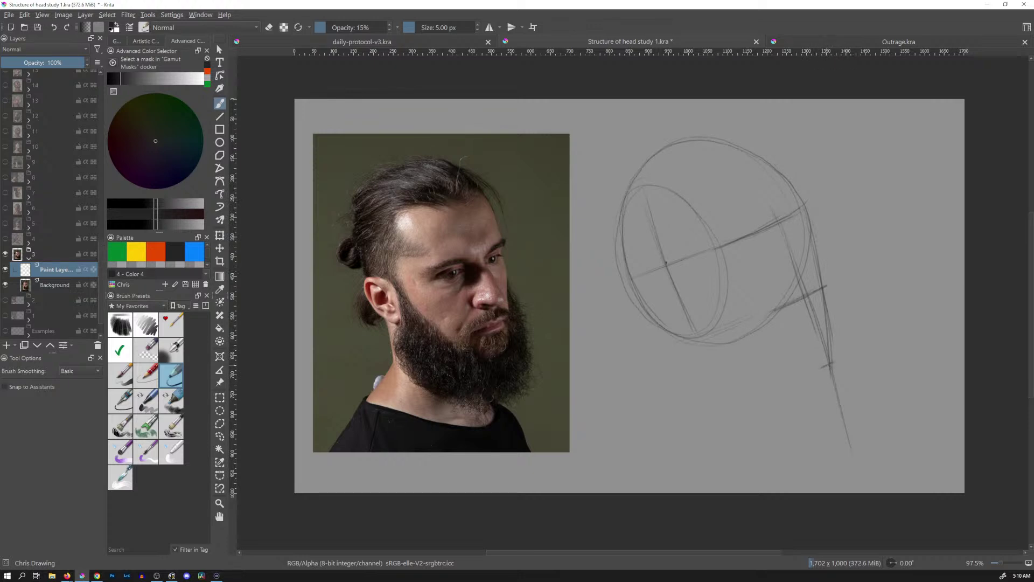
pyautogui.moveTo(836, 362); pyautogui.dragTo(828, 294)
# Draw the jaw from the side oval to the chin and the curved edge separating the face's front and side planes
pyautogui.moveTo(819, 375); pyautogui.dragTo(717, 364)
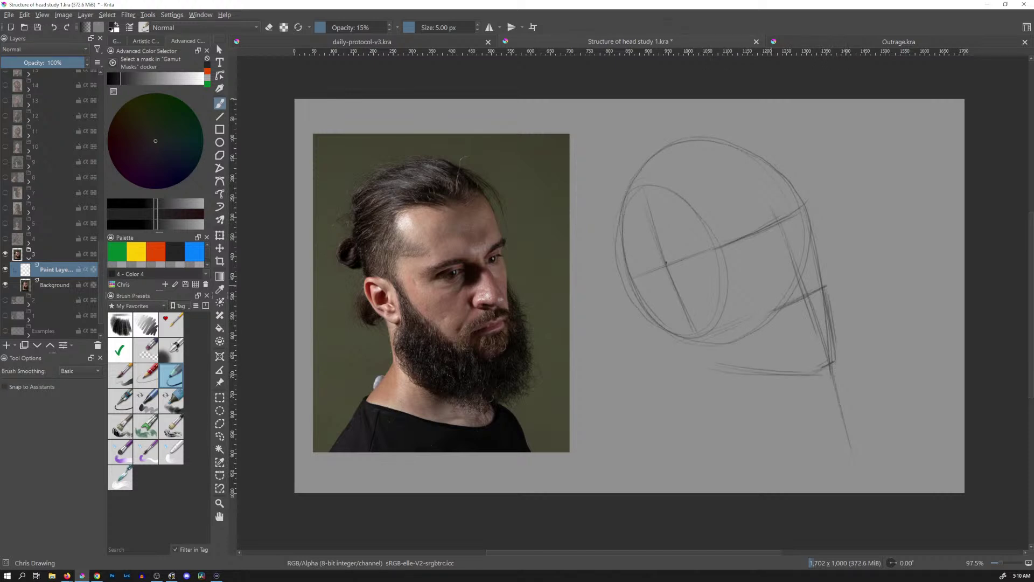
pyautogui.moveTo(674, 303); pyautogui.dragTo(710, 349)
pyautogui.moveTo(810, 371)
pyautogui.mouseDown()
pyautogui.moveTo(829, 366)
pyautogui.moveTo(753, 378)
pyautogui.mouseUp()
pyautogui.moveTo(802, 364); pyautogui.dragTo(750, 294)
pyautogui.moveTo(724, 259); pyautogui.dragTo(755, 310)
pyautogui.moveTo(812, 372); pyautogui.dragTo(736, 284)
pyautogui.moveTo(708, 225); pyautogui.dragTo(800, 362)
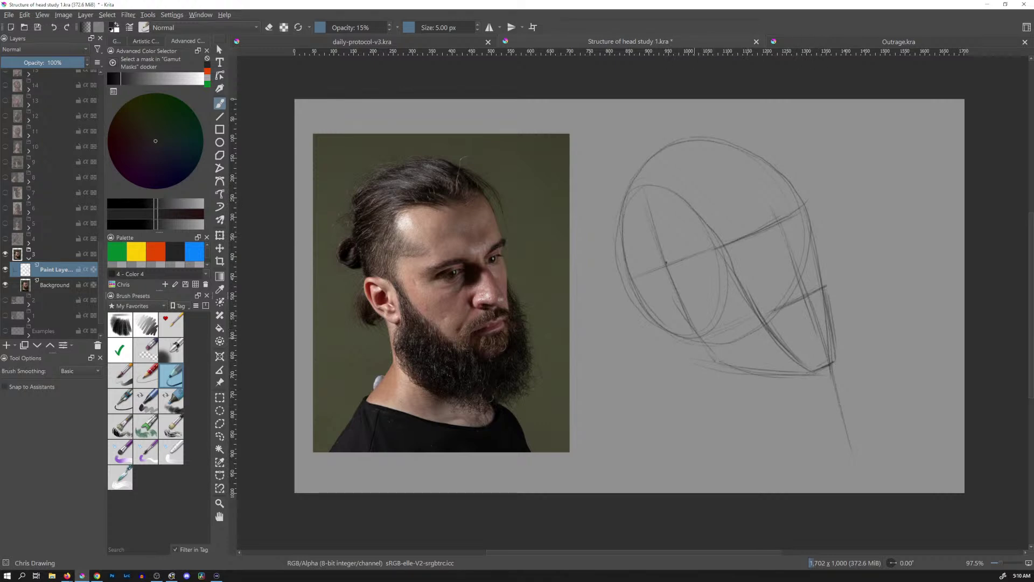
# Sketch the neck as a slanted cylinder with a rounded base and erase the centre line's overshoot below the chin
pyautogui.moveTo(674, 329); pyautogui.dragTo(712, 432)
pyautogui.press('e')
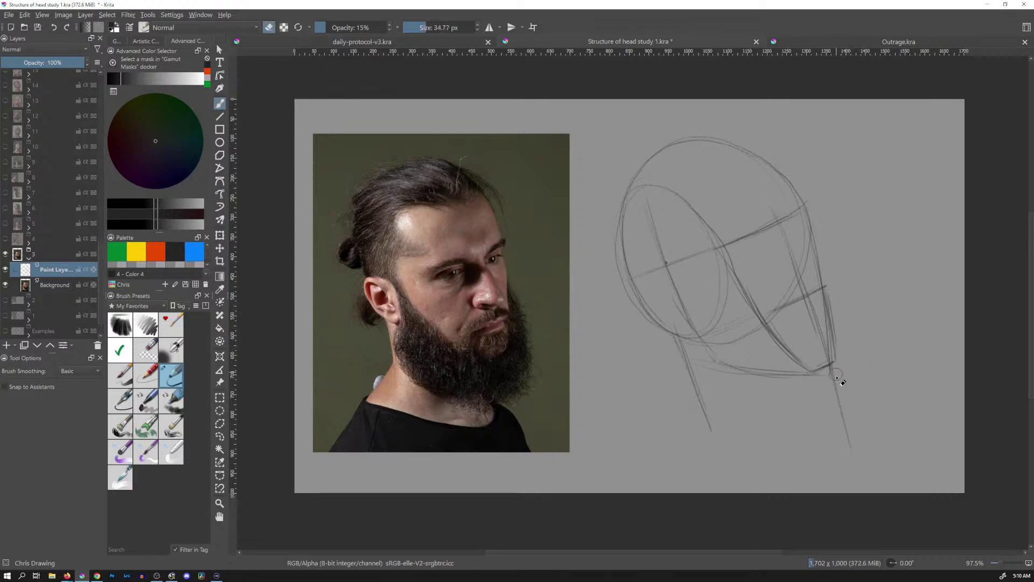
pyautogui.moveTo(836, 374)
pyautogui.mouseDown()
pyautogui.moveTo(836, 421)
pyautogui.moveTo(855, 428)
pyautogui.mouseUp()
pyautogui.press('e')
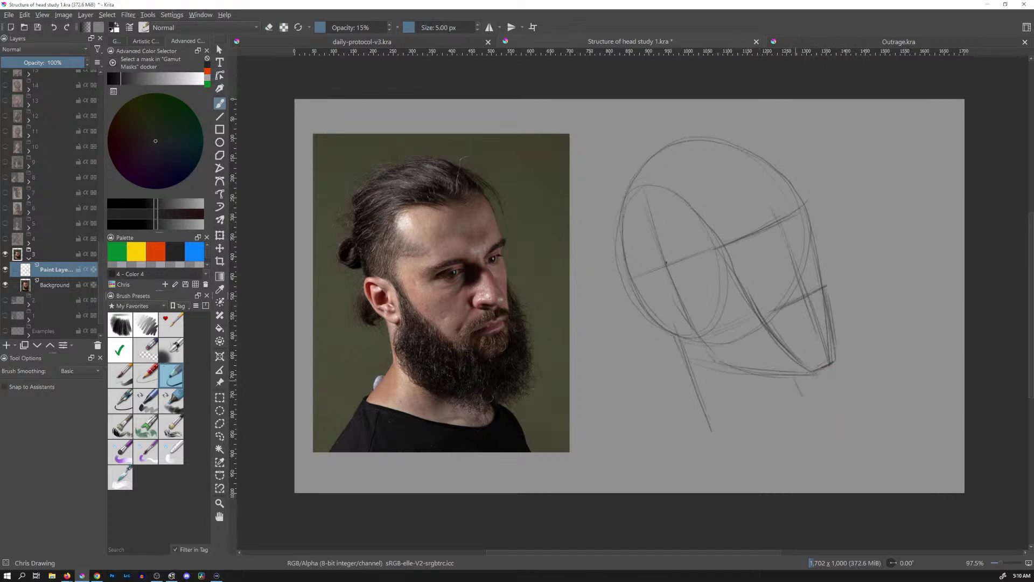
pyautogui.moveTo(794, 381); pyautogui.dragTo(808, 406)
pyautogui.moveTo(727, 438); pyautogui.dragTo(807, 418)
pyautogui.moveTo(715, 420)
pyautogui.mouseDown()
pyautogui.moveTo(758, 434)
pyautogui.moveTo(807, 422)
pyautogui.mouseUp()
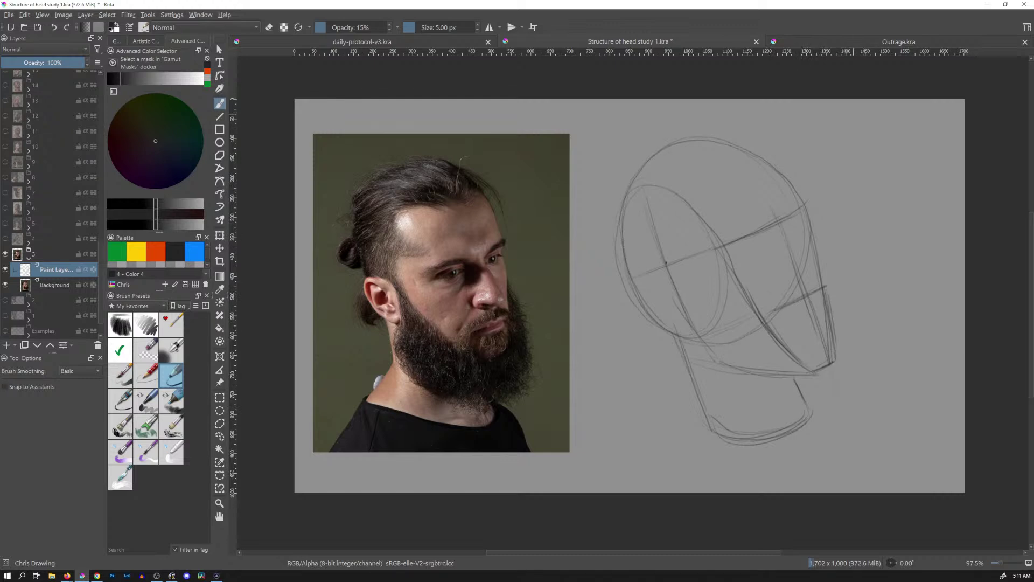
# Handwrite the critique note "Messy" as a dashed list item beside the bearded man's head sketch
pyautogui.moveTo(862, 127)
pyautogui.mouseDown()
pyautogui.moveTo(867, 118)
pyautogui.moveTo(887, 126)
pyautogui.mouseUp()
pyautogui.moveTo(889, 119); pyautogui.dragTo(889, 137)
# Mark the brow and ear edges on the photo and the sketch to compare widths, and undo the marks
pyautogui.moveTo(435, 247); pyautogui.dragTo(441, 265)
pyautogui.moveTo(374, 278); pyautogui.dragTo(378, 291)
pyautogui.moveTo(717, 230); pyautogui.dragTo(725, 264)
pyautogui.moveTo(805, 201); pyautogui.dragTo(810, 225)
pyautogui.moveTo(628, 269); pyautogui.dragTo(634, 292)
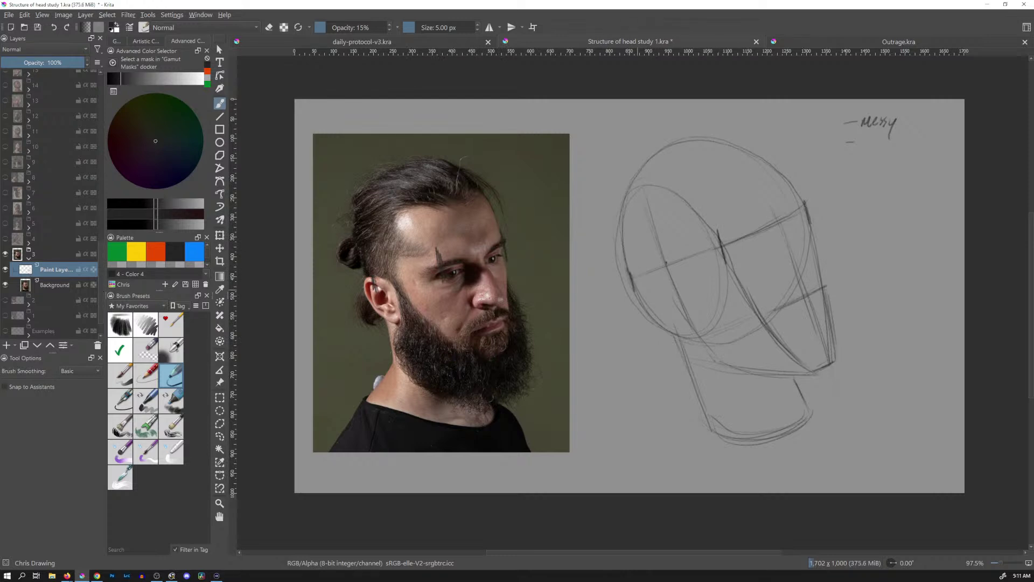
pyautogui.hotkey('ctrl', 'z')
pyautogui.hotkey('ctrl', 'z')
pyautogui.hotkey('ctrl', 'z')
pyautogui.hotkey('ctrl', 'z')
pyautogui.hotkey('ctrl', 'z')
pyautogui.hotkey('ctrl', 'z')
pyautogui.hotkey('ctrl', 'z')
pyautogui.hotkey('ctrl', 'z')
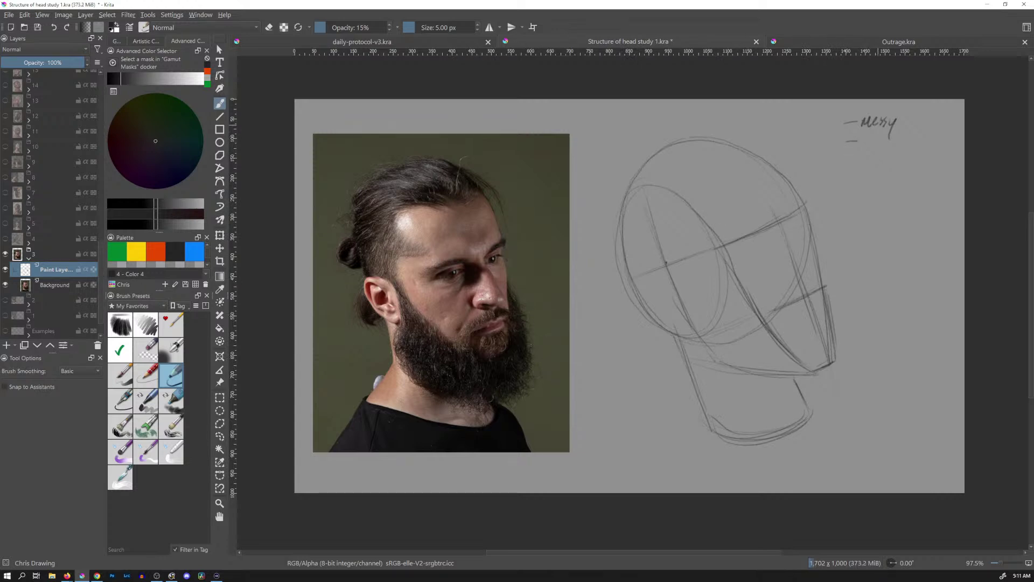
# Handwrite the notes "Widths ✓", "Front Angle off", "Neck?" and "Entire Angle off" below the first note, and save the document
pyautogui.moveTo(862, 139); pyautogui.dragTo(914, 131)
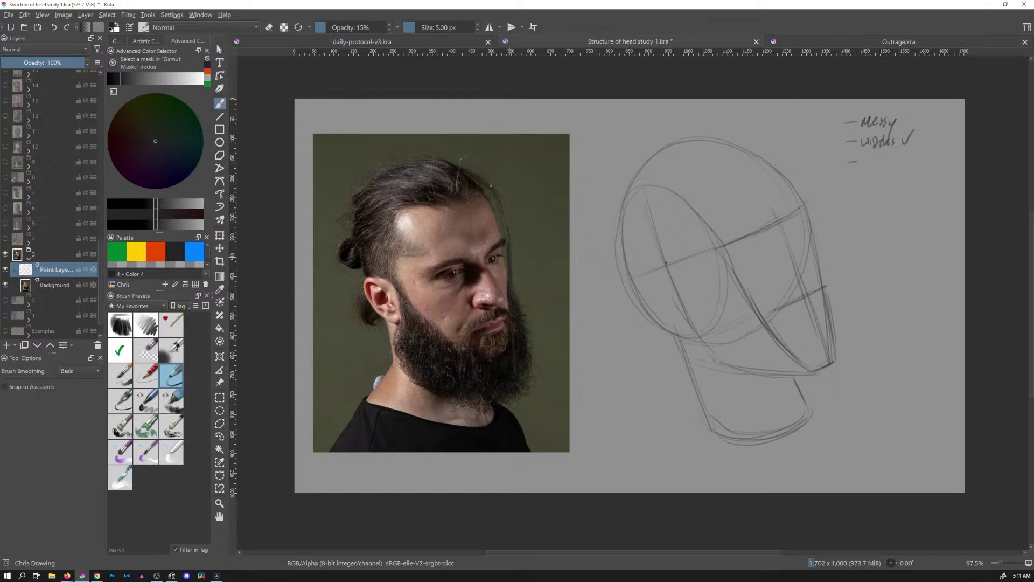
pyautogui.hotkey('ctrl', 'z')
pyautogui.moveTo(866, 160)
pyautogui.mouseDown()
pyautogui.moveTo(911, 161)
pyautogui.moveTo(911, 176)
pyautogui.moveTo(917, 162)
pyautogui.moveTo(944, 158)
pyautogui.mouseUp()
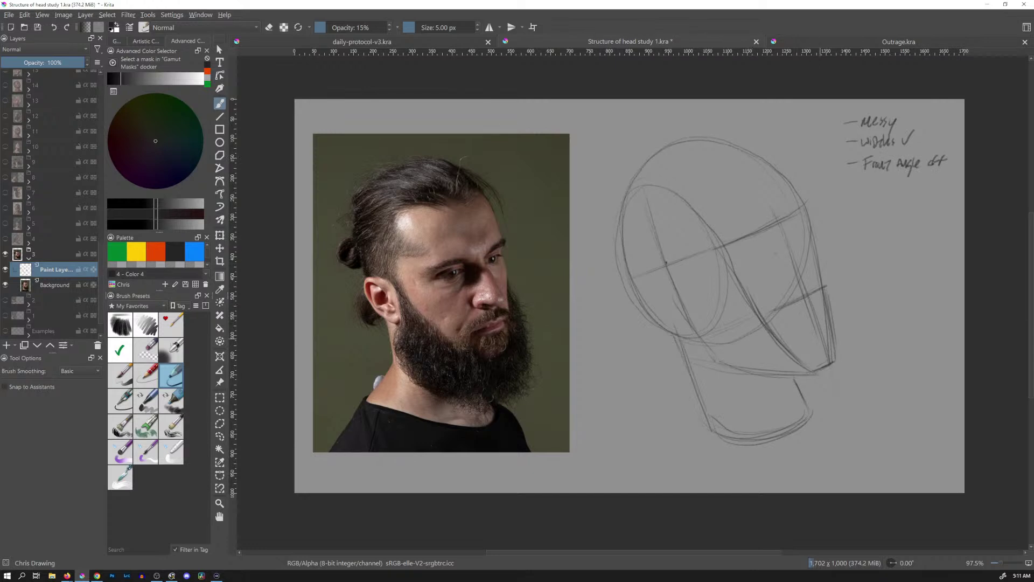
pyautogui.moveTo(865, 186); pyautogui.dragTo(893, 193)
pyautogui.moveTo(654, 232); pyautogui.dragTo(678, 339)
pyautogui.moveTo(864, 216)
pyautogui.mouseDown()
pyautogui.moveTo(896, 214)
pyautogui.moveTo(918, 226)
pyautogui.moveTo(950, 208)
pyautogui.mouseUp()
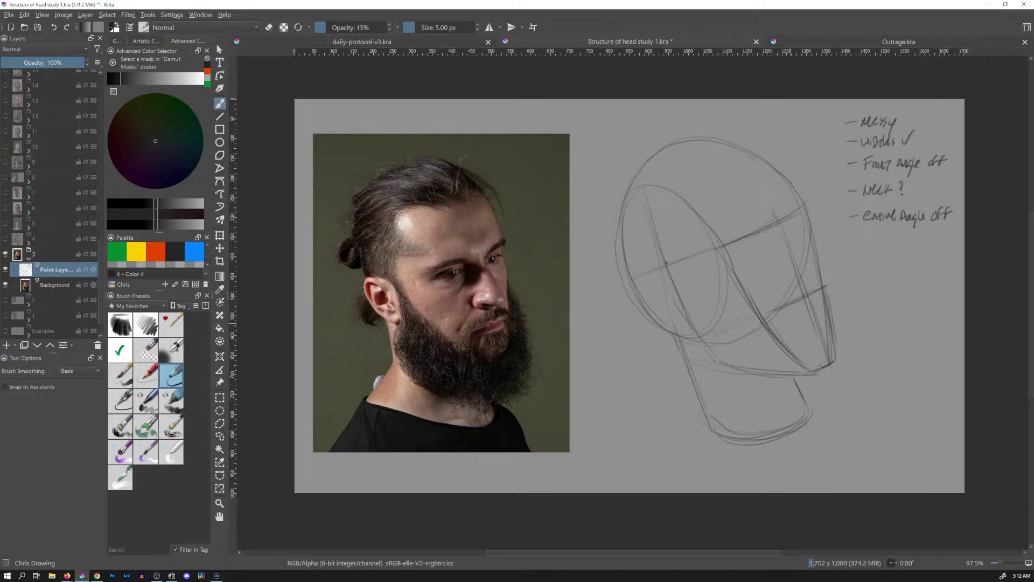
pyautogui.hotkey('ctrl', 's')
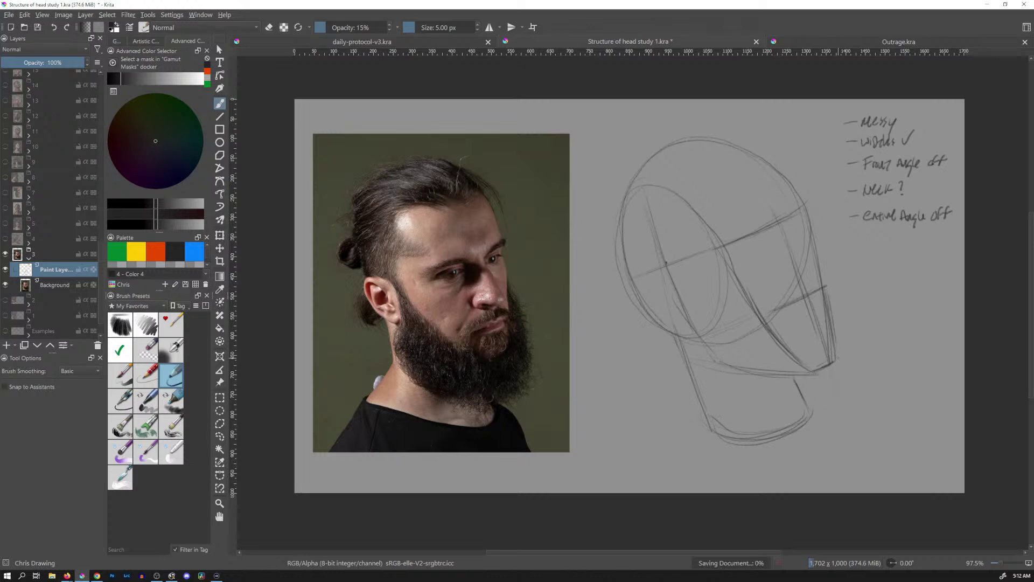
# Hide group 3, show the contents of group 4, and make its paint layer active for drawing
pyautogui.click(29, 258)
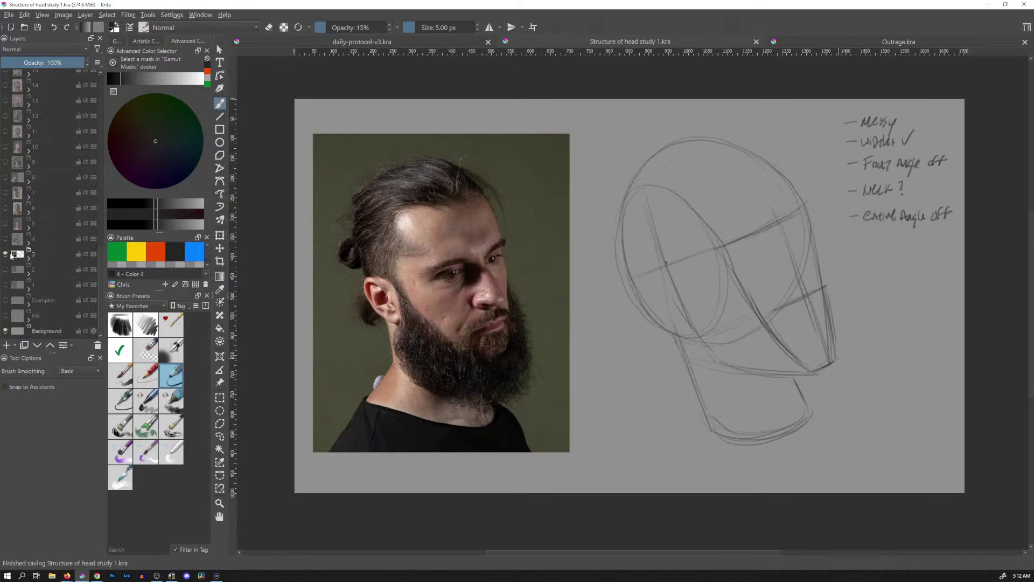
pyautogui.click(6, 239)
pyautogui.click(30, 241)
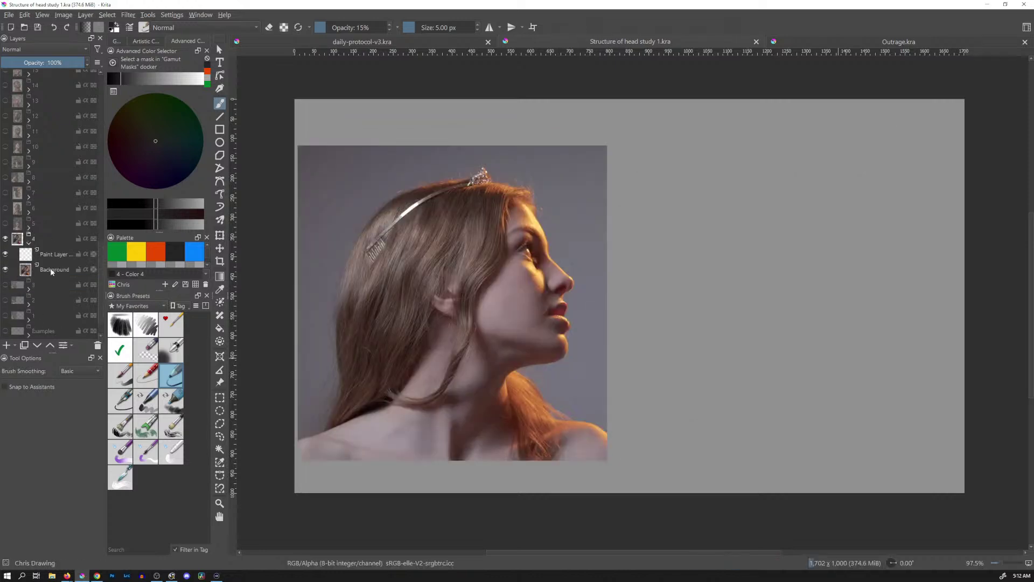
pyautogui.click(53, 254)
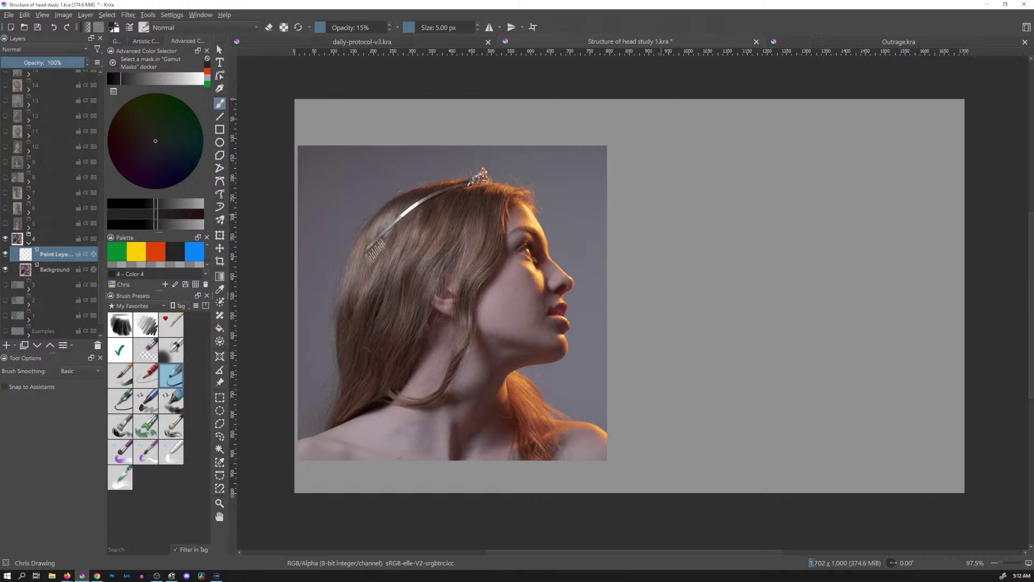
# Sketch a large cranium circle beside the woman's profile photo with a slightly smaller side-plane oval inside it
pyautogui.moveTo(748, 148)
pyautogui.mouseDown()
pyautogui.moveTo(696, 162)
pyautogui.moveTo(846, 215)
pyautogui.moveTo(766, 148)
pyautogui.mouseUp()
pyautogui.moveTo(695, 173)
pyautogui.mouseDown()
pyautogui.moveTo(671, 264)
pyautogui.moveTo(819, 192)
pyautogui.mouseUp()
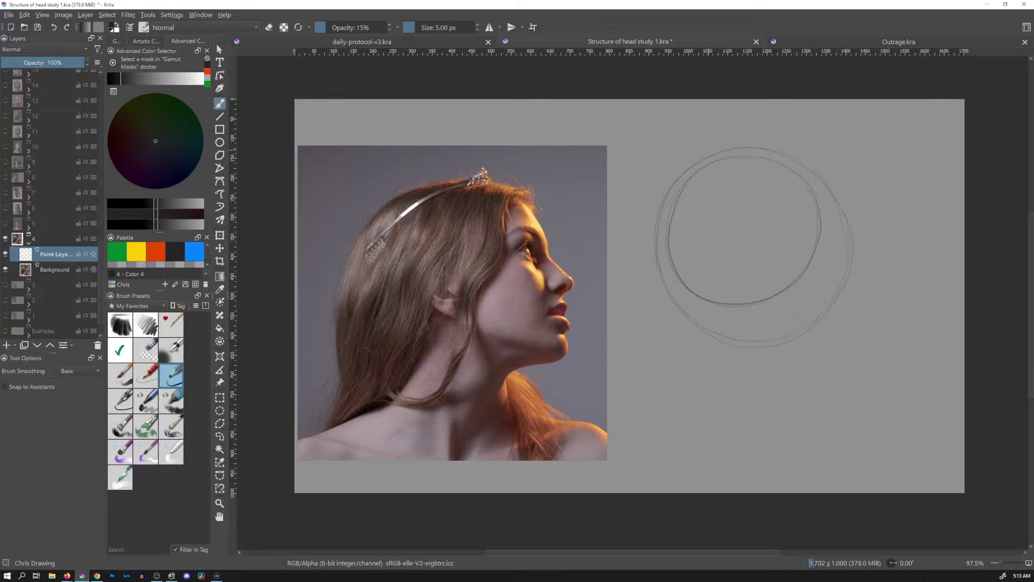
pyautogui.moveTo(701, 121)
pyautogui.mouseDown()
pyautogui.moveTo(715, 158)
pyautogui.moveTo(739, 135)
pyautogui.mouseUp()
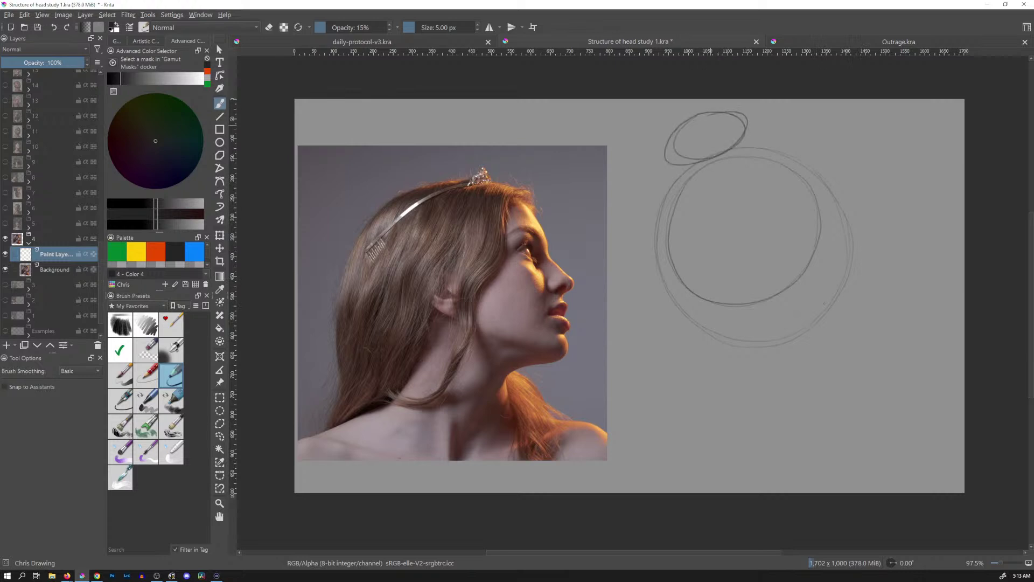
pyautogui.hotkey('ctrl', 'z')
pyautogui.moveTo(645, 119)
pyautogui.mouseDown()
pyautogui.moveTo(650, 171)
pyautogui.moveTo(672, 141)
pyautogui.moveTo(669, 123)
pyautogui.mouseUp()
pyautogui.hotkey('ctrl', 'z')
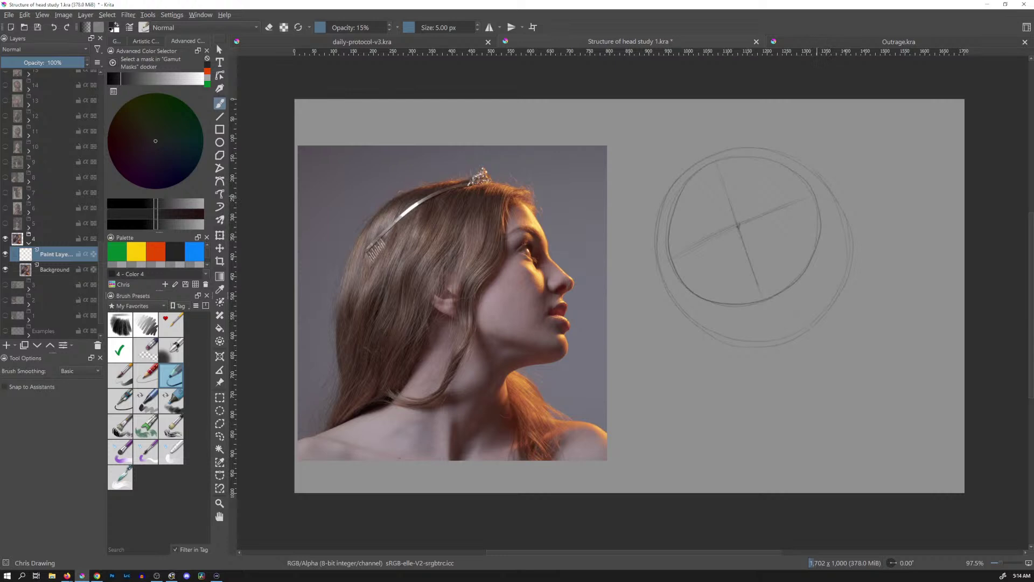
# Sketch the brow corner, the nose-base mark and the sloping front line of the face, redoing the lower face line
pyautogui.moveTo(821, 195); pyautogui.dragTo(839, 207)
pyautogui.moveTo(815, 196); pyautogui.dragTo(834, 206)
pyautogui.moveTo(838, 264); pyautogui.dragTo(858, 272)
pyautogui.moveTo(841, 216); pyautogui.dragTo(848, 235)
pyautogui.moveTo(858, 276); pyautogui.dragTo(876, 340)
pyautogui.moveTo(859, 273); pyautogui.dragTo(882, 395)
pyautogui.hotkey('ctrl', 'z')
pyautogui.hotkey('ctrl', 'z')
pyautogui.hotkey('ctrl', 'z')
pyautogui.moveTo(854, 273); pyautogui.dragTo(869, 360)
pyautogui.moveTo(854, 260); pyautogui.dragTo(870, 377)
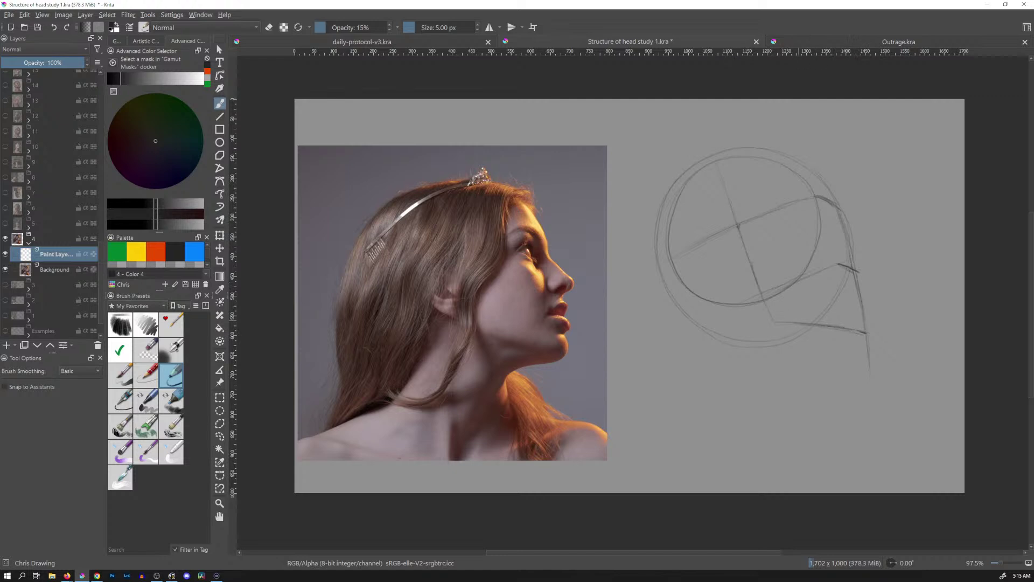
# Sketch the jaw line, the underside of the chin and the neck cylinder, reinforcing the jaw and the back of the neck
pyautogui.moveTo(777, 316); pyautogui.dragTo(807, 321)
pyautogui.moveTo(710, 366); pyautogui.dragTo(717, 415)
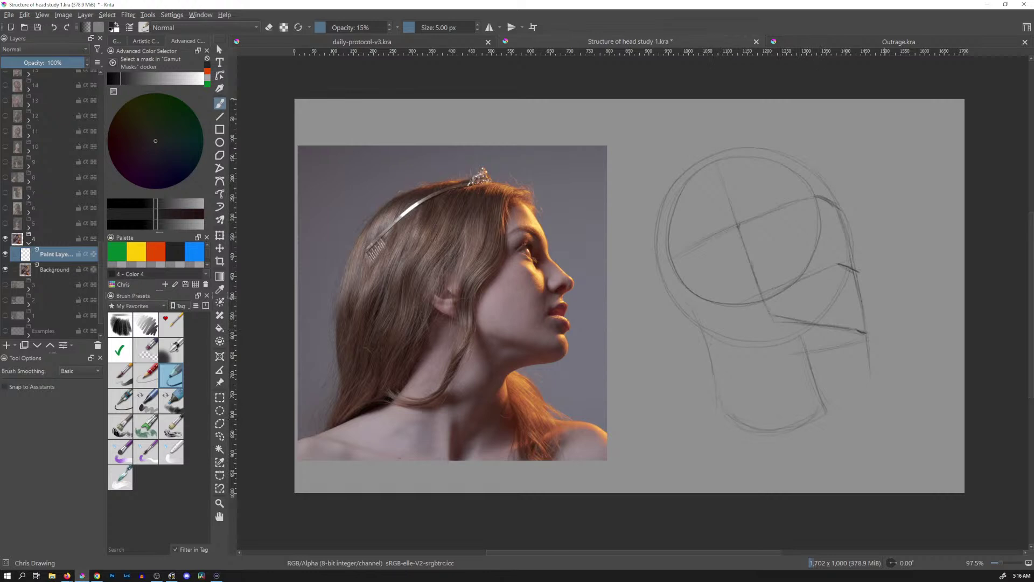
pyautogui.moveTo(823, 326); pyautogui.dragTo(779, 317)
pyautogui.moveTo(414, 27); pyautogui.dragTo(423, 28)
pyautogui.moveTo(797, 363)
pyautogui.mouseDown()
pyautogui.moveTo(793, 350)
pyautogui.moveTo(805, 365)
pyautogui.moveTo(789, 365)
pyautogui.mouseUp()
pyautogui.hotkey('ctrl', 'z')
pyautogui.press('e')
pyautogui.press('e')
pyautogui.moveTo(716, 383); pyautogui.dragTo(721, 412)
# Trace the jaw on the photo for comparison, undo it, and handwrite the critique note "Clean ✓" above the sketch
pyautogui.moveTo(495, 335); pyautogui.dragTo(555, 351)
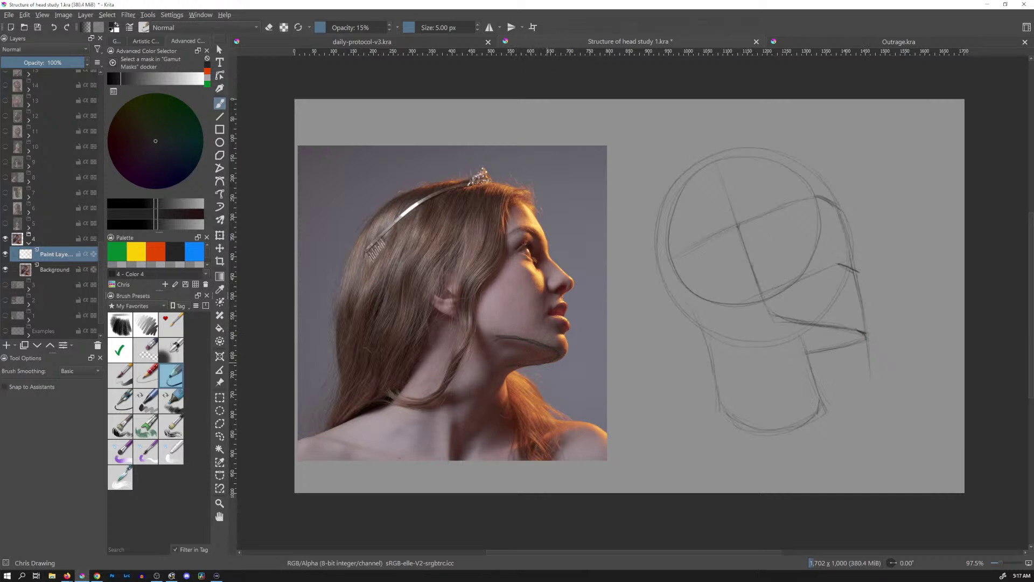
pyautogui.hotkey('ctrl', 'z')
pyautogui.moveTo(874, 112)
pyautogui.mouseDown()
pyautogui.moveTo(899, 118)
pyautogui.moveTo(920, 105)
pyautogui.mouseUp()
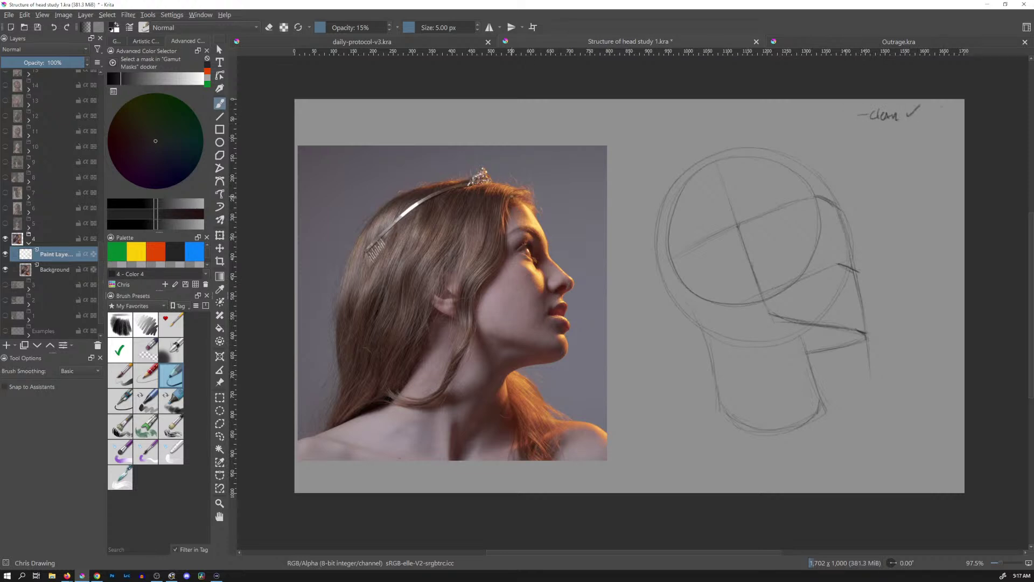
# Mark the head's tilt on the photo with parallel strokes at the face, ear and back of the head, and undo them
pyautogui.moveTo(513, 205); pyautogui.dragTo(531, 247)
pyautogui.moveTo(456, 285); pyautogui.dragTo(434, 229)
pyautogui.moveTo(350, 263); pyautogui.dragTo(367, 300)
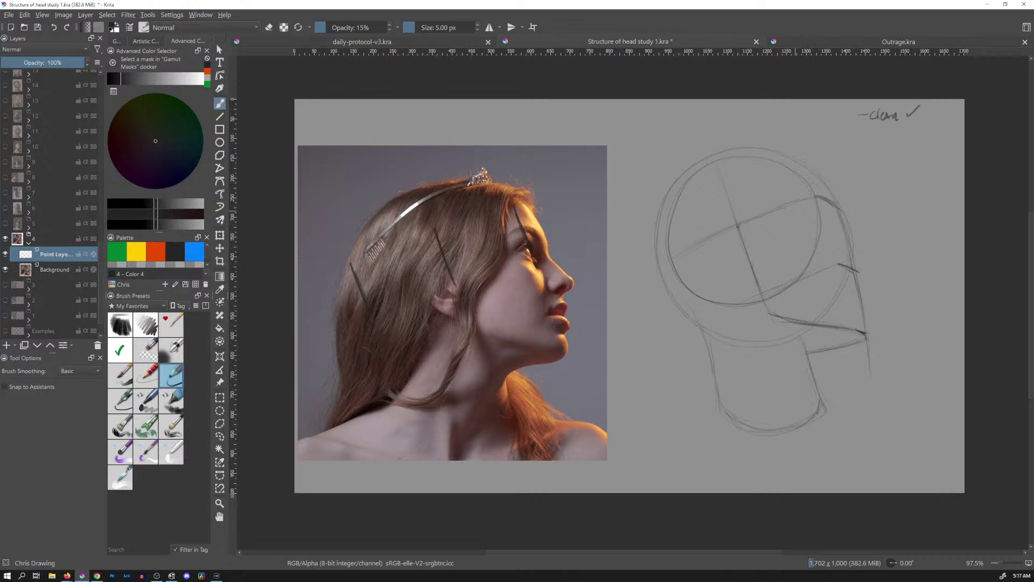
pyautogui.hotkey('ctrl', 'z')
pyautogui.hotkey('ctrl', 'z')
pyautogui.hotkey('ctrl', 'z')
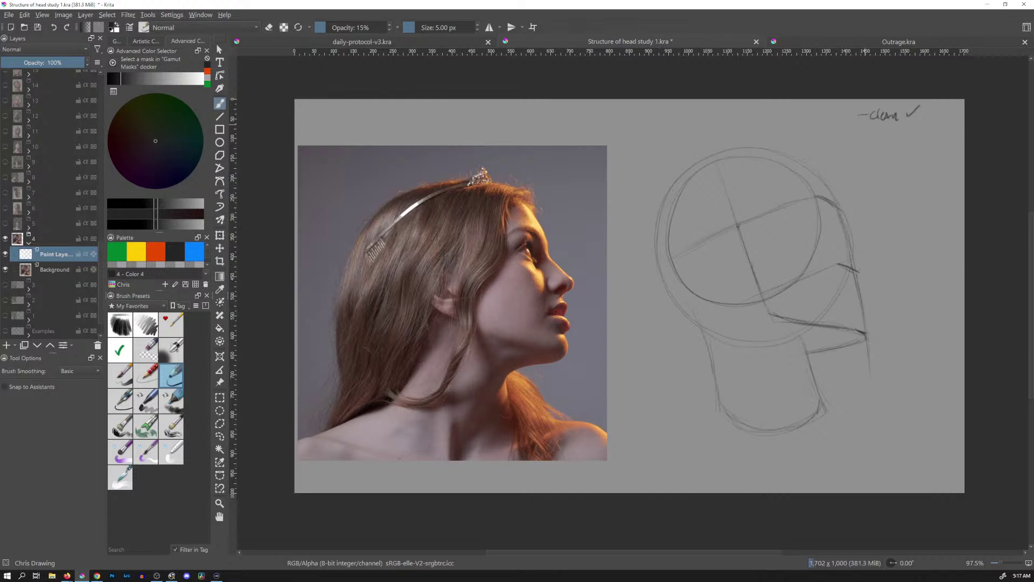
# Handwrite the note "Width ✓" and draw the side edge of the face plane from the brow down to the chin
pyautogui.moveTo(872, 132); pyautogui.dragTo(925, 124)
pyautogui.moveTo(835, 274); pyautogui.dragTo(856, 326)
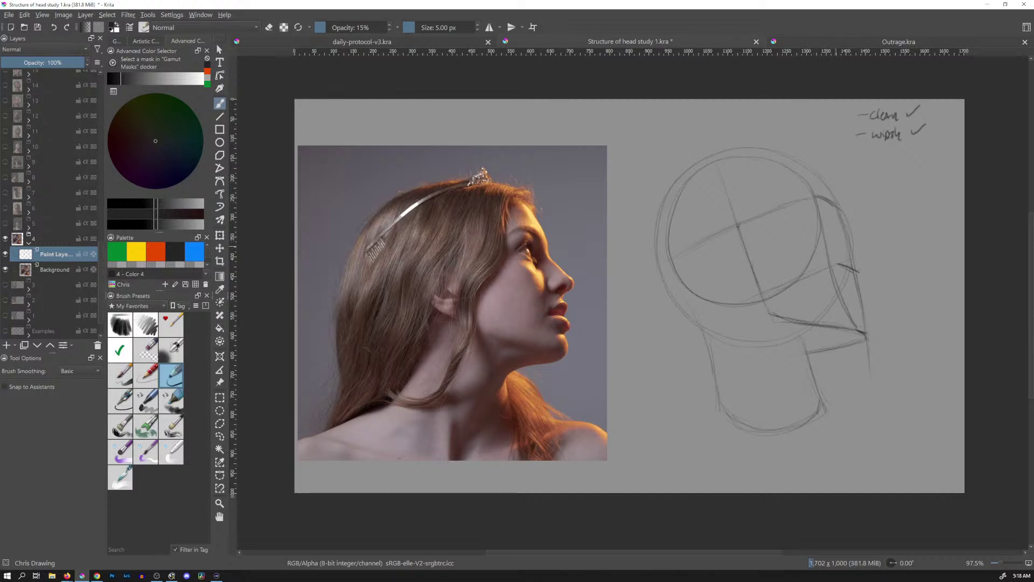
# Rework the line at the back of the neck and handwrite the note "Neck Direction X" below the other notes
pyautogui.press('e')
pyautogui.press('e')
pyautogui.moveTo(712, 357); pyautogui.dragTo(714, 385)
pyautogui.moveTo(875, 157); pyautogui.dragTo(933, 152)
pyautogui.moveTo(933, 157); pyautogui.dragTo(944, 159)
# Draw direction lines through the neck to compare its slant with the photo, and undo them
pyautogui.moveTo(772, 330)
pyautogui.mouseDown()
pyautogui.moveTo(722, 472)
pyautogui.moveTo(739, 445)
pyautogui.moveTo(761, 463)
pyautogui.mouseUp()
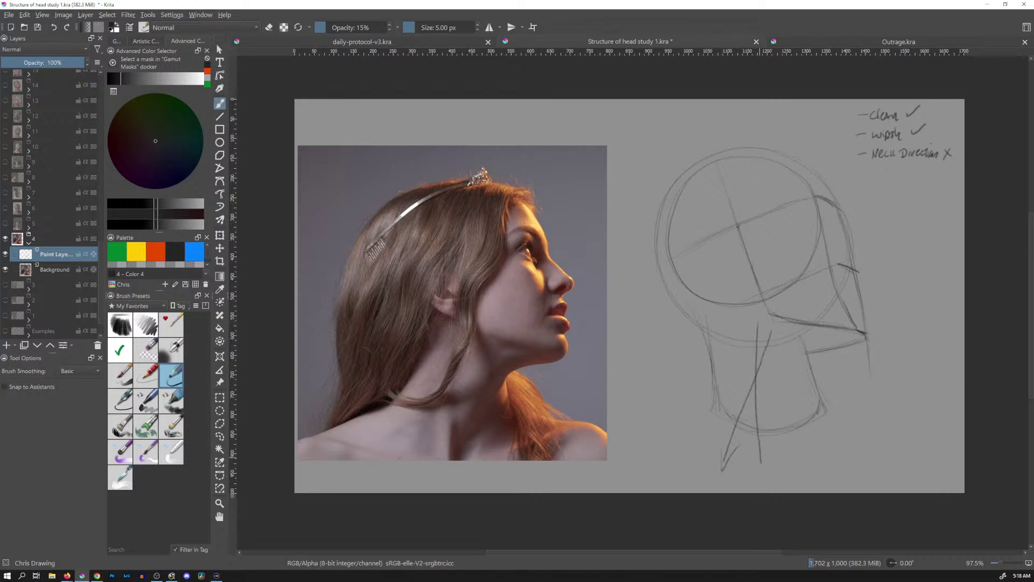
pyautogui.hotkey('ctrl', 'z')
pyautogui.hotkey('ctrl', 'z')
pyautogui.hotkey('ctrl', 'z')
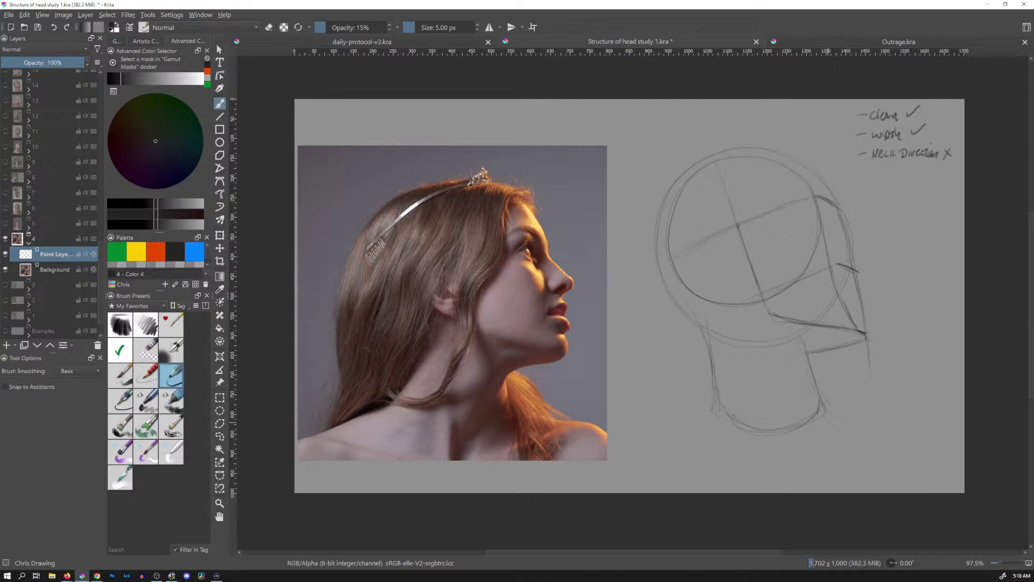
pyautogui.moveTo(758, 328); pyautogui.dragTo(747, 444)
pyautogui.hotkey('ctrl', 'z')
pyautogui.hotkey('ctrl', 'z')
# Save the document, replace group 4 with group 5 on the canvas, and make Paint Layer 7 active
pyautogui.hotkey('ctrl', 's')
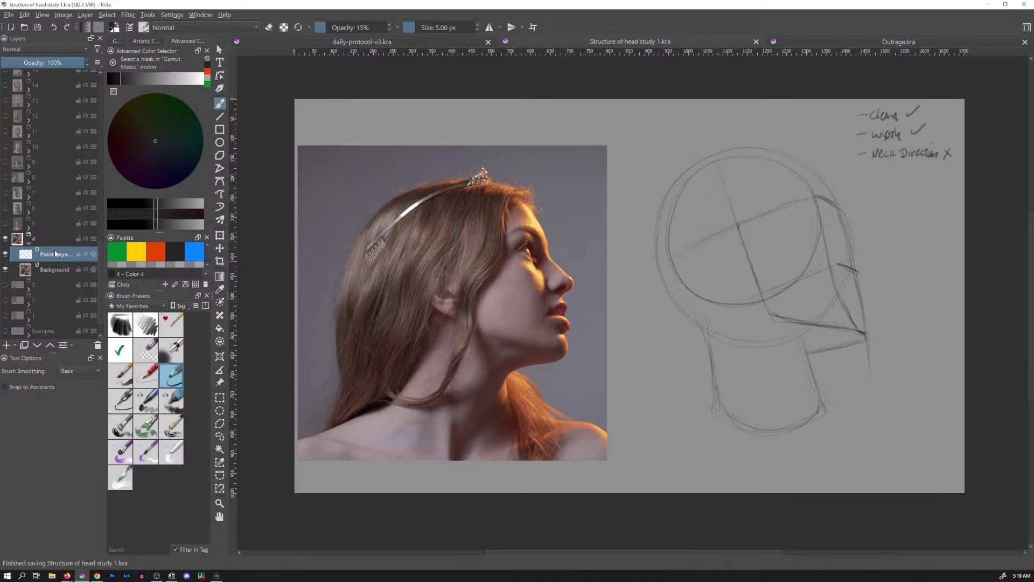
pyautogui.moveTo(77, 267)
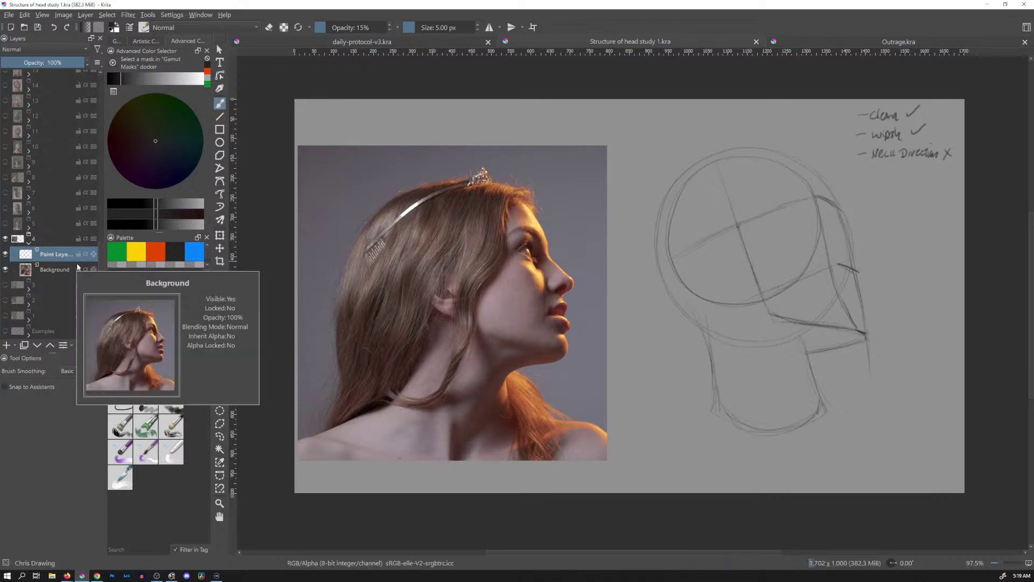
pyautogui.click(34, 248)
pyautogui.click(6, 238)
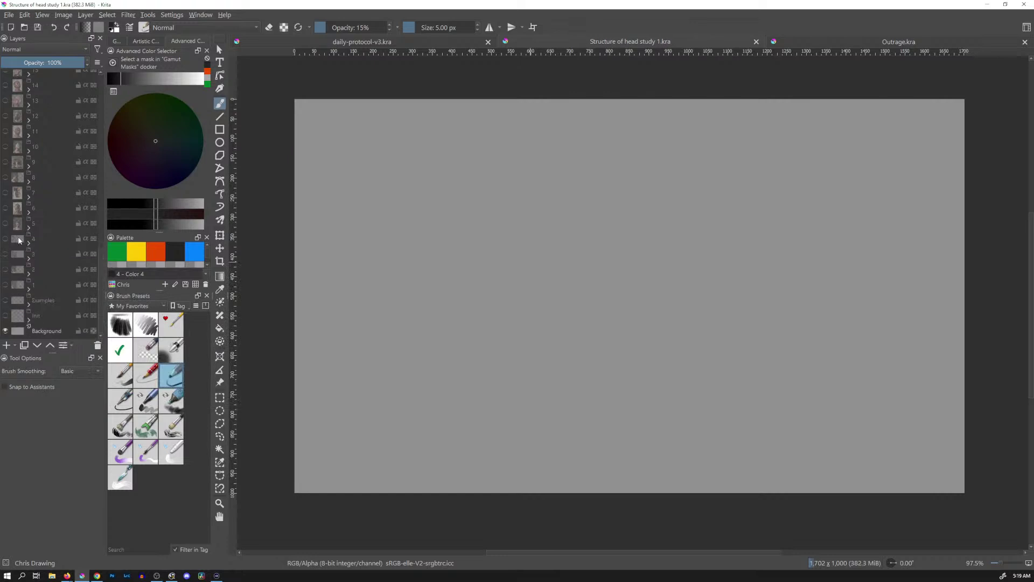
pyautogui.click(6, 223)
pyautogui.click(29, 228)
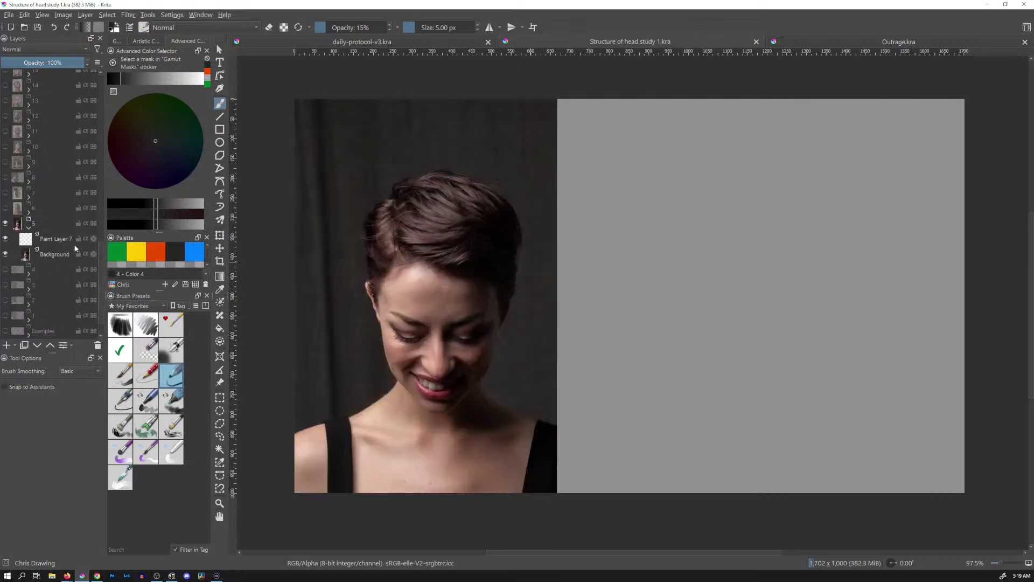
pyautogui.click(50, 241)
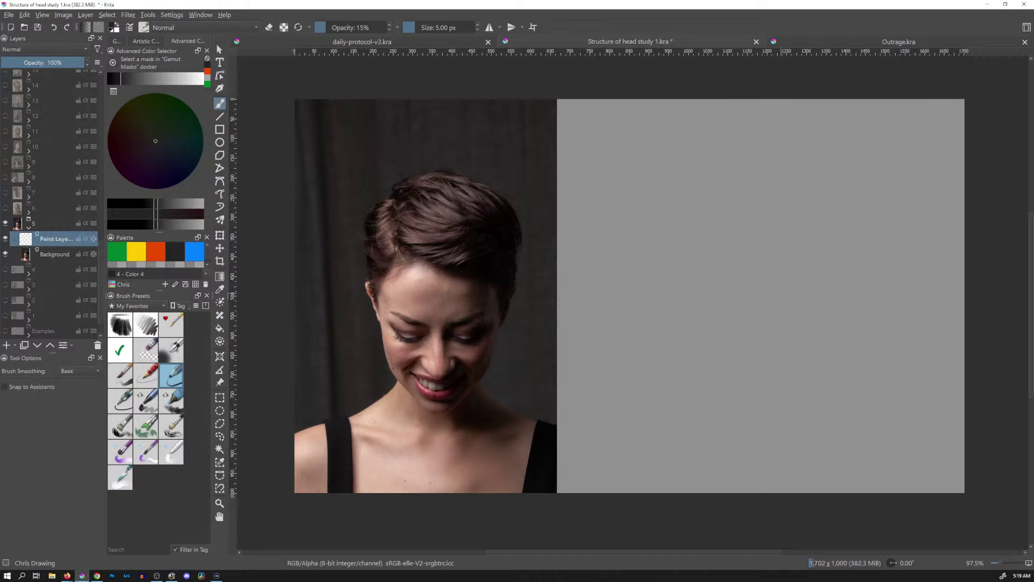
# Sketch a large cranium circle beside the photo of the smiling woman looking down
pyautogui.scroll(2, 744, 293)
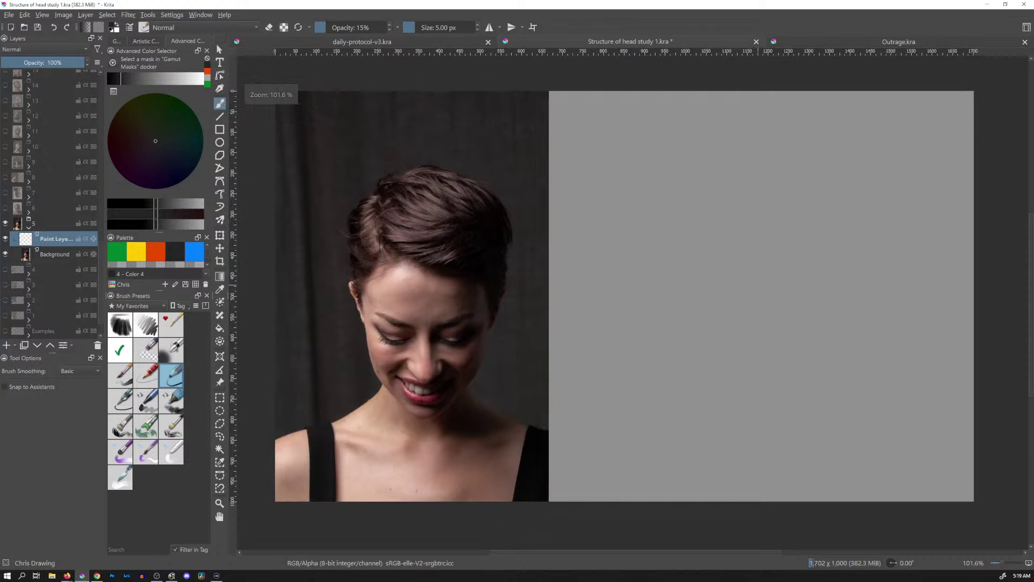
pyautogui.scroll(-1, 752, 291)
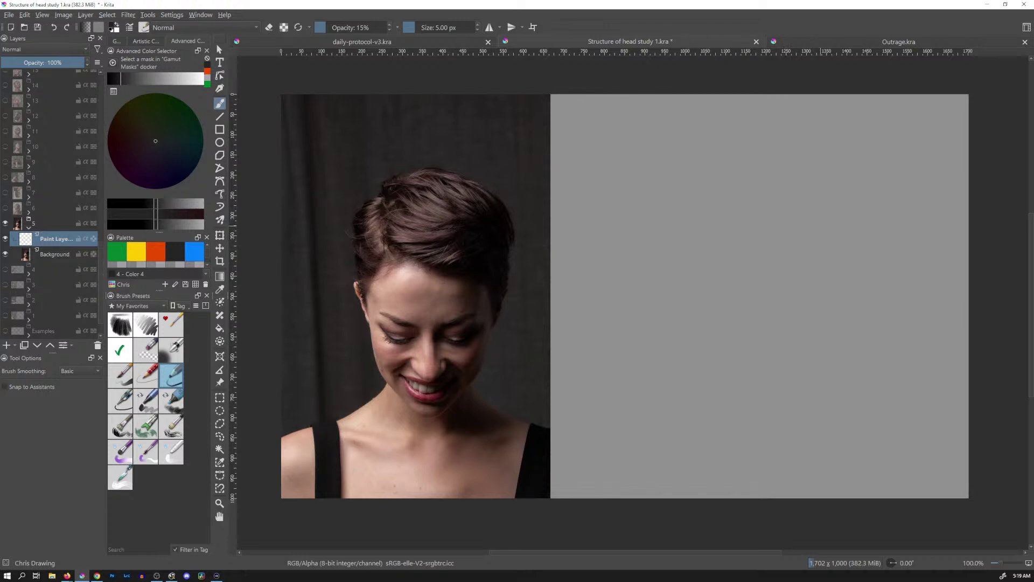
pyautogui.moveTo(660, 188)
pyautogui.mouseDown()
pyautogui.moveTo(652, 248)
pyautogui.moveTo(776, 150)
pyautogui.moveTo(644, 232)
pyautogui.mouseUp()
pyautogui.moveTo(843, 230); pyautogui.dragTo(843, 251)
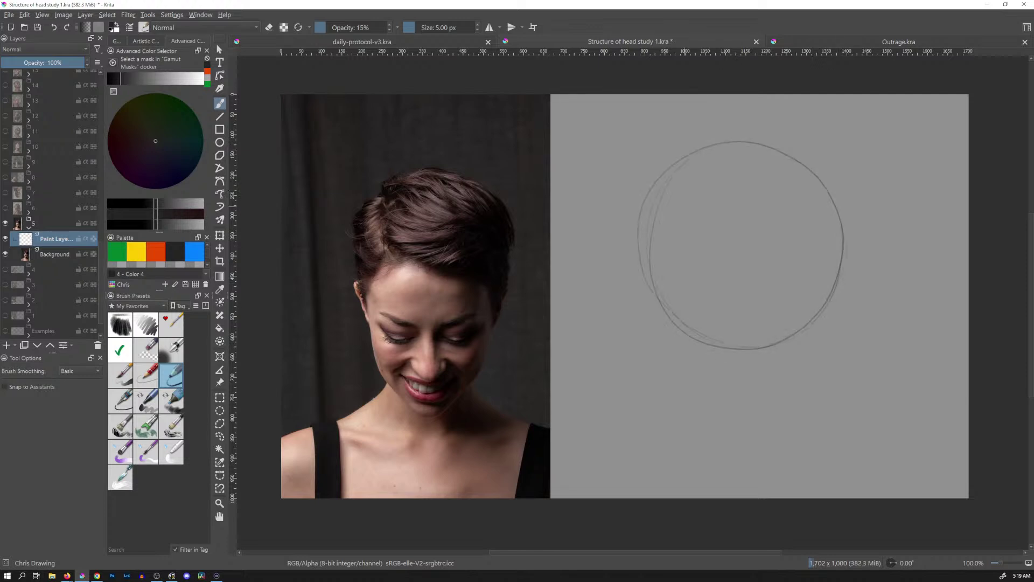
# Erase the stray inner curve of the circle and draw narrow side-plane ovals at both of its sides
pyautogui.press('e')
pyautogui.moveTo(674, 175)
pyautogui.mouseDown()
pyautogui.moveTo(651, 273)
pyautogui.moveTo(676, 316)
pyautogui.mouseUp()
pyautogui.press('e')
pyautogui.moveTo(646, 220)
pyautogui.mouseDown()
pyautogui.moveTo(647, 249)
pyautogui.moveTo(664, 202)
pyautogui.moveTo(668, 272)
pyautogui.moveTo(663, 186)
pyautogui.mouseUp()
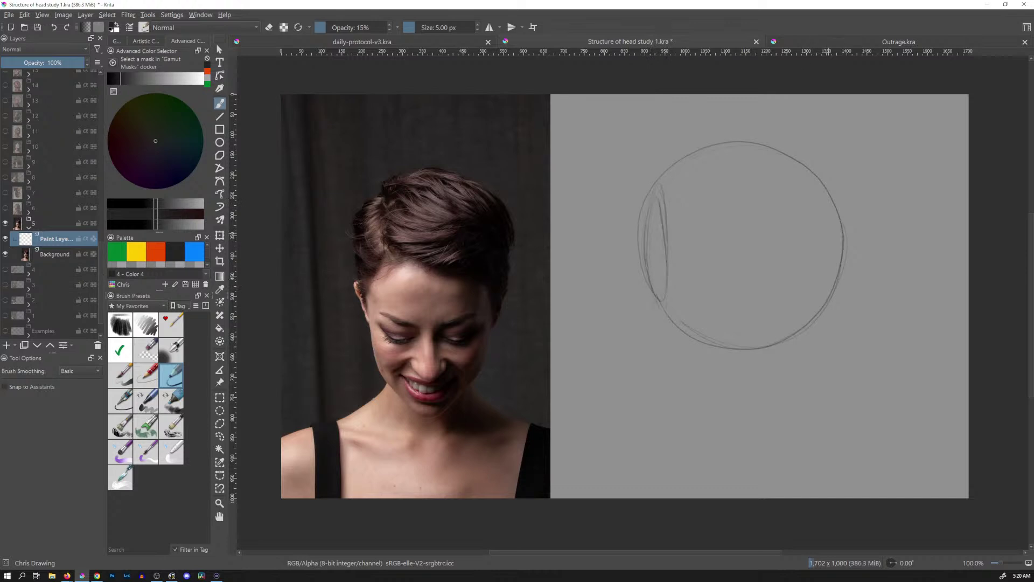
pyautogui.moveTo(821, 215)
pyautogui.mouseDown()
pyautogui.moveTo(819, 281)
pyautogui.moveTo(834, 199)
pyautogui.moveTo(827, 296)
pyautogui.mouseUp()
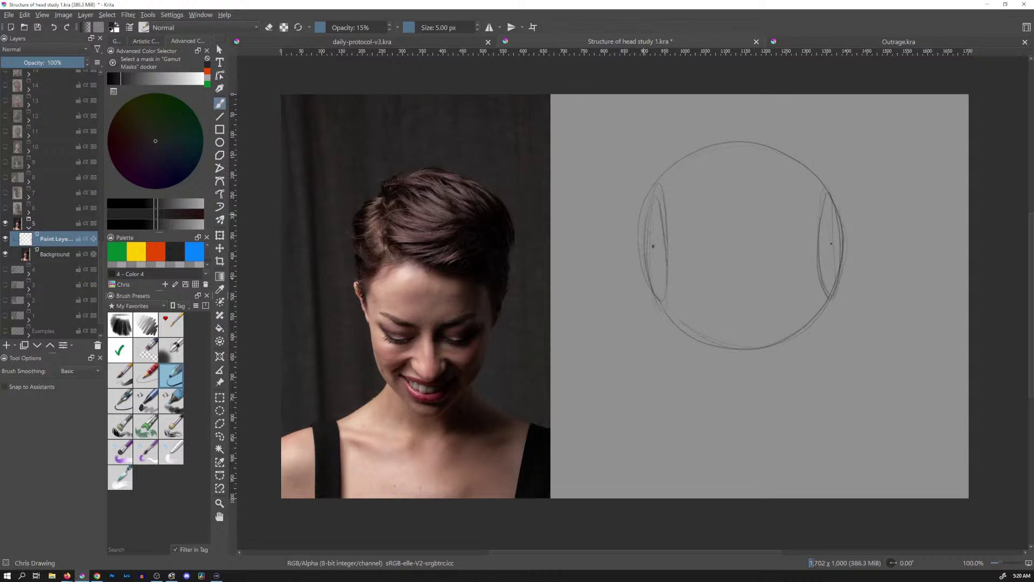
# Draw tilted lines across both side ovals and join their lower ends with a slightly curved brow line
pyautogui.moveTo(643, 215); pyautogui.dragTo(666, 280)
pyautogui.moveTo(838, 218); pyautogui.dragTo(823, 282)
pyautogui.moveTo(643, 215); pyautogui.dragTo(664, 280)
pyautogui.moveTo(733, 289); pyautogui.dragTo(760, 289)
pyautogui.moveTo(681, 286); pyautogui.dragTo(820, 284)
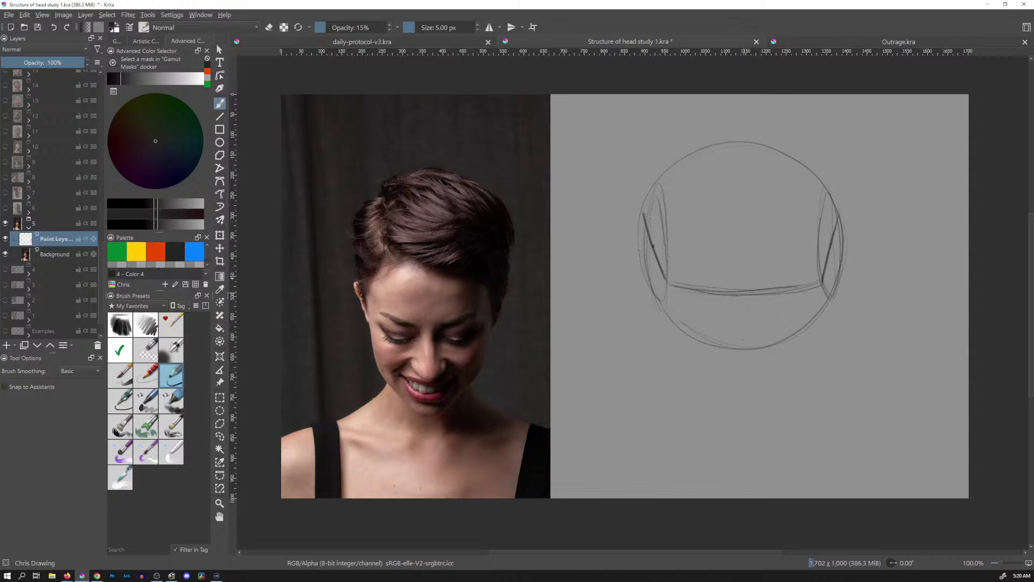
# Draw the face's center line down from the brow, and sketch the short chin with jaw lines on both sides
pyautogui.moveTo(746, 296); pyautogui.dragTo(750, 429)
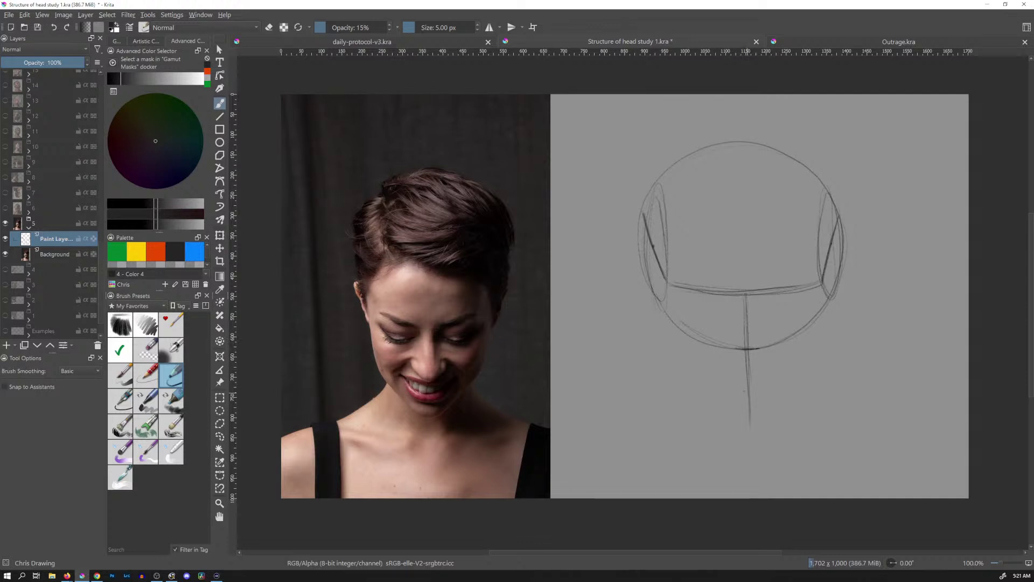
pyautogui.moveTo(740, 387)
pyautogui.mouseDown()
pyautogui.moveTo(754, 387)
pyautogui.moveTo(770, 415)
pyautogui.mouseUp()
pyautogui.press('e')
pyautogui.press('e')
pyautogui.moveTo(773, 373); pyautogui.dragTo(814, 331)
pyautogui.moveTo(672, 339)
pyautogui.mouseDown()
pyautogui.moveTo(734, 394)
pyautogui.moveTo(762, 387)
pyautogui.mouseUp()
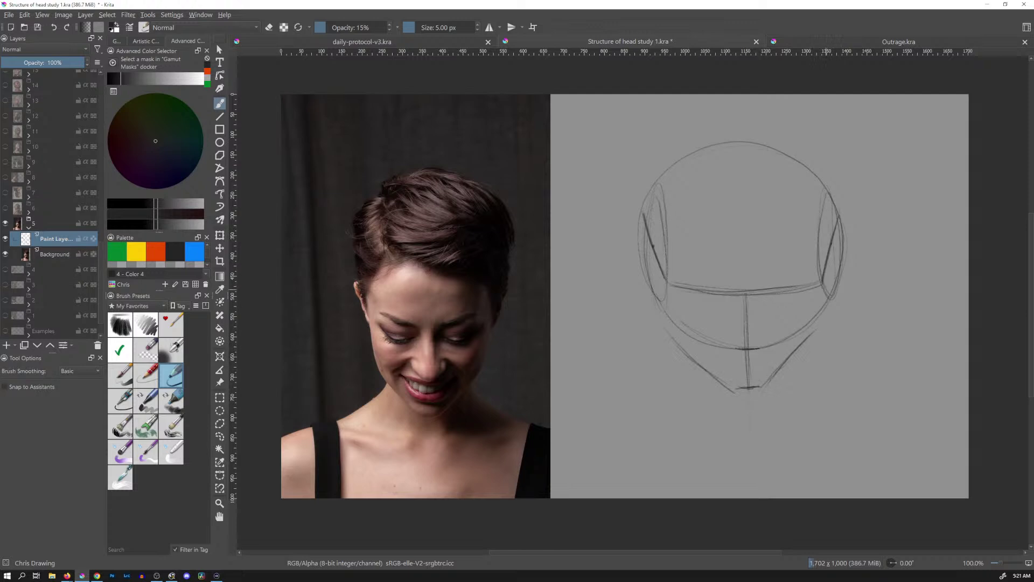
# Draw the outer jaw contours down from the side ovals and the front-plane edges from the brow to the chin
pyautogui.moveTo(832, 254); pyautogui.dragTo(821, 332)
pyautogui.moveTo(650, 243)
pyautogui.mouseDown()
pyautogui.moveTo(656, 313)
pyautogui.moveTo(682, 348)
pyautogui.mouseUp()
pyautogui.moveTo(817, 253); pyautogui.dragTo(762, 401)
pyautogui.moveTo(668, 277)
pyautogui.mouseDown()
pyautogui.moveTo(676, 310)
pyautogui.moveTo(737, 396)
pyautogui.moveTo(769, 389)
pyautogui.mouseUp()
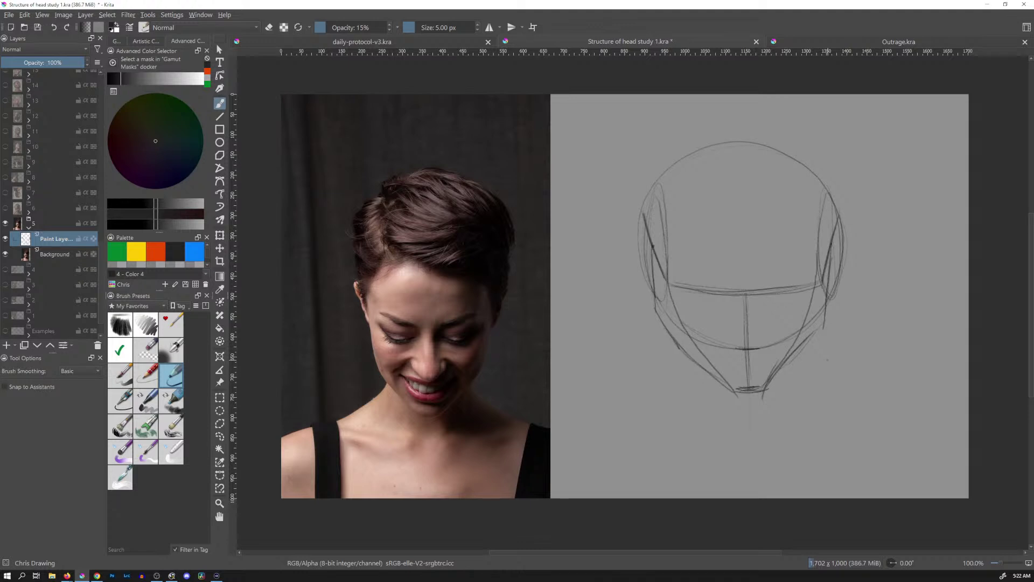
# Write the critique notes "Really bad" with a sad face, "Overall size x" and "Redo" beside the study, and save the document
pyautogui.moveTo(850, 115)
pyautogui.mouseDown()
pyautogui.moveTo(890, 115)
pyautogui.moveTo(890, 125)
pyautogui.moveTo(944, 105)
pyautogui.mouseUp()
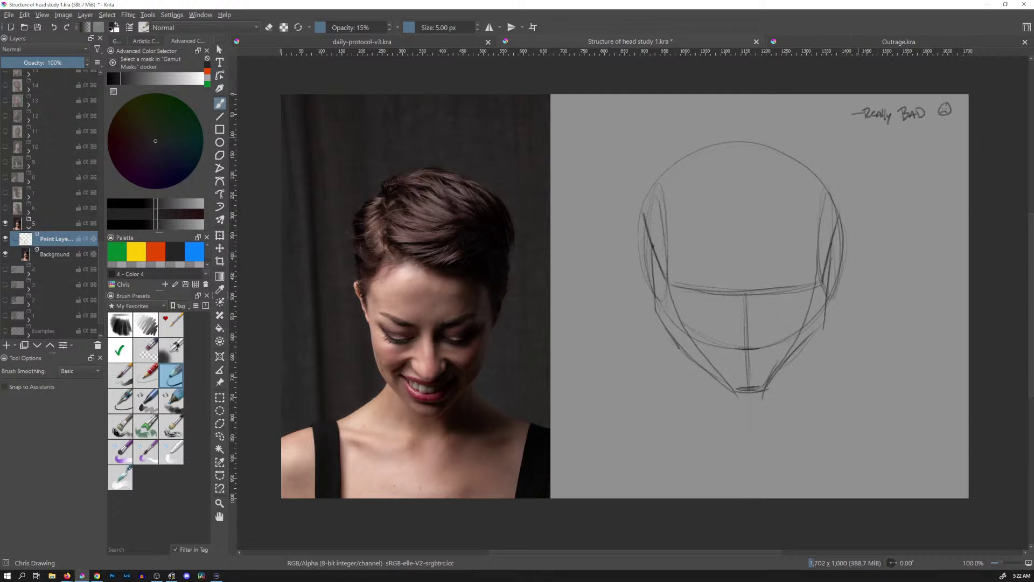
pyautogui.moveTo(872, 136); pyautogui.dragTo(872, 137)
pyautogui.moveTo(875, 136); pyautogui.dragTo(925, 144)
pyautogui.hotkey('ctrl', 'z')
pyautogui.hotkey('ctrl', 'z')
pyautogui.moveTo(909, 138); pyautogui.dragTo(913, 146)
pyautogui.moveTo(915, 138); pyautogui.dragTo(925, 144)
pyautogui.moveTo(875, 157); pyautogui.dragTo(897, 154)
pyautogui.moveTo(896, 160); pyautogui.dragTo(905, 160)
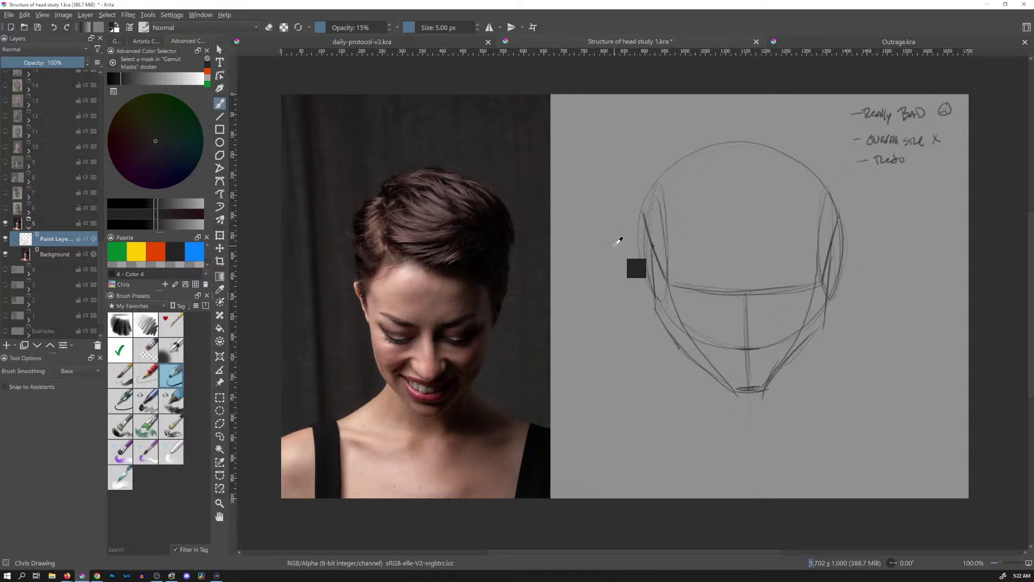
pyautogui.hotkey('ctrl', 's')
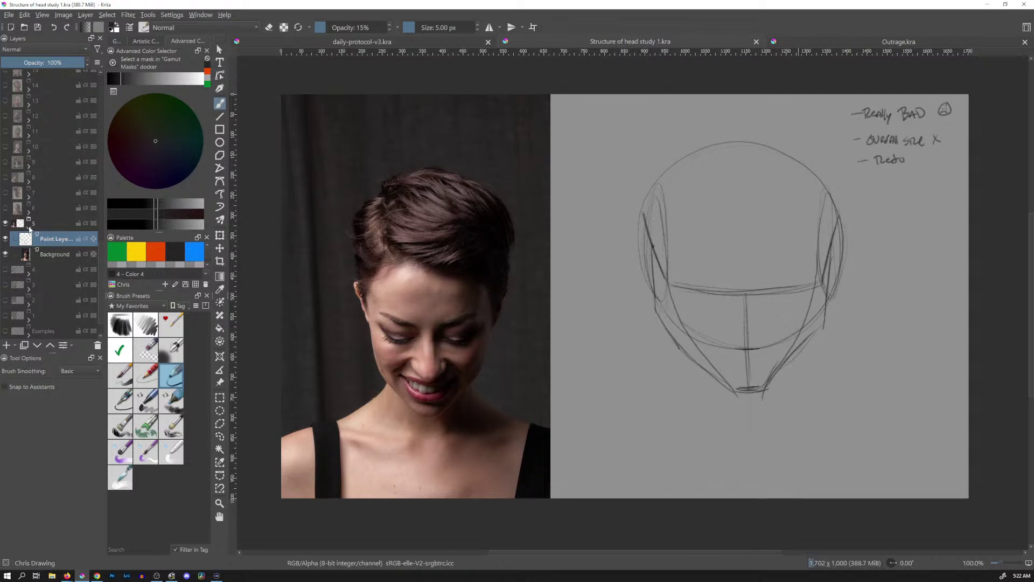
# Collapse and hide layer group 5, and expand and show group 6 with the next portrait reference
pyautogui.click(29, 228)
pyautogui.click(5, 223)
pyautogui.click(29, 212)
pyautogui.click(5, 209)
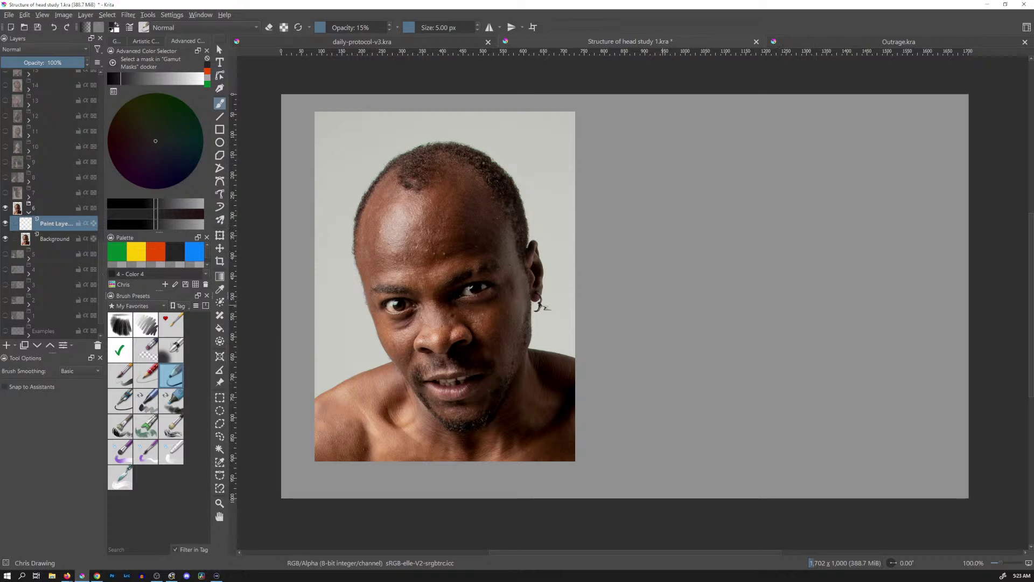
# Sketch the large cranial circle and a narrow tilted side-plane oval on its near side with a lengthwise axis
pyautogui.moveTo(724, 143)
pyautogui.mouseDown()
pyautogui.moveTo(723, 378)
pyautogui.moveTo(863, 245)
pyautogui.mouseUp()
pyautogui.moveTo(818, 353); pyautogui.dragTo(754, 138)
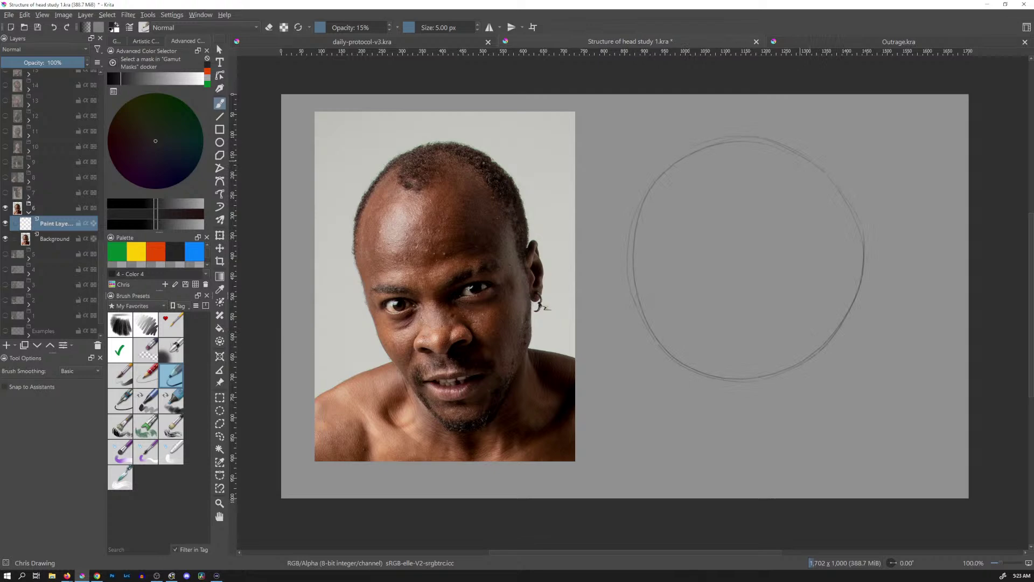
pyautogui.moveTo(861, 231); pyautogui.dragTo(802, 359)
pyautogui.moveTo(854, 295); pyautogui.dragTo(846, 208)
pyautogui.moveTo(820, 175); pyautogui.dragTo(851, 323)
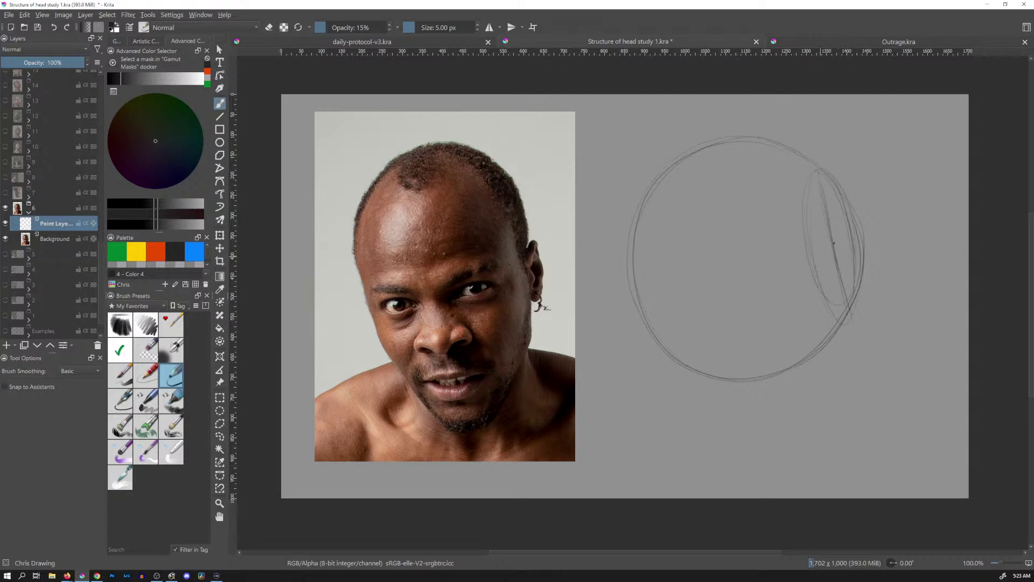
# Cross the side oval's axis with a short tilted line and draw the far side-plane edge inside the circle
pyautogui.moveTo(815, 258); pyautogui.dragTo(834, 244)
pyautogui.moveTo(639, 242)
pyautogui.mouseDown()
pyautogui.moveTo(648, 299)
pyautogui.moveTo(676, 358)
pyautogui.mouseUp()
pyautogui.moveTo(641, 219); pyautogui.dragTo(637, 252)
pyautogui.moveTo(806, 218); pyautogui.dragTo(818, 283)
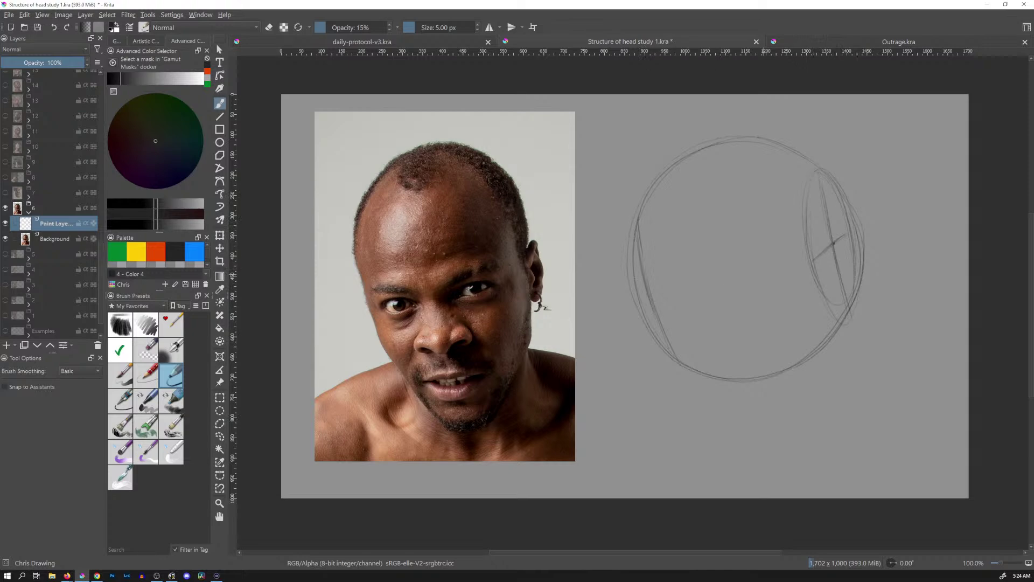
pyautogui.moveTo(792, 265); pyautogui.dragTo(656, 305)
pyautogui.hotkey('ctrl', 'z')
pyautogui.hotkey('ctrl', 'z')
# Draw the tilted brow line across to the side oval and the face's center line down from it past the chin
pyautogui.moveTo(654, 296)
pyautogui.mouseDown()
pyautogui.moveTo(707, 292)
pyautogui.moveTo(825, 254)
pyautogui.mouseUp()
pyautogui.moveTo(738, 343); pyautogui.dragTo(797, 496)
pyautogui.moveTo(762, 409); pyautogui.dragTo(776, 444)
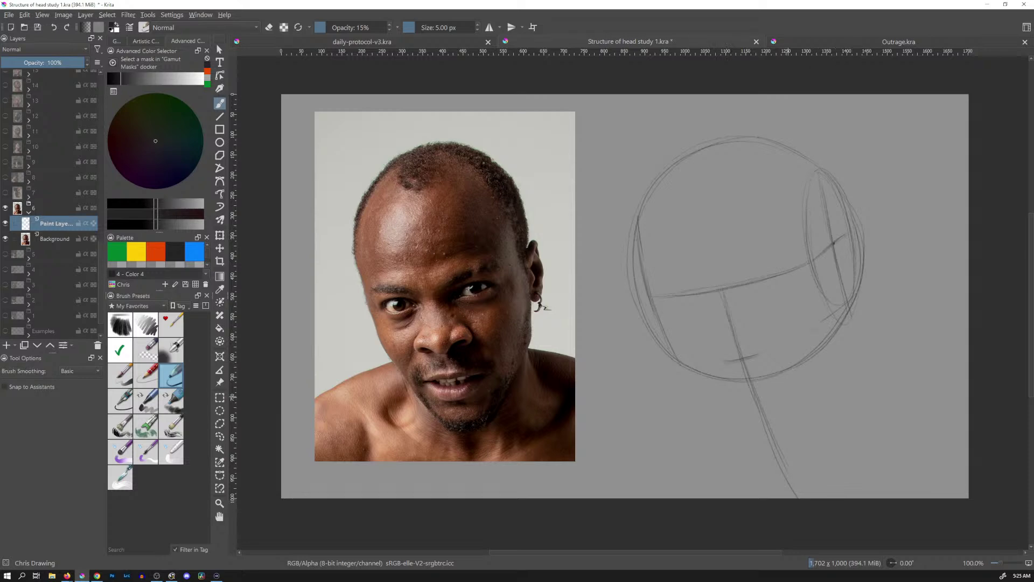
# Draw the short tilted chin with jaw lines on both sides, and the near jaw contour down from the side oval
pyautogui.click(811, 369)
pyautogui.moveTo(760, 444); pyautogui.dragTo(792, 432)
pyautogui.moveTo(687, 378)
pyautogui.mouseDown()
pyautogui.moveTo(754, 447)
pyautogui.moveTo(775, 442)
pyautogui.mouseUp()
pyautogui.moveTo(830, 380); pyautogui.dragTo(781, 443)
pyautogui.moveTo(828, 398); pyautogui.dragTo(820, 412)
pyautogui.moveTo(842, 364); pyautogui.dragTo(811, 430)
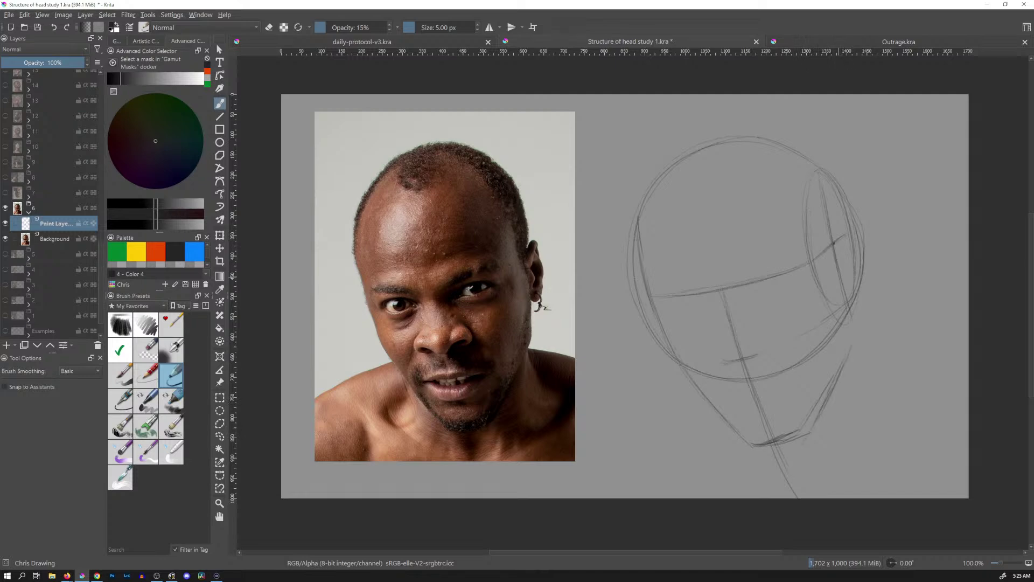
pyautogui.moveTo(839, 286)
pyautogui.mouseDown()
pyautogui.moveTo(852, 344)
pyautogui.moveTo(806, 434)
pyautogui.mouseUp()
pyautogui.moveTo(837, 381); pyautogui.dragTo(811, 427)
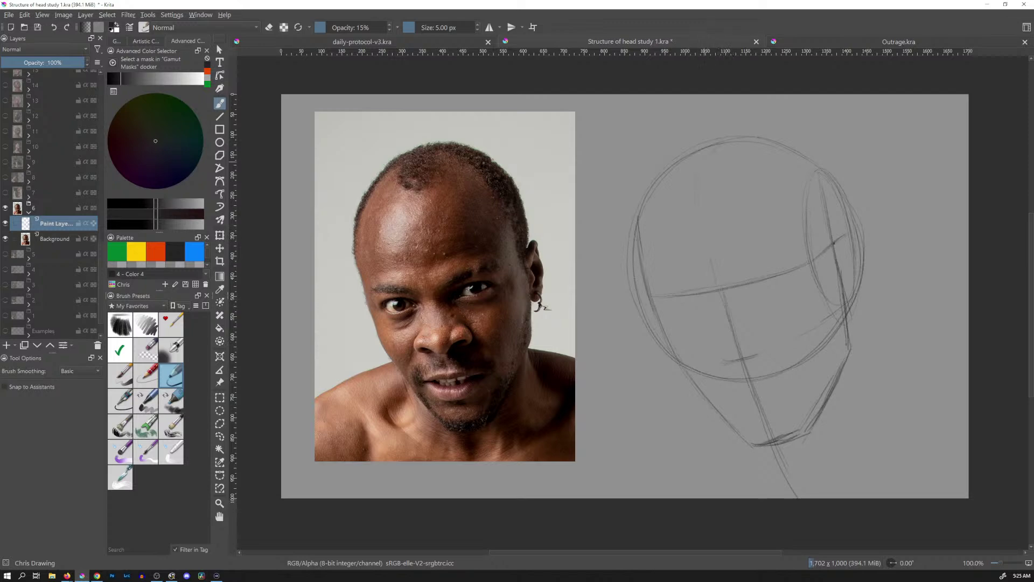
# Extend the center line in a curve over the forehead to the top of the skull, and darken it below the brow
pyautogui.moveTo(721, 144); pyautogui.dragTo(706, 160)
pyautogui.press(']')
pyautogui.press('e')
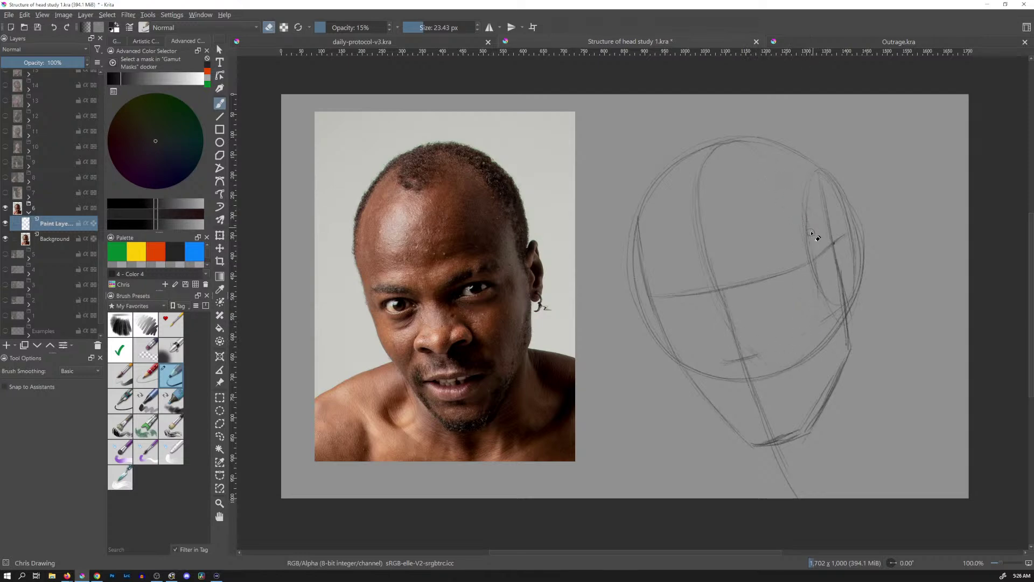
pyautogui.press('e')
pyautogui.moveTo(642, 223); pyautogui.dragTo(640, 199)
pyautogui.moveTo(717, 288); pyautogui.dragTo(753, 394)
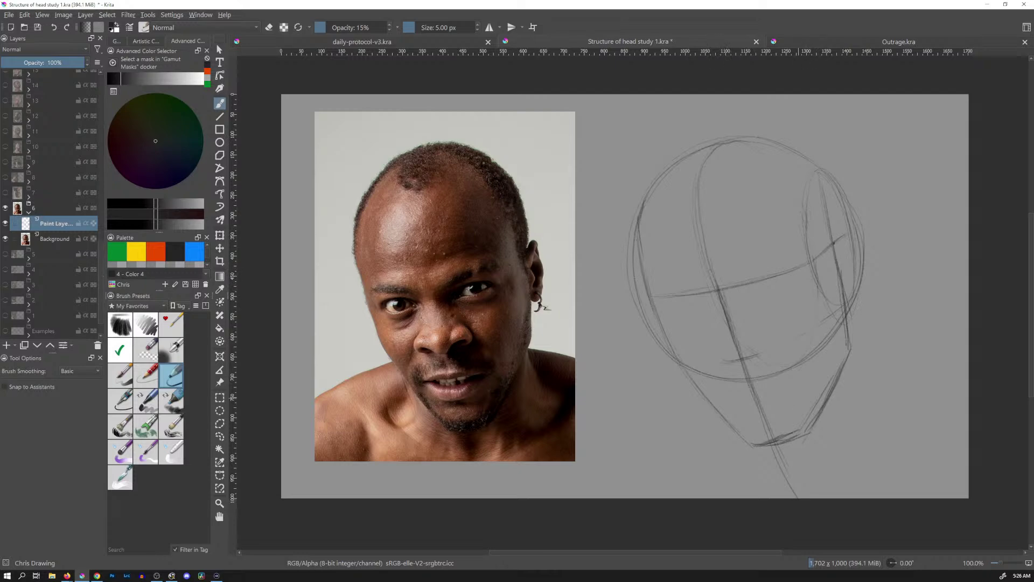
# Draw the near front-plane edge from the side oval at the brow down to the chin corner
pyautogui.moveTo(805, 397); pyautogui.dragTo(801, 424)
pyautogui.moveTo(818, 260); pyautogui.dragTo(808, 410)
pyautogui.moveTo(815, 359); pyautogui.dragTo(804, 425)
pyautogui.moveTo(817, 270); pyautogui.dragTo(811, 344)
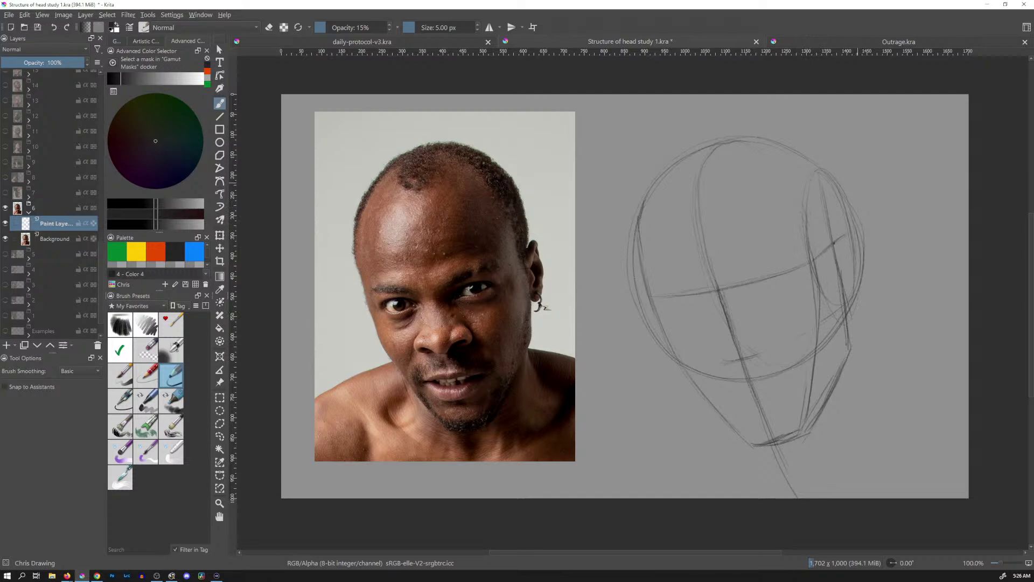
pyautogui.moveTo(714, 301); pyautogui.dragTo(732, 301)
# Erase the circle's excess arc on the far side and the center line's overhang below the chin, and start the neck line
pyautogui.press('e')
pyautogui.moveTo(627, 245); pyautogui.dragTo(650, 336)
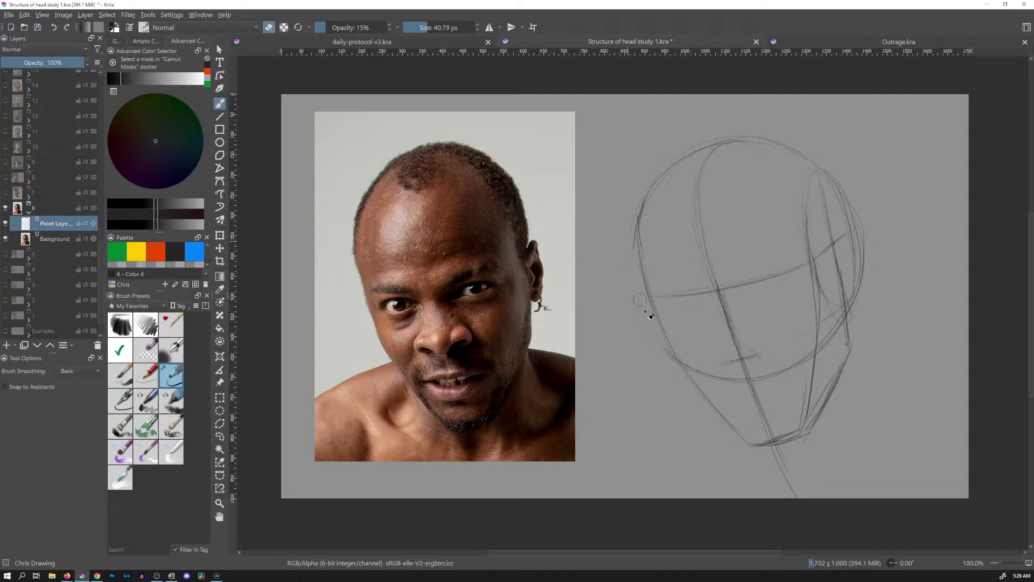
pyautogui.press('e')
pyautogui.moveTo(858, 395)
pyautogui.mouseDown()
pyautogui.moveTo(865, 420)
pyautogui.moveTo(815, 421)
pyautogui.mouseUp()
pyautogui.press('e')
pyautogui.moveTo(785, 455)
pyautogui.mouseDown()
pyautogui.moveTo(785, 485)
pyautogui.moveTo(797, 483)
pyautogui.mouseUp()
pyautogui.press('e')
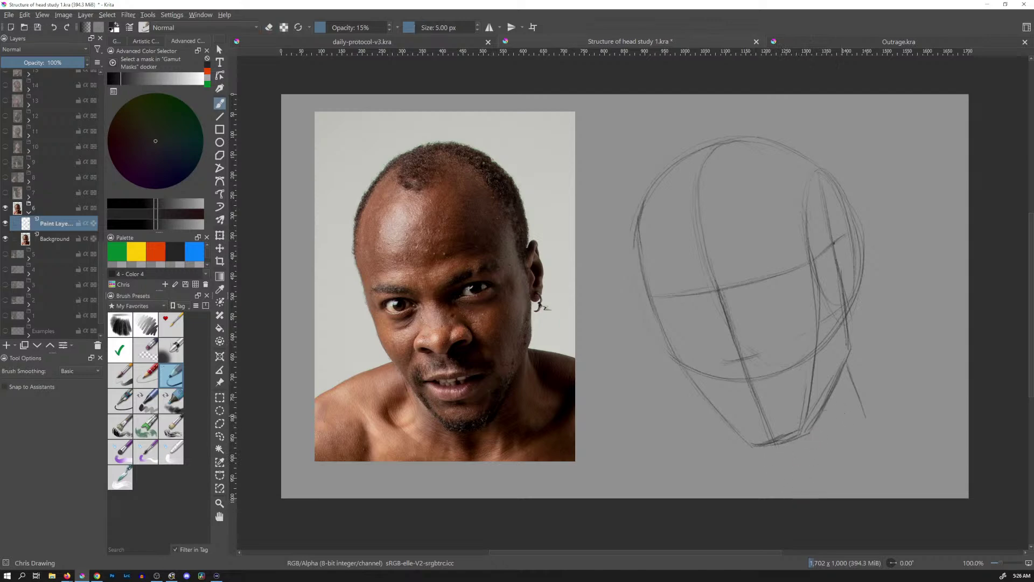
# Extend the neck contour down from the jaw corner and sketch the neck's elliptical base below the chin
pyautogui.moveTo(853, 385); pyautogui.dragTo(877, 446)
pyautogui.moveTo(748, 446); pyautogui.dragTo(849, 455)
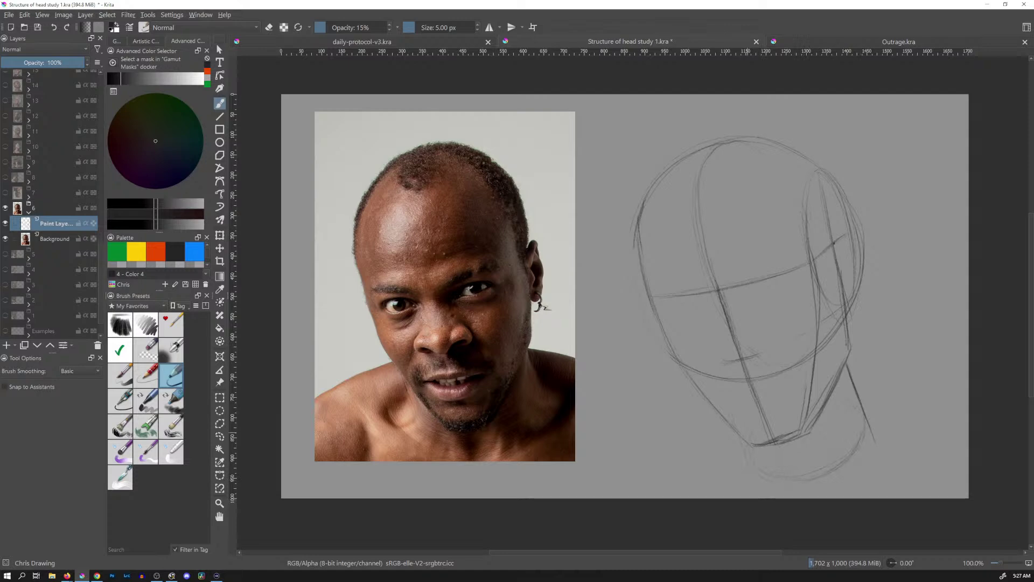
pyautogui.moveTo(862, 420); pyautogui.dragTo(866, 446)
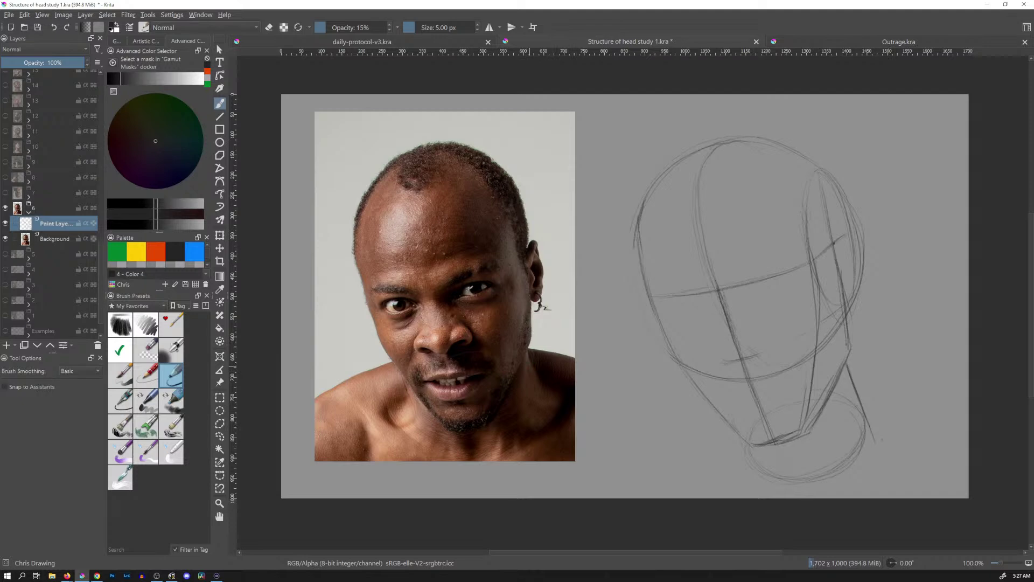
pyautogui.moveTo(431, 360)
pyautogui.mouseDown()
pyautogui.moveTo(422, 430)
pyautogui.moveTo(412, 425)
pyautogui.mouseUp()
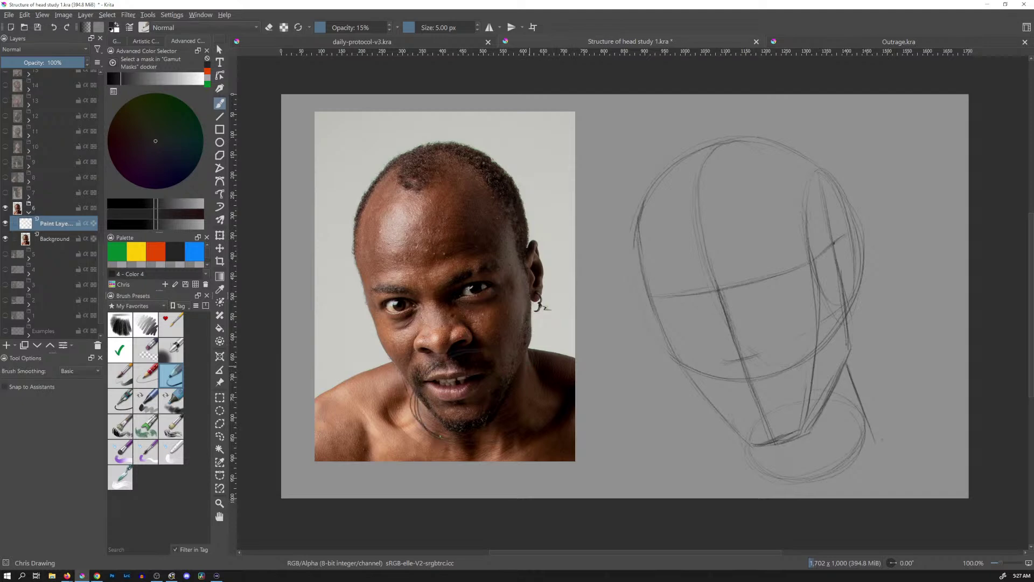
pyautogui.moveTo(431, 369); pyautogui.dragTo(431, 429)
pyautogui.hotkey('ctrl', 'z')
pyautogui.hotkey('ctrl', 'z')
pyautogui.hotkey('ctrl', 'z')
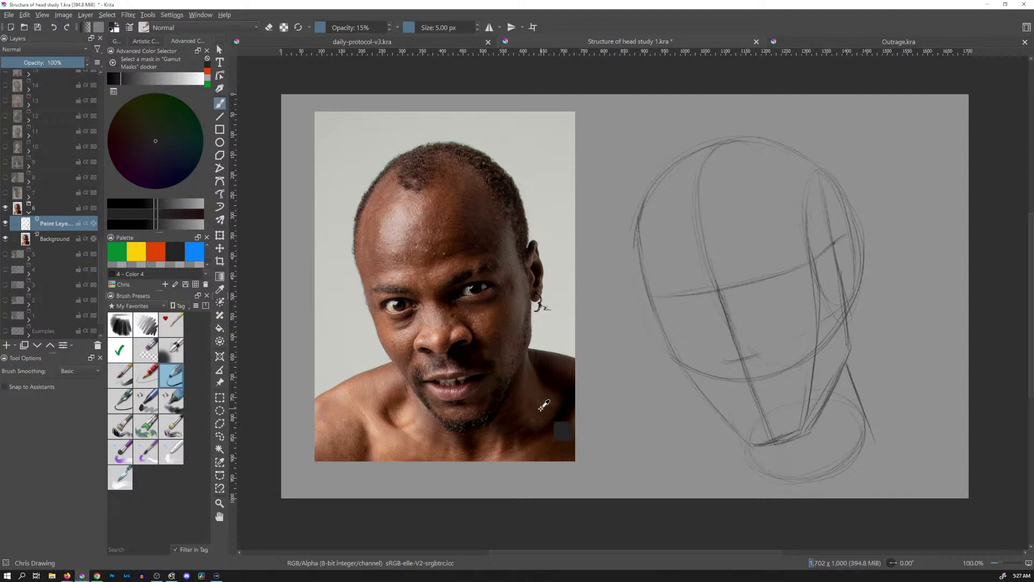
# Draw the far side of the neck and darken the lower curve of its elliptical base
pyautogui.moveTo(738, 417); pyautogui.dragTo(746, 452)
pyautogui.moveTo(859, 445)
pyautogui.mouseDown()
pyautogui.moveTo(850, 466)
pyautogui.moveTo(796, 477)
pyautogui.moveTo(747, 461)
pyautogui.mouseUp()
pyautogui.moveTo(858, 445)
pyautogui.mouseDown()
pyautogui.moveTo(770, 474)
pyautogui.moveTo(781, 478)
pyautogui.mouseUp()
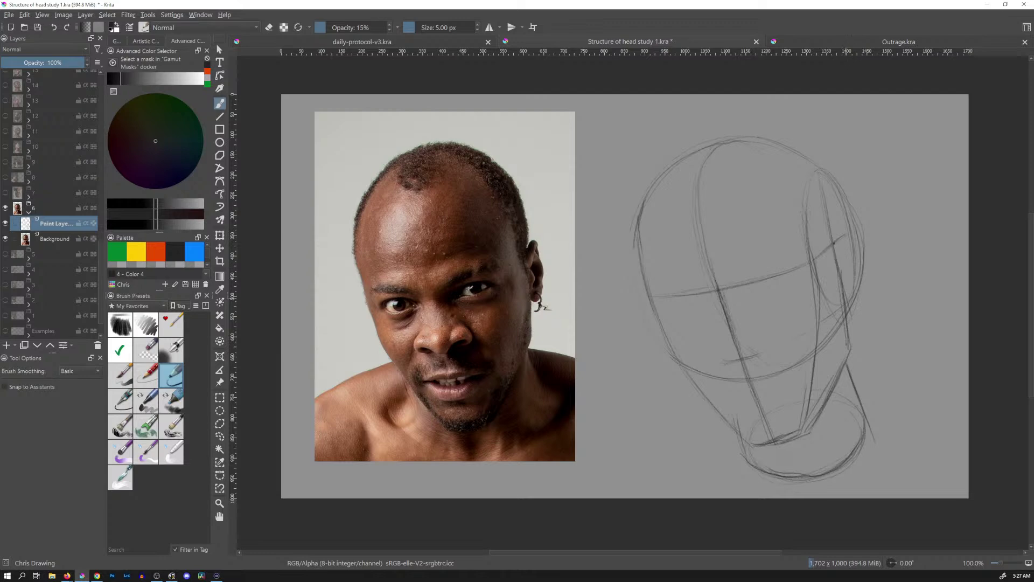
pyautogui.moveTo(847, 316); pyautogui.dragTo(847, 340)
# Write the critique notes "Messy" and "Oval not tall enough" beside the study
pyautogui.moveTo(865, 113)
pyautogui.mouseDown()
pyautogui.moveTo(896, 112)
pyautogui.moveTo(903, 124)
pyautogui.mouseUp()
pyautogui.moveTo(883, 127); pyautogui.dragTo(901, 136)
pyautogui.moveTo(908, 134); pyautogui.dragTo(913, 126)
pyautogui.moveTo(917, 127); pyautogui.dragTo(917, 127)
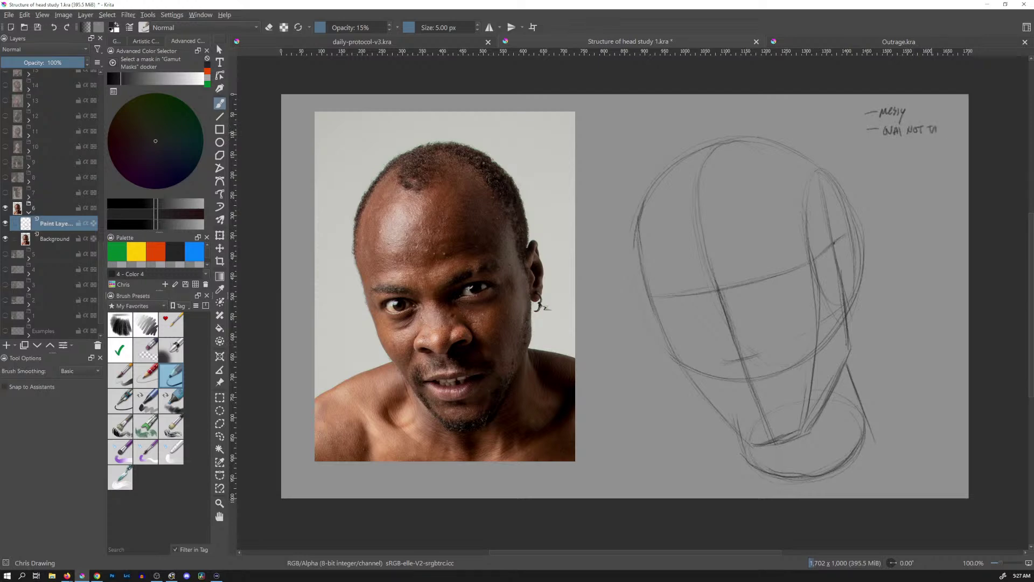
pyautogui.moveTo(898, 145); pyautogui.dragTo(923, 156)
pyautogui.moveTo(808, 171); pyautogui.dragTo(836, 159)
pyautogui.moveTo(822, 329); pyautogui.dragTo(895, 291)
pyautogui.hotkey('ctrl', 'z')
pyautogui.hotkey('ctrl', 'z')
pyautogui.moveTo(356, 232)
pyautogui.mouseDown()
pyautogui.moveTo(355, 259)
pyautogui.moveTo(439, 343)
pyautogui.mouseUp()
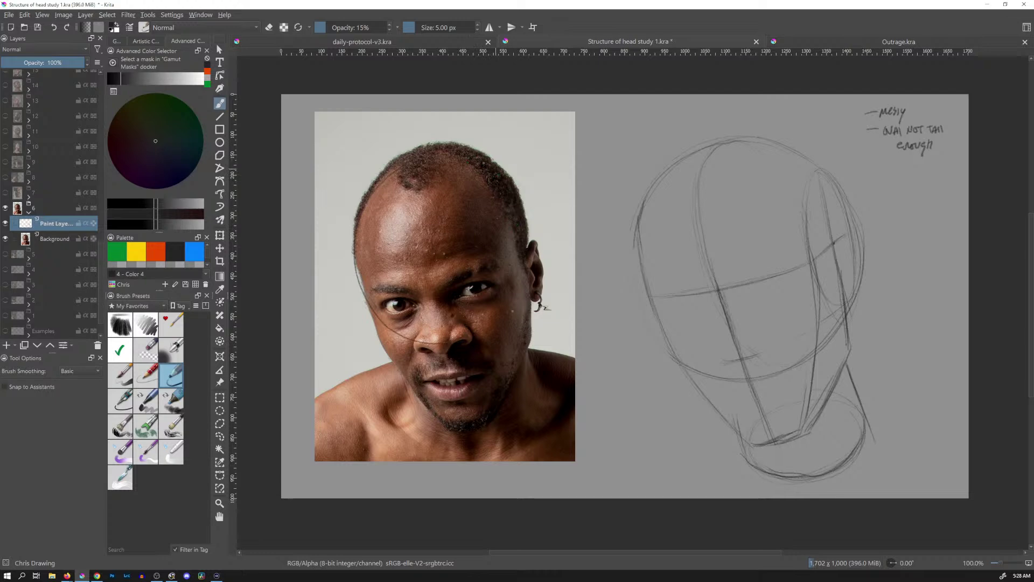
pyautogui.moveTo(396, 173); pyautogui.dragTo(373, 295)
pyautogui.moveTo(531, 300); pyautogui.dragTo(535, 328)
pyautogui.hotkey('ctrl', 'z')
pyautogui.hotkey('ctrl', 'z')
pyautogui.hotkey('ctrl', 'z')
# Undo the second note, write "Front plane too wide" in its place, and save the document
pyautogui.hotkey('ctrl', 'z')
pyautogui.hotkey('ctrl', 'z')
pyautogui.hotkey('ctrl', 'z')
pyautogui.hotkey('ctrl', 'z')
pyautogui.hotkey('ctrl', 'z')
pyautogui.hotkey('ctrl', 'z')
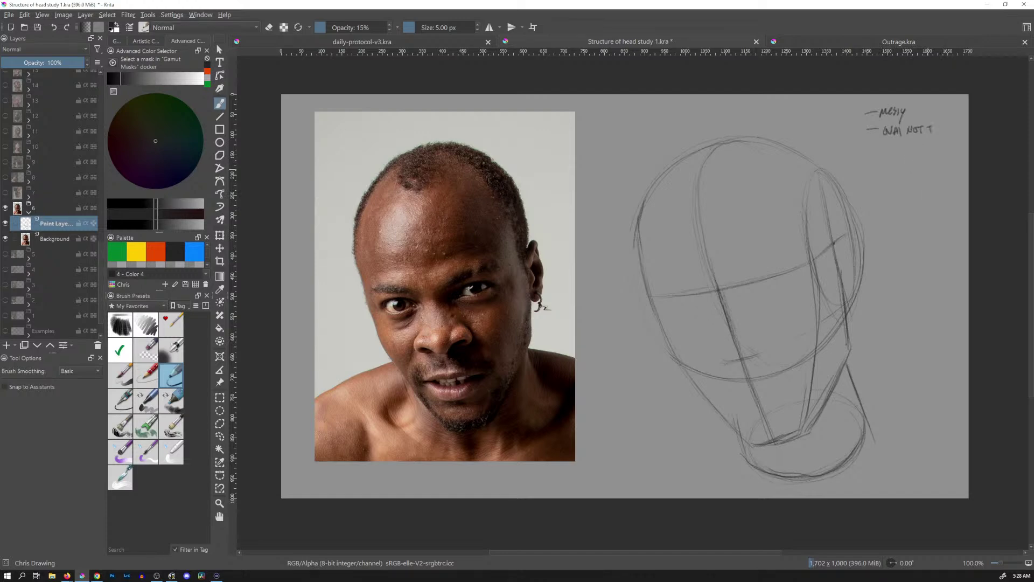
pyautogui.hotkey('ctrl', 'z')
pyautogui.hotkey('ctrl', 'z')
pyautogui.hotkey('ctrl', 'z')
pyautogui.moveTo(884, 128); pyautogui.dragTo(884, 139)
pyautogui.moveTo(883, 127)
pyautogui.mouseDown()
pyautogui.moveTo(907, 140)
pyautogui.moveTo(960, 128)
pyautogui.mouseUp()
pyautogui.moveTo(896, 147); pyautogui.dragTo(926, 145)
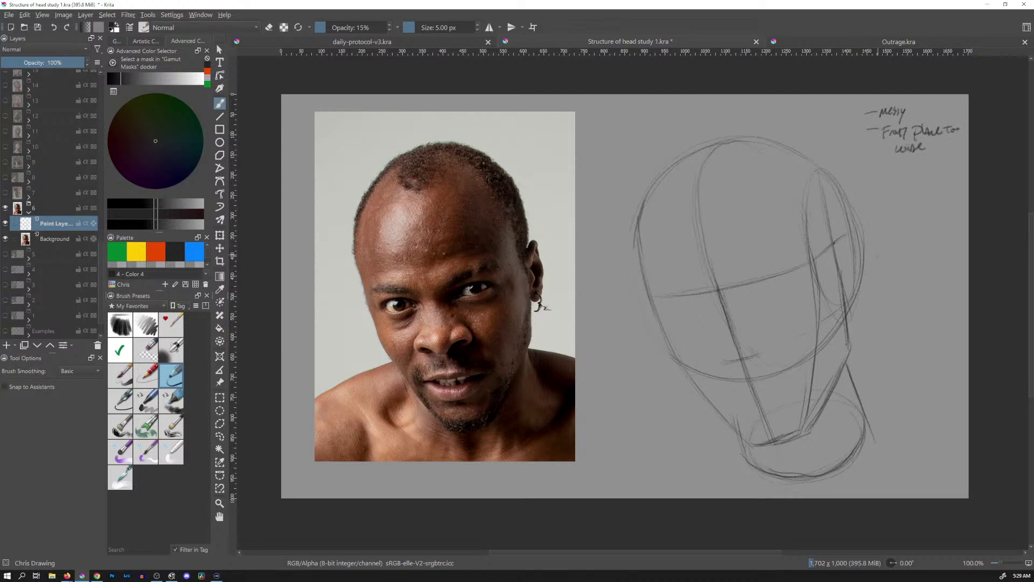
pyautogui.hotkey('ctrl', 's')
# Draw shoulder lines on both sides of the neck, add the note "Neck too long", and save the document
pyautogui.moveTo(912, 368); pyautogui.dragTo(939, 379)
pyautogui.moveTo(665, 382); pyautogui.dragTo(613, 419)
pyautogui.moveTo(891, 174); pyautogui.dragTo(916, 168)
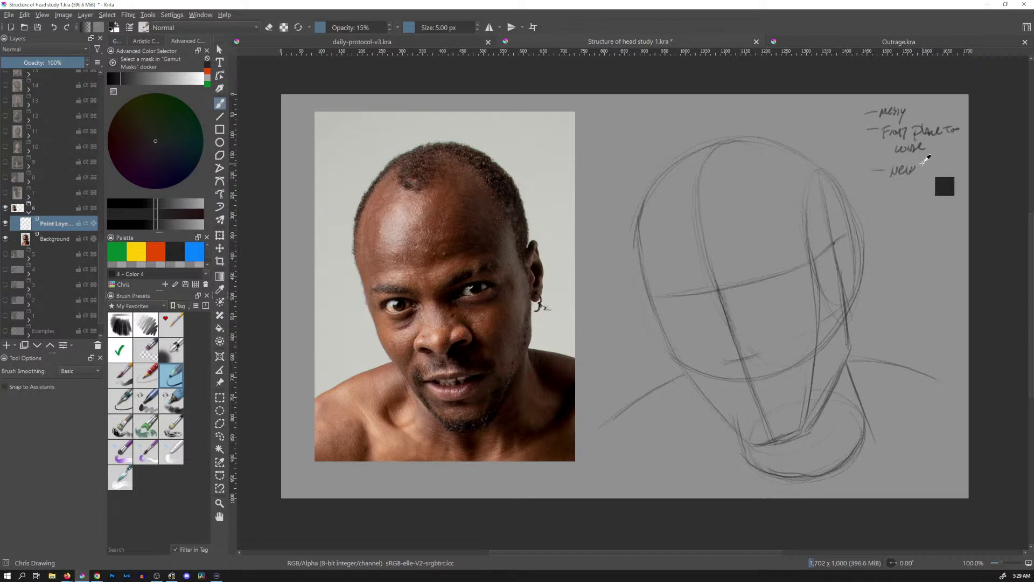
pyautogui.moveTo(911, 174)
pyautogui.mouseDown()
pyautogui.moveTo(957, 168)
pyautogui.moveTo(952, 180)
pyautogui.mouseUp()
pyautogui.hotkey('ctrl', 's')
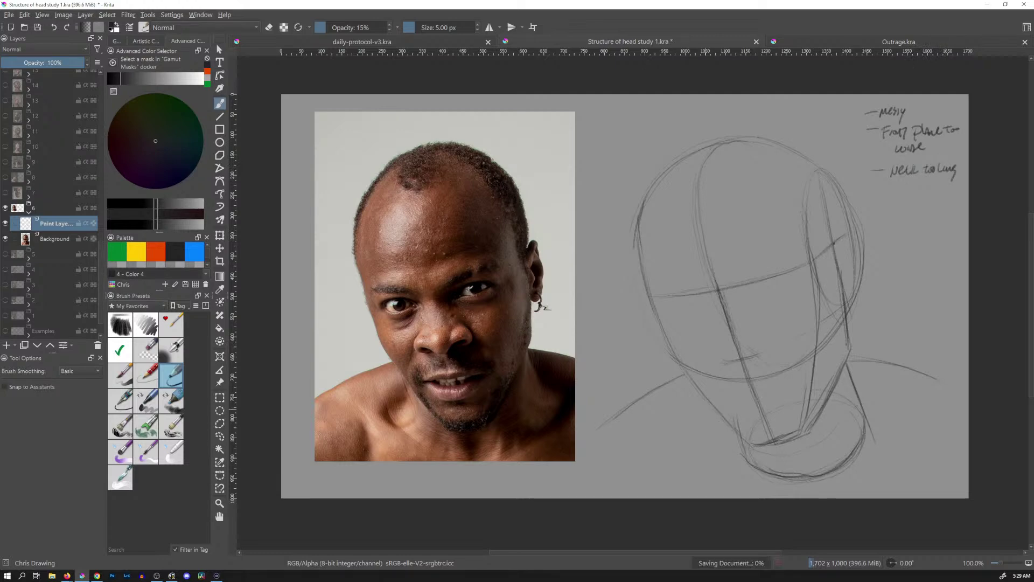
# Hide layer group 6, show group 7 with the upside-down portrait, and make its paint layer active
pyautogui.click(28, 213)
pyautogui.click(6, 209)
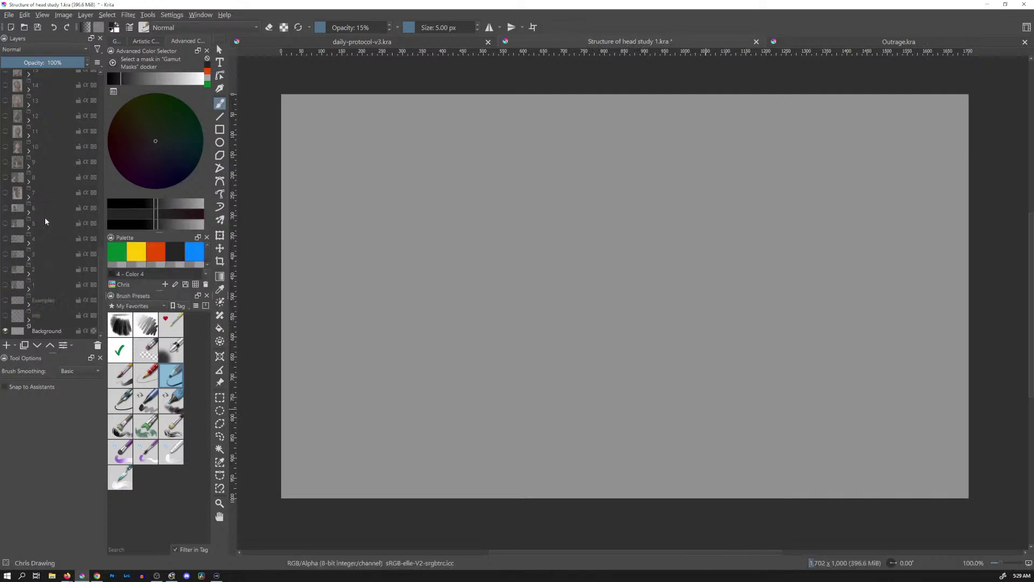
pyautogui.click(28, 198)
pyautogui.click(6, 193)
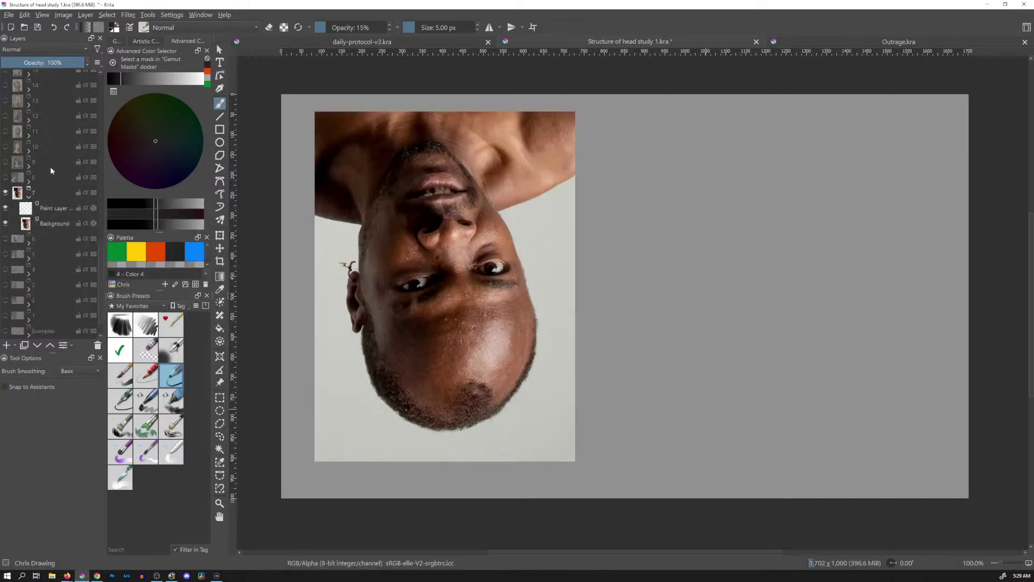
pyautogui.click(56, 209)
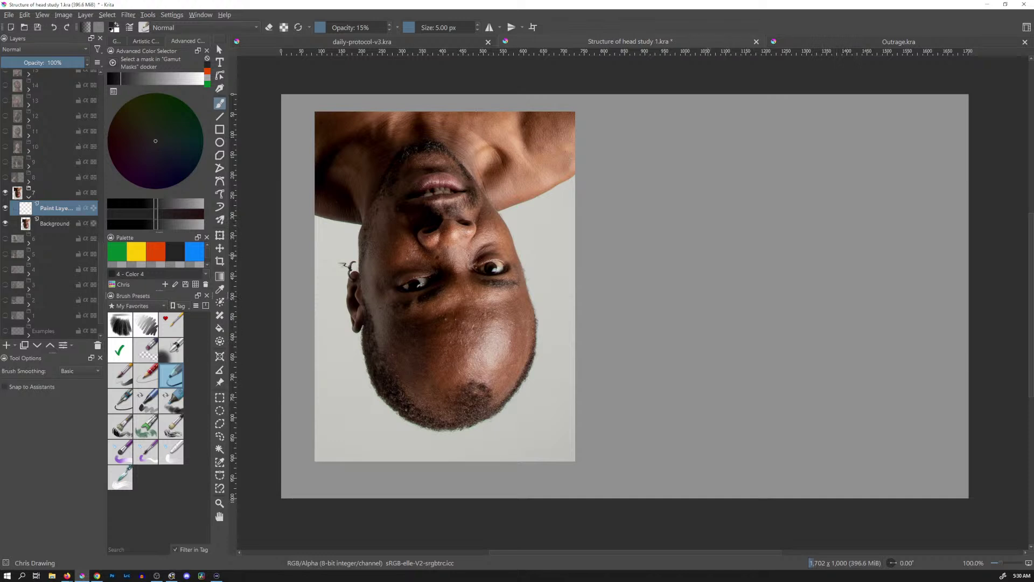
# Sketch the upside-down cranial circle, its near side-plane oval with crossed axes, and the curved brow line
pyautogui.moveTo(855, 377); pyautogui.dragTo(744, 235)
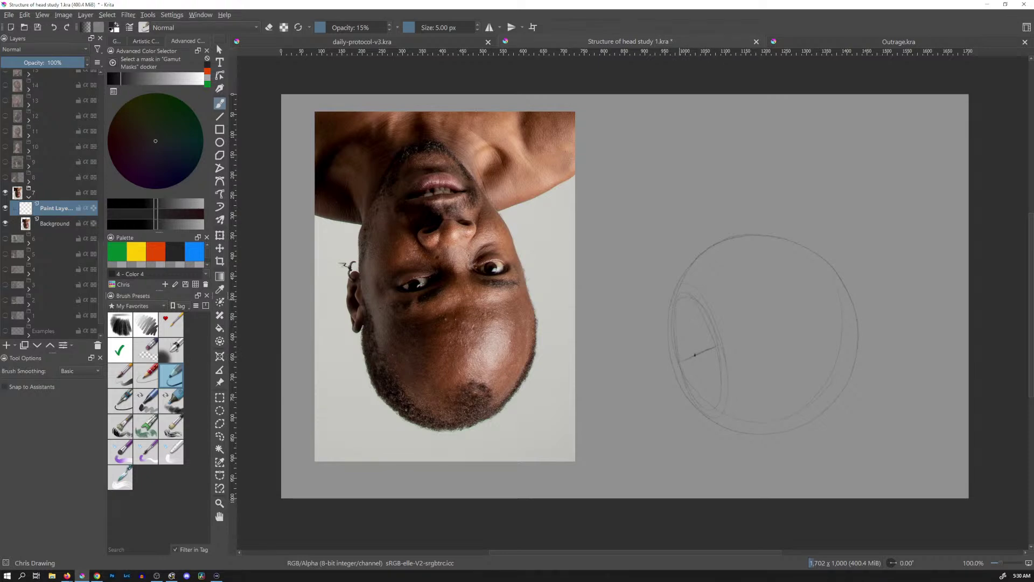
pyautogui.moveTo(682, 312); pyautogui.dragTo(706, 392)
pyautogui.moveTo(786, 326); pyautogui.dragTo(825, 497)
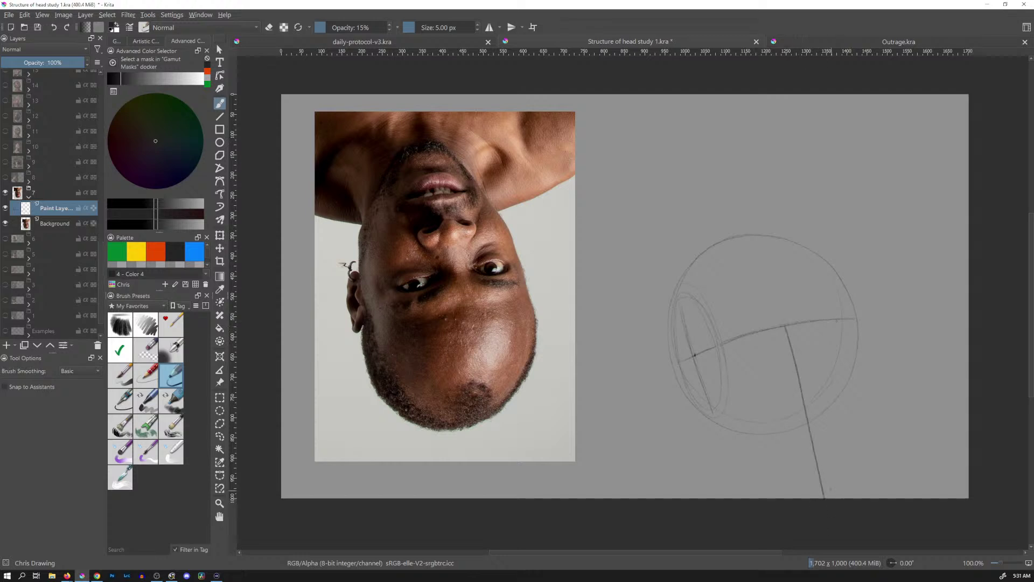
pyautogui.hotkey('ctrl', 'z')
# Draw the far side-plane edge inside the circle and erase the excess arc outside it
pyautogui.moveTo(836, 279); pyautogui.dragTo(854, 387)
pyautogui.moveTo(846, 328); pyautogui.dragTo(852, 370)
pyautogui.moveTo(827, 264); pyautogui.dragTo(852, 355)
pyautogui.moveTo(891, 274); pyautogui.dragTo(910, 273)
pyautogui.press('e')
pyautogui.moveTo(860, 315)
pyautogui.mouseDown()
pyautogui.moveTo(828, 247)
pyautogui.moveTo(861, 370)
pyautogui.mouseUp()
pyautogui.press('e')
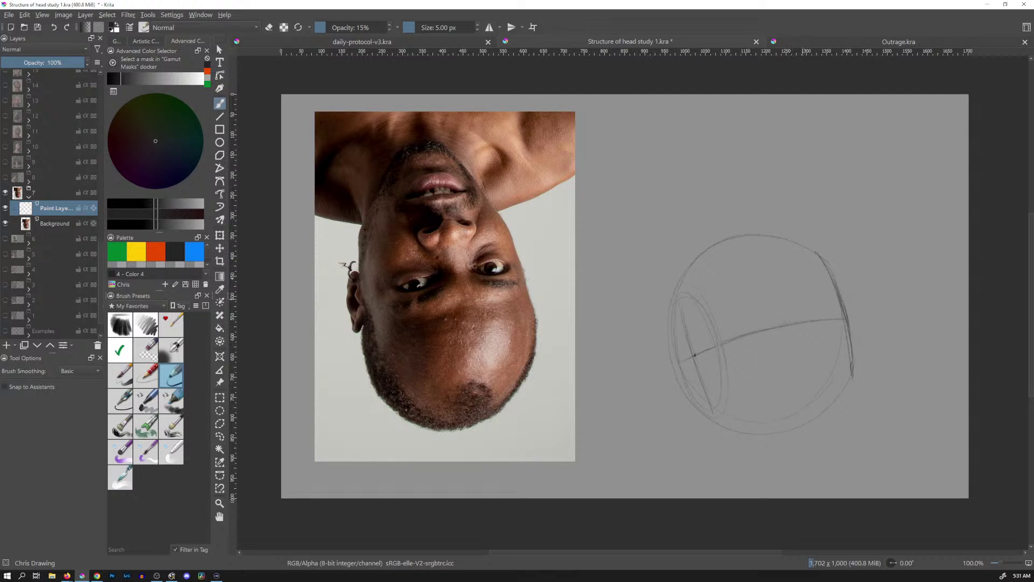
# Draw the center line from the brow up past the circle toward the chin, and curve it down over the forehead
pyautogui.keyDown('ctrl'); pyautogui.click(806, 278); pyautogui.keyUp('ctrl')
pyautogui.keyDown('ctrl'); pyautogui.click(811, 283); pyautogui.keyUp('ctrl')
pyautogui.moveTo(789, 323); pyautogui.dragTo(747, 204)
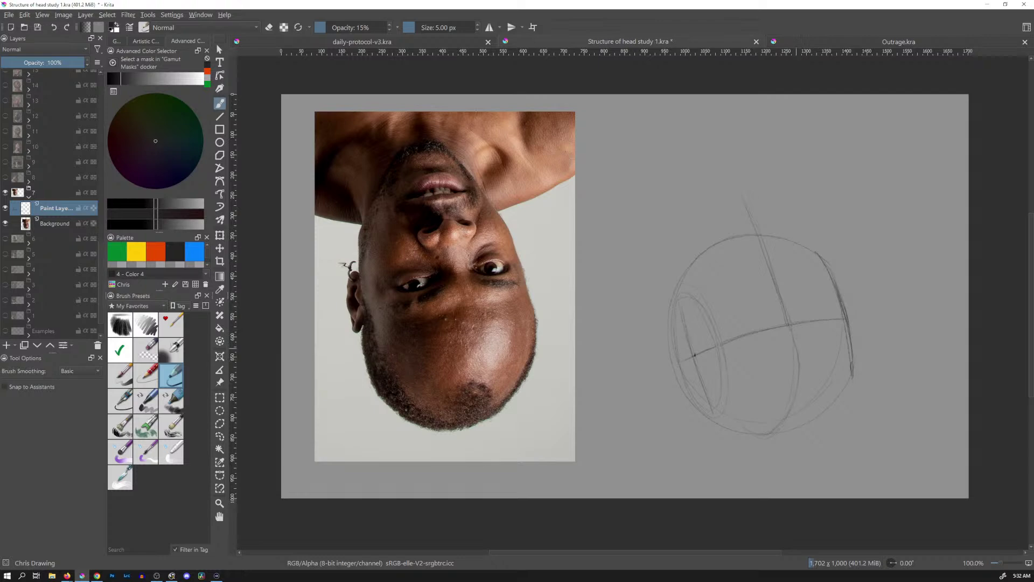
pyautogui.moveTo(796, 396)
pyautogui.mouseDown()
pyautogui.moveTo(790, 419)
pyautogui.moveTo(766, 437)
pyautogui.mouseUp()
pyautogui.moveTo(851, 378); pyautogui.dragTo(771, 434)
pyautogui.moveTo(770, 183); pyautogui.dragTo(804, 320)
pyautogui.hotkey('ctrl', 'z')
pyautogui.hotkey('ctrl', 'z')
# Draw the jaw contours on both sides, connecting the short chin to the sides of the upside-down head
pyautogui.moveTo(784, 209); pyautogui.dragTo(829, 278)
pyautogui.moveTo(676, 259); pyautogui.dragTo(682, 315)
pyautogui.moveTo(704, 206); pyautogui.dragTo(678, 251)
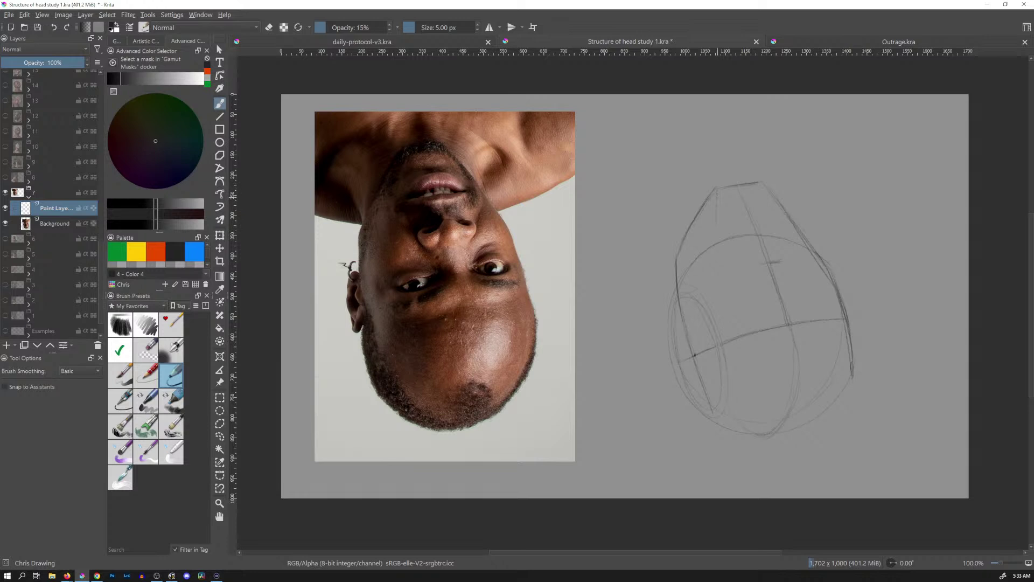
# Draw the near front-plane edge from the chin down to the side-plane oval and sketch the short neck stub beside the jaw
pyautogui.moveTo(717, 180); pyautogui.dragTo(721, 335)
pyautogui.moveTo(673, 295); pyautogui.dragTo(668, 335)
pyautogui.hotkey('ctrl', 'z')
pyautogui.press(']')
pyautogui.press(']')
pyautogui.press(']')
pyautogui.press(']')
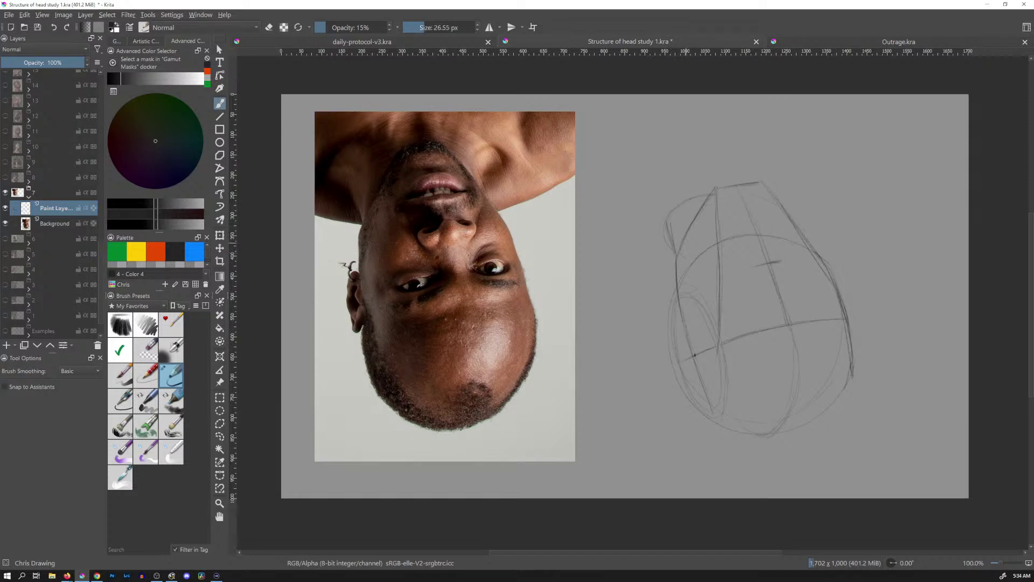
# Draw the rounded skull contour around the lower edge of the upside-down cranial circle with a 5 px brush
pyautogui.press('[')
pyautogui.press('[')
pyautogui.press('[')
pyautogui.press('[')
pyautogui.moveTo(790, 444)
pyautogui.mouseDown()
pyautogui.moveTo(810, 436)
pyautogui.moveTo(846, 400)
pyautogui.mouseUp()
pyautogui.moveTo(792, 444)
pyautogui.mouseDown()
pyautogui.moveTo(759, 447)
pyautogui.moveTo(711, 417)
pyautogui.mouseUp()
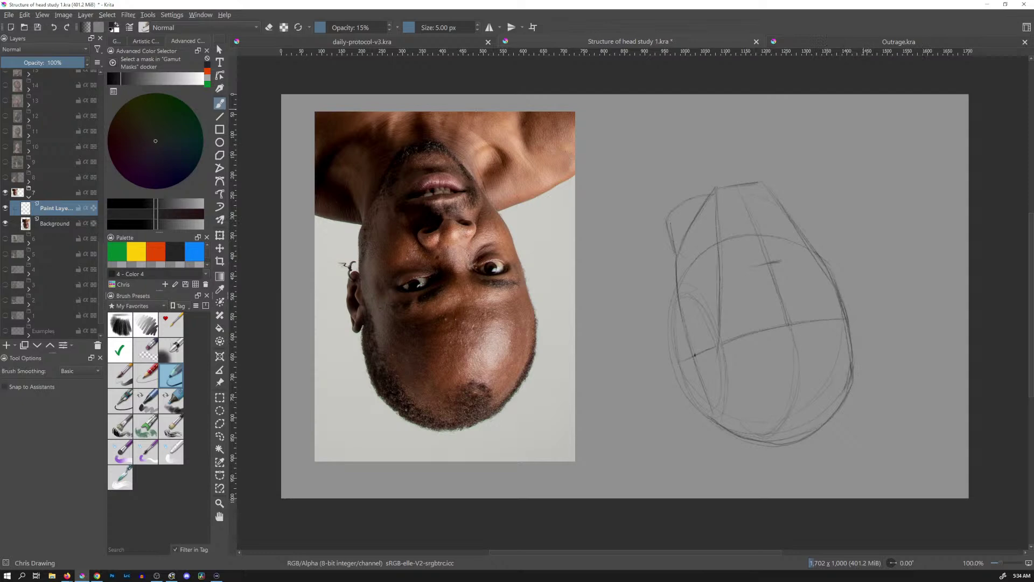
# Handwrite the critique notes "Clean" with a check mark and "Good proportion" above the upside-down study
pyautogui.moveTo(882, 110); pyautogui.dragTo(922, 100)
pyautogui.moveTo(864, 123); pyautogui.dragTo(869, 123)
pyautogui.moveTo(878, 122); pyautogui.dragTo(882, 127)
pyautogui.moveTo(887, 124); pyautogui.dragTo(893, 129)
pyautogui.moveTo(902, 123); pyautogui.dragTo(916, 134)
pyautogui.moveTo(916, 124); pyautogui.dragTo(944, 127)
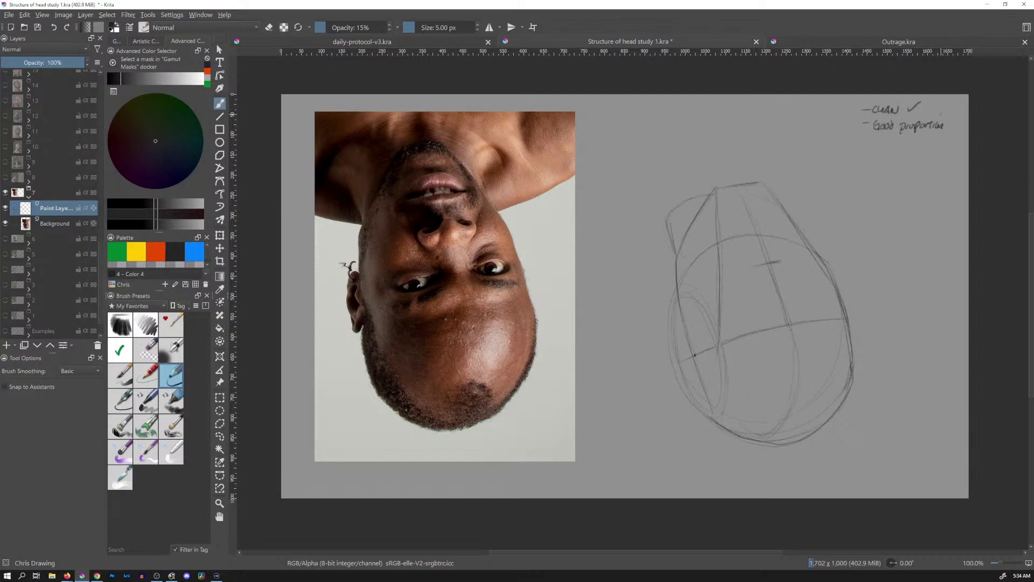
# Save the file, swap study group 7 for group 8 with the smiling woman, and select its Paint Layer 6
pyautogui.hotkey('ctrl', 's')
pyautogui.click(5, 193)
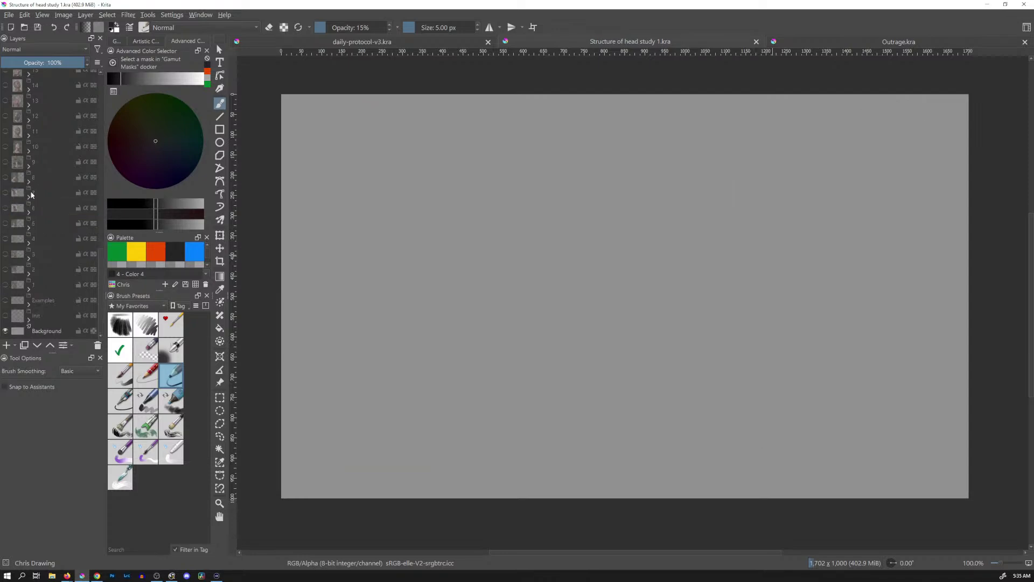
pyautogui.click(5, 177)
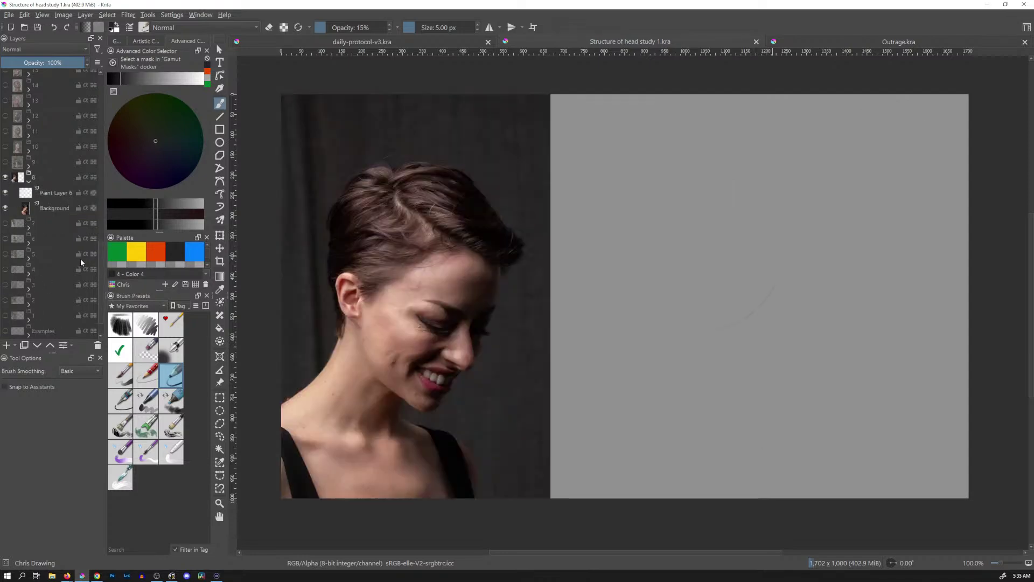
pyautogui.click(50, 192)
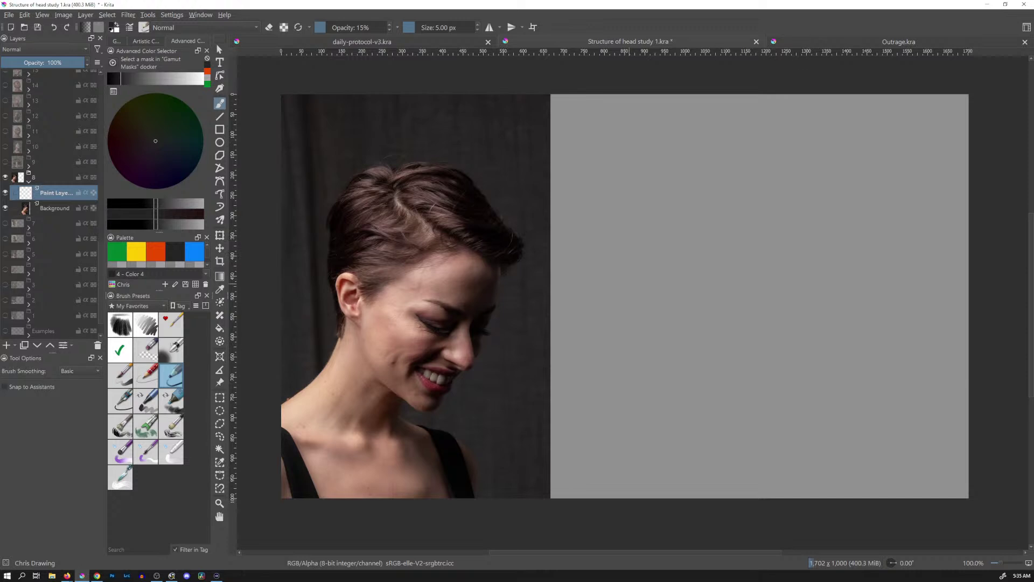
# Sketch the cranial circle and the tilted near side-plane oval with crossed axes for the smiling woman's head
pyautogui.moveTo(722, 156)
pyautogui.mouseDown()
pyautogui.moveTo(817, 291)
pyautogui.moveTo(776, 168)
pyautogui.mouseUp()
pyautogui.moveTo(655, 307); pyautogui.dragTo(742, 314)
pyautogui.hotkey('ctrl', 'z')
pyautogui.hotkey('ctrl', 'z')
pyautogui.moveTo(644, 226)
pyautogui.mouseDown()
pyautogui.moveTo(762, 263)
pyautogui.moveTo(741, 180)
pyautogui.mouseUp()
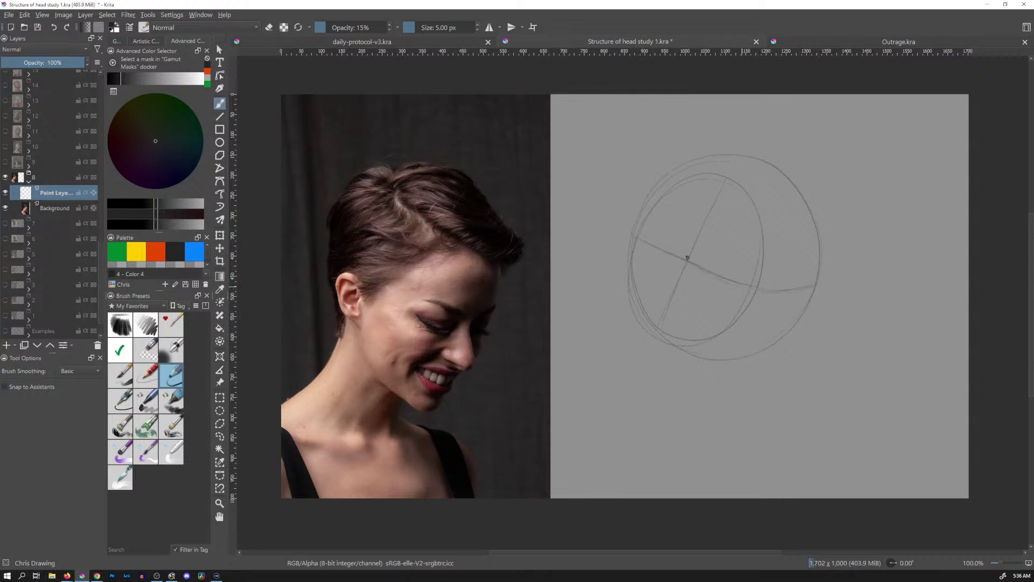
# Redraw the brow line so it curves from the side-plane center around the front of the circle
pyautogui.moveTo(742, 290); pyautogui.dragTo(762, 297)
pyautogui.hotkey('ctrl', 'z')
pyautogui.moveTo(845, 273); pyautogui.dragTo(866, 248)
pyautogui.press('5')
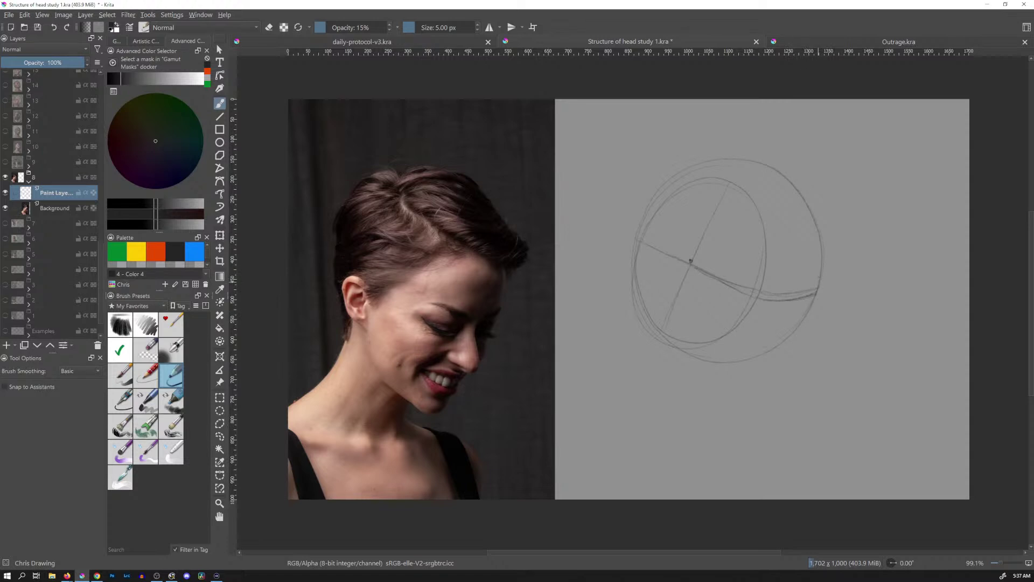
# Draw the face's center line slanting from the brow line down to the chin
pyautogui.moveTo(814, 313); pyautogui.dragTo(727, 411)
pyautogui.hotkey('ctrl', 'z')
pyautogui.moveTo(795, 299); pyautogui.dragTo(721, 402)
# Curve the center line up over the forehead, reinforce the far brow end and mark the nose base
pyautogui.moveTo(768, 168)
pyautogui.mouseDown()
pyautogui.moveTo(806, 258)
pyautogui.moveTo(803, 297)
pyautogui.mouseUp()
pyautogui.moveTo(793, 204); pyautogui.dragTo(806, 274)
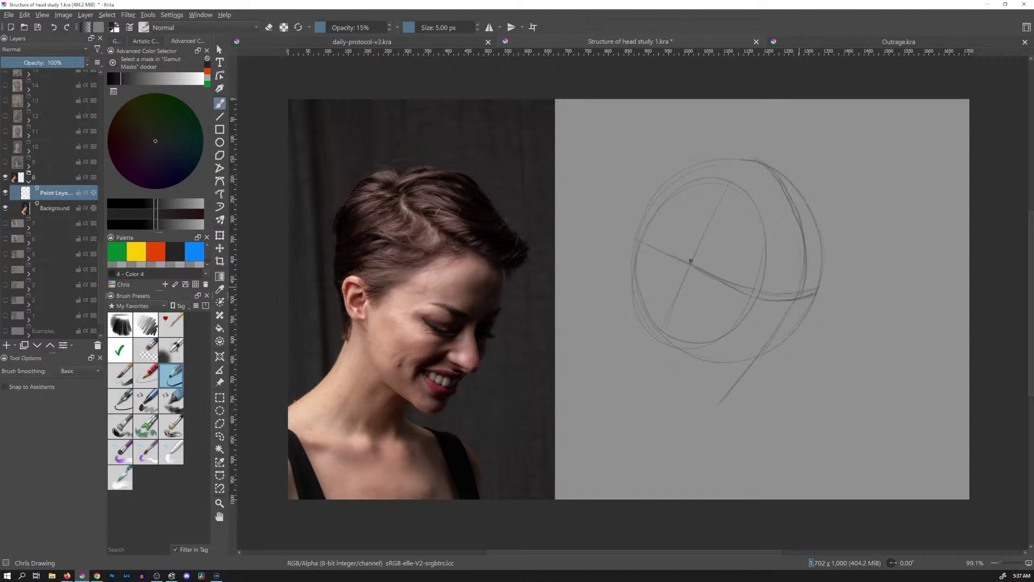
pyautogui.hotkey('ctrl', 'z')
pyautogui.hotkey('ctrl', 'z')
pyautogui.moveTo(807, 241); pyautogui.dragTo(807, 262)
pyautogui.moveTo(784, 301); pyautogui.dragTo(806, 297)
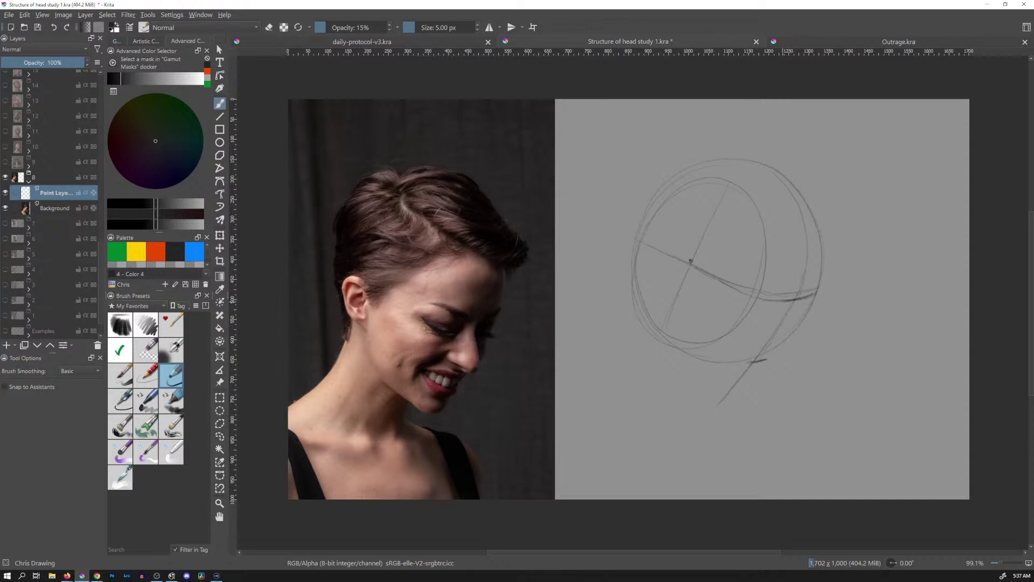
pyautogui.moveTo(749, 360); pyautogui.dragTo(765, 356)
pyautogui.moveTo(679, 388); pyautogui.dragTo(703, 411)
pyautogui.moveTo(658, 364); pyautogui.dragTo(704, 412)
pyautogui.moveTo(664, 318)
pyautogui.mouseDown()
pyautogui.moveTo(668, 370)
pyautogui.moveTo(707, 417)
pyautogui.mouseUp()
pyautogui.hotkey('ctrl', 'z')
pyautogui.hotkey('ctrl', 'z')
pyautogui.hotkey('ctrl', 'z')
pyautogui.hotkey('ctrl', 'z')
# Erase the excess end of the center line below the chin with an enlarged brush
pyautogui.press(']')
pyautogui.press(']')
pyautogui.press(']')
pyautogui.press(']')
pyautogui.press(']')
pyautogui.moveTo(730, 416); pyautogui.dragTo(722, 416)
pyautogui.press('e')
# Draw the near jaw from the side-plane center to the chin and the far face contour from brow to chin
pyautogui.moveTo(690, 371); pyautogui.dragTo(720, 396)
pyautogui.moveTo(678, 299)
pyautogui.mouseDown()
pyautogui.moveTo(674, 344)
pyautogui.moveTo(674, 332)
pyautogui.mouseUp()
pyautogui.moveTo(799, 327); pyautogui.dragTo(742, 396)
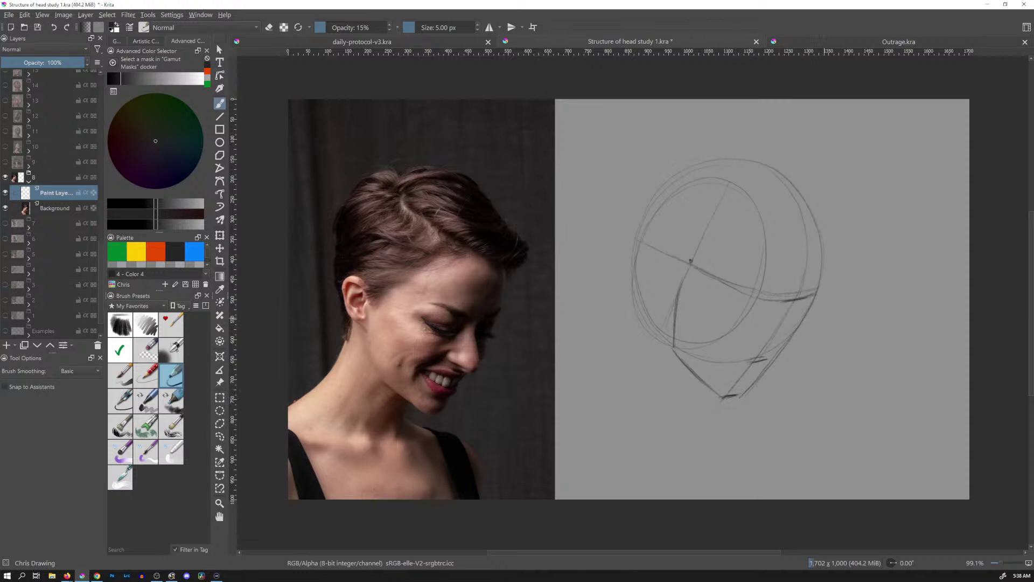
# Draw the near front-plane edge from the side-plane oval to the chin and sketch the neck with its curved base
pyautogui.moveTo(731, 354); pyautogui.dragTo(724, 381)
pyautogui.moveTo(763, 276); pyautogui.dragTo(723, 392)
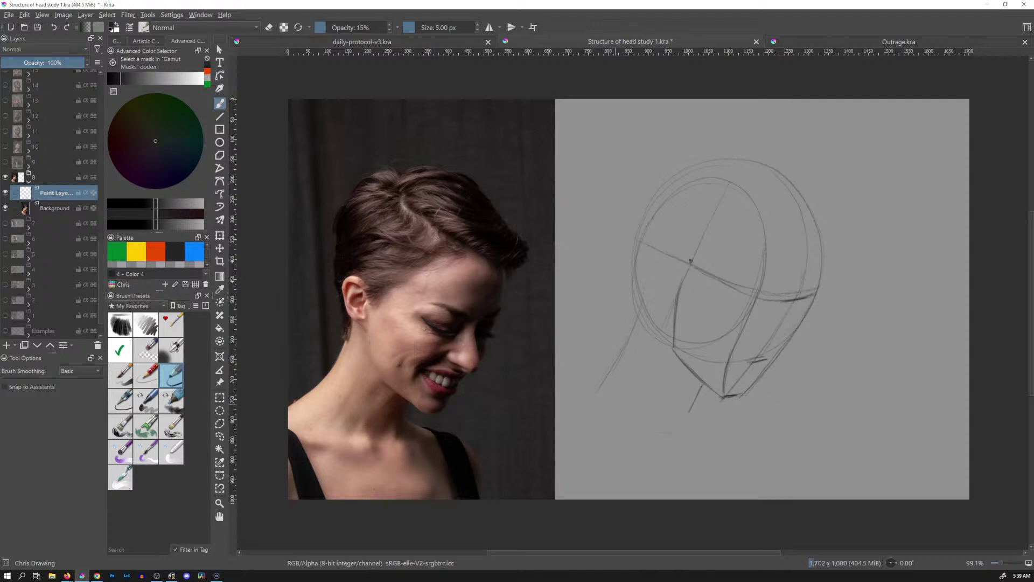
pyautogui.moveTo(606, 405); pyautogui.dragTo(670, 432)
# Handwrite the critique notes "Height wrong" and "Width wrong, need egg" beside the smiling woman's study
pyautogui.moveTo(870, 123)
pyautogui.mouseDown()
pyautogui.moveTo(875, 135)
pyautogui.moveTo(919, 121)
pyautogui.mouseUp()
pyautogui.moveTo(918, 127); pyautogui.dragTo(929, 116)
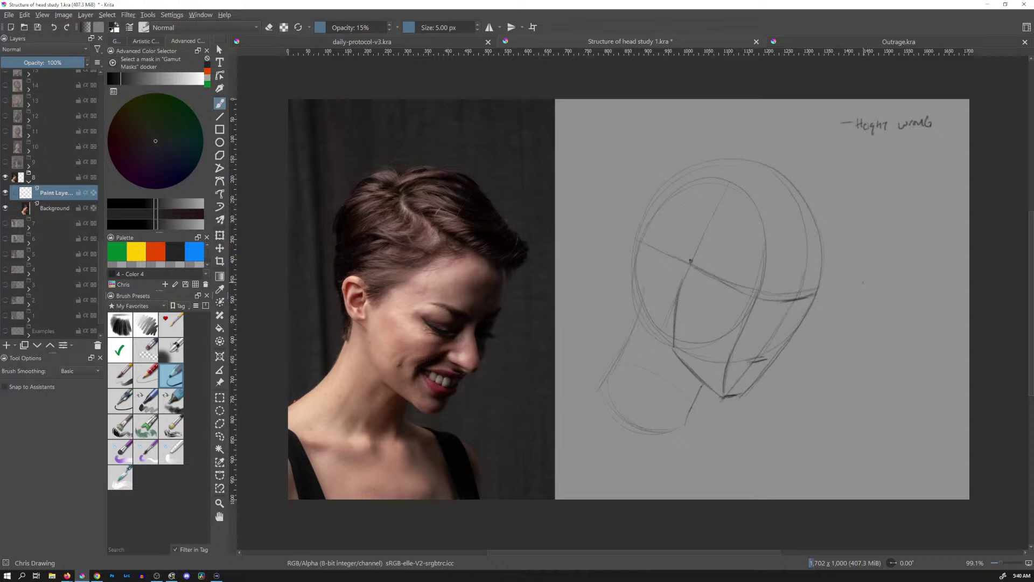
pyautogui.moveTo(647, 241); pyautogui.dragTo(667, 257)
pyautogui.moveTo(869, 144)
pyautogui.mouseDown()
pyautogui.moveTo(870, 154)
pyautogui.moveTo(919, 144)
pyautogui.mouseUp()
pyautogui.moveTo(921, 141); pyautogui.dragTo(923, 151)
pyautogui.hotkey('ctrl', 'z')
pyautogui.hotkey('ctrl', 'z')
pyautogui.moveTo(865, 170)
pyautogui.mouseDown()
pyautogui.moveTo(886, 160)
pyautogui.moveTo(907, 173)
pyautogui.mouseUp()
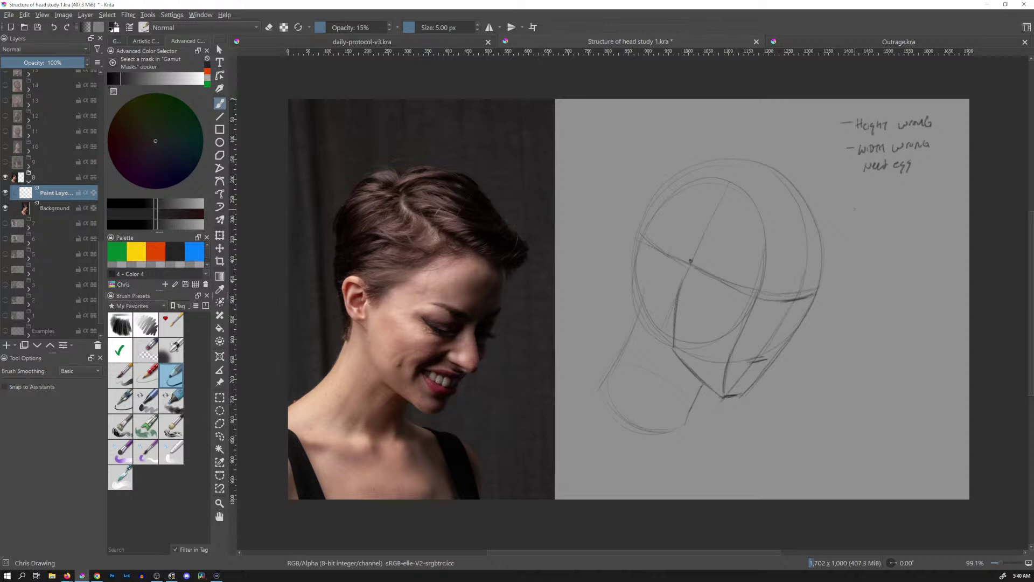
# Save the file and darken the upper contour of the cranial circle
pyautogui.press('ctrl')
pyautogui.hotkey('ctrl', 's')
pyautogui.moveTo(773, 171); pyautogui.dragTo(709, 160)
# Hide study group 8 and show the Examples group with its layers expanded
pyautogui.click(30, 182)
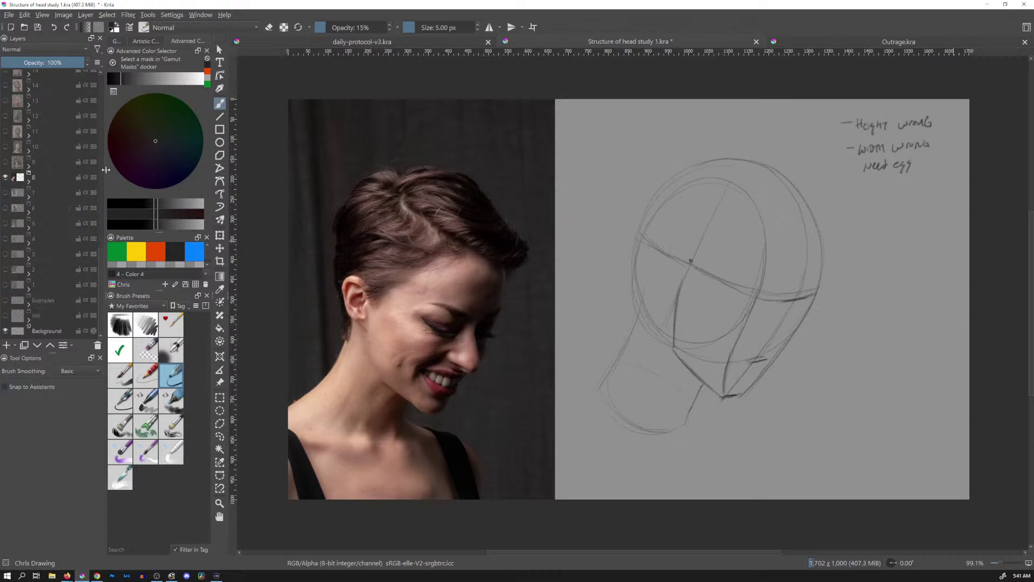
pyautogui.moveTo(101, 262); pyautogui.dragTo(99, 97)
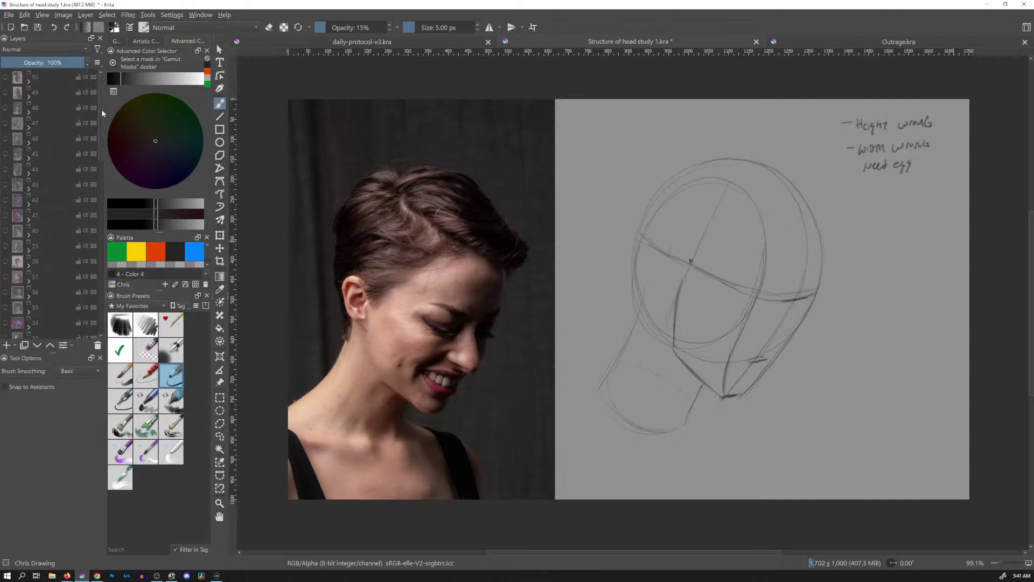
pyautogui.moveTo(100, 111); pyautogui.dragTo(99, 290)
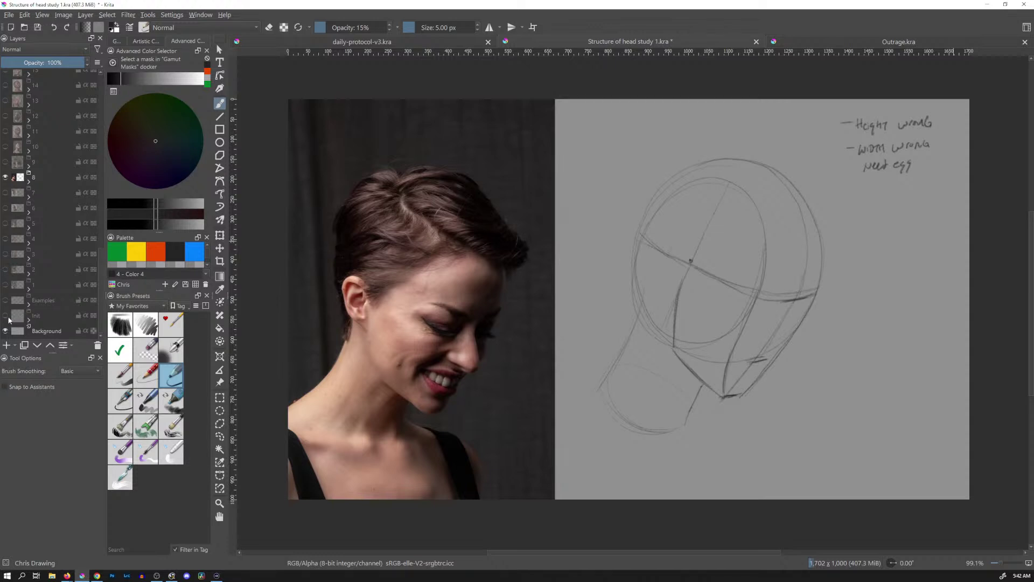
pyautogui.click(6, 301)
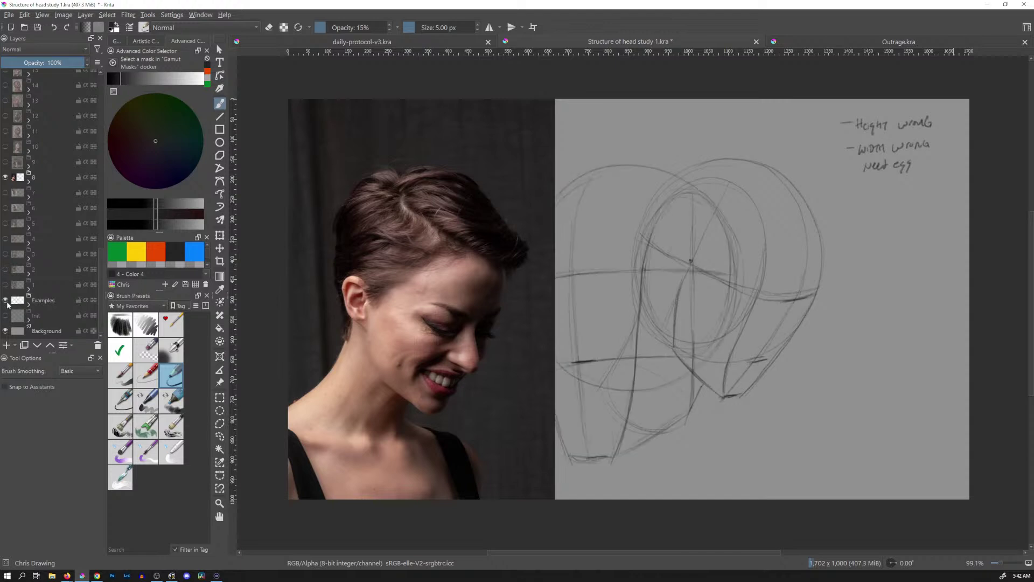
pyautogui.click(6, 301)
pyautogui.click(7, 177)
pyautogui.click(7, 301)
pyautogui.moveTo(99, 246); pyautogui.dragTo(99, 309)
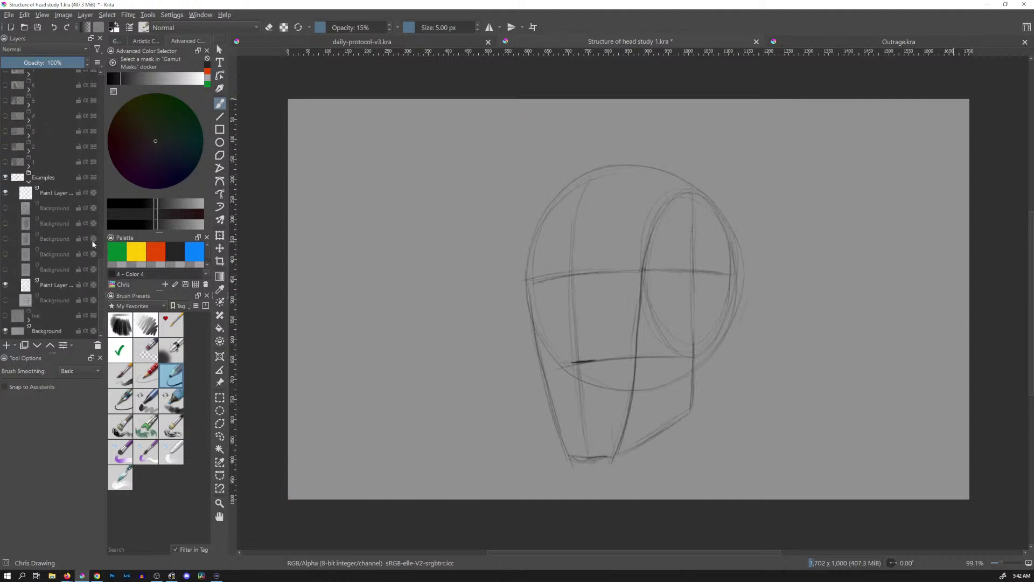
# Hide both visible paint layers in Examples, and show and select the lowest Background image with the boxed head drawing
pyautogui.click(6, 193)
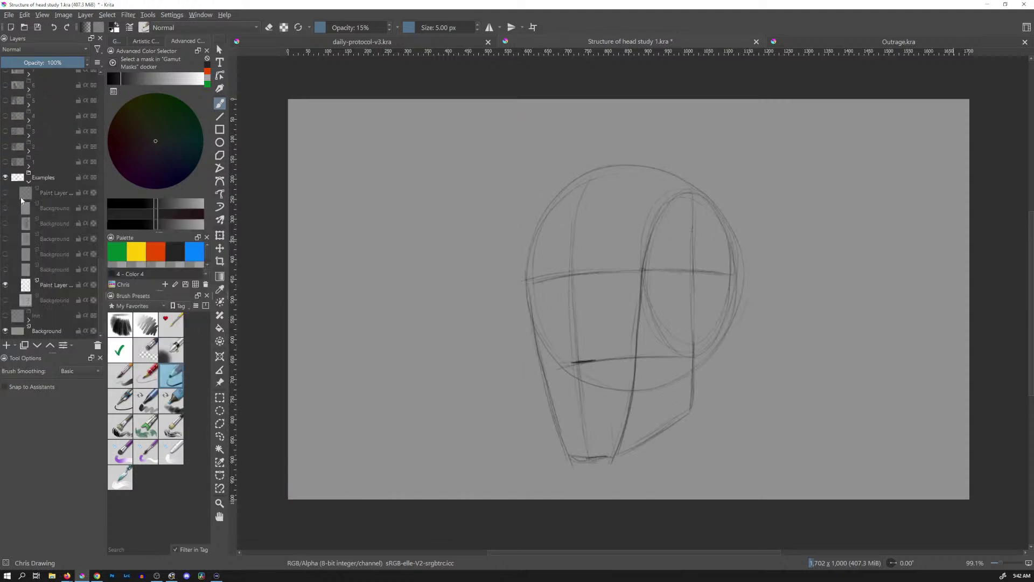
pyautogui.click(6, 300)
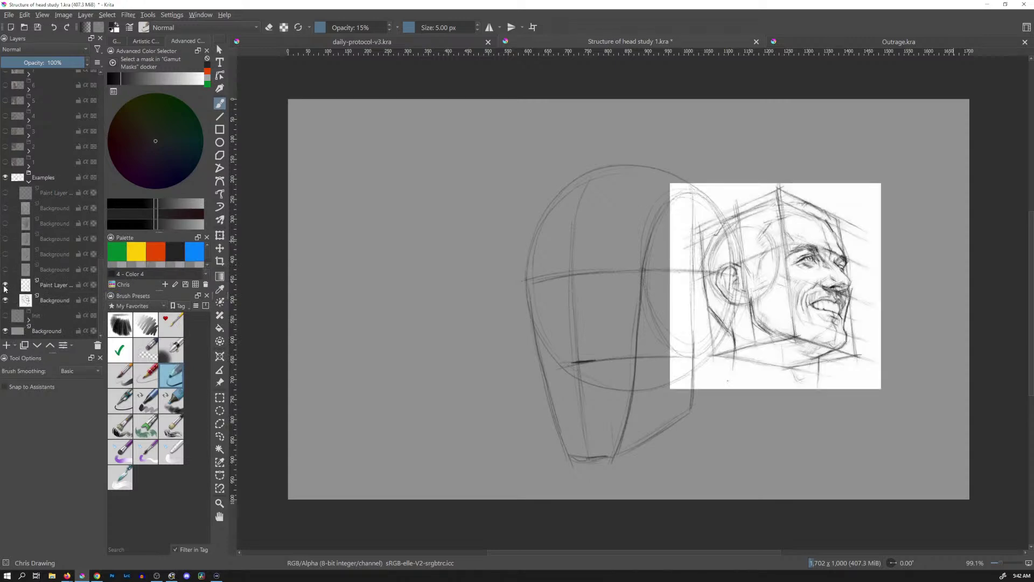
pyautogui.click(6, 285)
pyautogui.moveTo(65, 298)
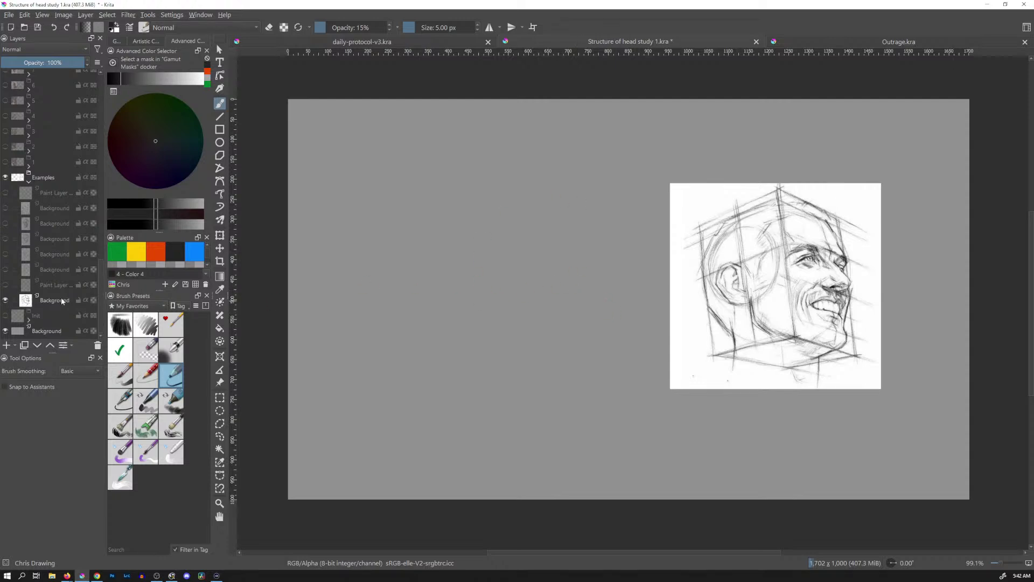
pyautogui.click(65, 300)
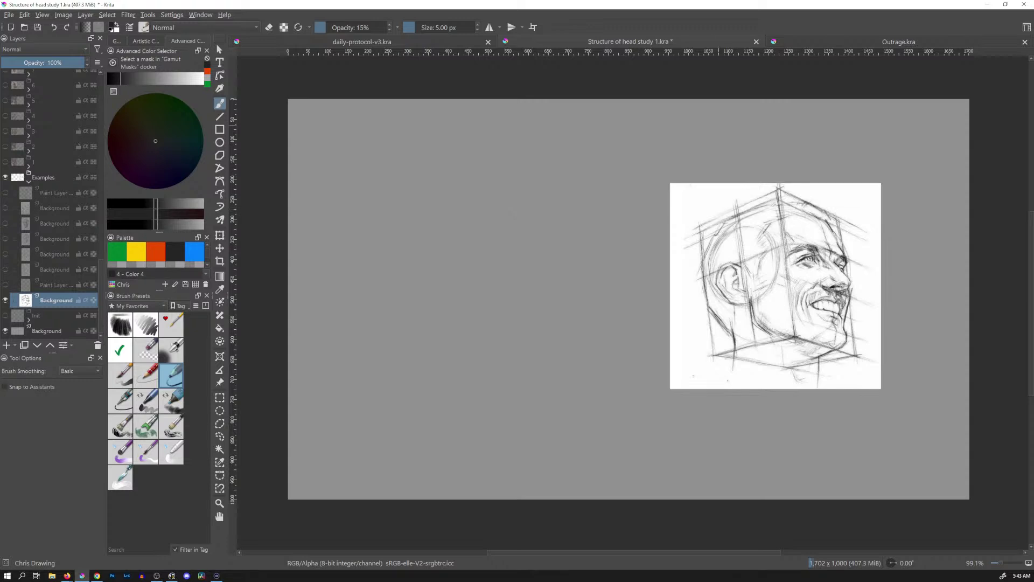
# Handwrite "Principle" with "ingredients" and "Formulas" with "Recipes" as two lines above the boxed head drawing
pyautogui.moveTo(727, 122); pyautogui.dragTo(730, 132)
pyautogui.moveTo(731, 132)
pyautogui.mouseDown()
pyautogui.moveTo(771, 124)
pyautogui.moveTo(731, 157)
pyautogui.moveTo(774, 145)
pyautogui.mouseUp()
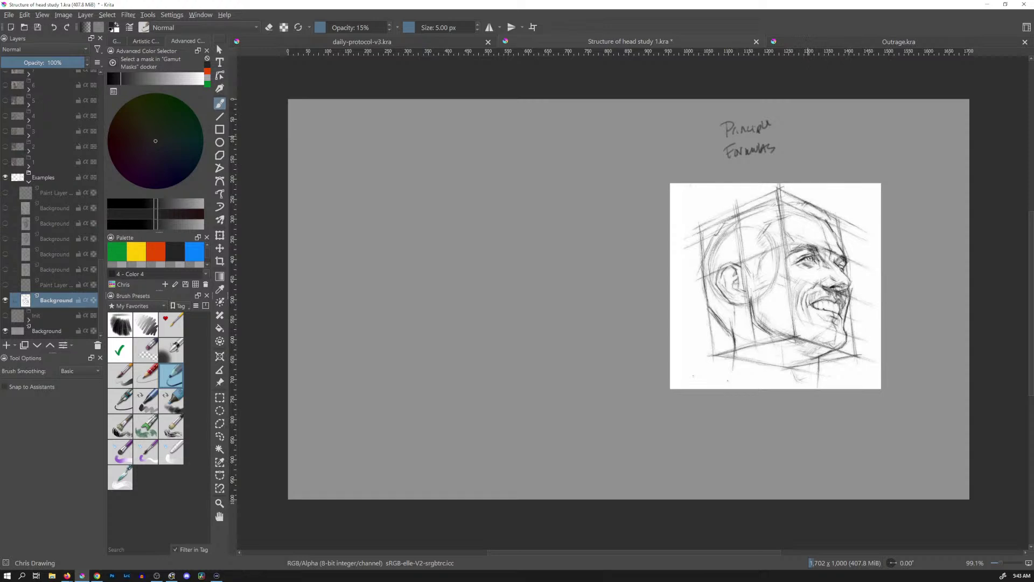
pyautogui.moveTo(802, 142); pyautogui.dragTo(807, 143)
pyautogui.moveTo(812, 142)
pyautogui.mouseDown()
pyautogui.moveTo(844, 137)
pyautogui.moveTo(799, 126)
pyautogui.moveTo(831, 111)
pyautogui.mouseUp()
pyautogui.moveTo(840, 117)
pyautogui.mouseDown()
pyautogui.moveTo(797, 120)
pyautogui.moveTo(829, 138)
pyautogui.moveTo(801, 146)
pyautogui.moveTo(798, 120)
pyautogui.mouseUp()
pyautogui.moveTo(805, 121)
pyautogui.mouseDown()
pyautogui.moveTo(835, 121)
pyautogui.moveTo(796, 152)
pyautogui.moveTo(835, 138)
pyautogui.mouseUp()
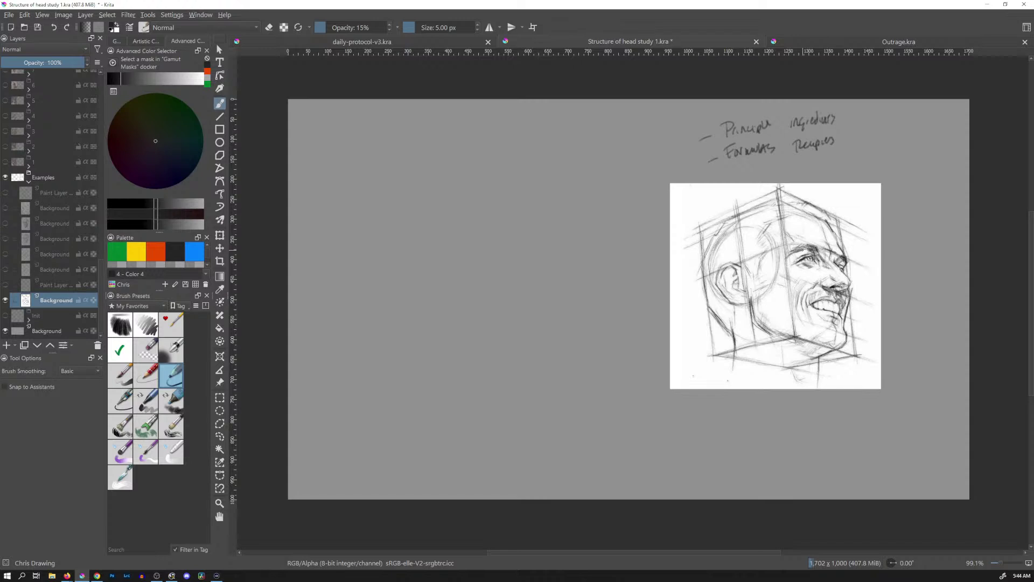
# Show study group 1, select its paint layer and choose the orange-red Color 3 from the palette
pyautogui.click(6, 162)
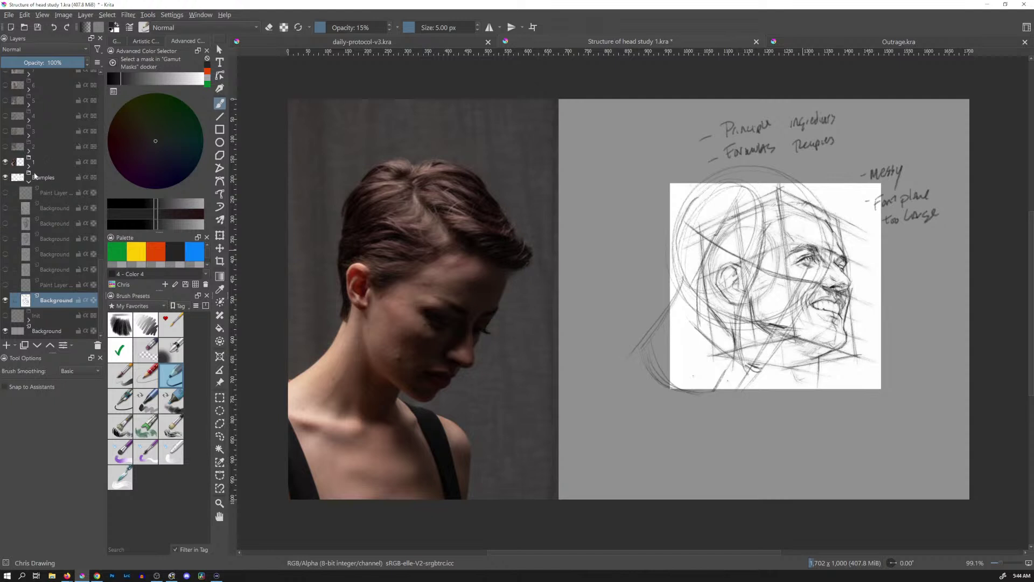
pyautogui.click(29, 167)
pyautogui.click(51, 178)
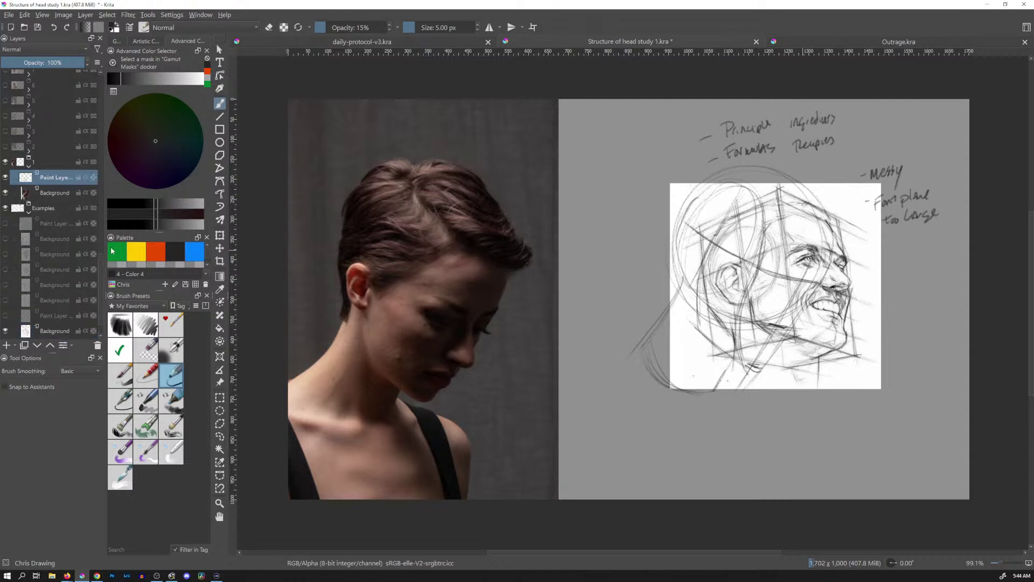
pyautogui.click(159, 254)
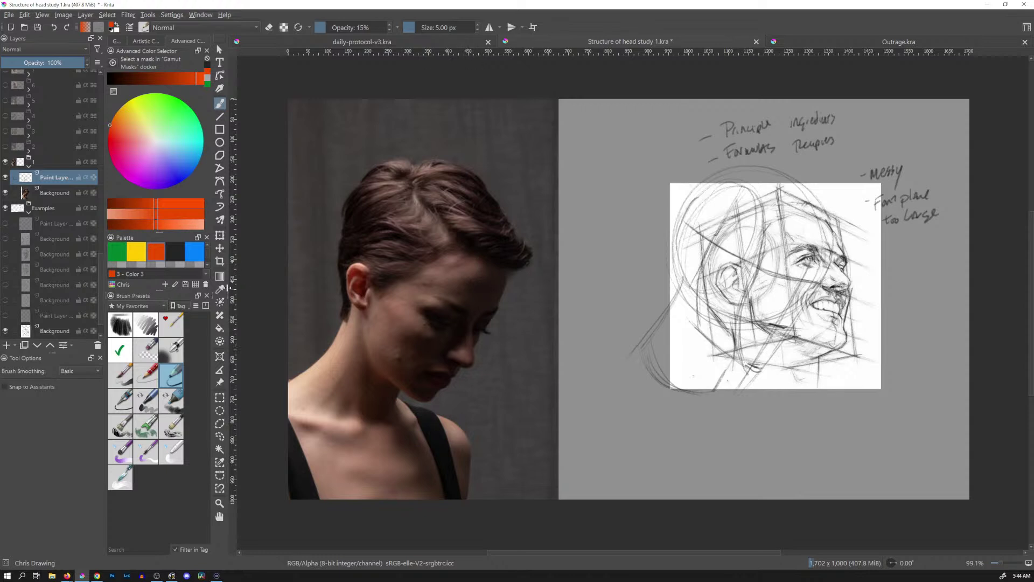
# Check group 1's sketch by toggling its paint layer, and hide the boxed head image in Examples
pyautogui.click(6, 180)
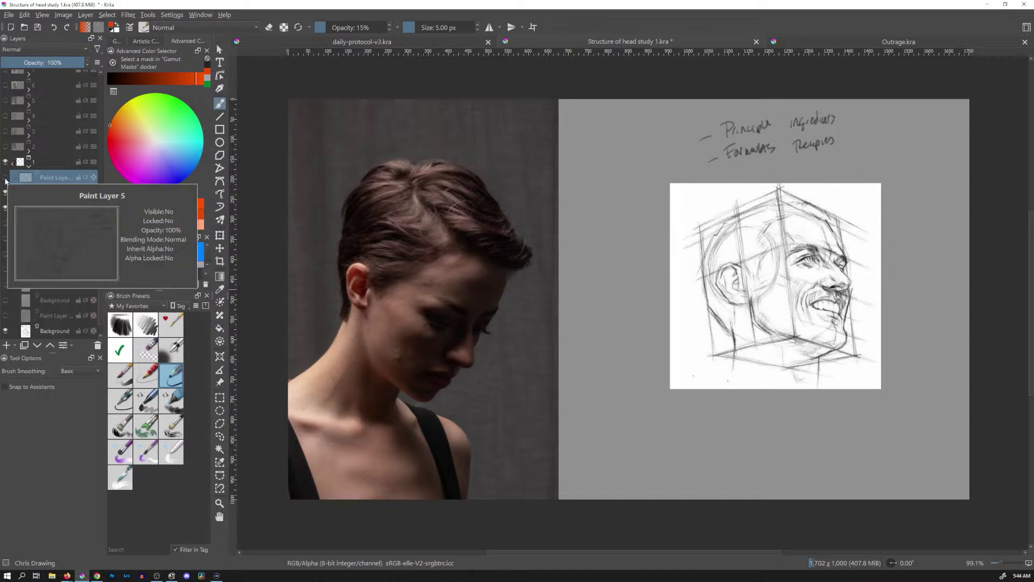
pyautogui.click(6, 179)
pyautogui.click(7, 331)
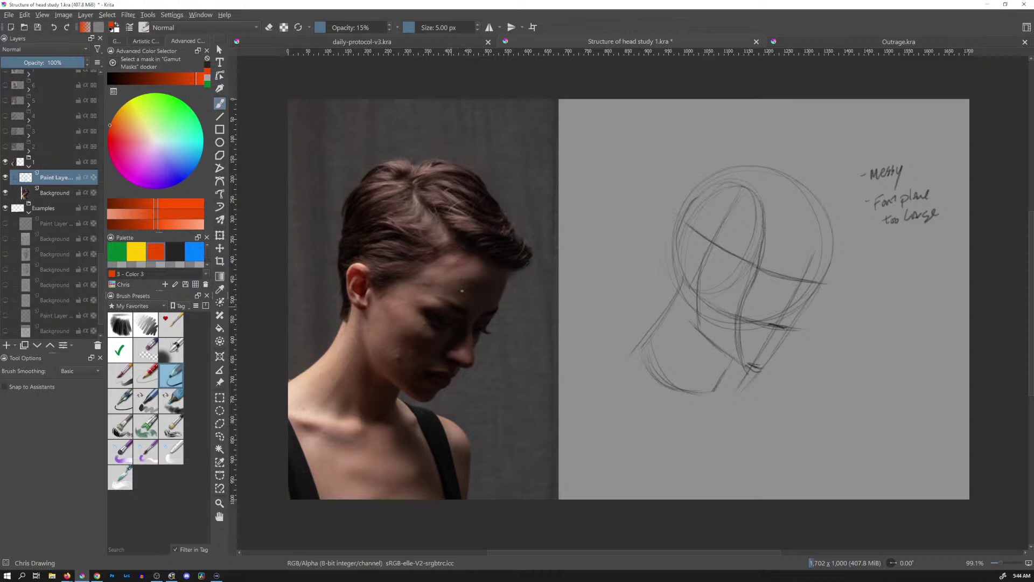
pyautogui.moveTo(436, 314); pyautogui.dragTo(416, 354)
pyautogui.hotkey('ctrl', 'z')
pyautogui.hotkey('ctrl', 'z')
# Draw the face's front plane over the photo in orange-red, with both side edges, chin, brow line and hairline
pyautogui.moveTo(390, 378); pyautogui.dragTo(455, 264)
pyautogui.moveTo(507, 291); pyautogui.dragTo(442, 391)
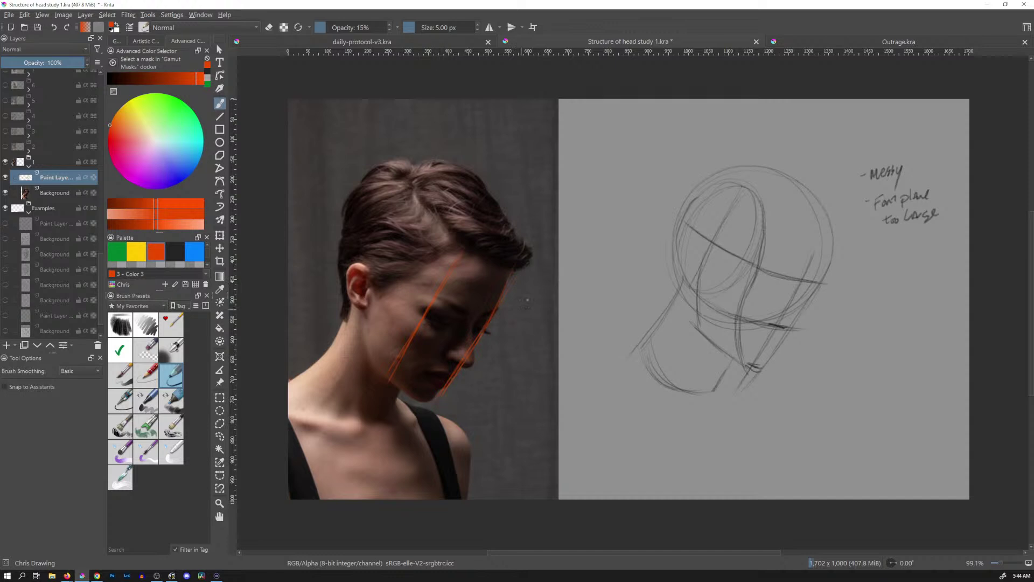
pyautogui.moveTo(488, 318); pyautogui.dragTo(446, 305)
pyautogui.moveTo(353, 251); pyautogui.dragTo(426, 305)
pyautogui.moveTo(464, 247); pyautogui.dragTo(516, 261)
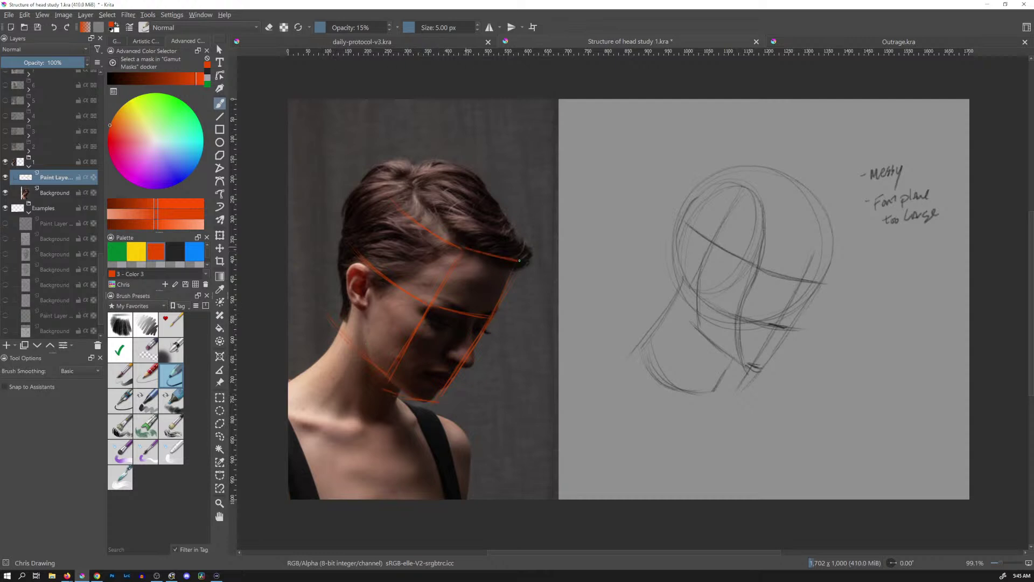
# Extend the overlay into a box around the head with lower jaw, back and top edges of the side plane
pyautogui.moveTo(384, 390); pyautogui.dragTo(324, 311)
pyautogui.moveTo(383, 168); pyautogui.dragTo(295, 313)
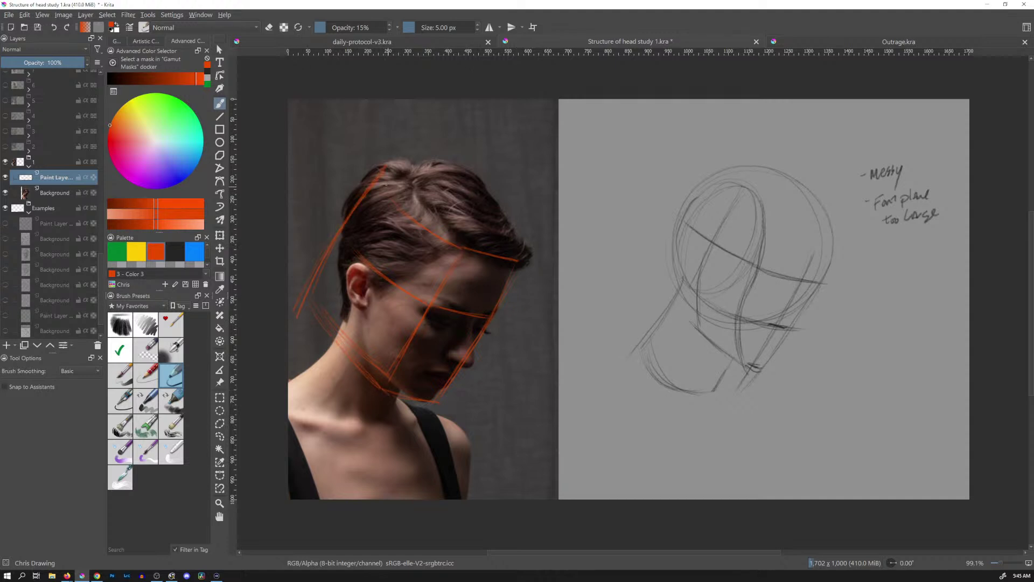
pyautogui.moveTo(450, 210); pyautogui.dragTo(517, 258)
pyautogui.moveTo(294, 251); pyautogui.dragTo(379, 210)
pyautogui.moveTo(371, 273)
pyautogui.mouseDown()
pyautogui.moveTo(412, 231)
pyautogui.moveTo(420, 248)
pyautogui.mouseUp()
pyautogui.moveTo(387, 356); pyautogui.dragTo(404, 331)
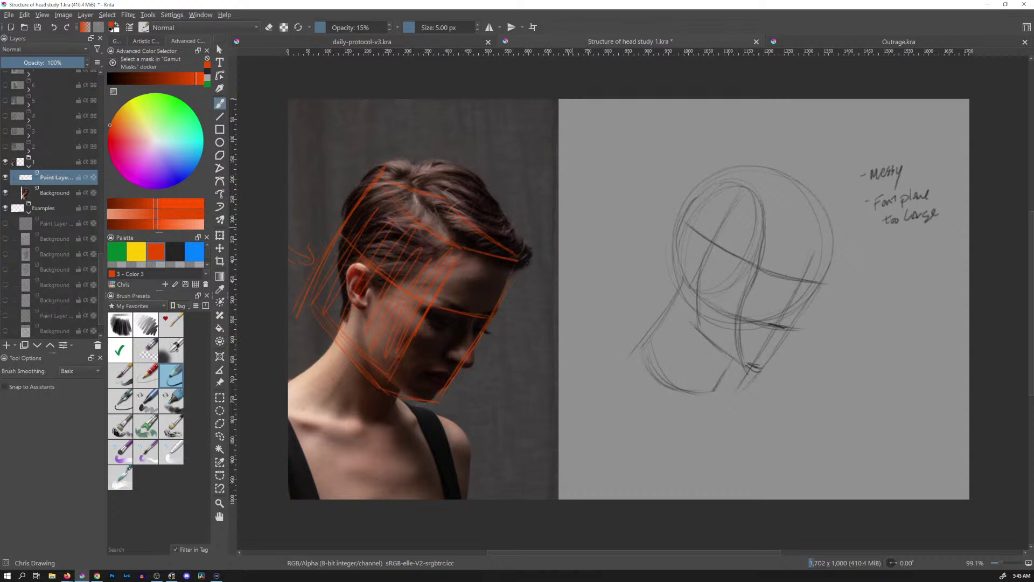
pyautogui.hotkey('ctrl', 'z')
pyautogui.hotkey('ctrl', 'z')
pyautogui.hotkey('ctrl', 'z')
pyautogui.hotkey('ctrl', 'z')
pyautogui.hotkey('ctrl', 'z')
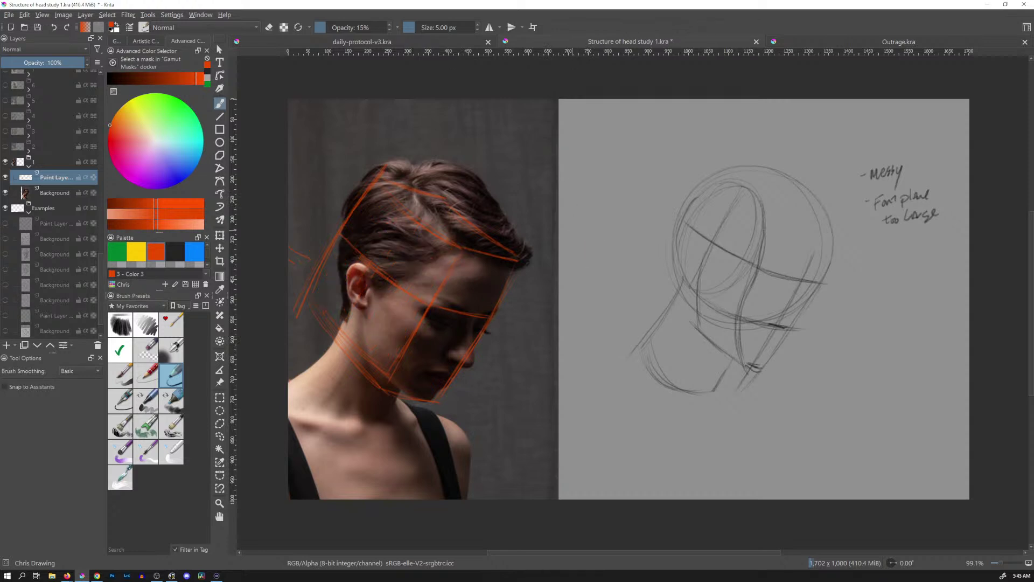
# Undo the orange-red box overlay on the portrait photo until the photo is clean
pyautogui.hotkey('ctrl', 'z')
pyautogui.hotkey('ctrl', 'z')
pyautogui.hotkey('ctrl', 'z')
pyautogui.hotkey('ctrl', 'z')
pyautogui.hotkey('ctrl', 'z')
pyautogui.hotkey('ctrl', 'z')
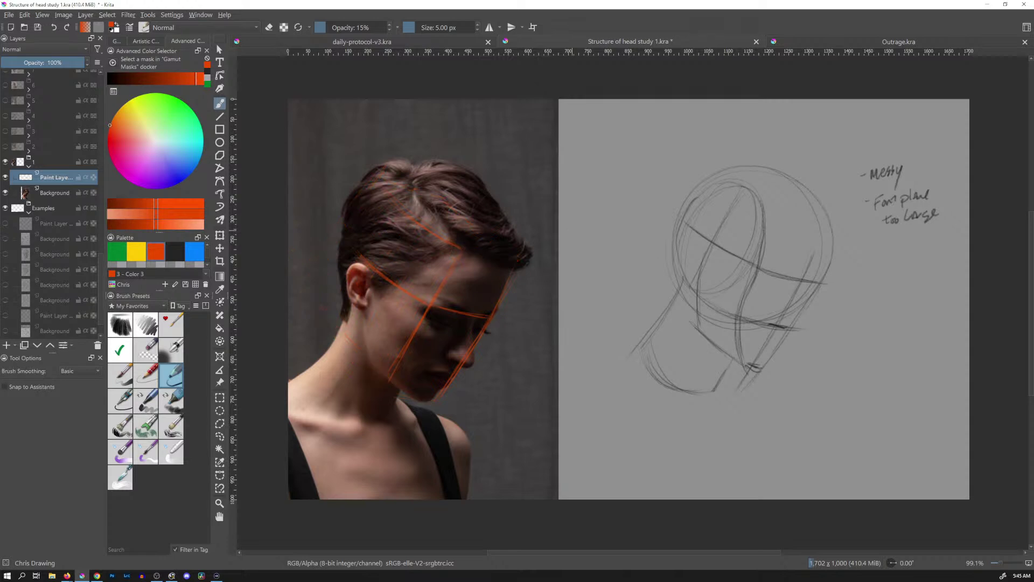
pyautogui.hotkey('ctrl', 'z')
pyautogui.hotkey('ctrl', 'z')
pyautogui.hotkey('ctrl', 'z')
pyautogui.hotkey('ctrl', 'z')
pyautogui.hotkey('ctrl', 'z')
pyautogui.hotkey('ctrl', 'z')
pyautogui.hotkey('ctrl', 'z')
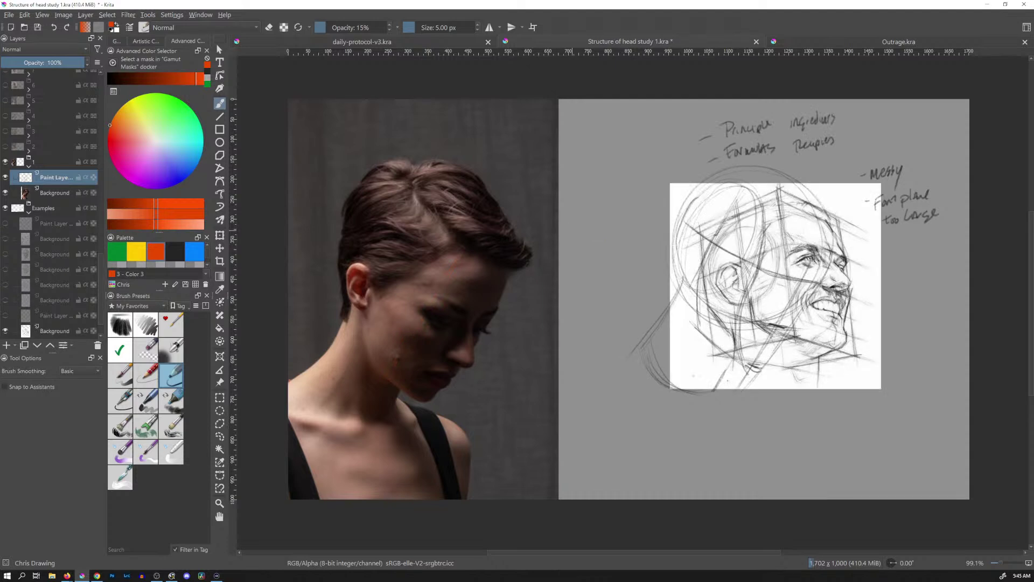
pyautogui.hotkey('ctrl', 'z')
pyautogui.hotkey('ctrl', 'z')
pyautogui.hotkey('ctrl', 'z')
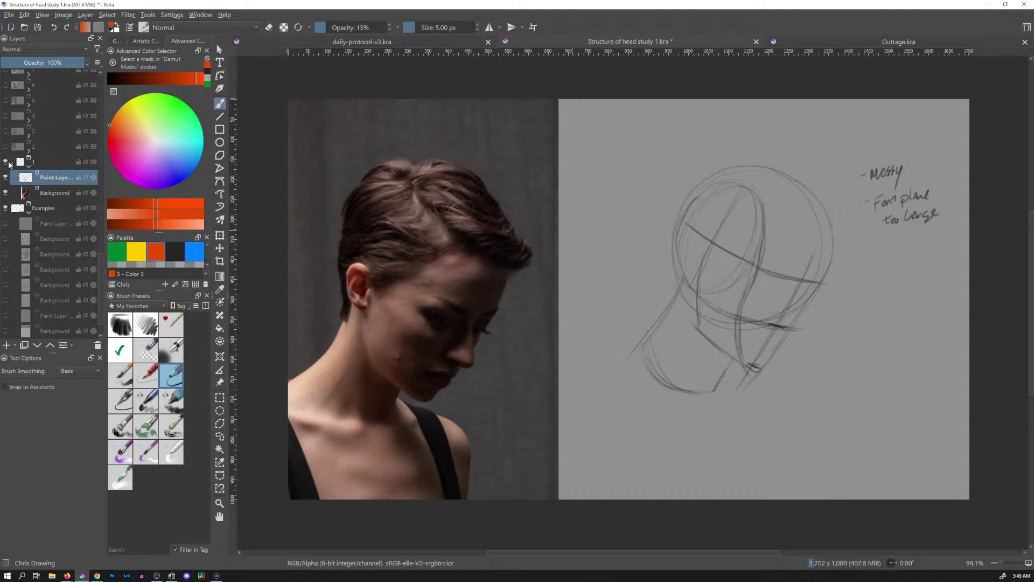
# Replace group 1 with the boxed head layer in Examples, select that layer and choose dark Color 4
pyautogui.click(29, 167)
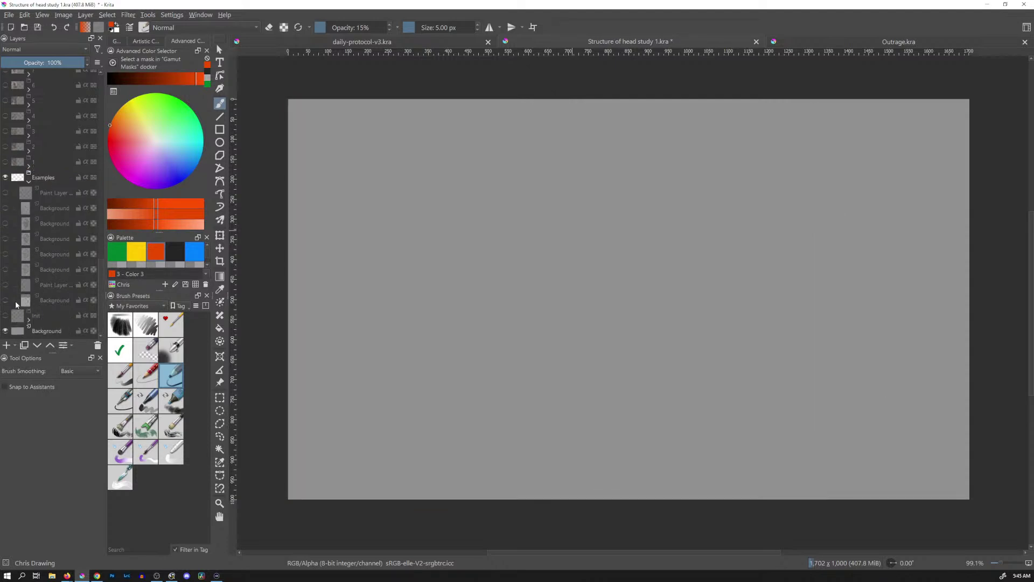
pyautogui.click(7, 300)
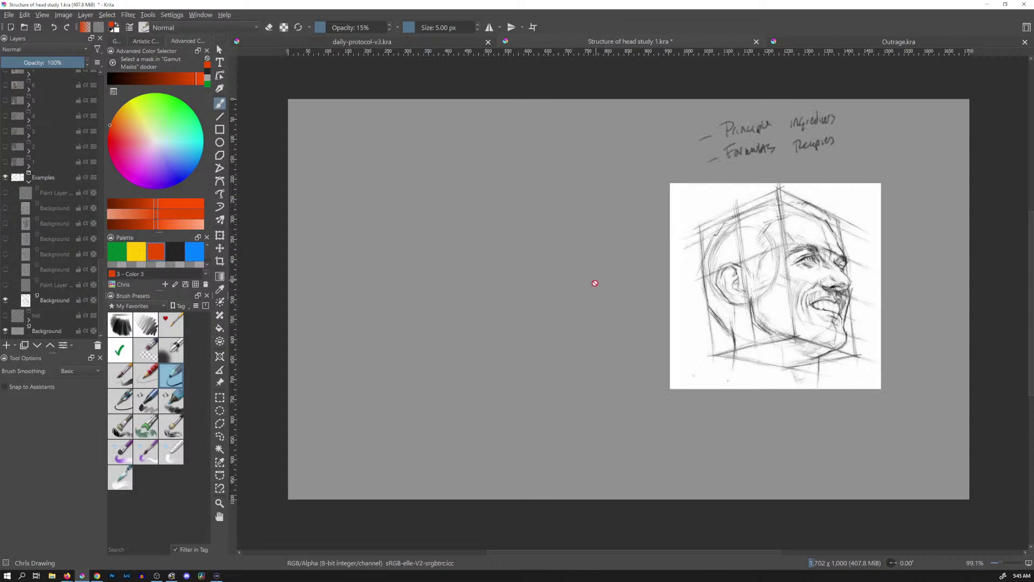
pyautogui.click(76, 300)
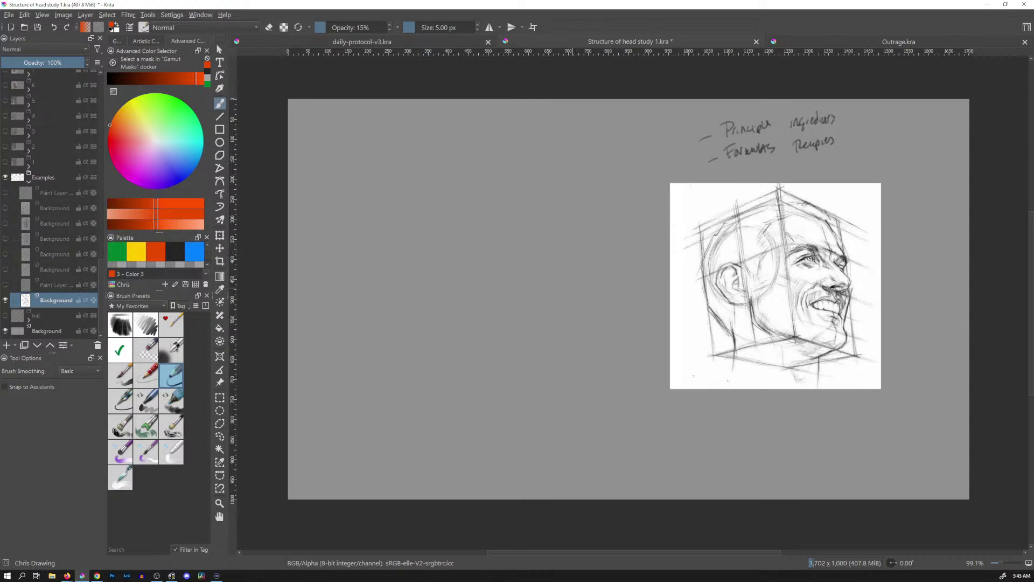
pyautogui.moveTo(547, 353); pyautogui.dragTo(688, 303)
pyautogui.hotkey('ctrl', 'z')
pyautogui.click(175, 254)
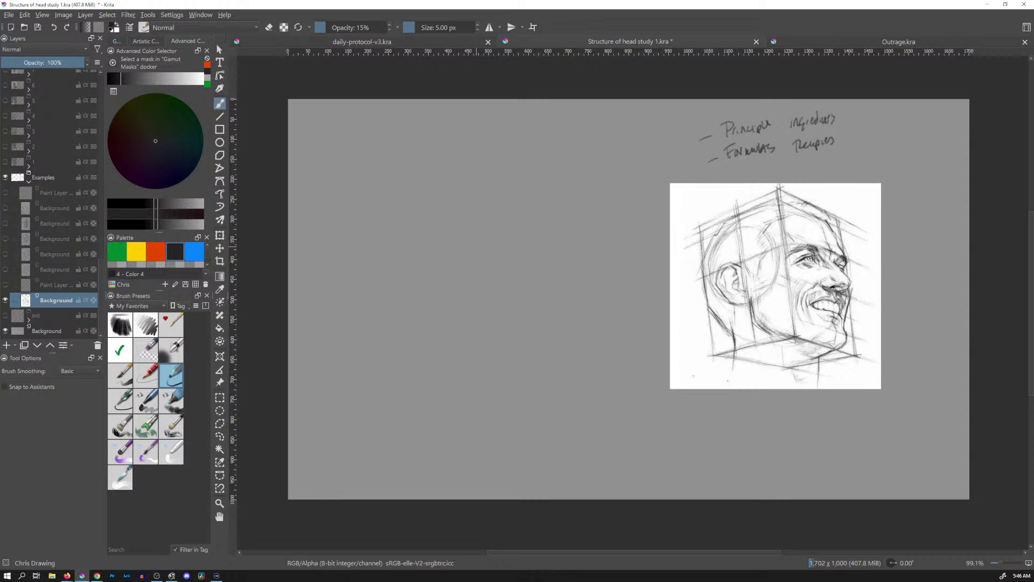
# Sketch a tilted box beside the head image, with the front plane's vertical edges and the receding top and bottom edges
pyautogui.moveTo(474, 194); pyautogui.dragTo(492, 339)
pyautogui.moveTo(487, 284); pyautogui.dragTo(493, 320)
pyautogui.moveTo(538, 194); pyautogui.dragTo(557, 312)
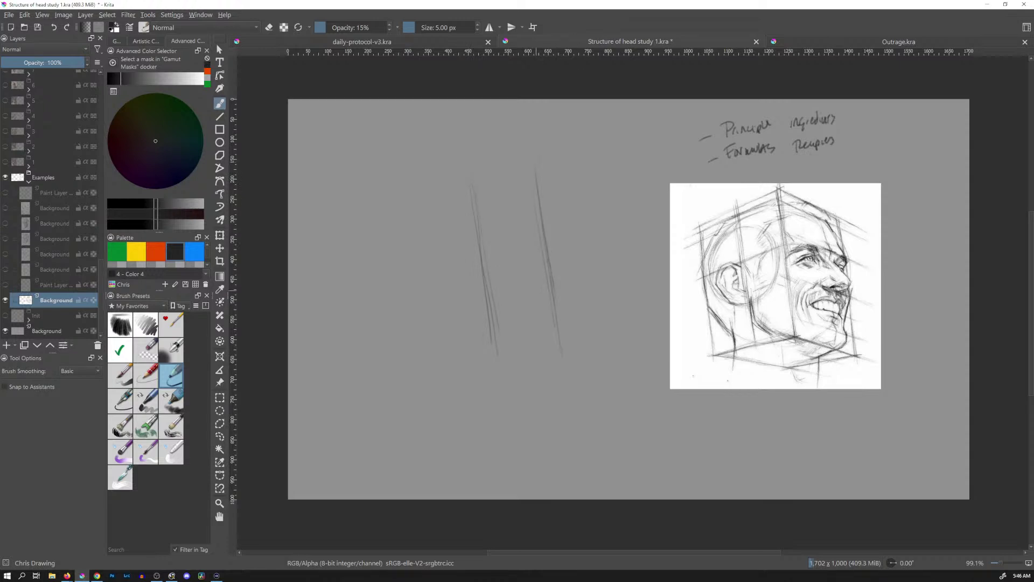
pyautogui.moveTo(464, 185); pyautogui.dragTo(362, 229)
pyautogui.moveTo(447, 358); pyautogui.dragTo(415, 371)
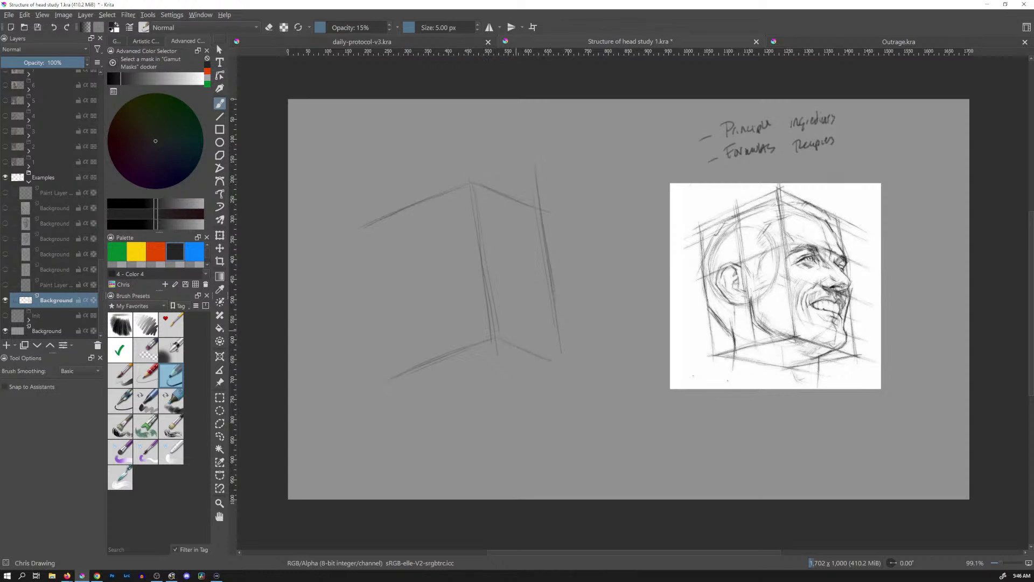
# Redraw the front plane's lower edge and close the box with its underside edges
pyautogui.hotkey('ctrl', 'z')
pyautogui.moveTo(496, 341); pyautogui.dragTo(540, 353)
pyautogui.moveTo(461, 397); pyautogui.dragTo(530, 367)
pyautogui.hotkey('ctrl', 'z')
pyautogui.hotkey('ctrl', 'z')
pyautogui.moveTo(381, 346)
pyautogui.mouseDown()
pyautogui.moveTo(380, 375)
pyautogui.moveTo(440, 402)
pyautogui.mouseUp()
pyautogui.moveTo(385, 381); pyautogui.dragTo(438, 402)
# Draw an arrow from the box to the boxed head, and a small see-through cube above the box
pyautogui.moveTo(580, 296)
pyautogui.mouseDown()
pyautogui.moveTo(653, 288)
pyautogui.moveTo(645, 296)
pyautogui.mouseUp()
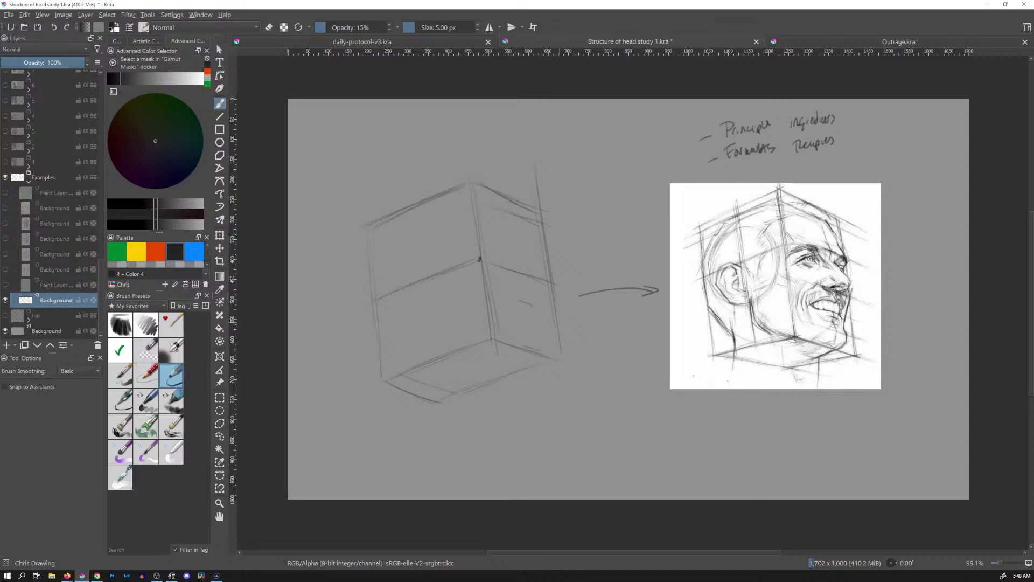
pyautogui.moveTo(478, 184)
pyautogui.mouseDown()
pyautogui.moveTo(535, 210)
pyautogui.moveTo(518, 206)
pyautogui.mouseUp()
pyautogui.moveTo(573, 142)
pyautogui.mouseDown()
pyautogui.moveTo(572, 173)
pyautogui.moveTo(589, 143)
pyautogui.moveTo(601, 173)
pyautogui.mouseUp()
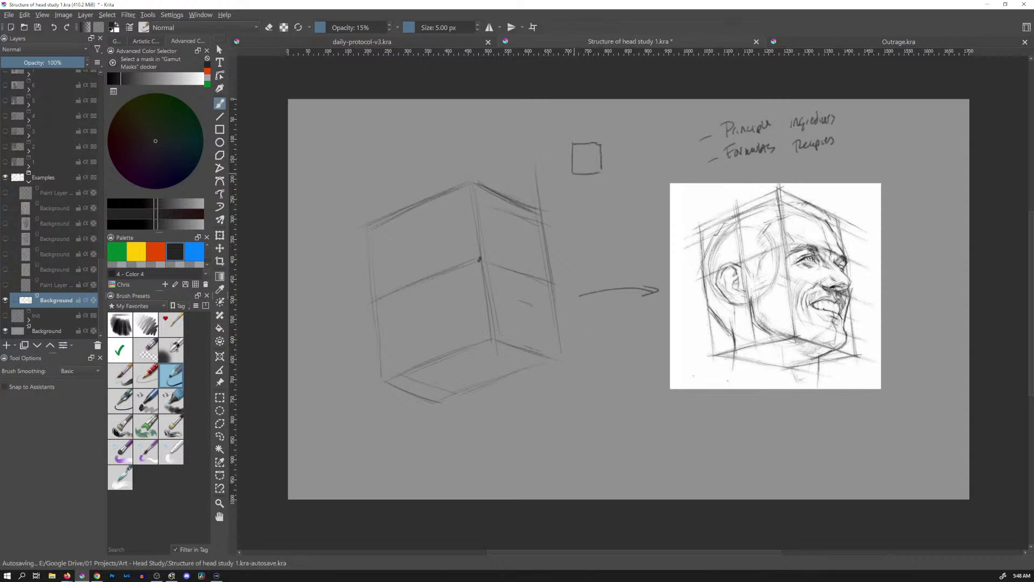
pyautogui.moveTo(557, 137)
pyautogui.mouseDown()
pyautogui.moveTo(556, 161)
pyautogui.moveTo(580, 161)
pyautogui.moveTo(575, 137)
pyautogui.mouseUp()
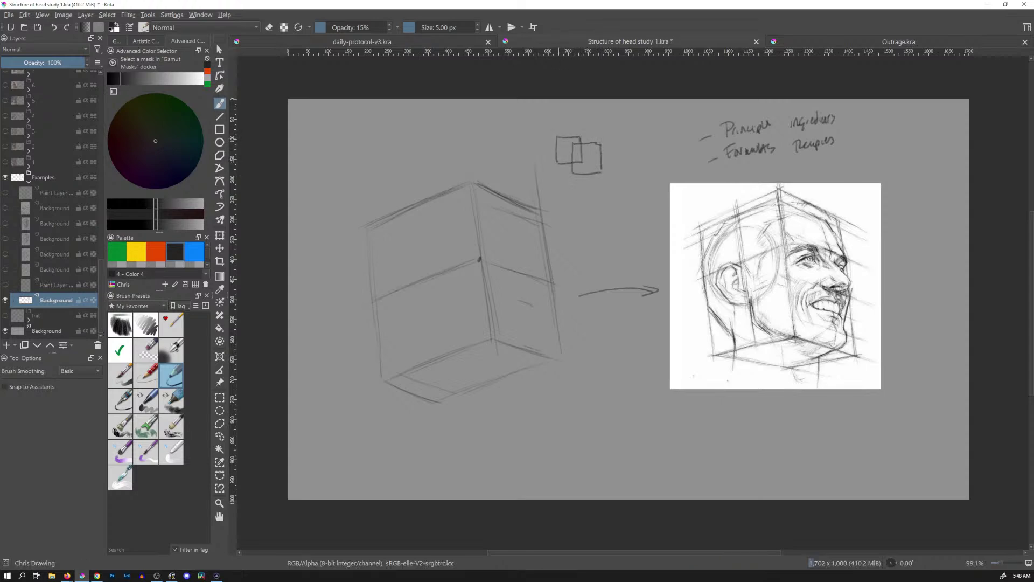
pyautogui.moveTo(557, 161); pyautogui.dragTo(593, 168)
# Darken the box's near vertical edge and the lower edges of its front and side planes
pyautogui.moveTo(472, 181)
pyautogui.mouseDown()
pyautogui.moveTo(496, 343)
pyautogui.moveTo(485, 279)
pyautogui.moveTo(500, 340)
pyautogui.mouseUp()
pyautogui.moveTo(480, 213); pyautogui.dragTo(500, 338)
pyautogui.moveTo(483, 257); pyautogui.dragTo(491, 289)
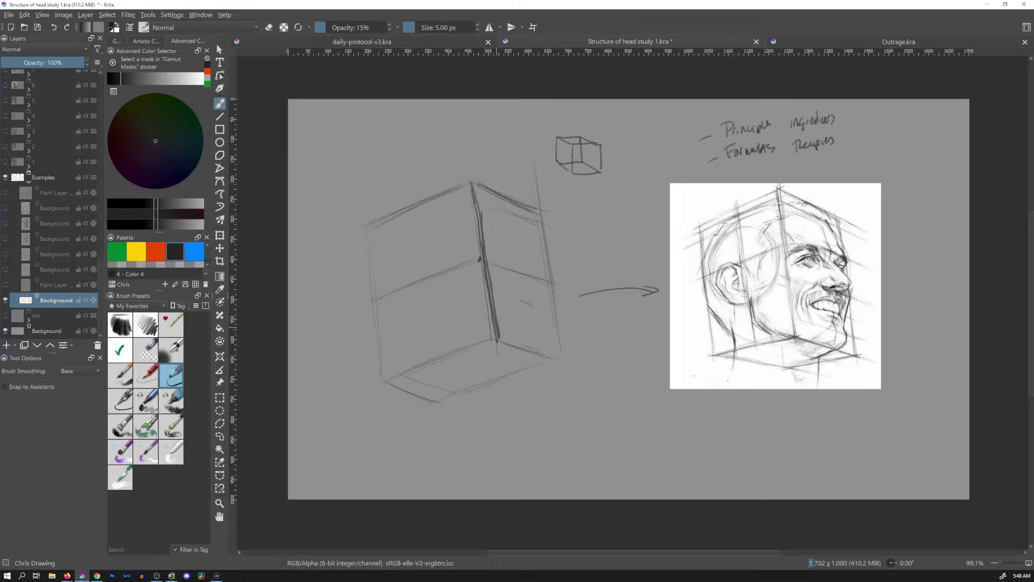
pyautogui.moveTo(498, 338); pyautogui.dragTo(555, 361)
pyautogui.moveTo(423, 368); pyautogui.dragTo(484, 341)
pyautogui.moveTo(390, 384); pyautogui.dragTo(491, 339)
pyautogui.moveTo(417, 370)
pyautogui.mouseDown()
pyautogui.moveTo(500, 336)
pyautogui.moveTo(476, 345)
pyautogui.mouseUp()
pyautogui.moveTo(390, 384)
pyautogui.mouseDown()
pyautogui.moveTo(498, 340)
pyautogui.moveTo(536, 353)
pyautogui.moveTo(514, 344)
pyautogui.mouseUp()
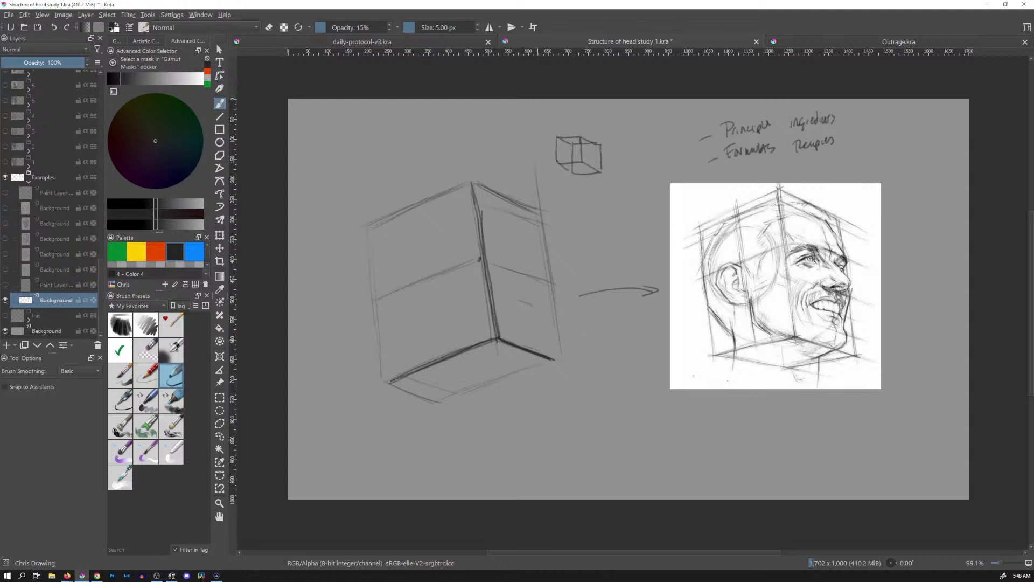
# Redraw the front plane's far edge closer in, and erase the small marks near the lower corner
pyautogui.moveTo(474, 181); pyautogui.dragTo(489, 298)
pyautogui.moveTo(521, 323)
pyautogui.mouseDown()
pyautogui.moveTo(505, 335)
pyautogui.moveTo(513, 335)
pyautogui.mouseUp()
pyautogui.moveTo(522, 216); pyautogui.dragTo(555, 369)
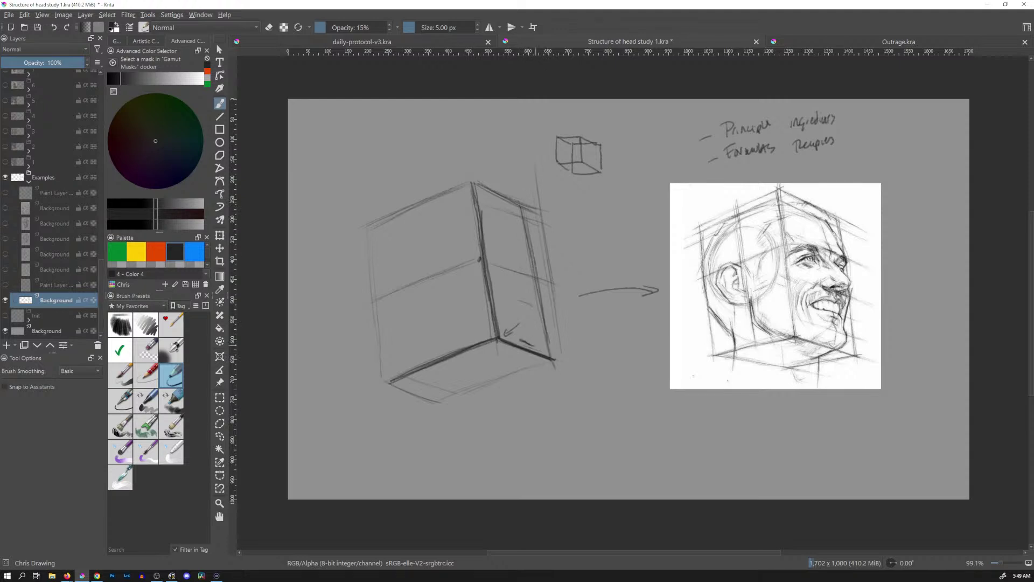
pyautogui.moveTo(498, 186); pyautogui.dragTo(503, 193)
pyautogui.hotkey('ctrl', 'z')
pyautogui.hotkey('ctrl', 'z')
pyautogui.hotkey('ctrl', 'z')
pyautogui.hotkey('ctrl', 'shift', 'z')
pyautogui.press('e')
pyautogui.moveTo(519, 340); pyautogui.dragTo(516, 338)
pyautogui.press('e')
# Draw an upward arrow above the box and darken the far edge of its underside
pyautogui.moveTo(490, 162)
pyautogui.mouseDown()
pyautogui.moveTo(483, 116)
pyautogui.moveTo(486, 128)
pyautogui.mouseUp()
pyautogui.moveTo(472, 174); pyautogui.dragTo(476, 198)
pyautogui.moveTo(431, 410); pyautogui.dragTo(528, 369)
pyautogui.moveTo(469, 386); pyautogui.dragTo(498, 378)
pyautogui.moveTo(428, 404); pyautogui.dragTo(506, 375)
pyautogui.moveTo(388, 377); pyautogui.dragTo(415, 368)
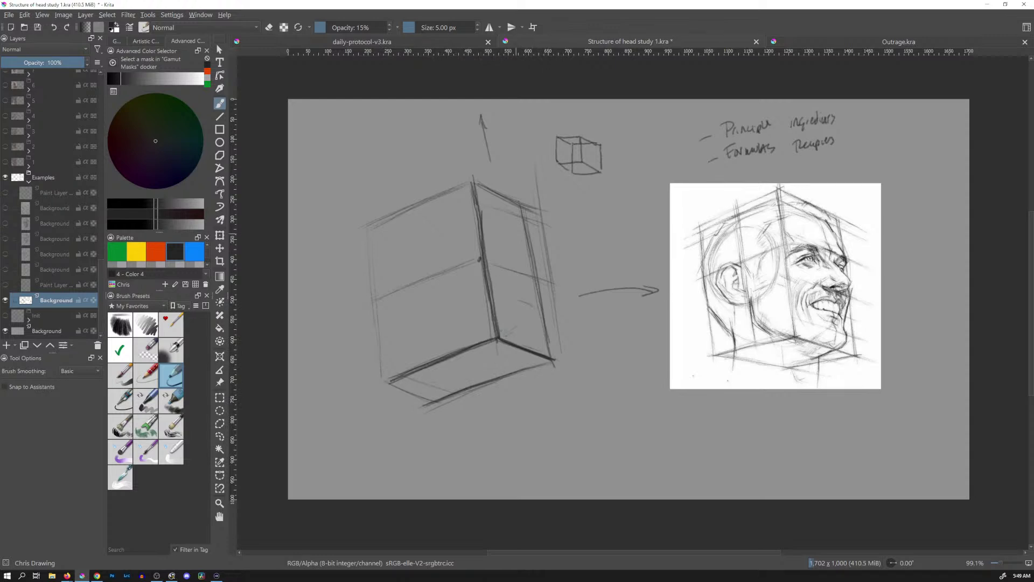
# Darken the box's top edges and side plane's back edge, and extend light perspective guides from the front plane
pyautogui.moveTo(476, 184); pyautogui.dragTo(512, 203)
pyautogui.moveTo(619, 254); pyautogui.dragTo(685, 283)
pyautogui.moveTo(474, 181); pyautogui.dragTo(363, 234)
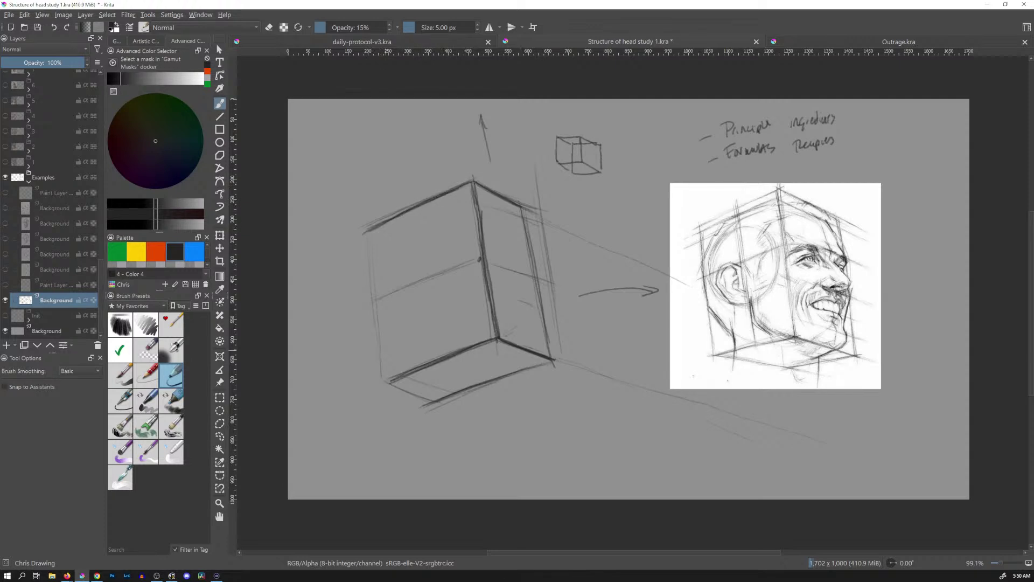
pyautogui.moveTo(374, 233); pyautogui.dragTo(385, 385)
pyautogui.moveTo(378, 262)
pyautogui.mouseDown()
pyautogui.moveTo(383, 362)
pyautogui.moveTo(437, 401)
pyautogui.mouseUp()
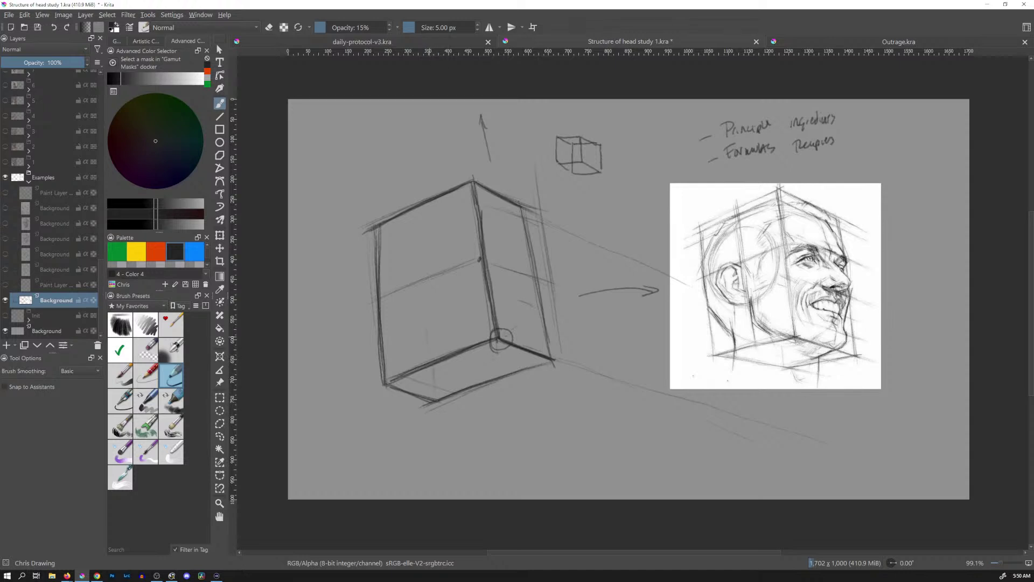
# Draw the hidden back vertical edge and hidden top edge inside the box
pyautogui.moveTo(432, 366); pyautogui.dragTo(435, 391)
pyautogui.moveTo(423, 306); pyautogui.dragTo(429, 359)
pyautogui.moveTo(428, 249); pyautogui.dragTo(518, 210)
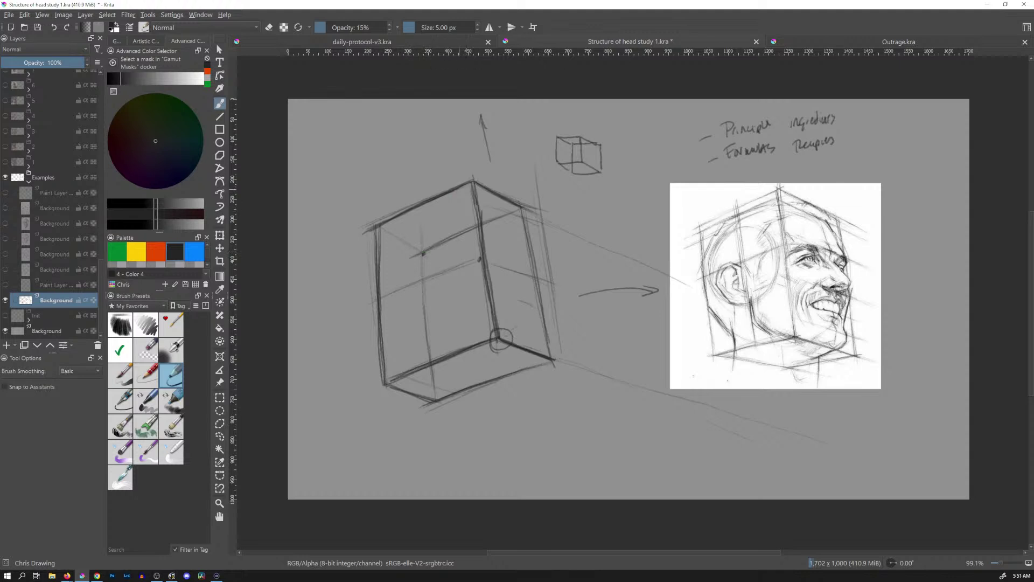
# Extend the side plane's top guides and the box's vertical edges beyond the box with straight orange-red Color 3 lines
pyautogui.press('x')
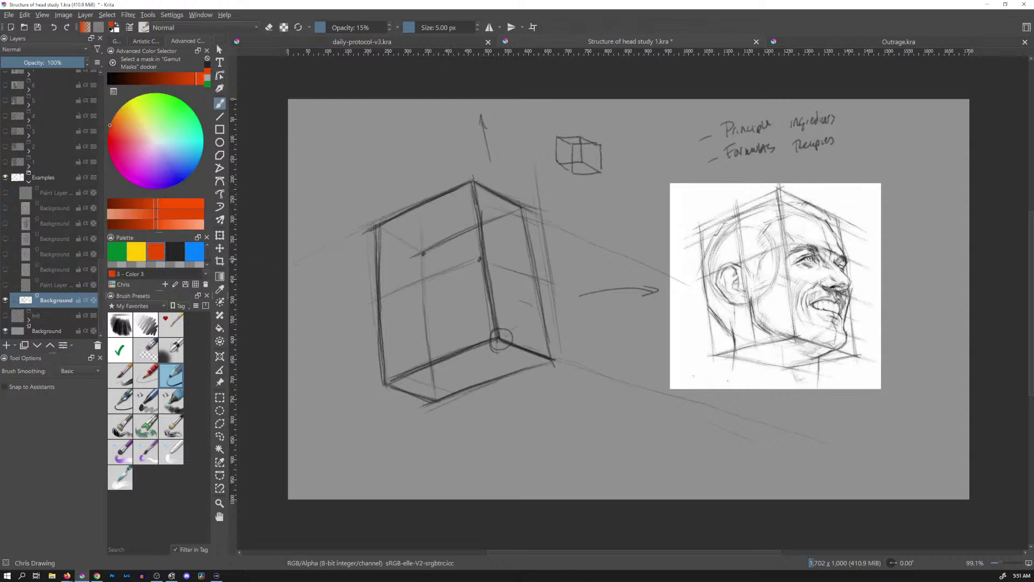
pyautogui.moveTo(312, 253); pyautogui.dragTo(472, 182)
pyautogui.press('v')
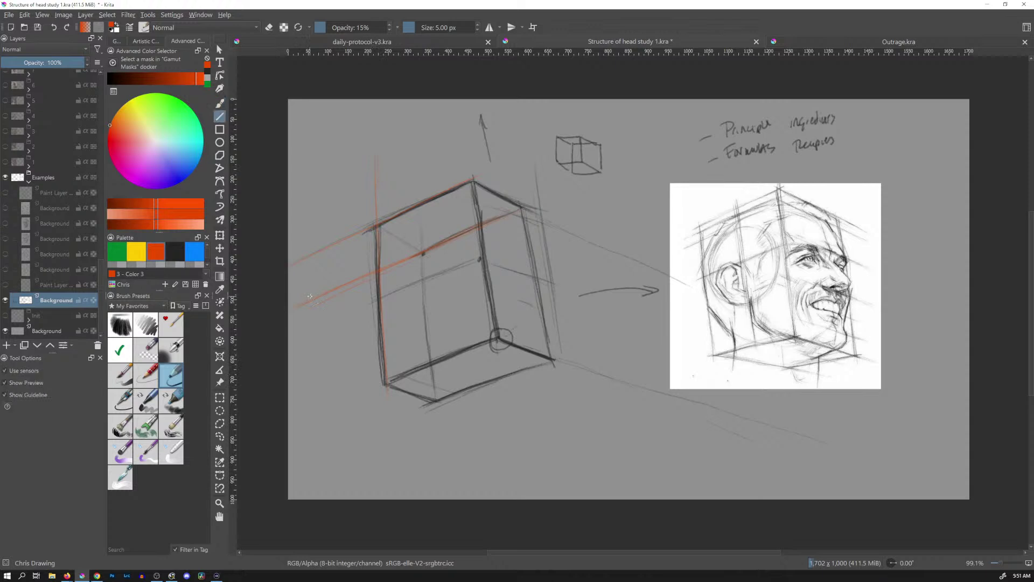
pyautogui.moveTo(388, 381); pyautogui.dragTo(369, 104)
pyautogui.moveTo(498, 338); pyautogui.dragTo(460, 101)
pyautogui.moveTo(551, 359); pyautogui.dragTo(494, 71)
# Extend the front, underside and hidden edges outward and downward with straight orange-red perspective lines
pyautogui.moveTo(479, 185); pyautogui.dragTo(719, 312)
pyautogui.moveTo(500, 339); pyautogui.dragTo(792, 447)
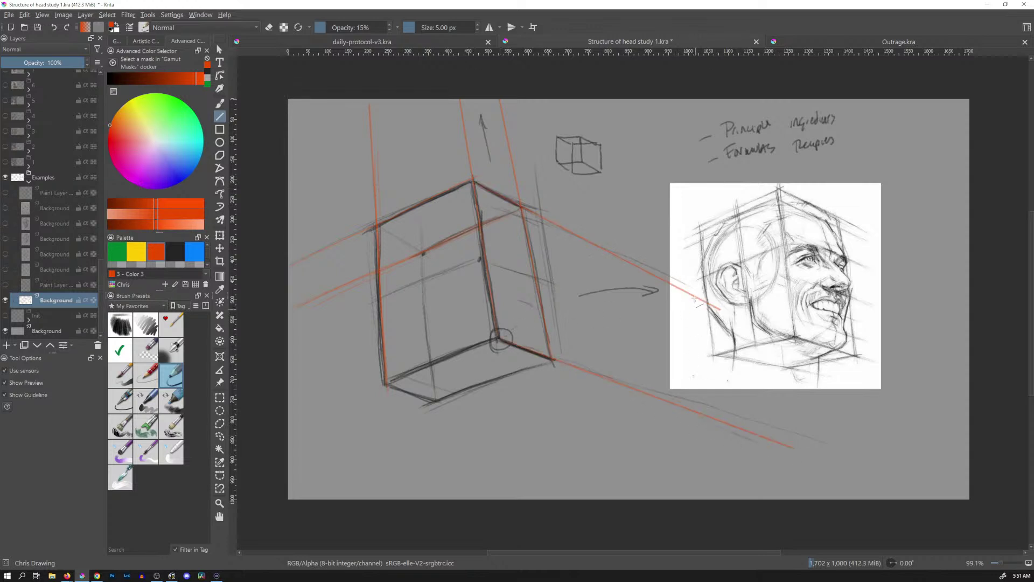
pyautogui.moveTo(392, 386); pyautogui.dragTo(518, 442)
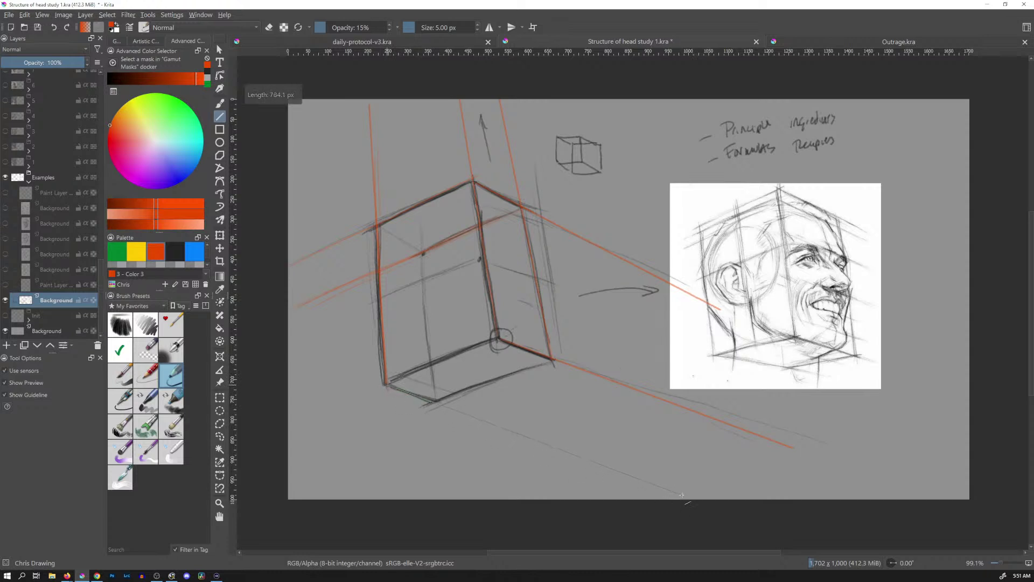
pyautogui.moveTo(691, 494); pyautogui.dragTo(690, 493)
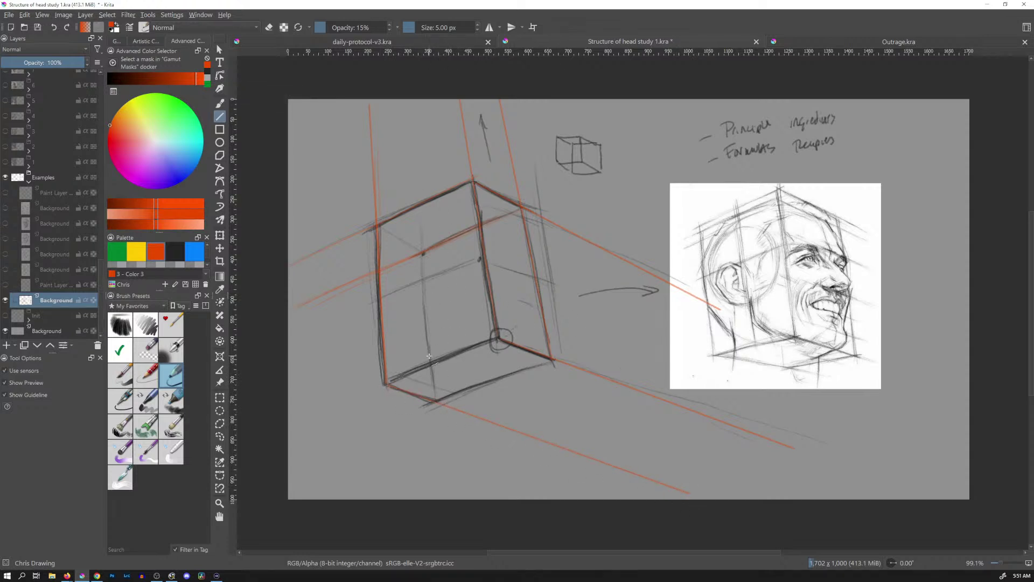
pyautogui.moveTo(423, 256); pyautogui.dragTo(445, 491)
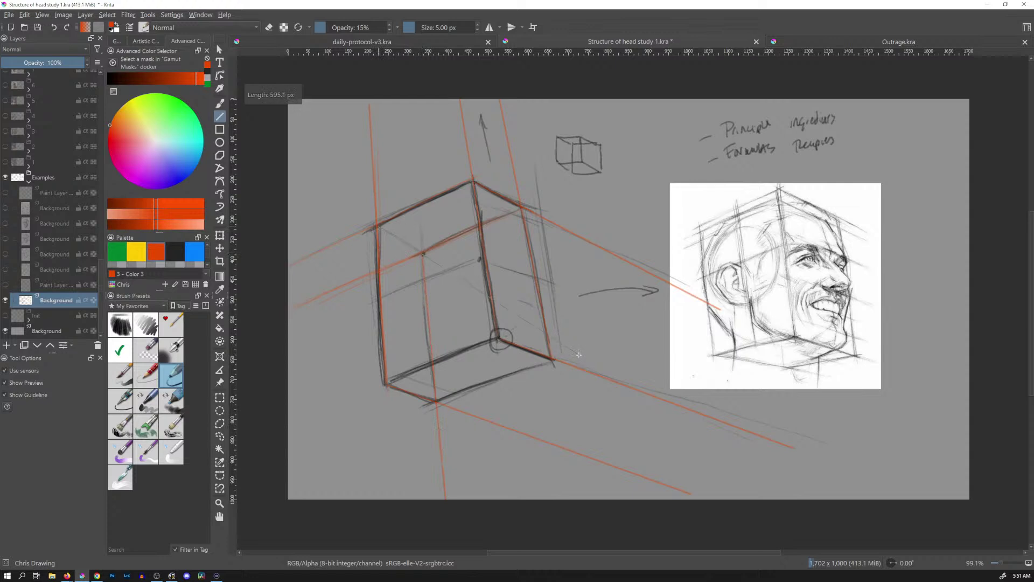
pyautogui.moveTo(593, 360); pyautogui.dragTo(618, 364)
pyautogui.moveTo(498, 338); pyautogui.dragTo(264, 458)
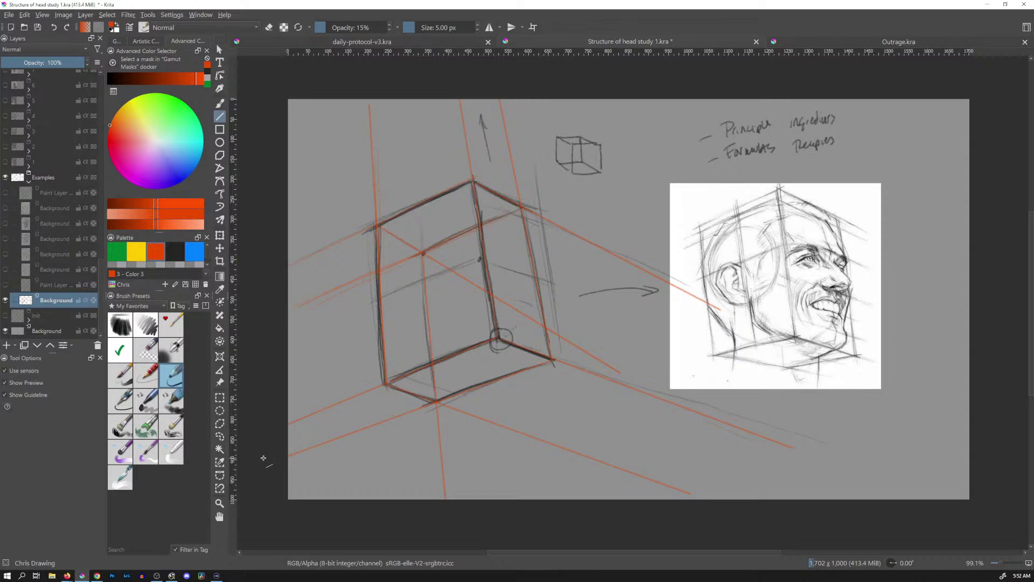
# Undo the orange-red guides, darkened edges, small cube and arrows, back to the light box sketch
pyautogui.hotkey('ctrl', 'z')
pyautogui.hotkey('ctrl', 'z')
pyautogui.hotkey('ctrl', 'z')
pyautogui.hotkey('ctrl', 'z')
pyautogui.hotkey('ctrl', 'z')
pyautogui.hotkey('ctrl', 'z')
pyautogui.hotkey('ctrl', 'z')
pyautogui.hotkey('ctrl', 'z')
pyautogui.hotkey('ctrl', 'z')
pyautogui.hotkey('ctrl', 'z')
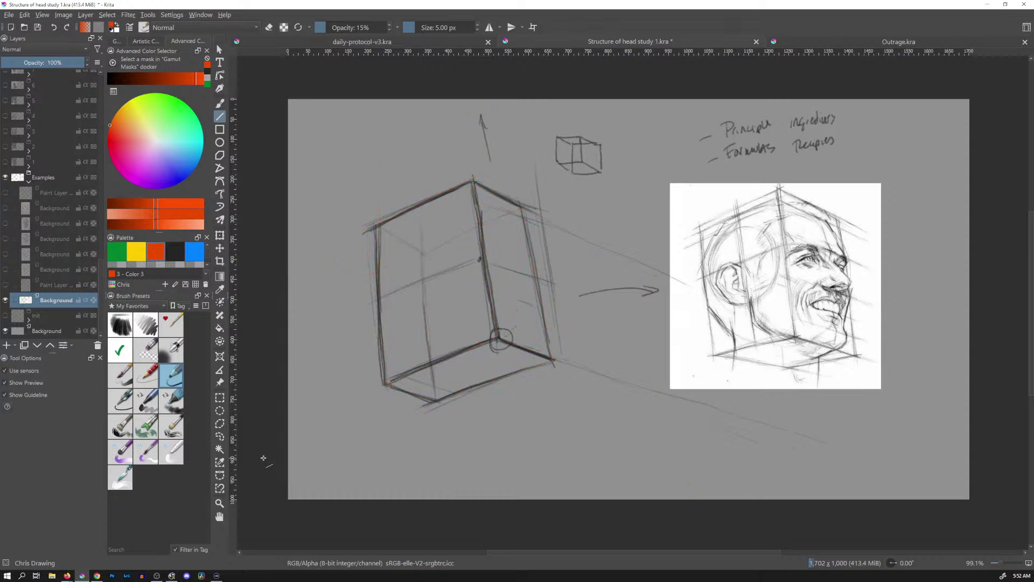
pyautogui.hotkey('ctrl', 'z')
pyautogui.hotkey('ctrl', 'z')
pyautogui.hotkey('ctrl', 'z')
pyautogui.hotkey('ctrl', 'z')
pyautogui.hotkey('ctrl', 'z')
pyautogui.hotkey('ctrl', 'z')
pyautogui.hotkey('ctrl', 'z')
pyautogui.hotkey('ctrl', 'z')
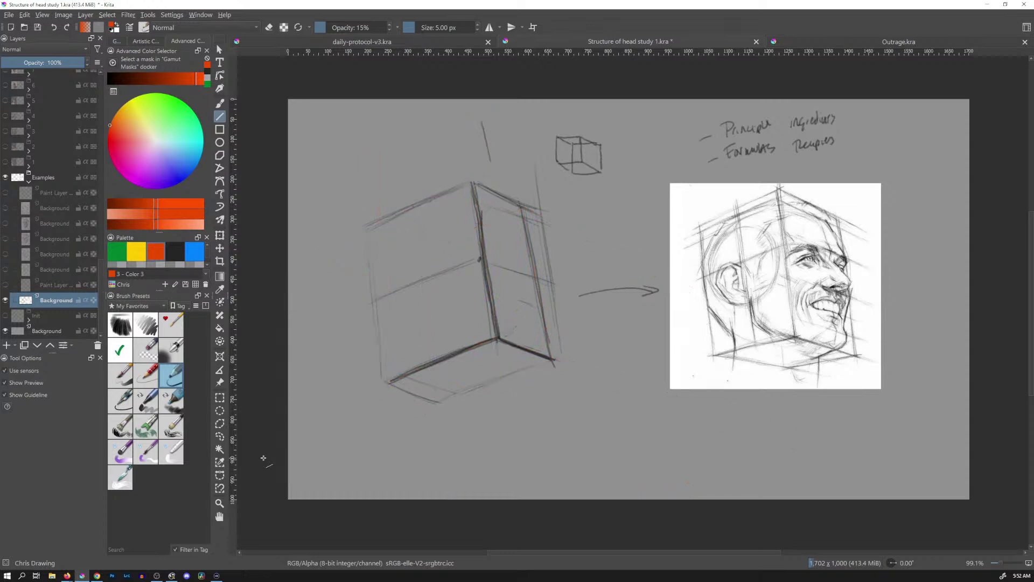
pyautogui.hotkey('ctrl', 'z')
pyautogui.hotkey('ctrl', 'z')
pyautogui.hotkey('ctrl', 'z')
pyautogui.hotkey('ctrl', 'z')
pyautogui.hotkey('ctrl', 'z')
pyautogui.hotkey('ctrl', 'z')
pyautogui.hotkey('ctrl', 'z')
pyautogui.hotkey('ctrl', 'z')
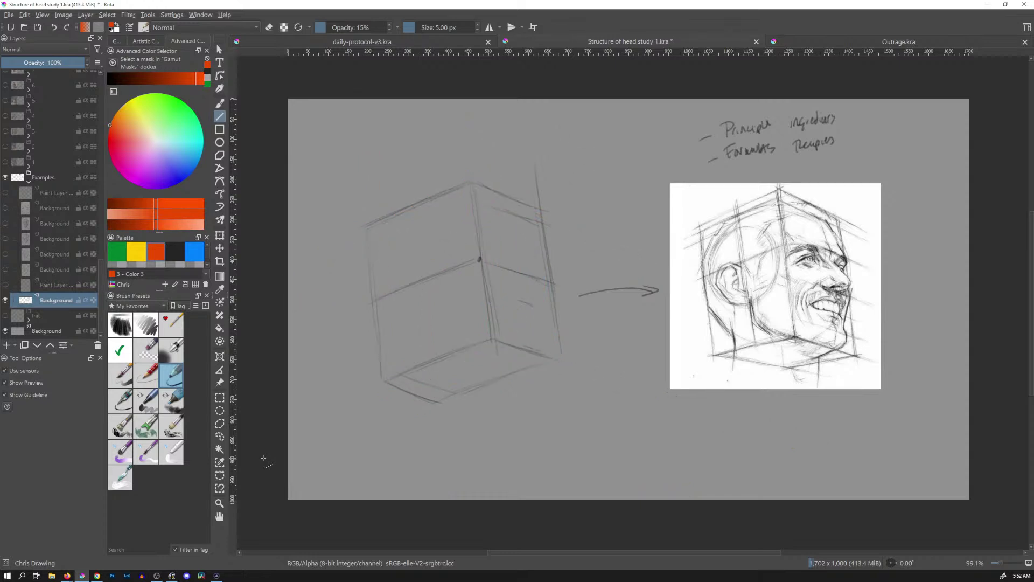
pyautogui.hotkey('ctrl', 'z')
pyautogui.hotkey('ctrl', 'z')
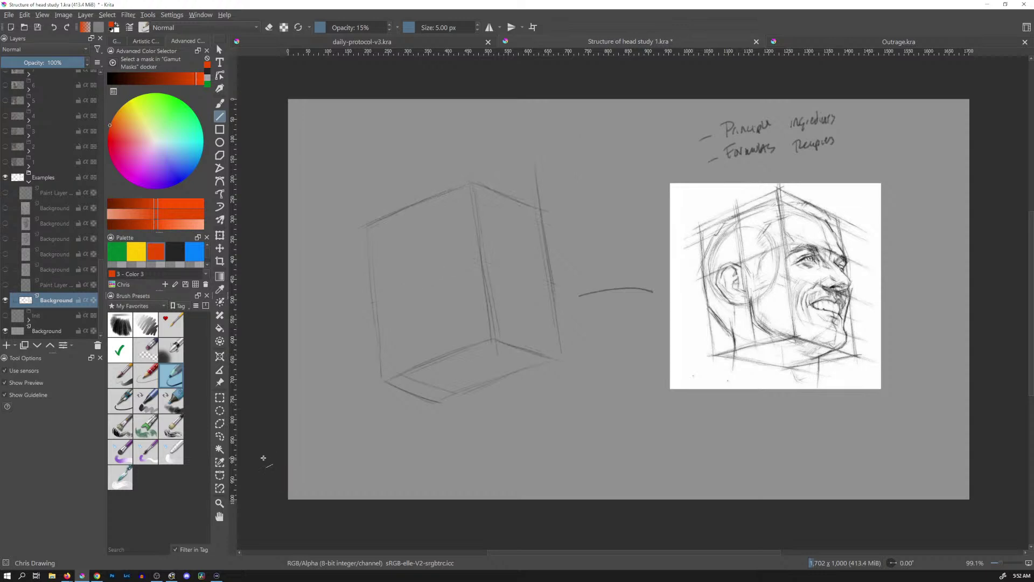
pyautogui.hotkey('ctrl', 'z')
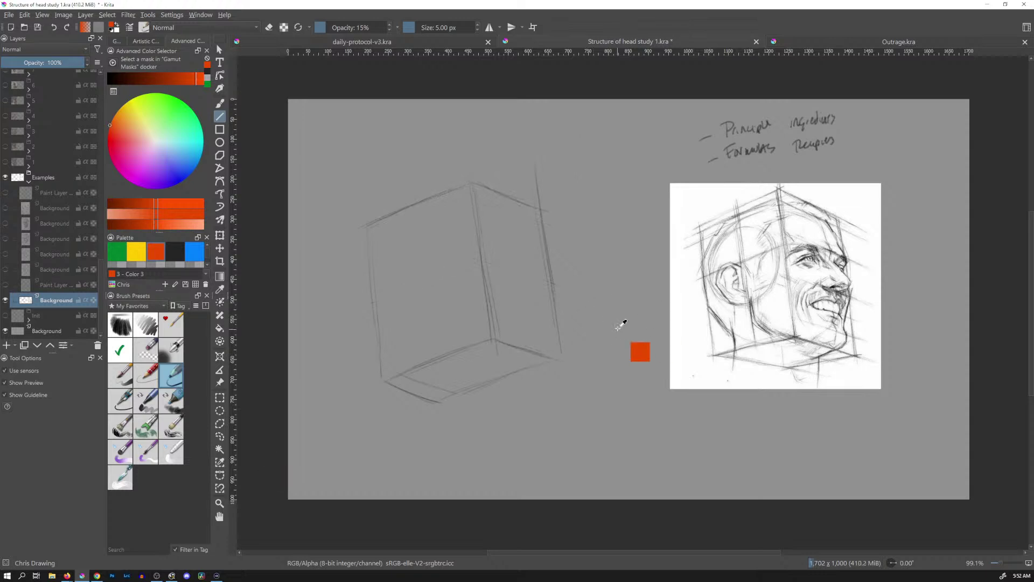
# Save the document and return to the brush with dark Color 4
pyautogui.hotkey('ctrl', 's')
pyautogui.press('b')
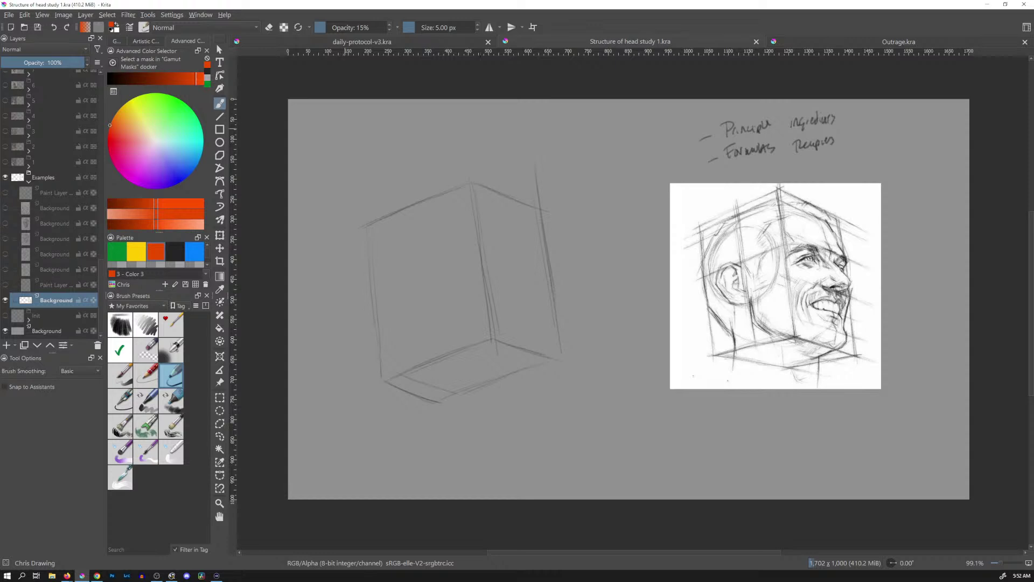
pyautogui.click(174, 251)
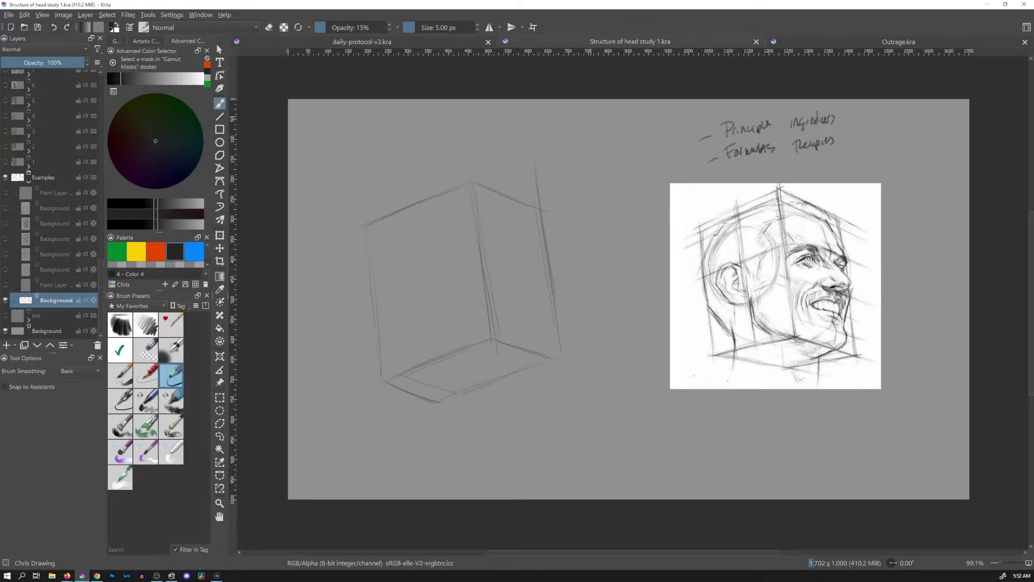
# Sketch a small cylinder and a few rough plane edges above the box
pyautogui.moveTo(554, 132); pyautogui.dragTo(556, 198)
pyautogui.moveTo(552, 130); pyautogui.dragTo(557, 197)
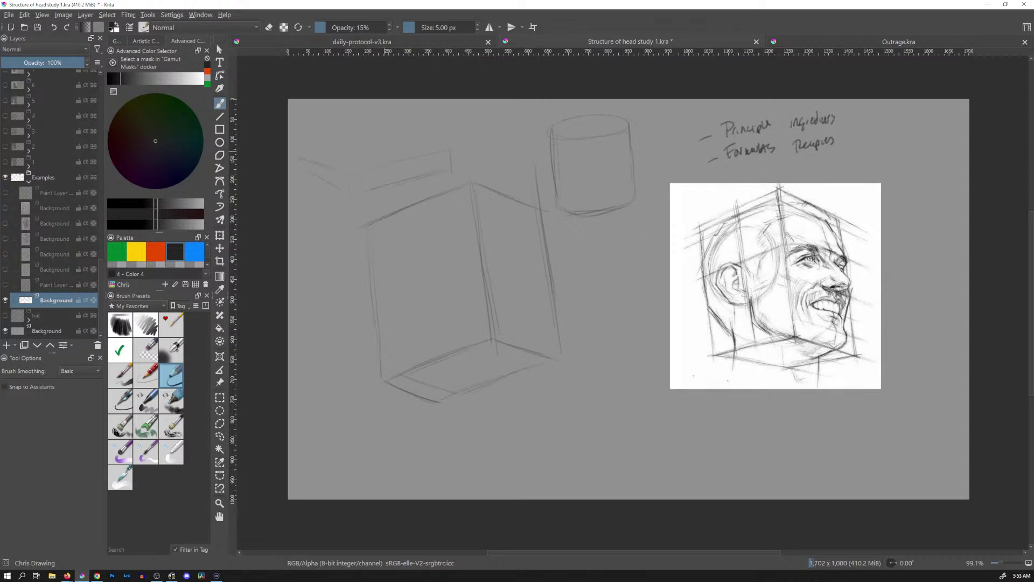
pyautogui.moveTo(388, 153); pyautogui.dragTo(414, 141)
pyautogui.moveTo(298, 135)
pyautogui.mouseDown()
pyautogui.moveTo(325, 154)
pyautogui.moveTo(309, 143)
pyautogui.mouseUp()
# Hide the boxed head layer in Examples and show the paint layer directly above it
pyautogui.click(6, 300)
pyautogui.click(6, 284)
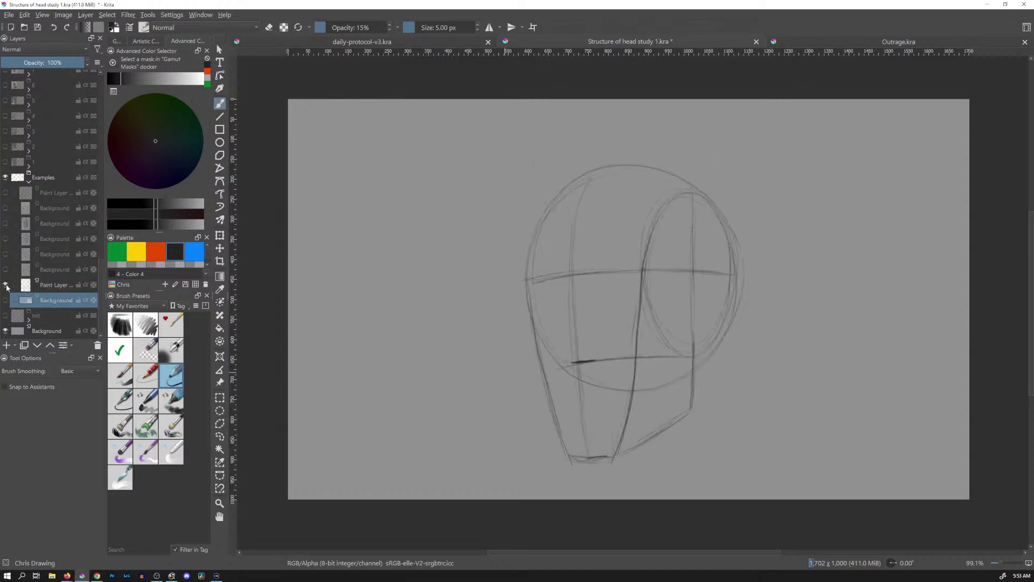
# Toggle the head construction's paint layer off and on in Examples and select it for drawing
pyautogui.click(6, 286)
pyautogui.click(6, 286)
pyautogui.click(55, 286)
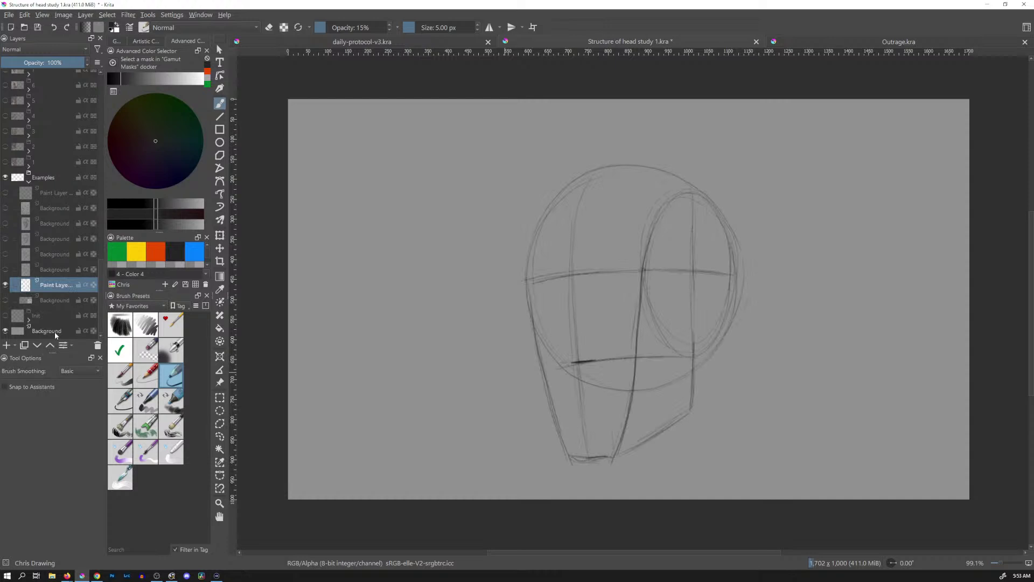
# Sketch a small framed scene with a building, rough figures, a ground line and a flying shape beside the head construction
pyautogui.moveTo(54, 332)
pyautogui.moveTo(741, 134)
pyautogui.mouseDown()
pyautogui.moveTo(745, 249)
pyautogui.moveTo(918, 136)
pyautogui.moveTo(914, 238)
pyautogui.mouseUp()
pyautogui.moveTo(747, 257); pyautogui.dragTo(928, 249)
pyautogui.moveTo(749, 216)
pyautogui.mouseDown()
pyautogui.moveTo(915, 218)
pyautogui.moveTo(765, 180)
pyautogui.moveTo(799, 206)
pyautogui.moveTo(806, 150)
pyautogui.moveTo(809, 191)
pyautogui.mouseUp()
pyautogui.moveTo(767, 196)
pyautogui.mouseDown()
pyautogui.moveTo(794, 216)
pyautogui.moveTo(791, 236)
pyautogui.moveTo(807, 224)
pyautogui.moveTo(804, 203)
pyautogui.moveTo(863, 215)
pyautogui.mouseUp()
pyautogui.moveTo(834, 172)
pyautogui.mouseDown()
pyautogui.moveTo(916, 139)
pyautogui.moveTo(898, 160)
pyautogui.mouseUp()
pyautogui.moveTo(914, 217)
pyautogui.mouseDown()
pyautogui.moveTo(883, 217)
pyautogui.moveTo(834, 243)
pyautogui.moveTo(834, 218)
pyautogui.mouseUp()
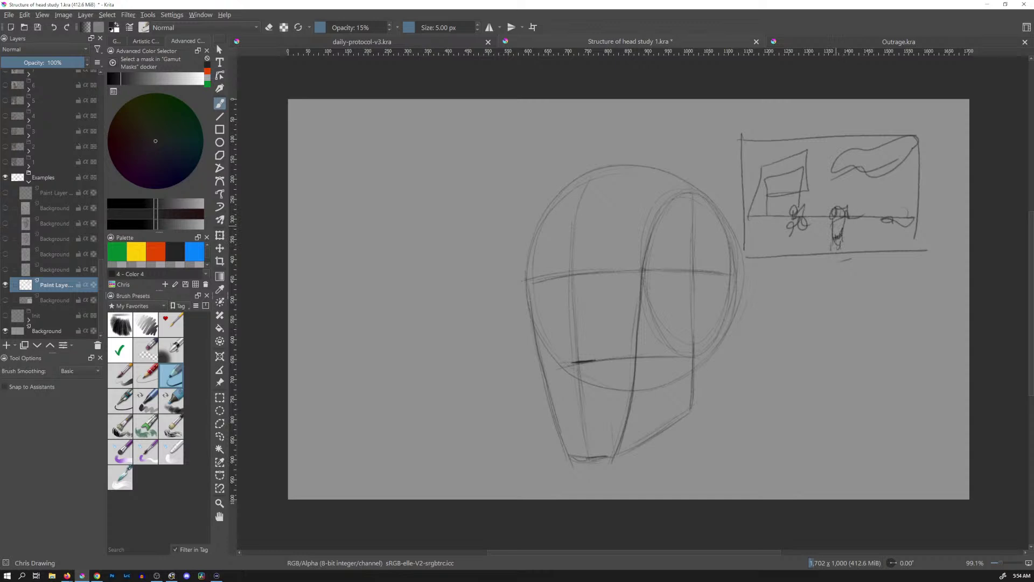
pyautogui.moveTo(831, 224)
pyautogui.mouseDown()
pyautogui.moveTo(827, 234)
pyautogui.moveTo(843, 208)
pyautogui.moveTo(845, 251)
pyautogui.mouseUp()
# Lasso the small framed scene beside the head and delete it
pyautogui.hotkey('ctrl', 'r')
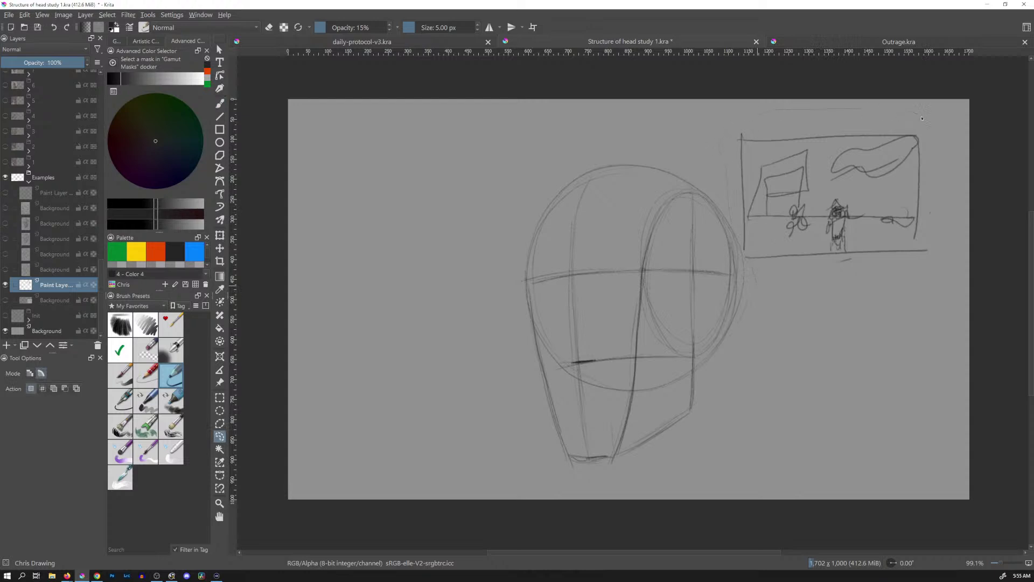
pyautogui.moveTo(810, 298); pyautogui.dragTo(749, 278)
pyautogui.press('Delete')
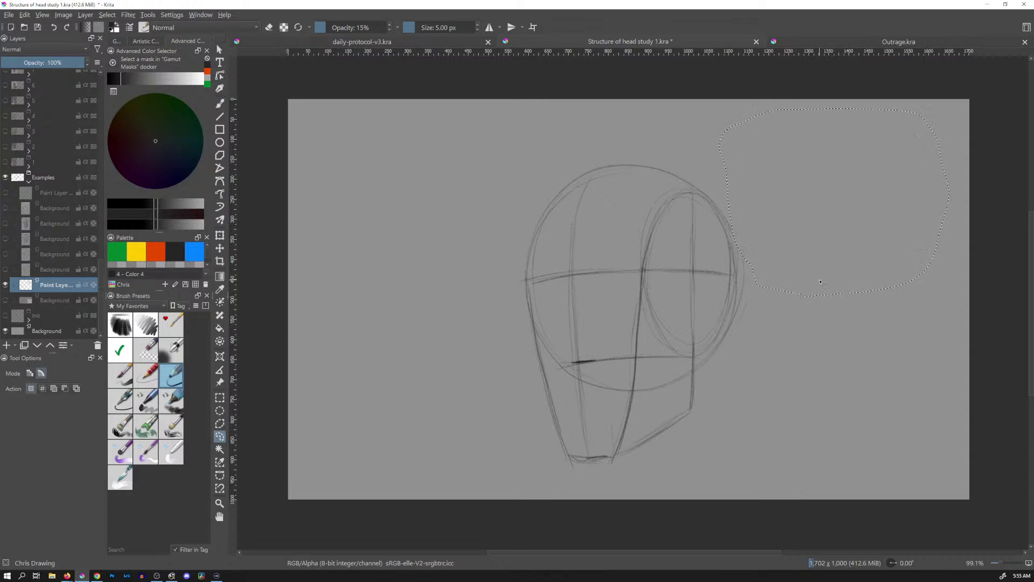
# Handwrite the label "LOOMIS HEAD" with the brush above the head construction
pyautogui.press('b')
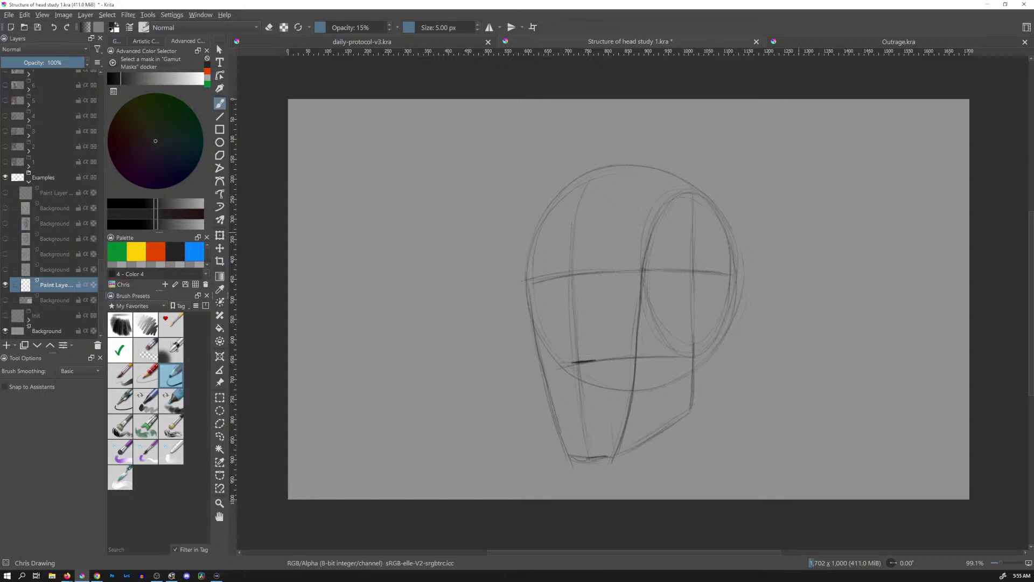
pyautogui.moveTo(635, 119)
pyautogui.mouseDown()
pyautogui.moveTo(650, 144)
pyautogui.moveTo(655, 129)
pyautogui.mouseUp()
pyautogui.moveTo(666, 128)
pyautogui.mouseDown()
pyautogui.moveTo(696, 132)
pyautogui.moveTo(694, 143)
pyautogui.moveTo(725, 139)
pyautogui.mouseUp()
pyautogui.moveTo(730, 132); pyautogui.dragTo(741, 138)
pyautogui.moveTo(745, 123); pyautogui.dragTo(743, 140)
pyautogui.moveTo(745, 120); pyautogui.dragTo(744, 139)
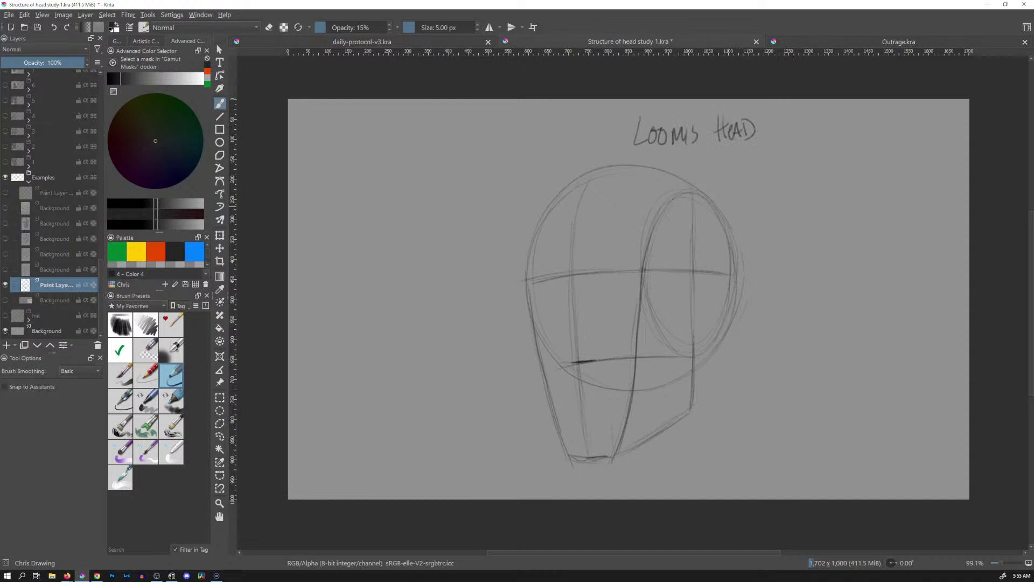
# Show the first study group to review its portrait, head sketch and notes, and hide it again
pyautogui.click(6, 163)
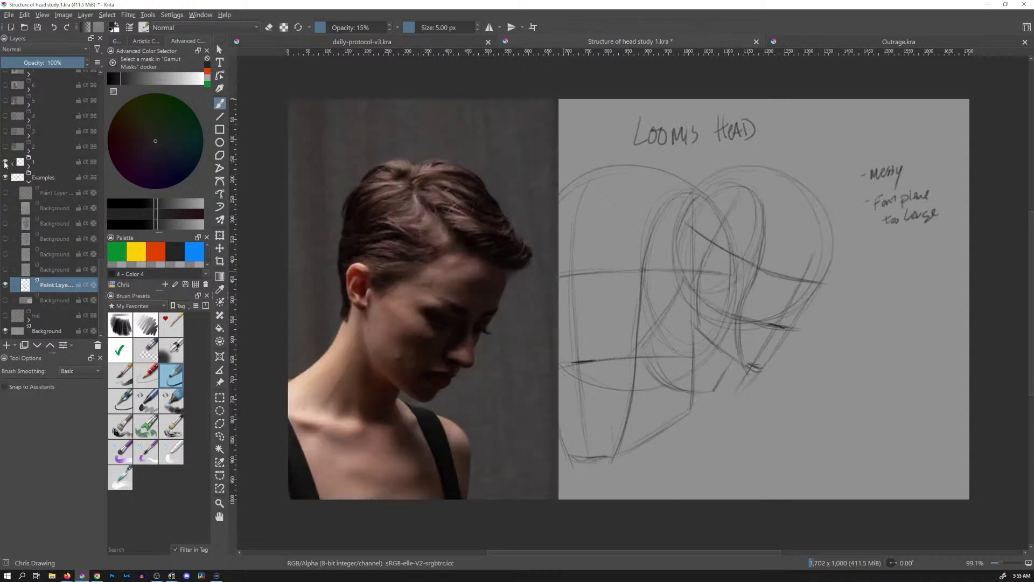
pyautogui.click(5, 162)
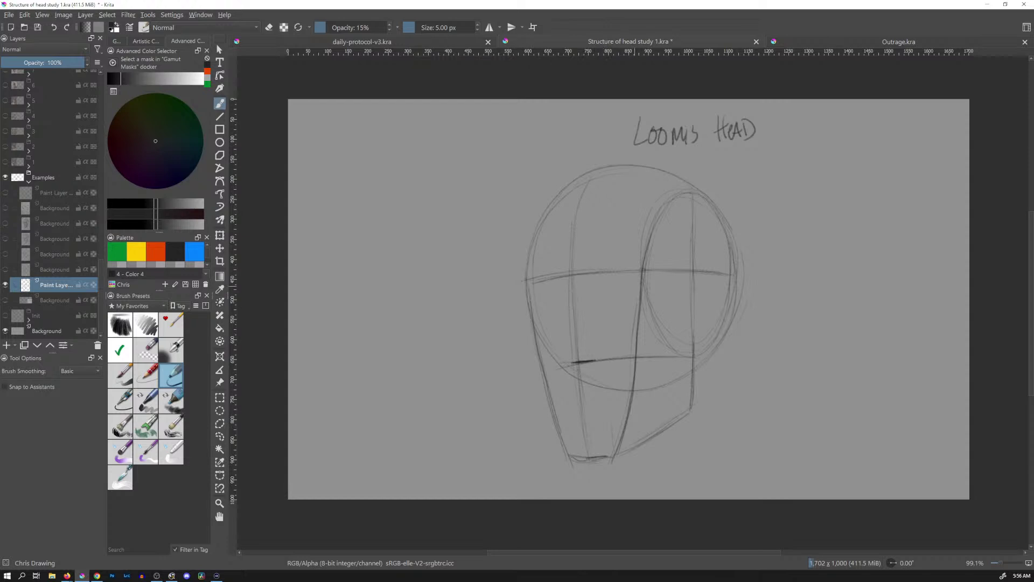
# Hide the Loomis head layer, show the planar head drawing numbered 1 and select its layer, undoing a stray stroke
pyautogui.click(5, 284)
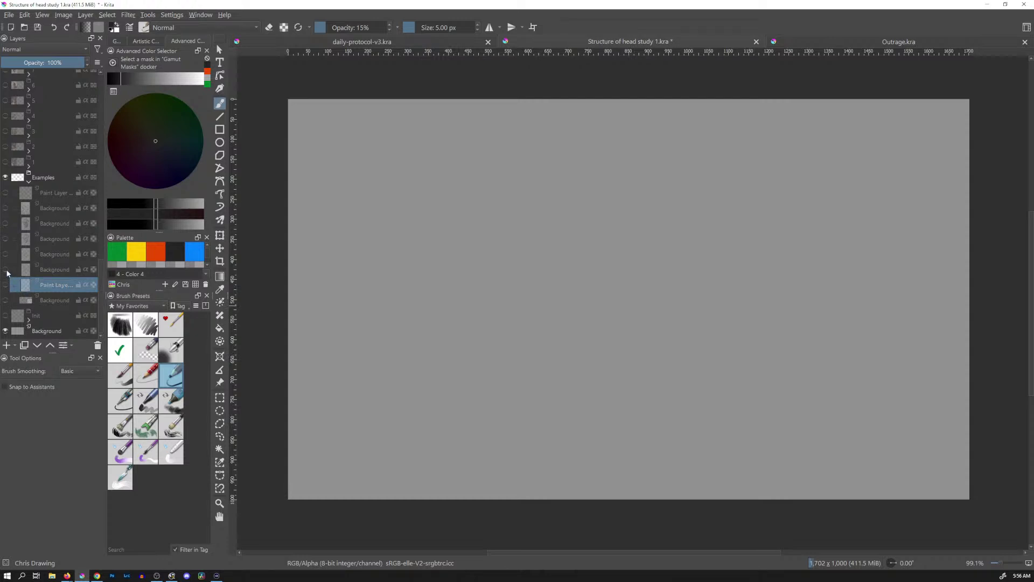
pyautogui.click(5, 270)
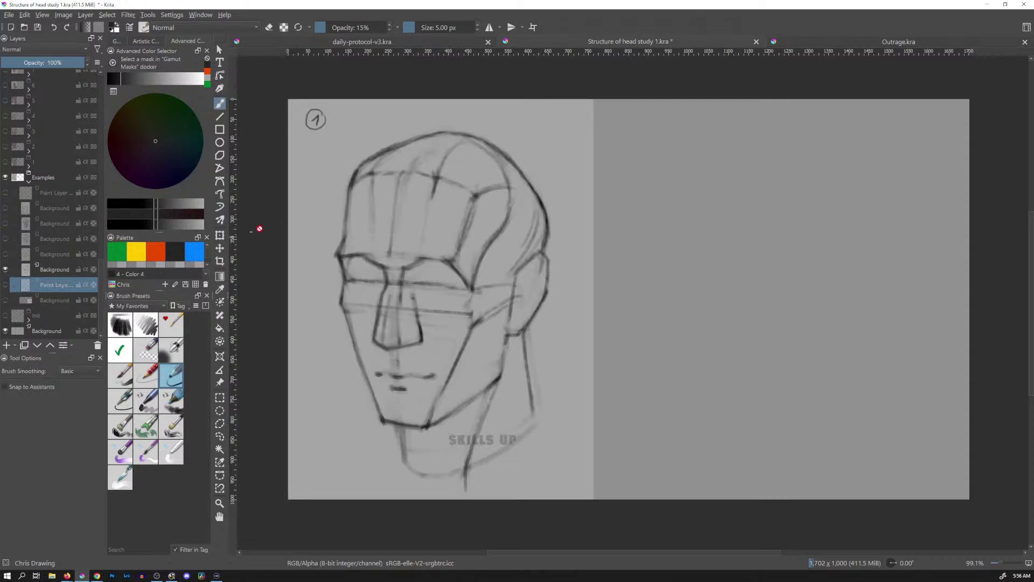
pyautogui.press('pageup')
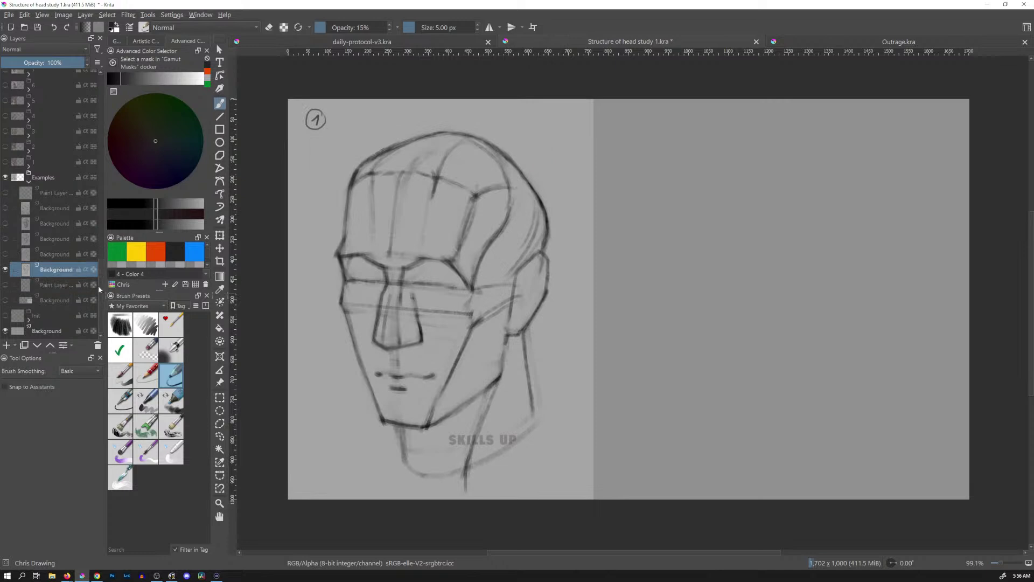
pyautogui.moveTo(515, 423)
pyautogui.mouseDown()
pyautogui.moveTo(483, 420)
pyautogui.moveTo(542, 426)
pyautogui.moveTo(517, 418)
pyautogui.mouseUp()
pyautogui.hotkey('ctrl', 'z')
# Show the Loomis head layer again and move it beside drawing 1, to about x 873 px, y 25 px
pyautogui.click(5, 284)
pyautogui.press('Tab')
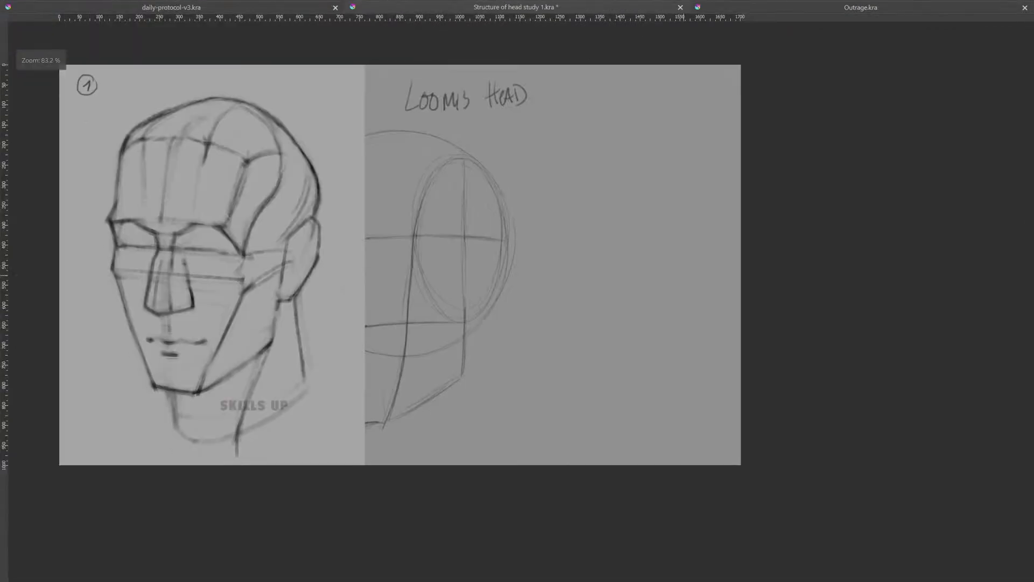
pyautogui.press('Tab')
pyautogui.press('t')
pyautogui.moveTo(674, 281); pyautogui.dragTo(792, 277)
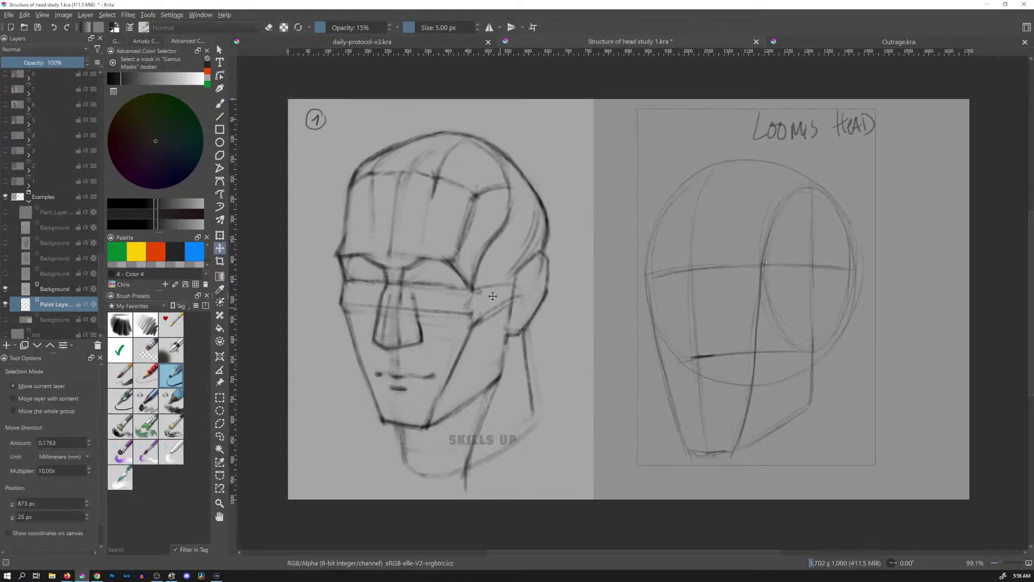
# Select drawing 1's layer and sketch an eye with the brush inside its eye socket beside the nose
pyautogui.click(50, 292)
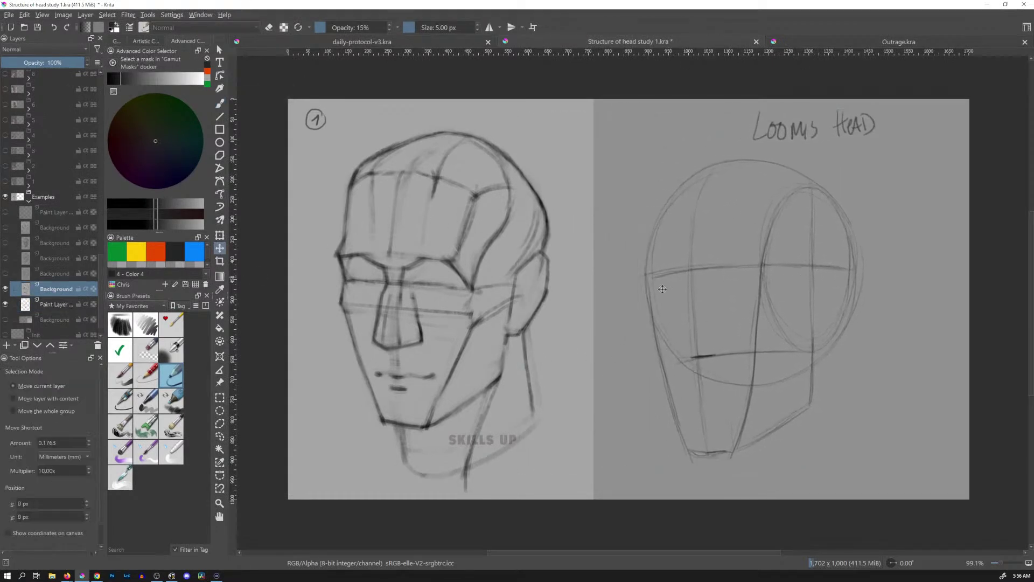
pyautogui.press('b')
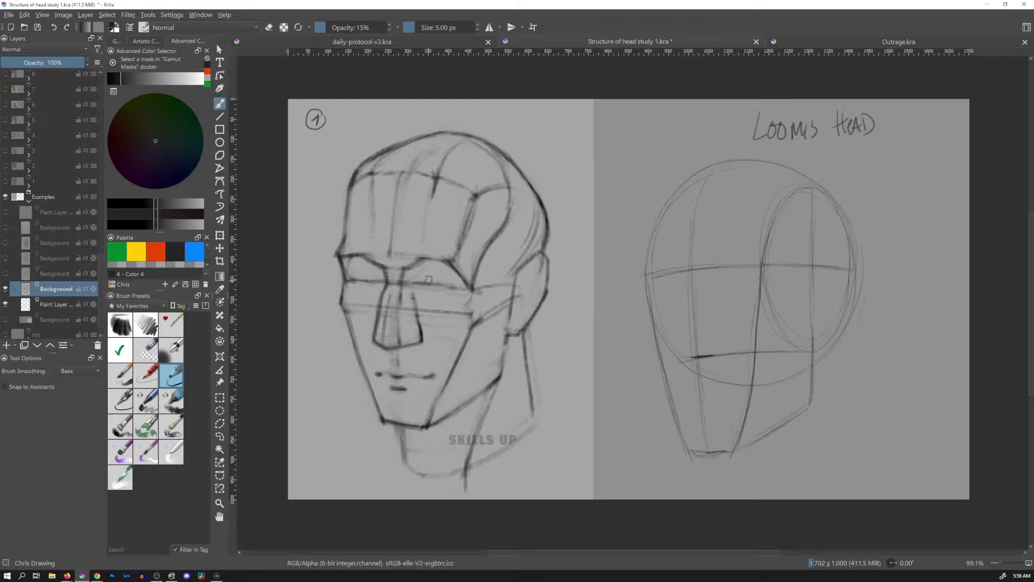
pyautogui.moveTo(415, 281)
pyautogui.mouseDown()
pyautogui.moveTo(431, 272)
pyautogui.moveTo(456, 287)
pyautogui.mouseUp()
pyautogui.moveTo(400, 285)
pyautogui.mouseDown()
pyautogui.moveTo(399, 342)
pyautogui.moveTo(418, 339)
pyautogui.moveTo(416, 316)
pyautogui.mouseUp()
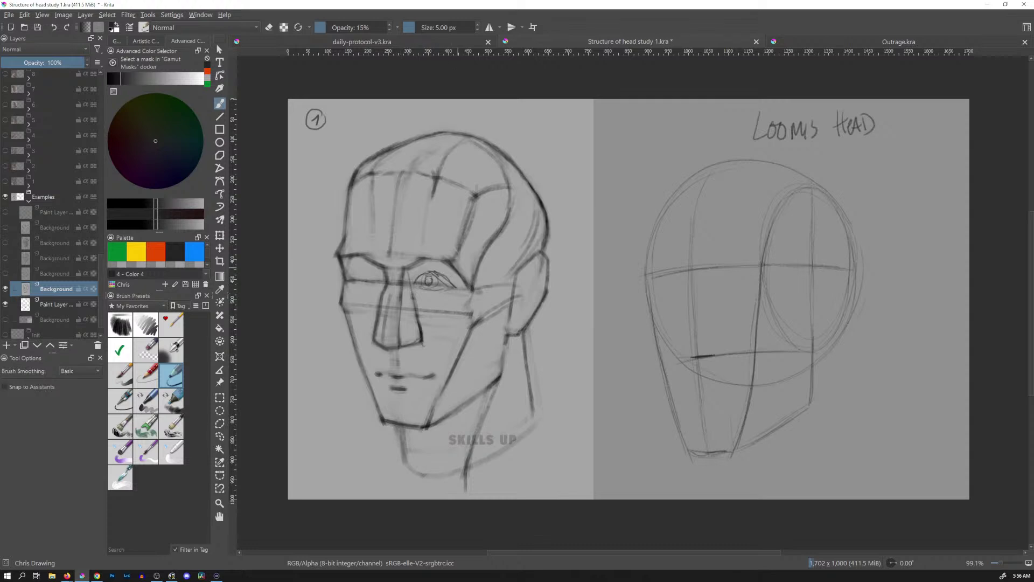
# Darken the brow, temple, cheekbone and jaw plane edges on drawing 1 and draw the matching front-plane edge on the Loomis head
pyautogui.moveTo(407, 269)
pyautogui.mouseDown()
pyautogui.moveTo(422, 262)
pyautogui.moveTo(458, 275)
pyautogui.moveTo(473, 324)
pyautogui.mouseUp()
pyautogui.moveTo(453, 264); pyautogui.dragTo(468, 290)
pyautogui.moveTo(467, 292)
pyautogui.mouseDown()
pyautogui.moveTo(474, 326)
pyautogui.moveTo(430, 422)
pyautogui.mouseUp()
pyautogui.moveTo(473, 333); pyautogui.dragTo(434, 413)
pyautogui.moveTo(466, 327); pyautogui.dragTo(473, 341)
pyautogui.moveTo(459, 263)
pyautogui.mouseDown()
pyautogui.moveTo(476, 205)
pyautogui.moveTo(501, 189)
pyautogui.moveTo(527, 202)
pyautogui.mouseUp()
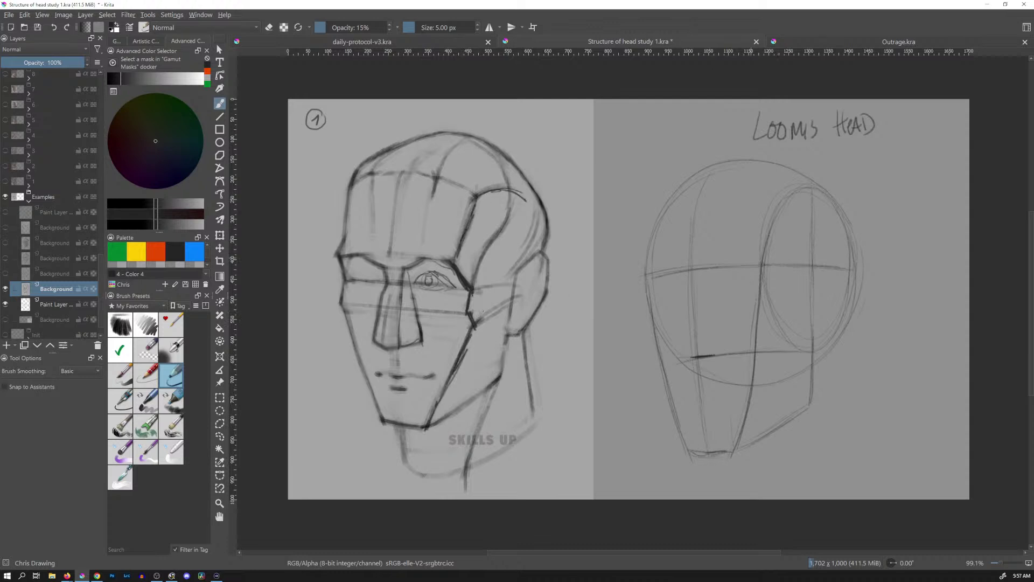
pyautogui.moveTo(781, 200)
pyautogui.mouseDown()
pyautogui.moveTo(760, 267)
pyautogui.moveTo(772, 297)
pyautogui.moveTo(767, 287)
pyautogui.moveTo(726, 458)
pyautogui.mouseUp()
pyautogui.moveTo(757, 349); pyautogui.dragTo(731, 456)
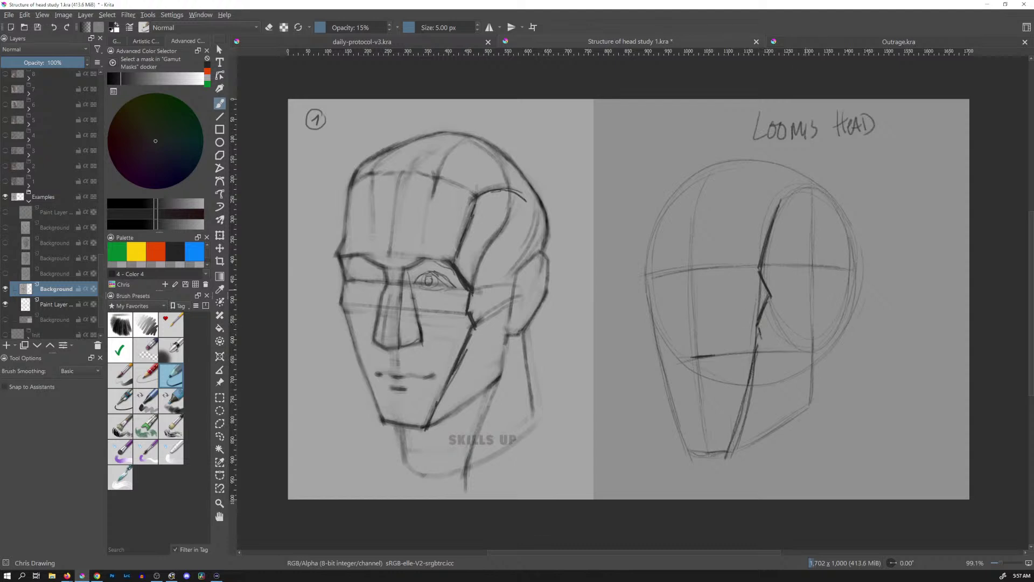
# Undo the eye and the darkened plane edges on drawing 1 and the Loomis head
pyautogui.hotkey('ctrl', 'z')
pyautogui.hotkey('ctrl', 'z')
pyautogui.hotkey('ctrl', 'z')
pyautogui.hotkey('ctrl', 'z')
pyautogui.hotkey('ctrl', 'z')
pyautogui.hotkey('ctrl', 'z')
pyautogui.hotkey('ctrl', 'z')
pyautogui.hotkey('ctrl', 'z')
pyautogui.hotkey('ctrl', 'z')
pyautogui.hotkey('ctrl', 'z')
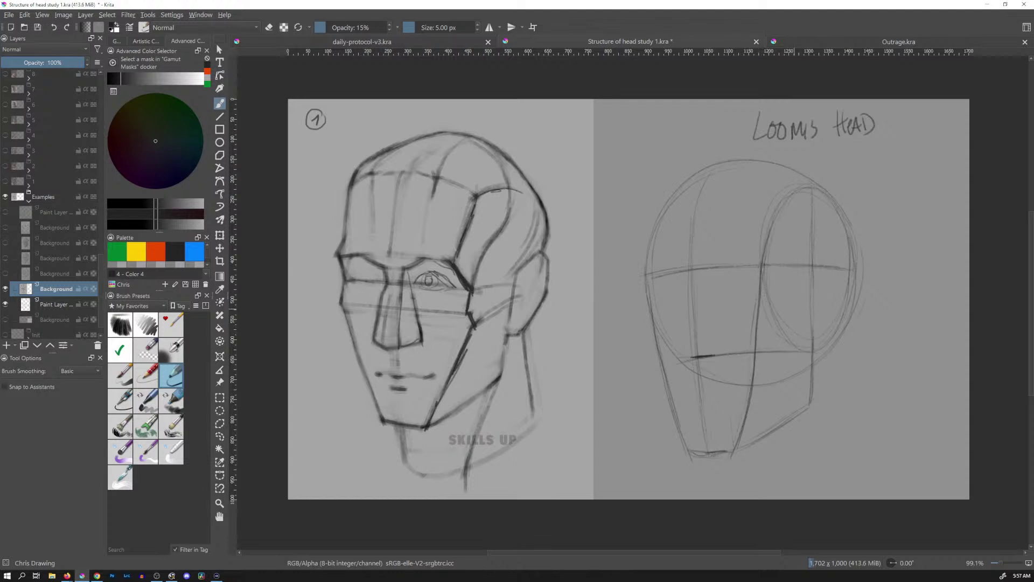
pyautogui.hotkey('ctrl', 'z')
pyautogui.hotkey('ctrl', 'z')
pyautogui.hotkey('ctrl', 'z')
pyautogui.hotkey('ctrl', 'z')
pyautogui.hotkey('ctrl', 'z')
pyautogui.hotkey('ctrl', 'z')
pyautogui.hotkey('ctrl', 'z')
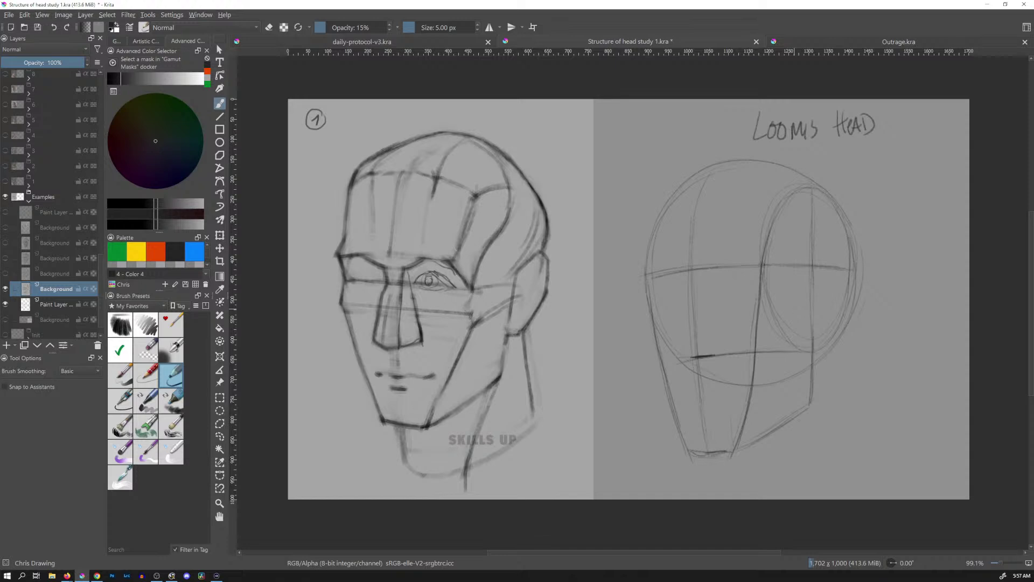
pyautogui.hotkey('ctrl', 'z')
pyautogui.hotkey('ctrl', 'z')
pyautogui.hotkey('ctrl', 'z')
pyautogui.hotkey('ctrl', 'z')
pyautogui.hotkey('ctrl', 'z')
pyautogui.hotkey('ctrl', 'z')
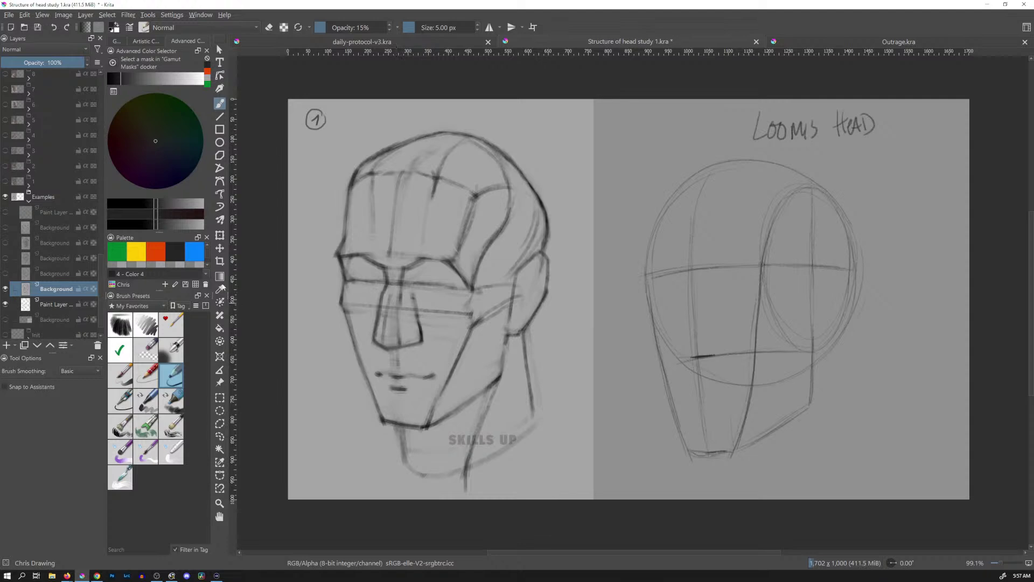
# Show the head drawing numbered 2, choose orange-red Color 3 and select that drawing's layer
pyautogui.click(6, 274)
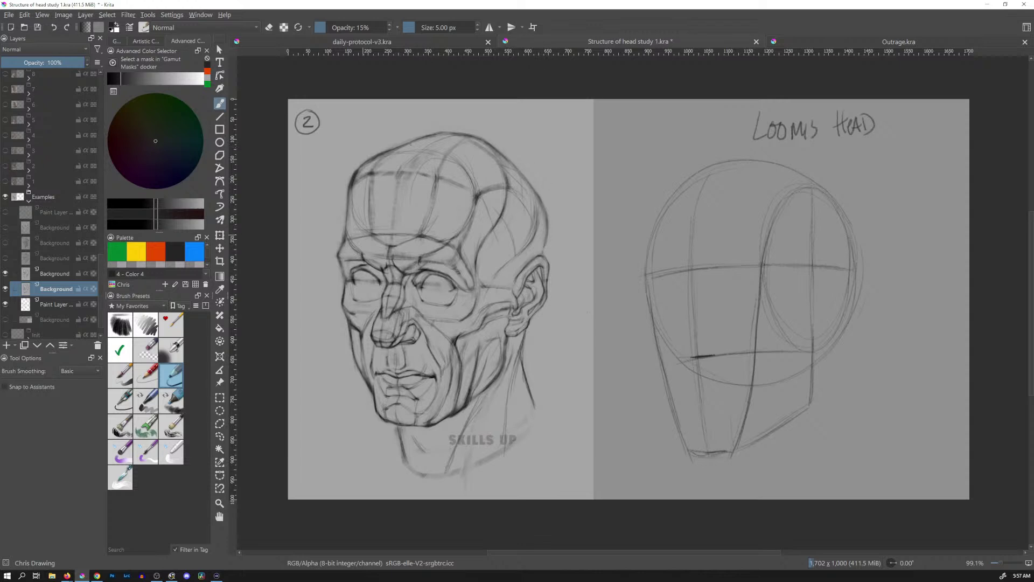
pyautogui.click(157, 253)
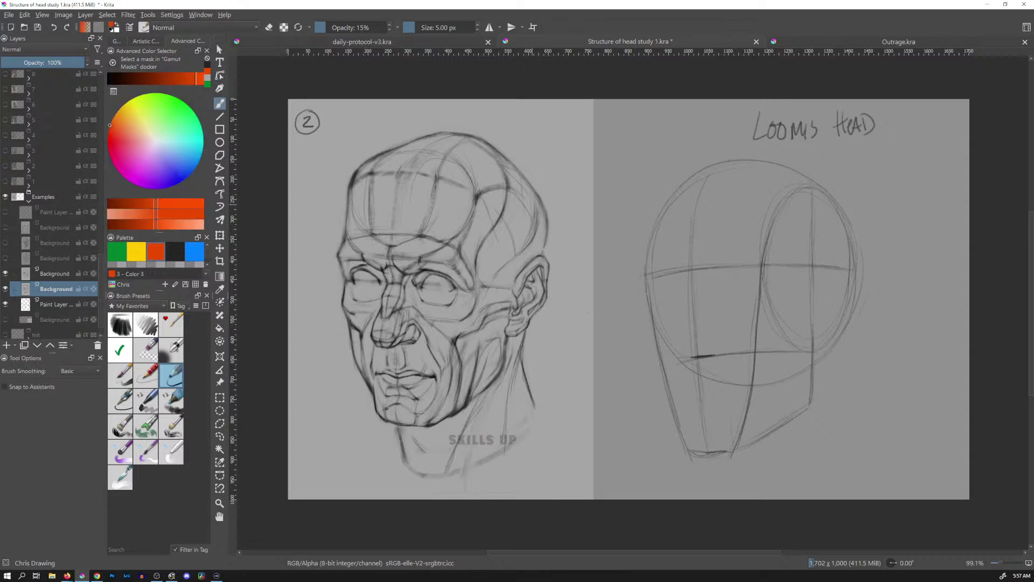
pyautogui.click(55, 274)
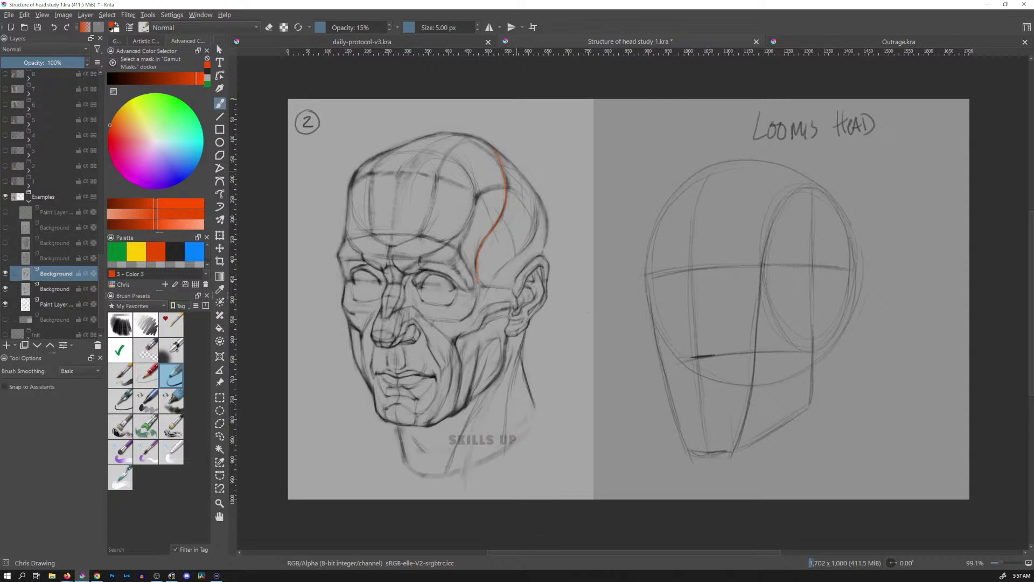
# Trace the temple, cheekbone, nose-bridge wedge and brow ridge of drawing 2 in orange-red
pyautogui.moveTo(535, 238); pyautogui.dragTo(487, 295)
pyautogui.moveTo(487, 222)
pyautogui.mouseDown()
pyautogui.moveTo(469, 264)
pyautogui.moveTo(481, 275)
pyautogui.mouseUp()
pyautogui.moveTo(513, 243); pyautogui.dragTo(488, 290)
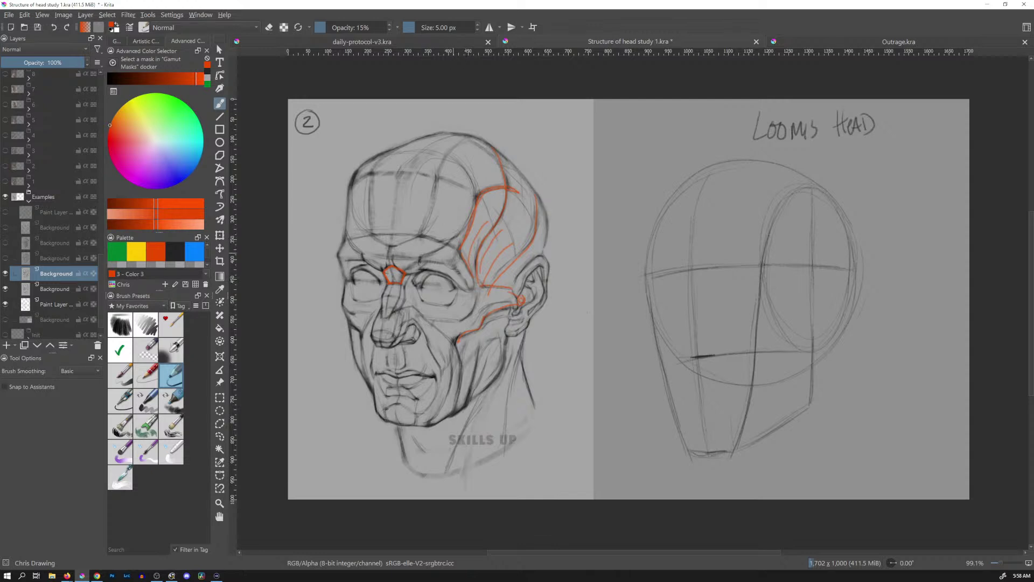
pyautogui.moveTo(386, 235)
pyautogui.mouseDown()
pyautogui.moveTo(414, 235)
pyautogui.moveTo(340, 252)
pyautogui.mouseUp()
pyautogui.moveTo(421, 239)
pyautogui.mouseDown()
pyautogui.moveTo(450, 248)
pyautogui.moveTo(448, 264)
pyautogui.mouseUp()
# Toggle the visibility of drawings 1 and 2 to compare their planes
pyautogui.click(6, 289)
pyautogui.click(6, 289)
pyautogui.click(6, 274)
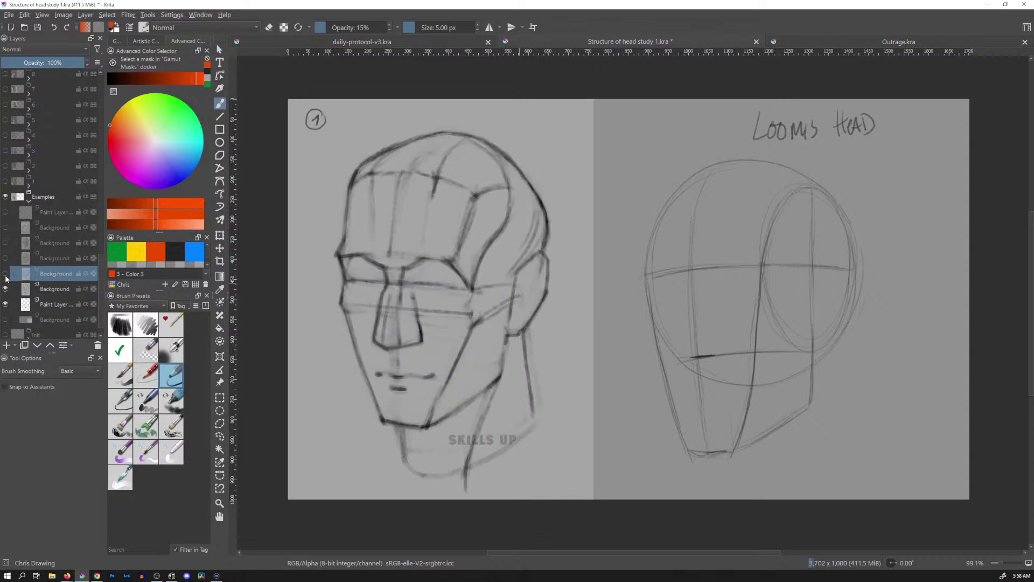
pyautogui.click(6, 274)
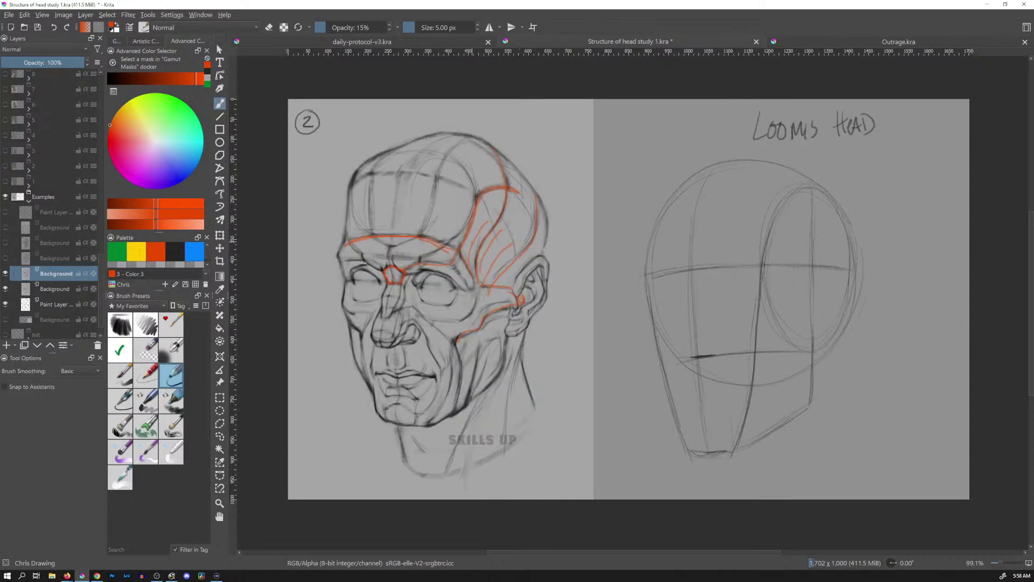
# Undo the orange-red tracing on drawing 2
pyautogui.hotkey('ctrl', 'z')
pyautogui.hotkey('ctrl', 'z')
pyautogui.hotkey('ctrl', 'z')
pyautogui.hotkey('ctrl', 'z')
pyautogui.hotkey('ctrl', 'z')
pyautogui.hotkey('ctrl', 'z')
pyautogui.hotkey('ctrl', 'z')
pyautogui.hotkey('ctrl', 'z')
pyautogui.hotkey('ctrl', 'z')
pyautogui.hotkey('ctrl', 'z')
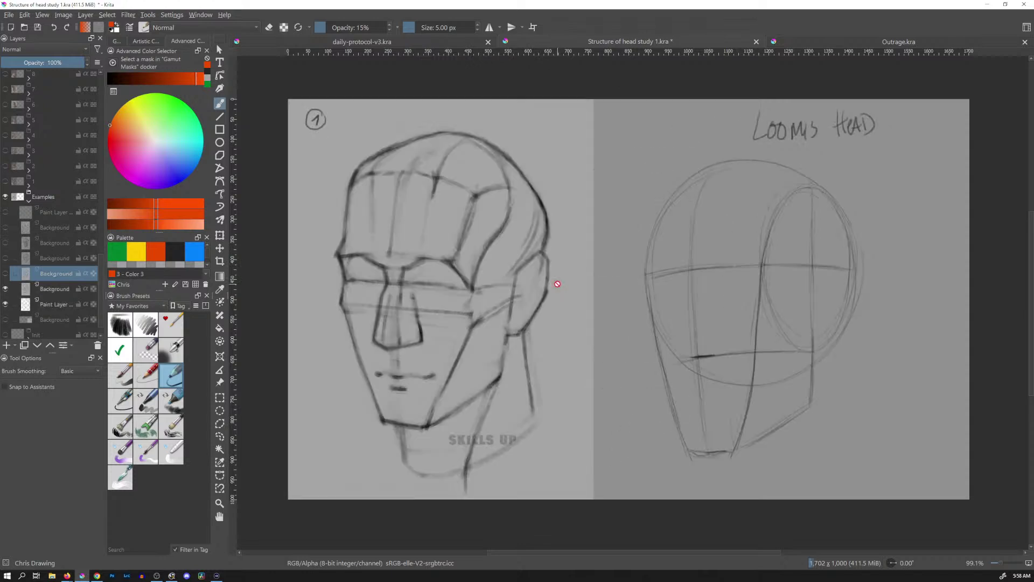
pyautogui.hotkey('ctrl', 'z')
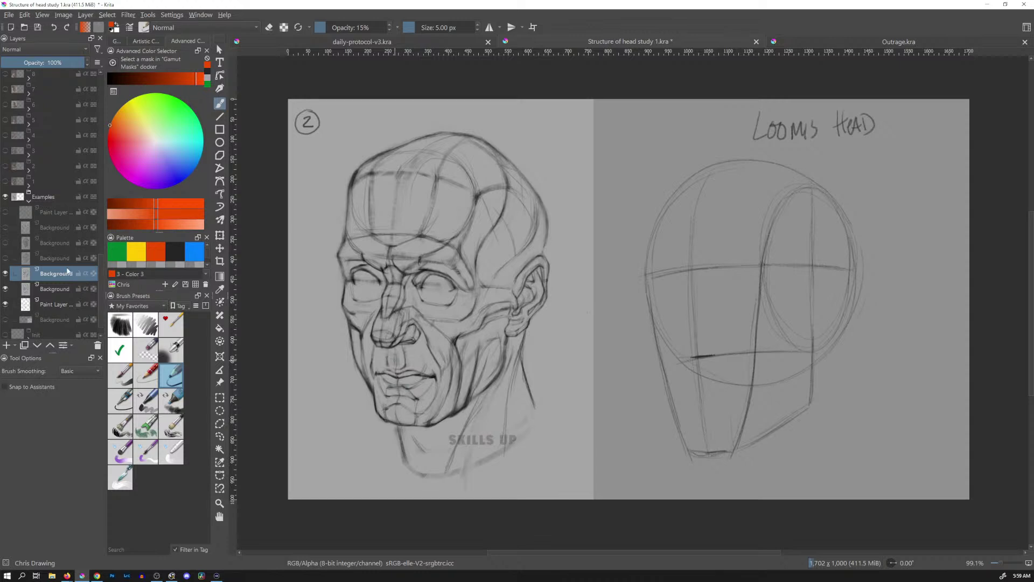
# Compare drawing 2 with drawing 1, and reveal the more developed head drawings numbered 3 and 4
pyautogui.click(6, 274)
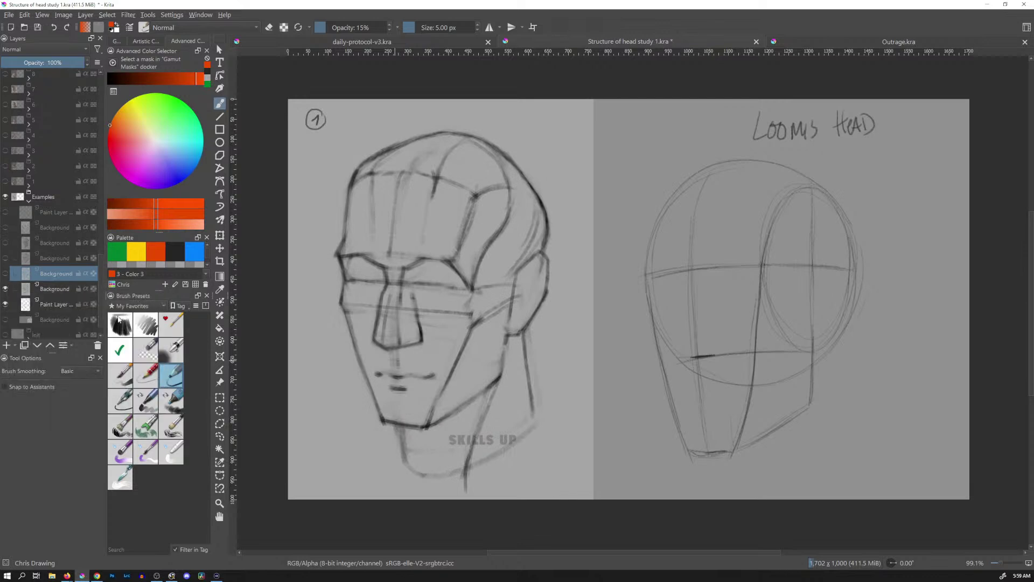
pyautogui.click(4, 274)
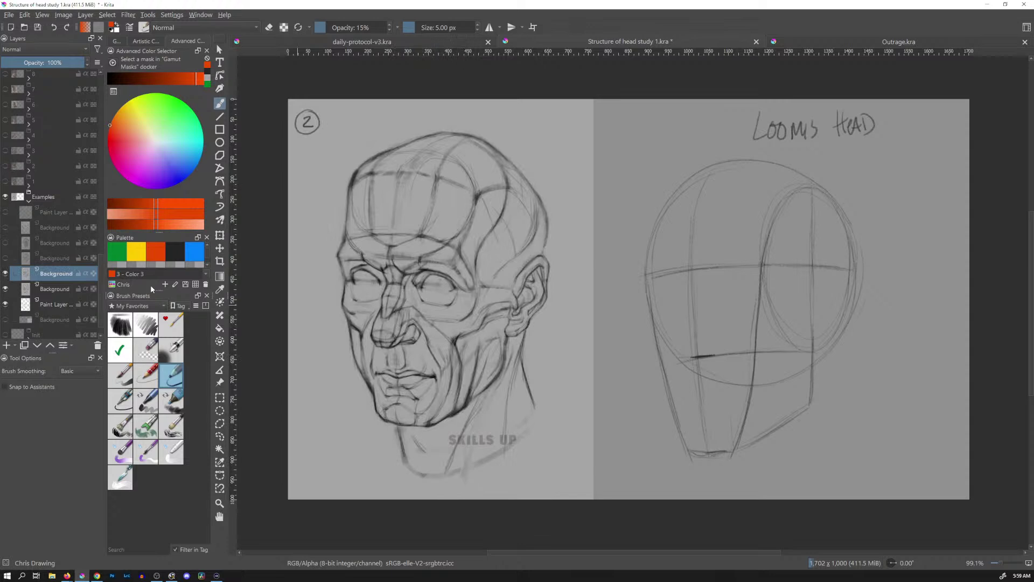
pyautogui.click(5, 259)
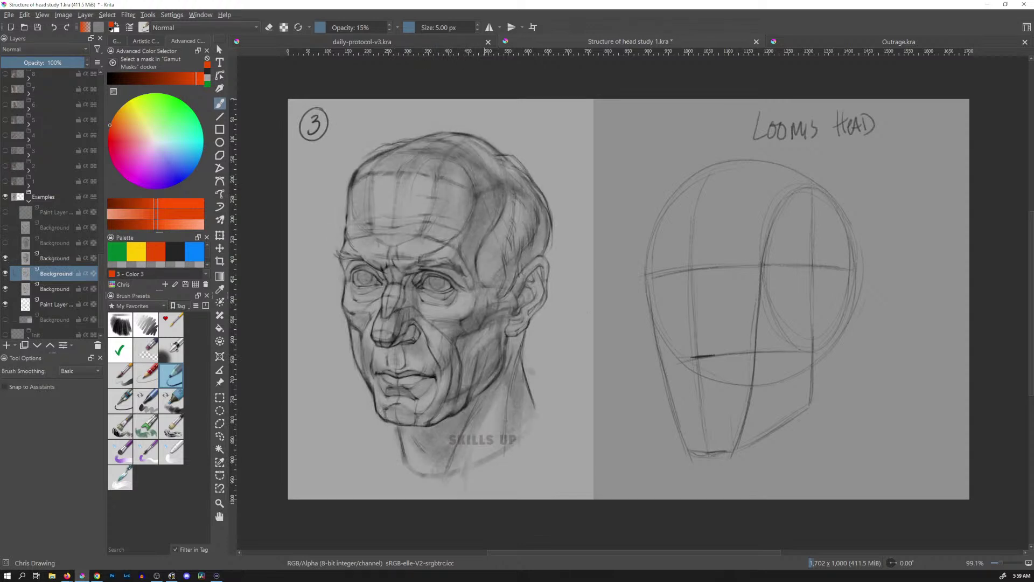
pyautogui.click(5, 243)
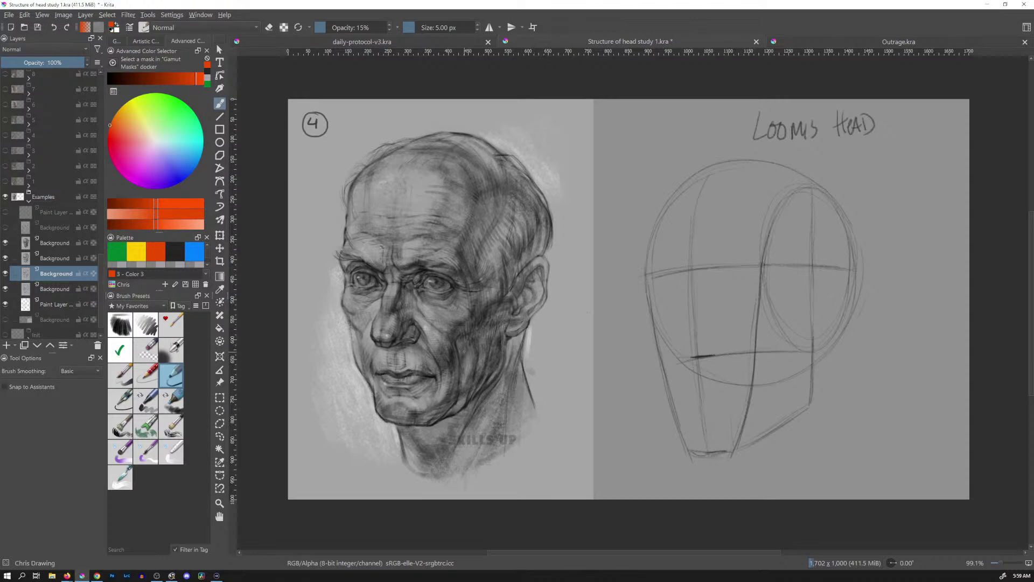
# Toggle the visibility of drawings 3 and 4 to compare their development with drawing 1
pyautogui.click(5, 242)
pyautogui.click(6, 260)
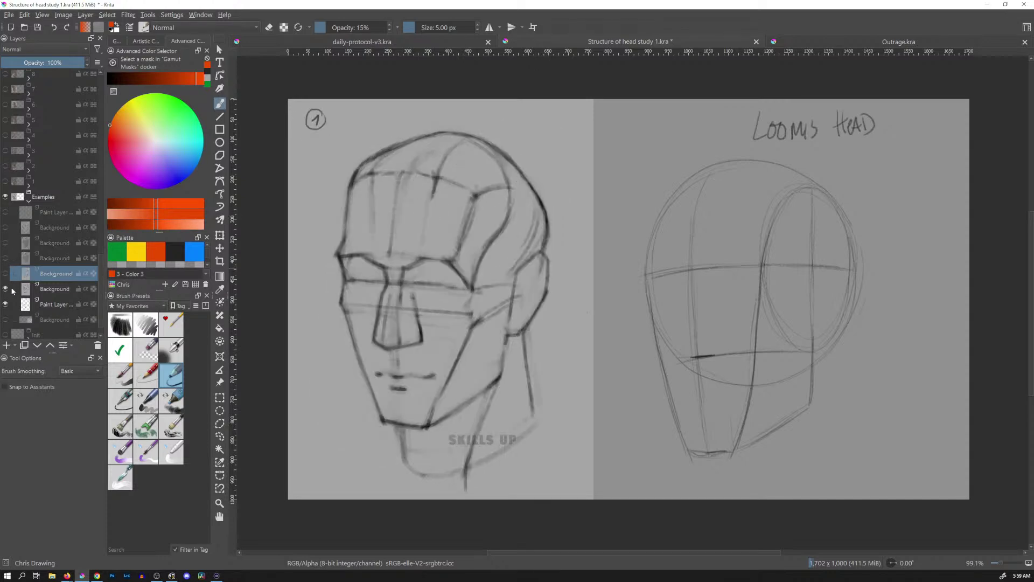
pyautogui.click(5, 260)
pyautogui.click(5, 258)
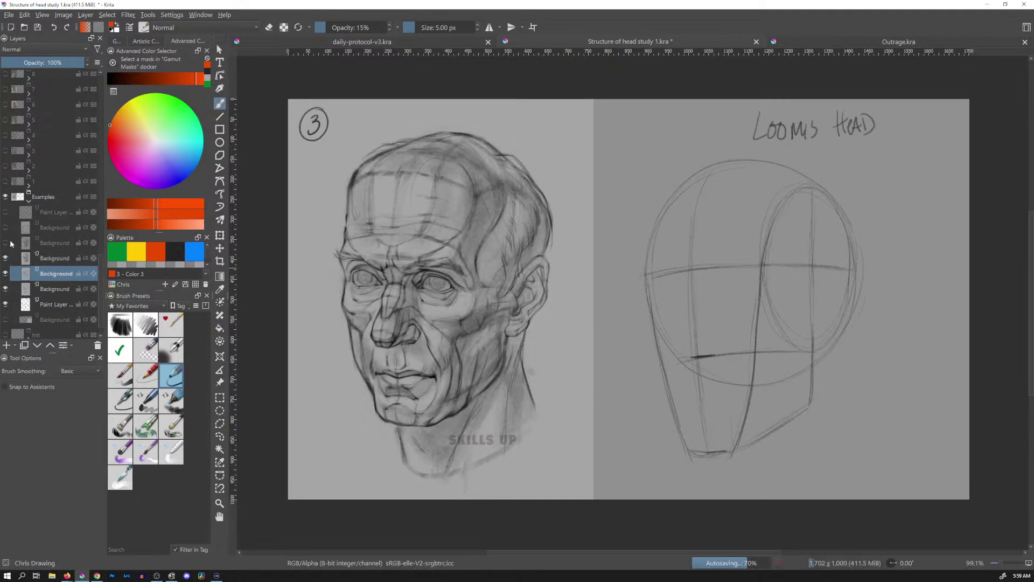
pyautogui.click(6, 243)
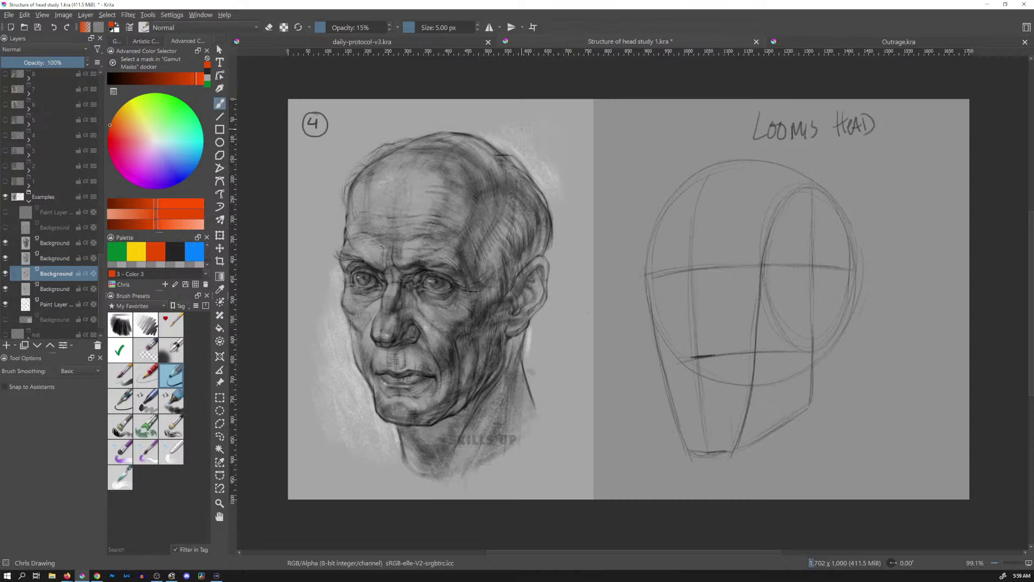
# Circle the head in drawing 4 and mark an arrow toward it in orange-red, undoing each annotation
pyautogui.click(71, 246)
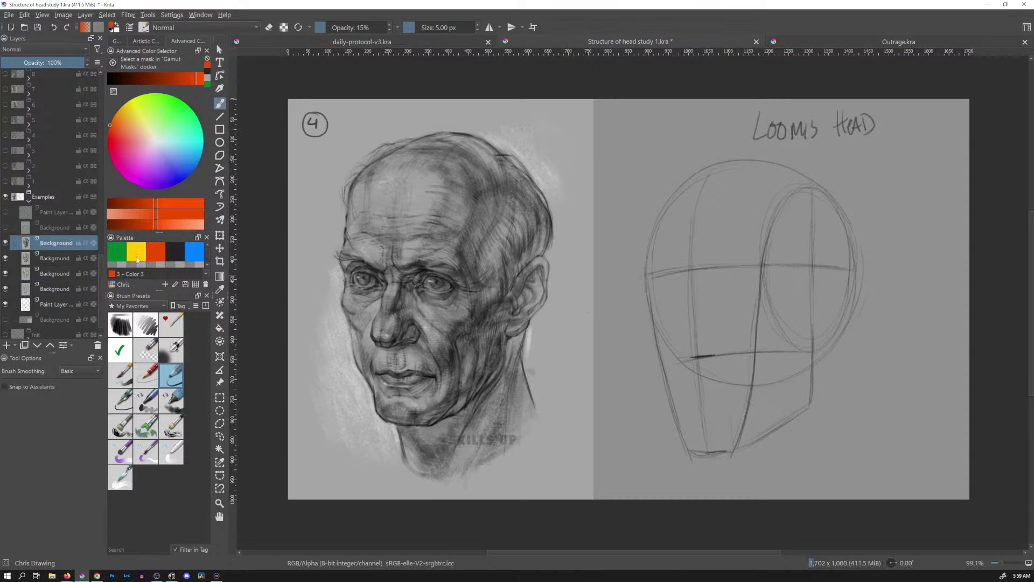
pyautogui.moveTo(426, 116)
pyautogui.mouseDown()
pyautogui.moveTo(415, 461)
pyautogui.moveTo(358, 161)
pyautogui.moveTo(568, 278)
pyautogui.moveTo(331, 216)
pyautogui.mouseUp()
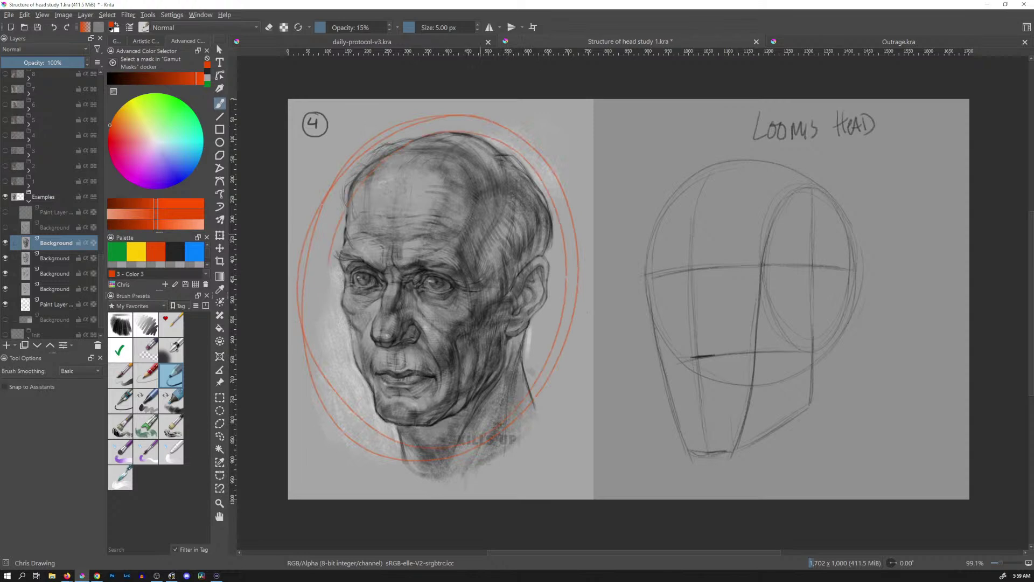
pyautogui.hotkey('ctrl', 'z')
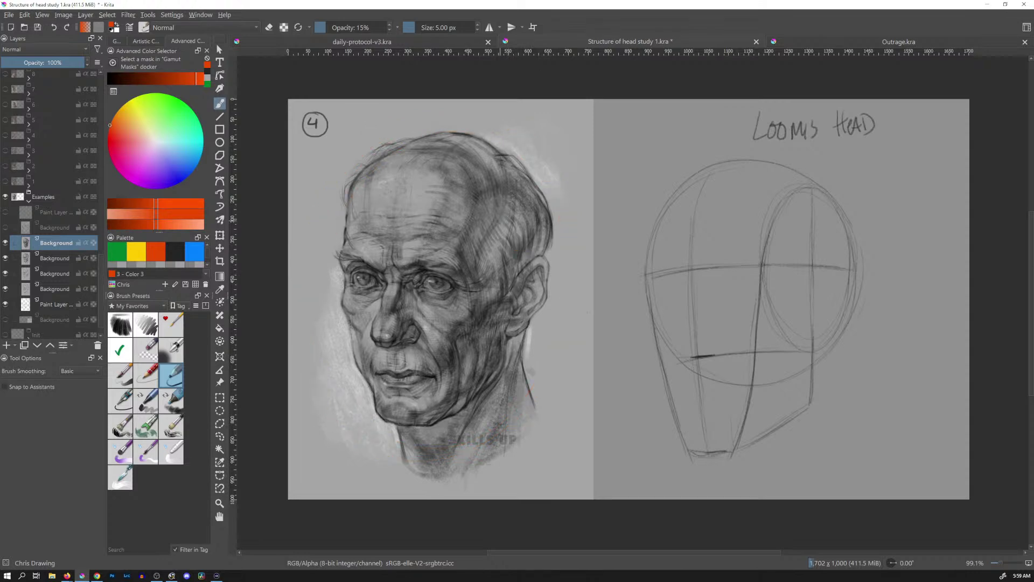
pyautogui.rightClick(569, 218)
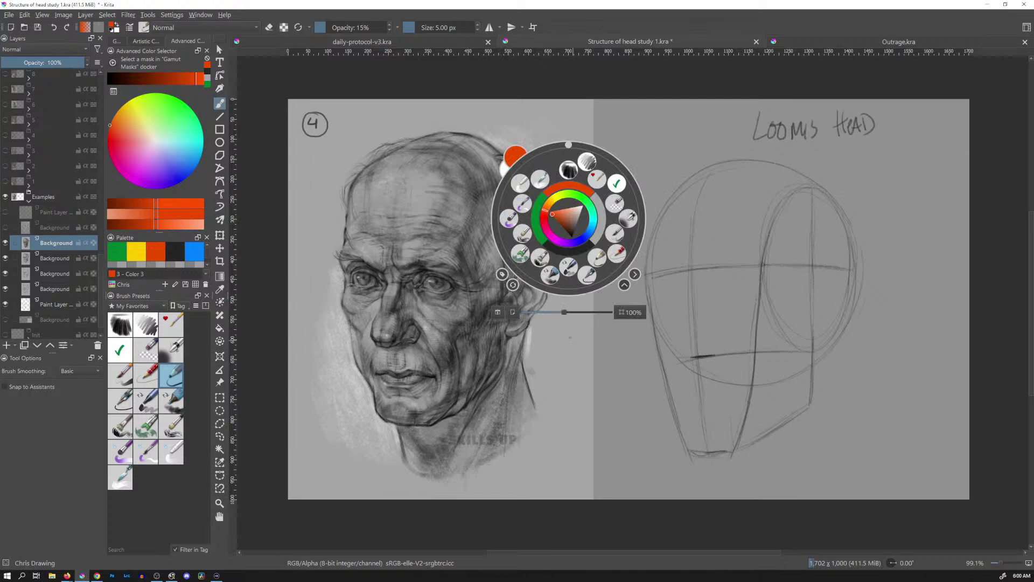
pyautogui.rightClick(575, 326)
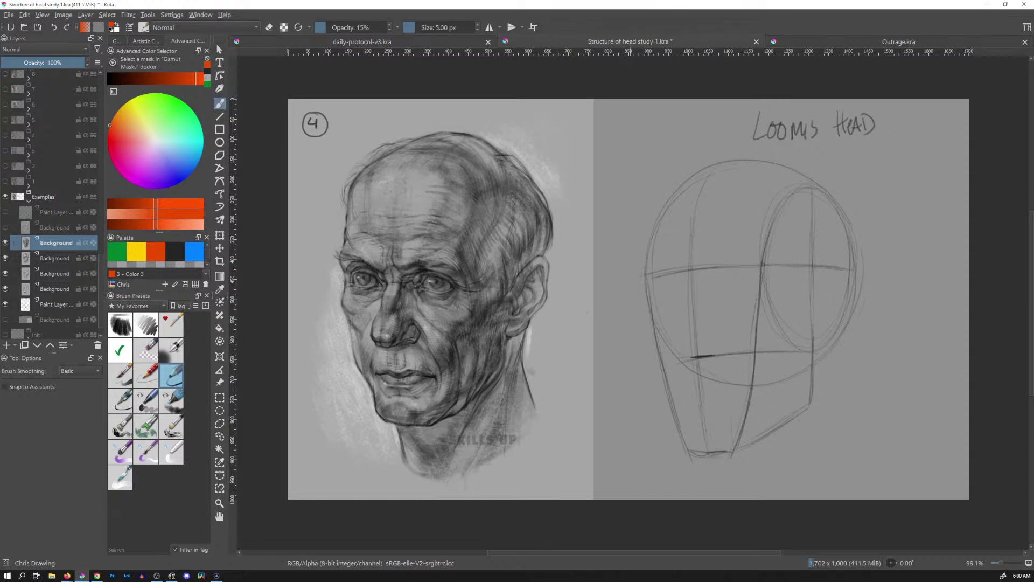
pyautogui.moveTo(655, 134)
pyautogui.mouseDown()
pyautogui.moveTo(565, 184)
pyautogui.moveTo(586, 178)
pyautogui.mouseUp()
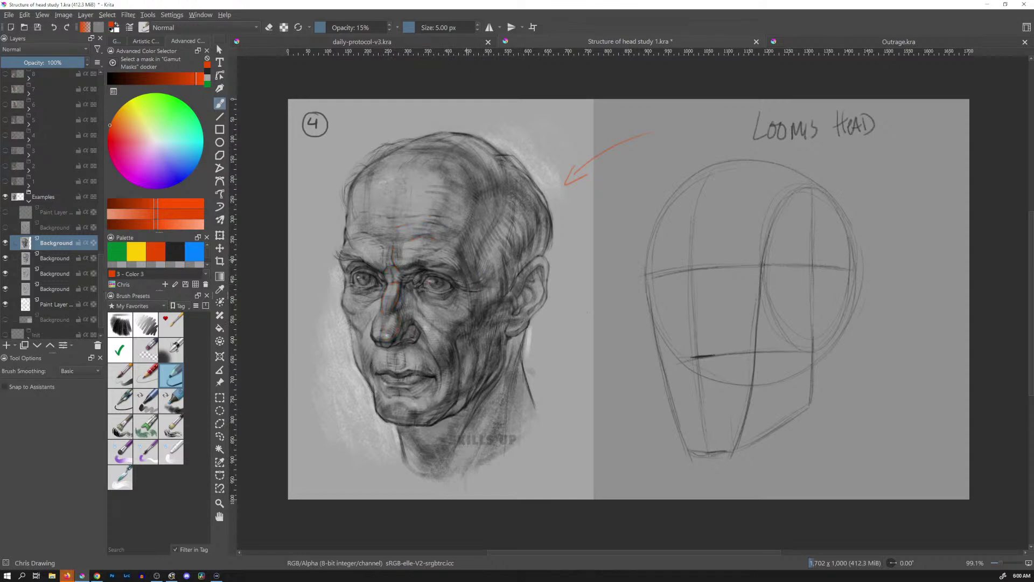
pyautogui.hotkey('ctrl', 'z')
# Compare portrait study 1 with drawing 4, and hide drawings 4, 3 and 2 to expose drawing 1
pyautogui.click(6, 181)
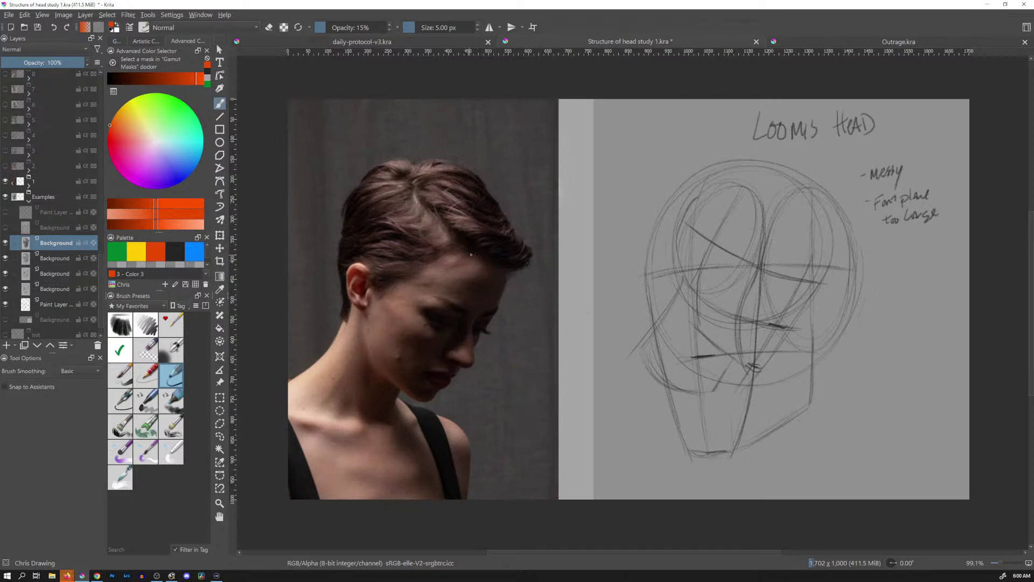
pyautogui.click(5, 181)
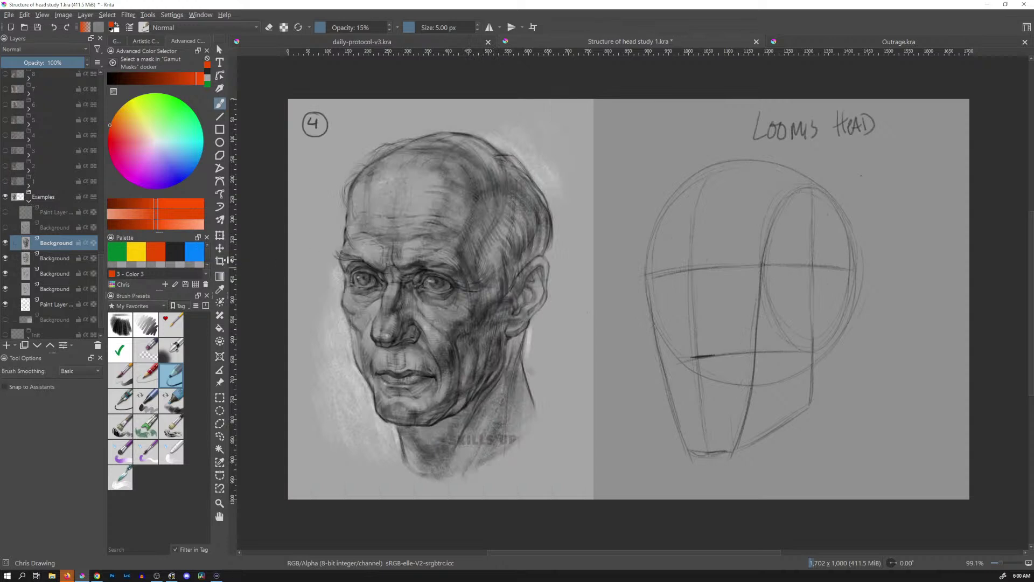
pyautogui.click(5, 243)
pyautogui.click(6, 259)
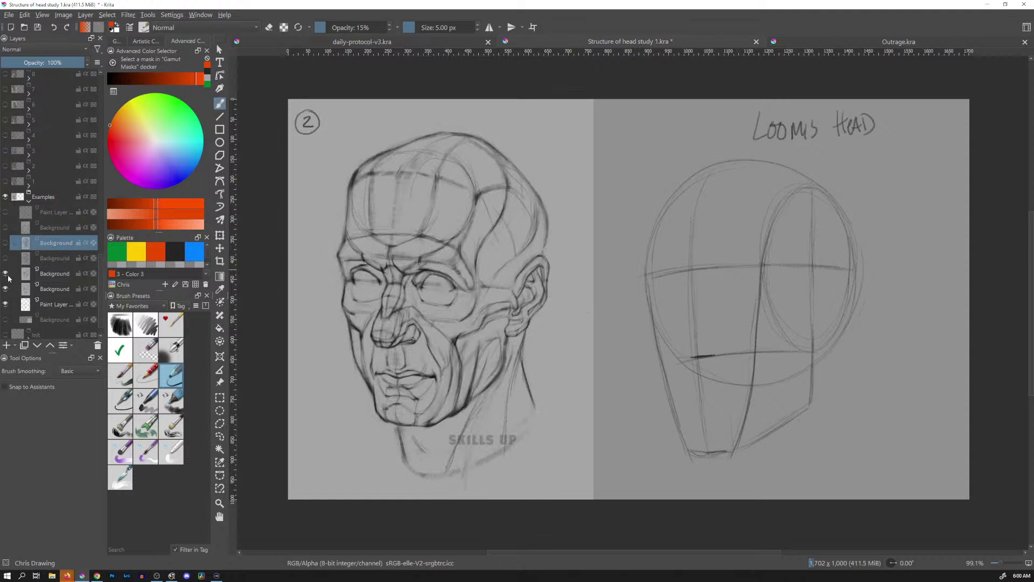
pyautogui.click(6, 274)
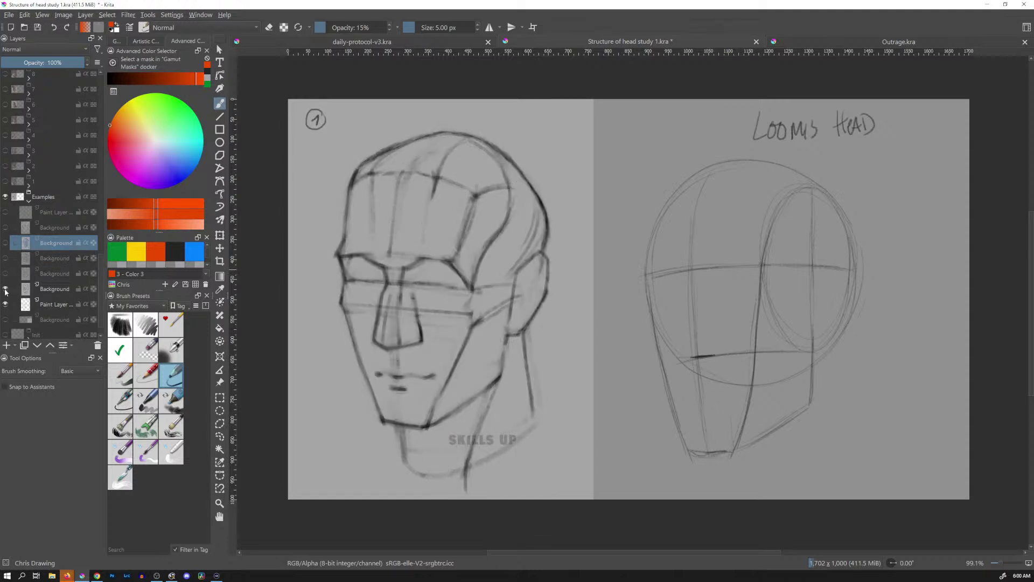
# Show the box-head construction study in place of drawing 1, and compare it with drawings 1 and 2
pyautogui.click(6, 290)
pyautogui.click(5, 321)
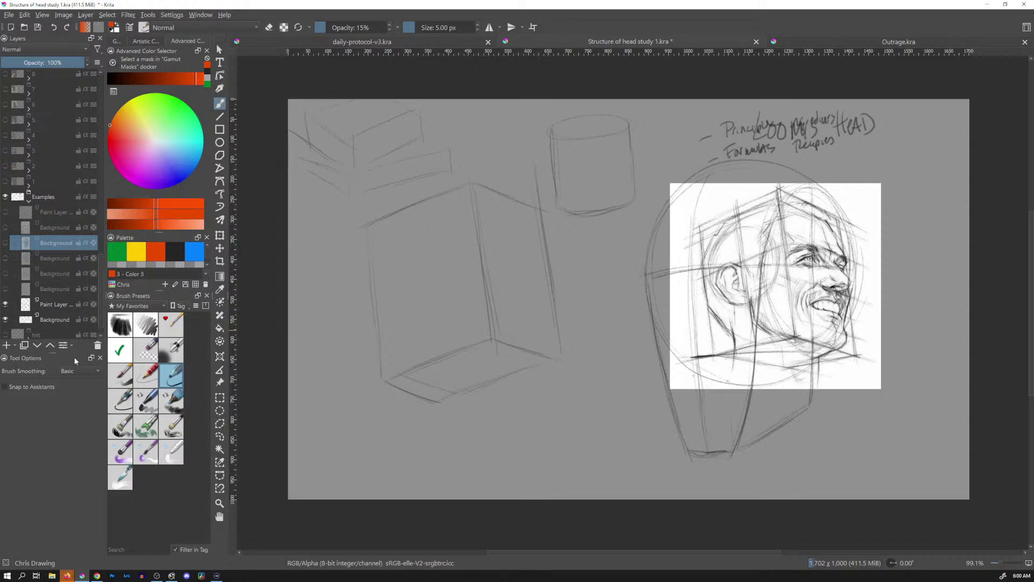
pyautogui.click(6, 290)
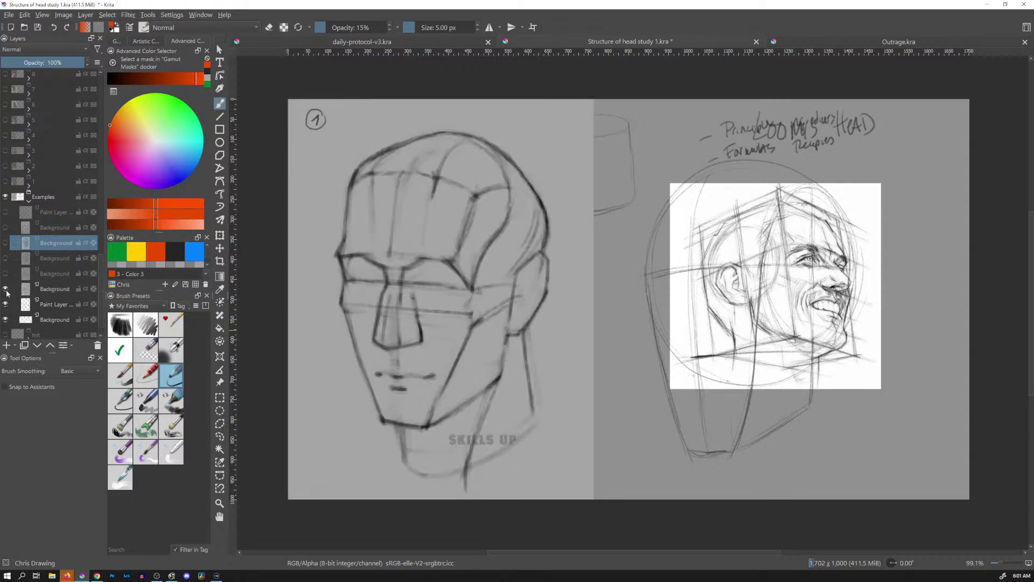
pyautogui.click(5, 274)
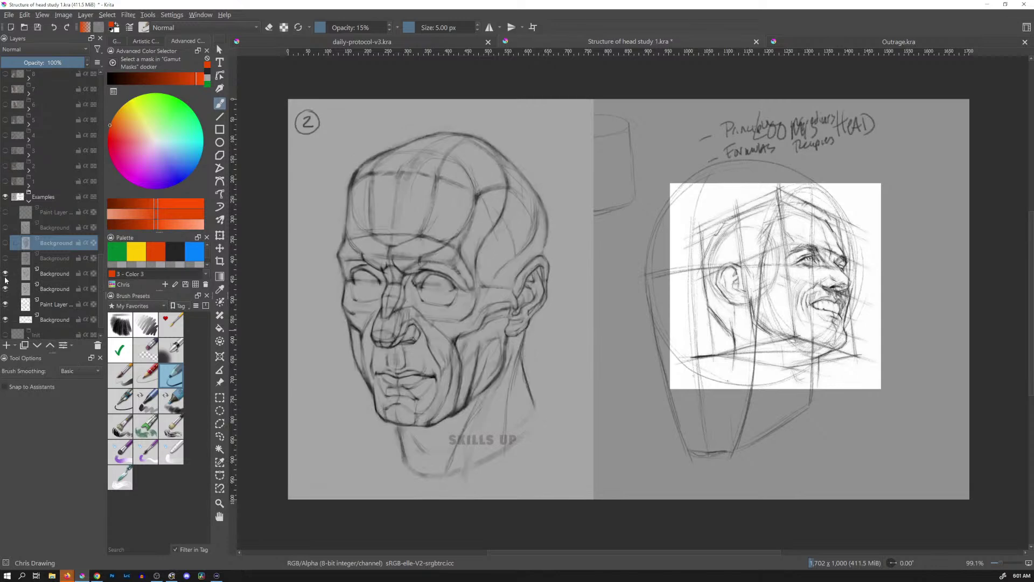
pyautogui.click(5, 289)
pyautogui.click(6, 274)
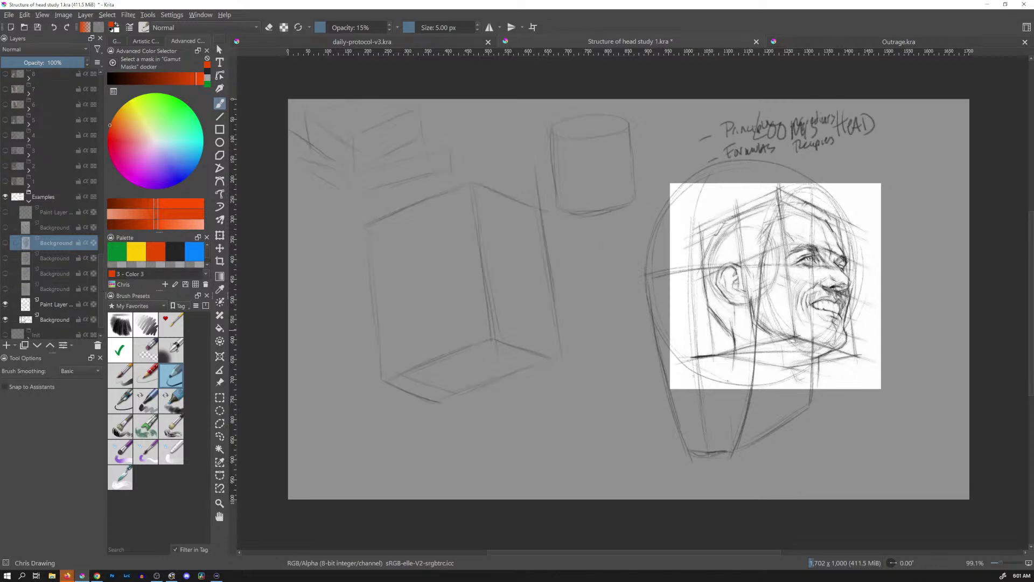
# Toggle the Loomis head and box-head study layers to compare both constructions, and hide them both
pyautogui.click(5, 305)
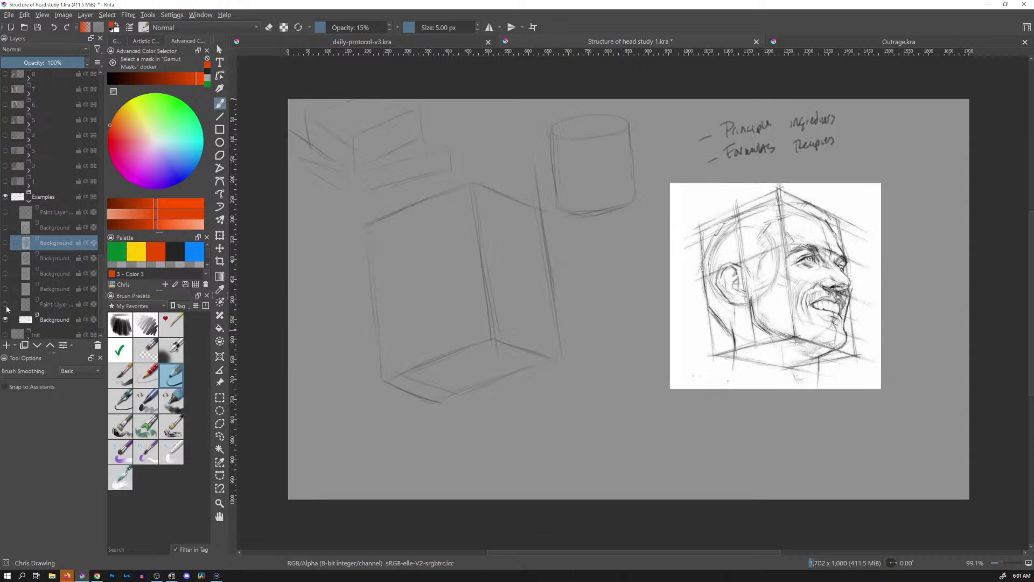
pyautogui.click(6, 306)
pyautogui.click(5, 319)
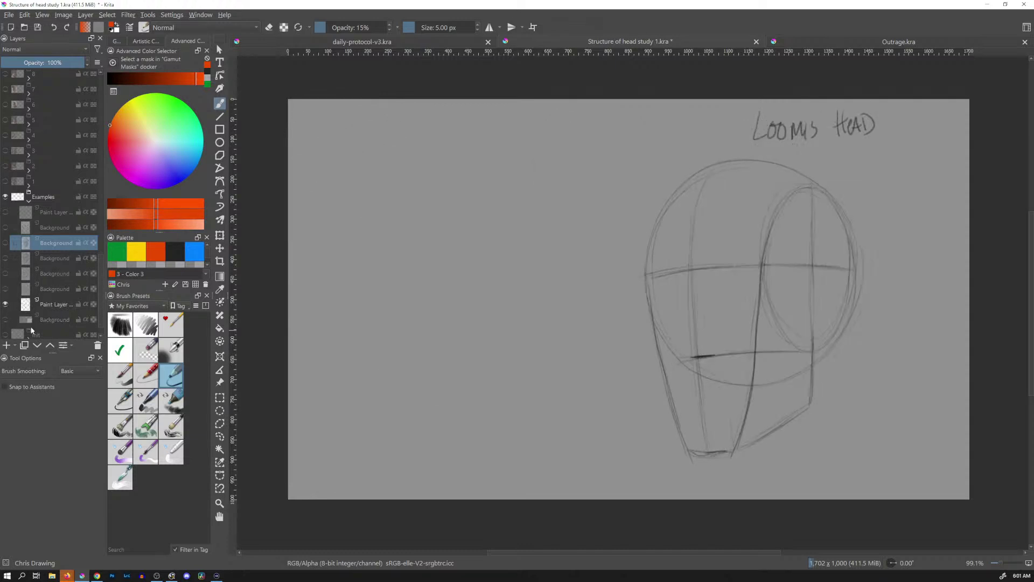
pyautogui.click(7, 320)
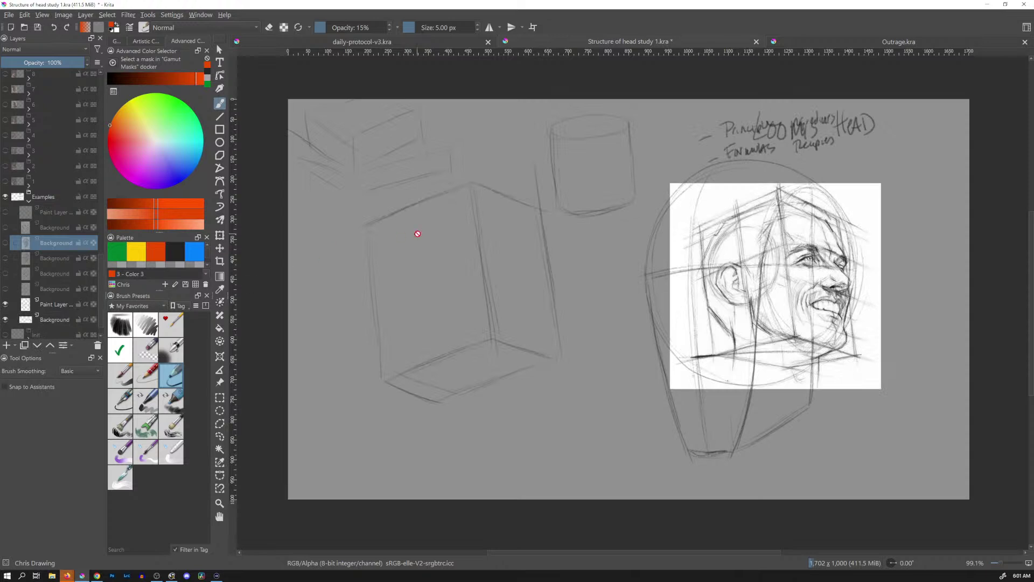
pyautogui.click(7, 304)
pyautogui.click(6, 305)
pyautogui.click(6, 319)
pyautogui.click(6, 305)
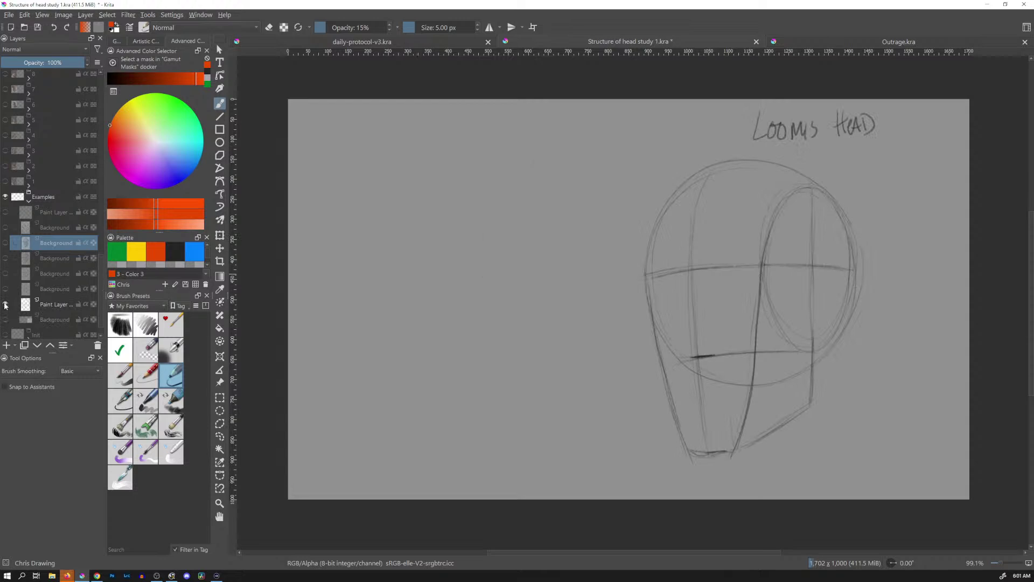
# Show drawing 1 and compare it with drawings 3 and 2 by toggling their visibility
pyautogui.click(7, 289)
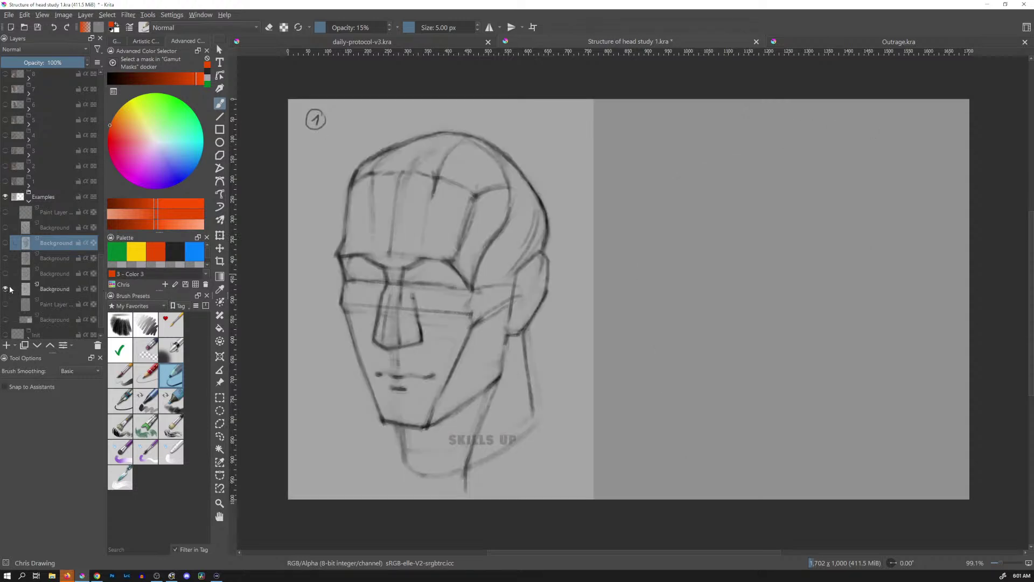
pyautogui.click(6, 258)
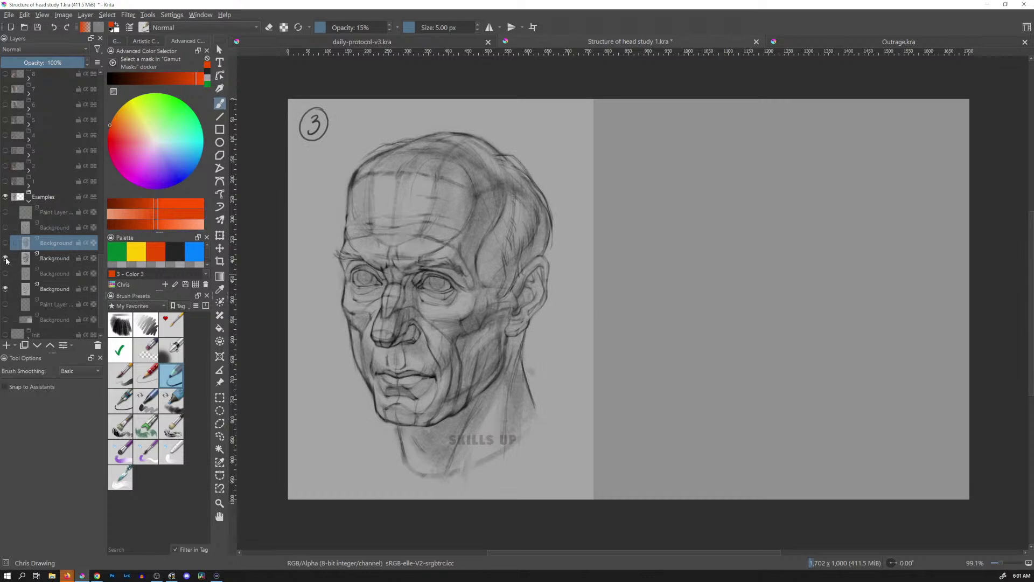
pyautogui.click(6, 260)
pyautogui.click(5, 274)
pyautogui.click(5, 274)
pyautogui.click(5, 274)
pyautogui.click(5, 275)
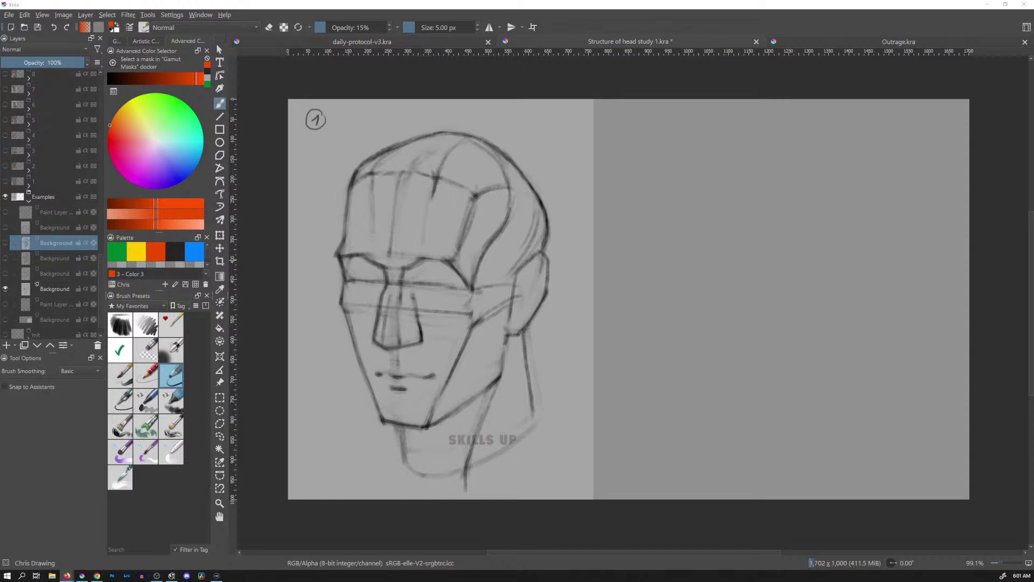
# Show portrait group 1, collapse and hide the Examples group, and select the paint layer inside group 1
pyautogui.click(6, 181)
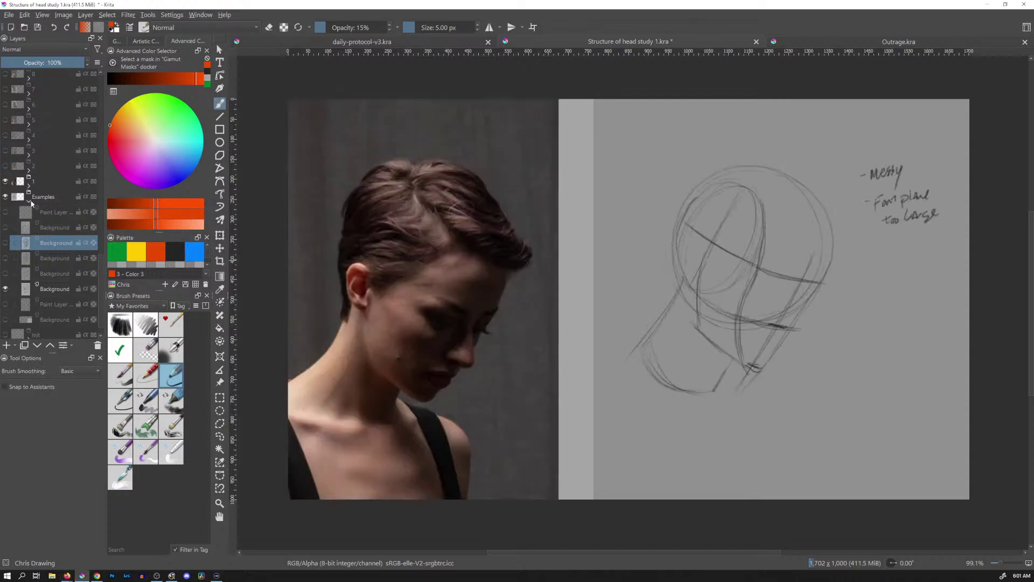
pyautogui.click(27, 202)
pyautogui.click(6, 301)
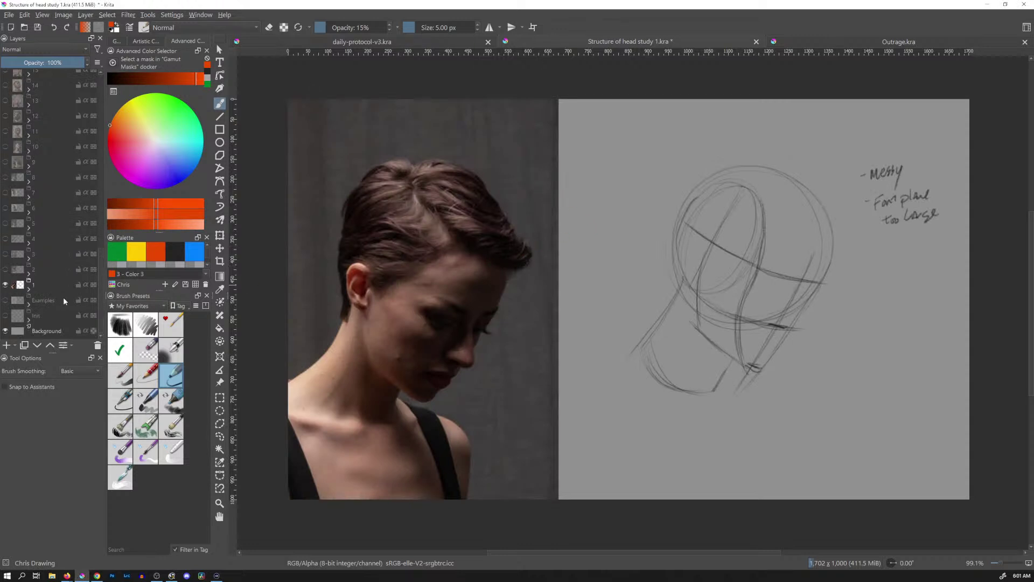
pyautogui.click(28, 291)
pyautogui.click(51, 302)
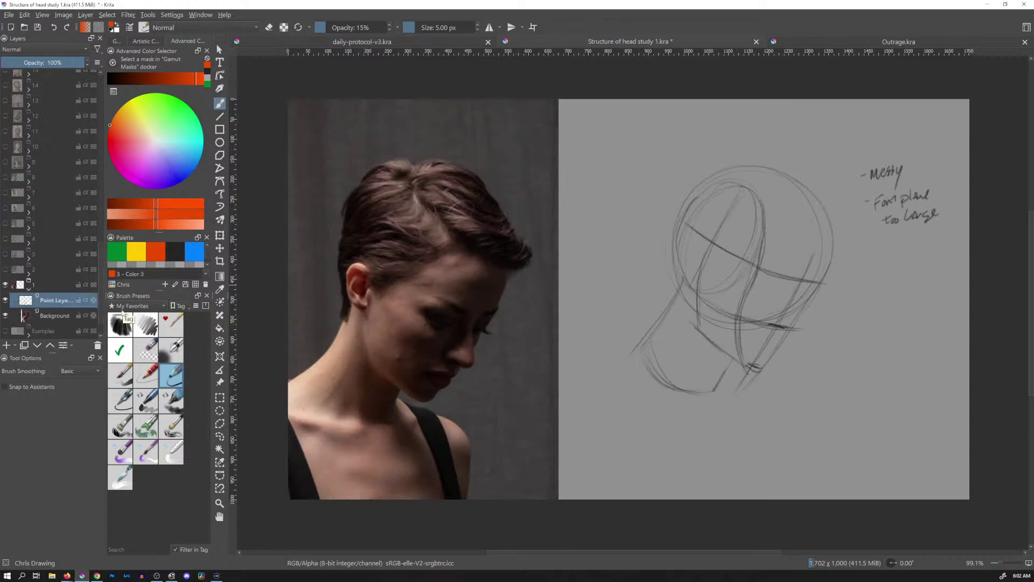
# Try orange-red strokes beside the head construction of portrait 1 and undo them
pyautogui.moveTo(619, 175); pyautogui.dragTo(605, 253)
pyautogui.moveTo(639, 199)
pyautogui.mouseDown()
pyautogui.moveTo(624, 243)
pyautogui.moveTo(665, 253)
pyautogui.mouseUp()
pyautogui.hotkey('ctrl', 'z')
pyautogui.hotkey('ctrl', 'z')
pyautogui.hotkey('ctrl', 'z')
# Set the brush colour to the dark Color 4, and replace portrait group 1 with group 8 on the canvas
pyautogui.click(176, 255)
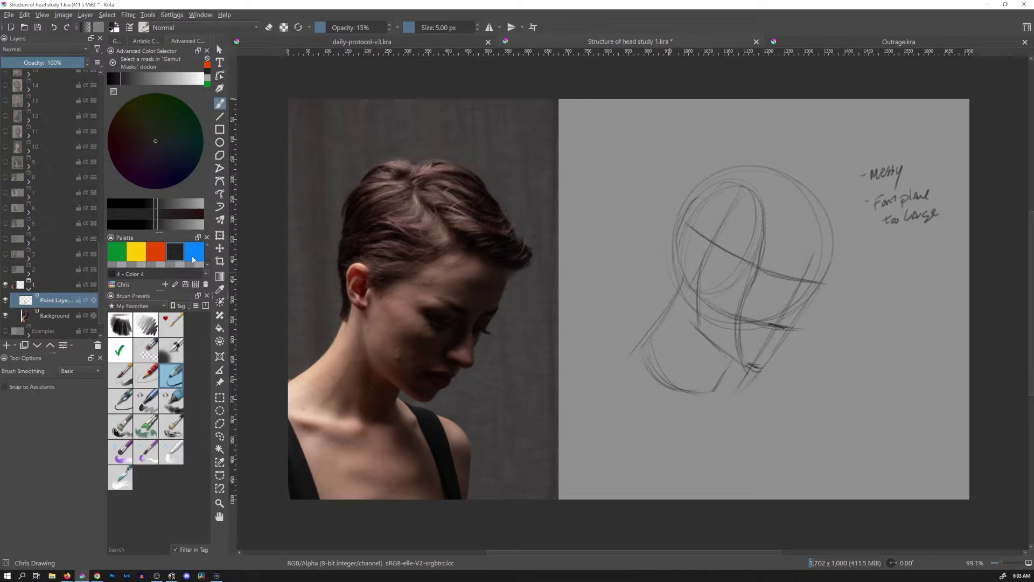
pyautogui.moveTo(101, 254); pyautogui.dragTo(101, 213)
pyautogui.scroll(-1, 88, 248)
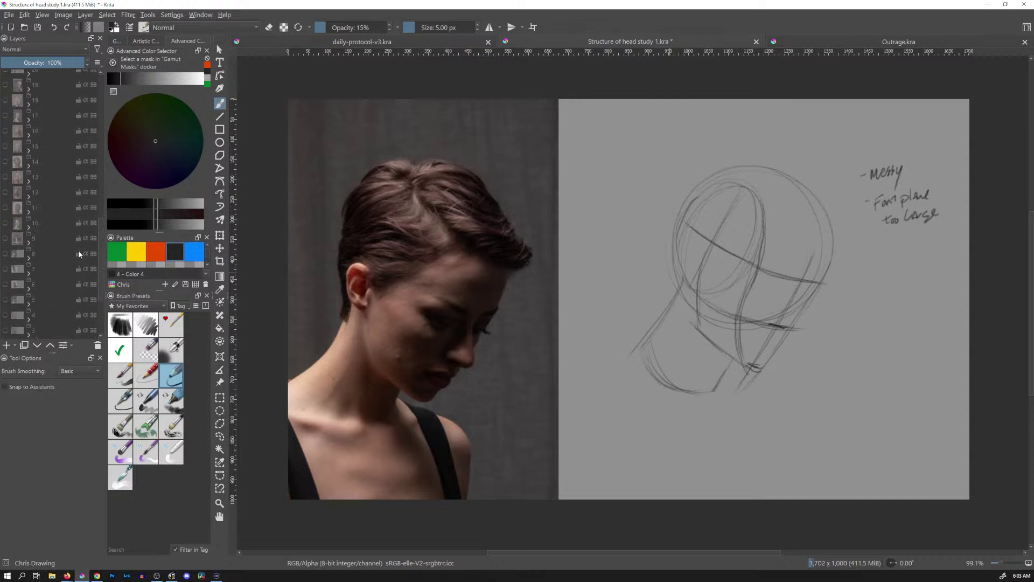
pyautogui.click(6, 254)
pyautogui.scroll(-4, 99, 226)
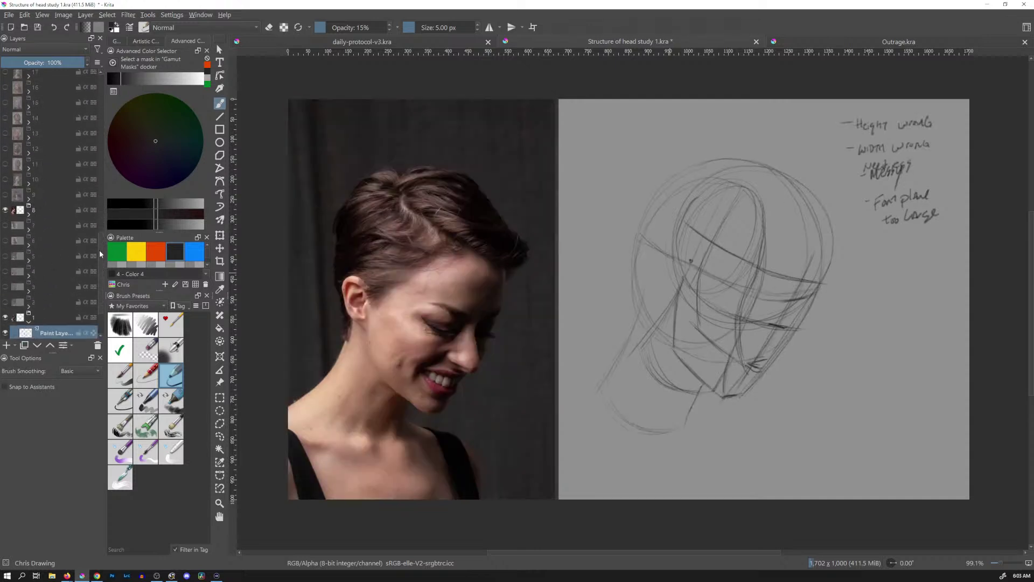
pyautogui.click(6, 269)
pyautogui.click(29, 258)
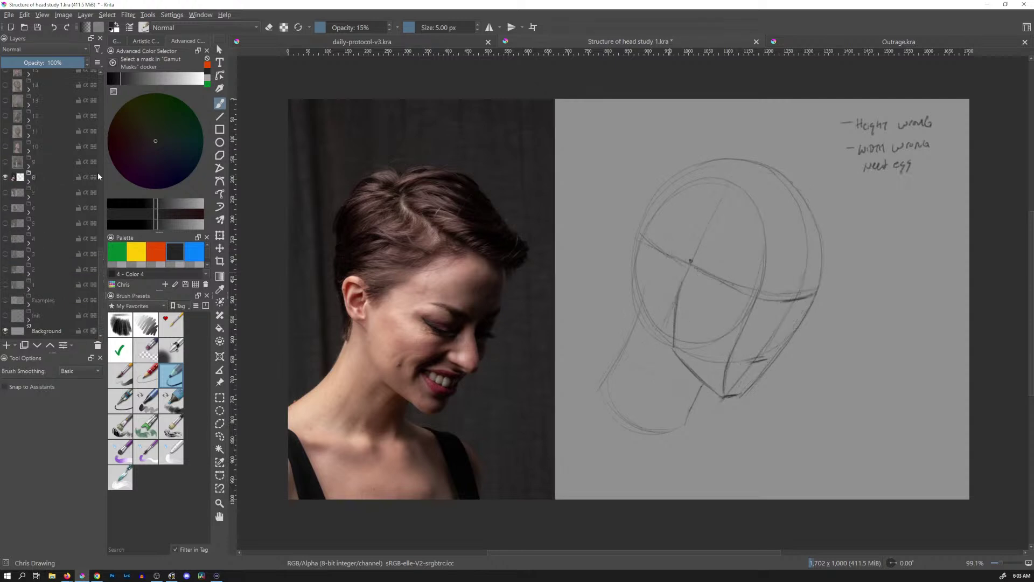
# Select the paint layer inside portrait group 8 and save the document
pyautogui.click(29, 181)
pyautogui.click(58, 193)
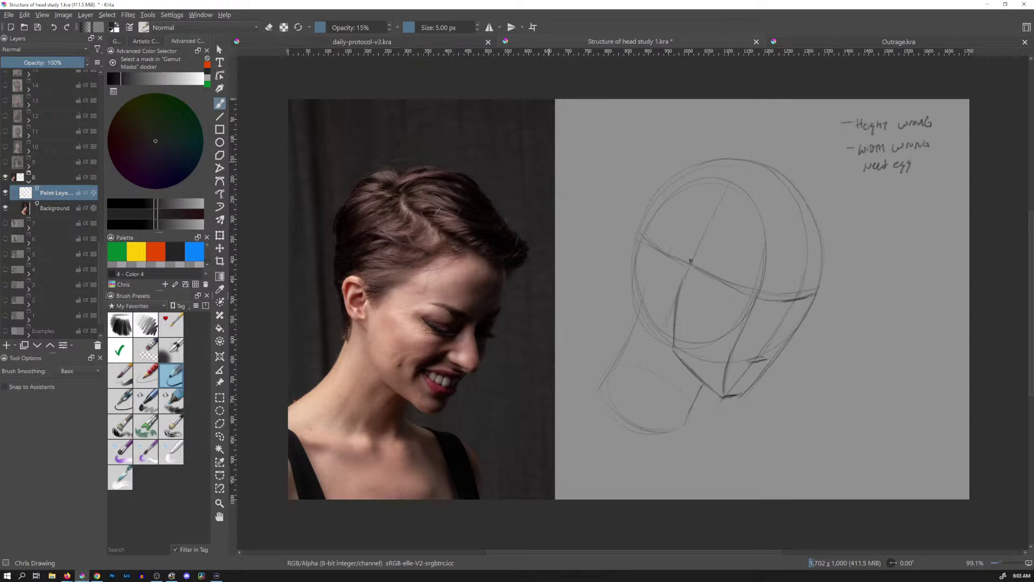
pyautogui.hotkey('ctrl', 's')
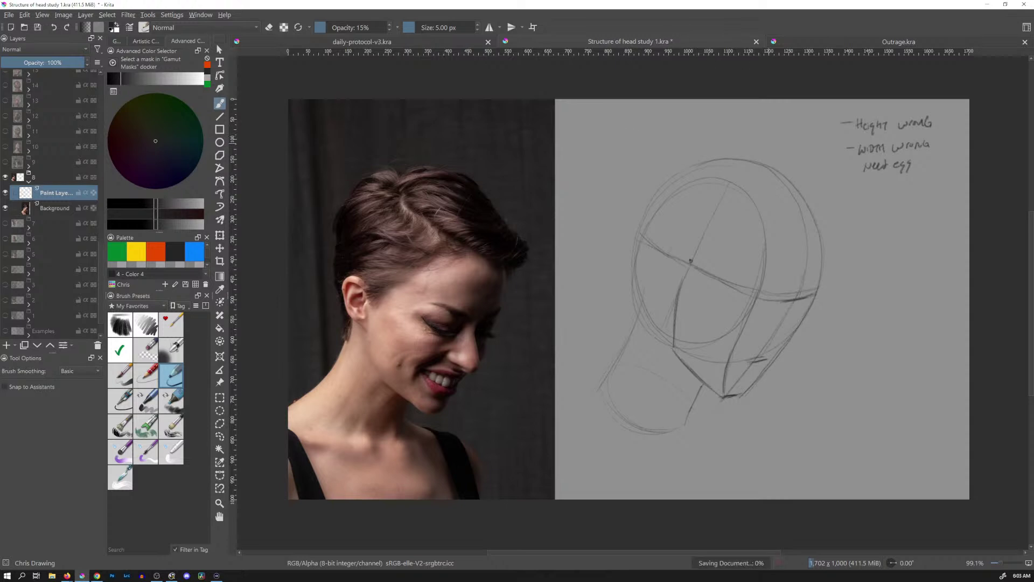